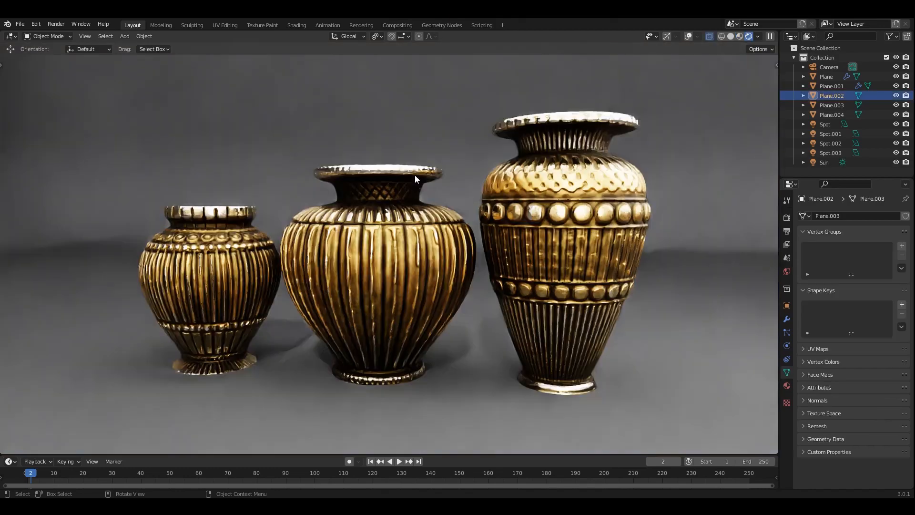
middle_drag(515, 205, 466, 183)
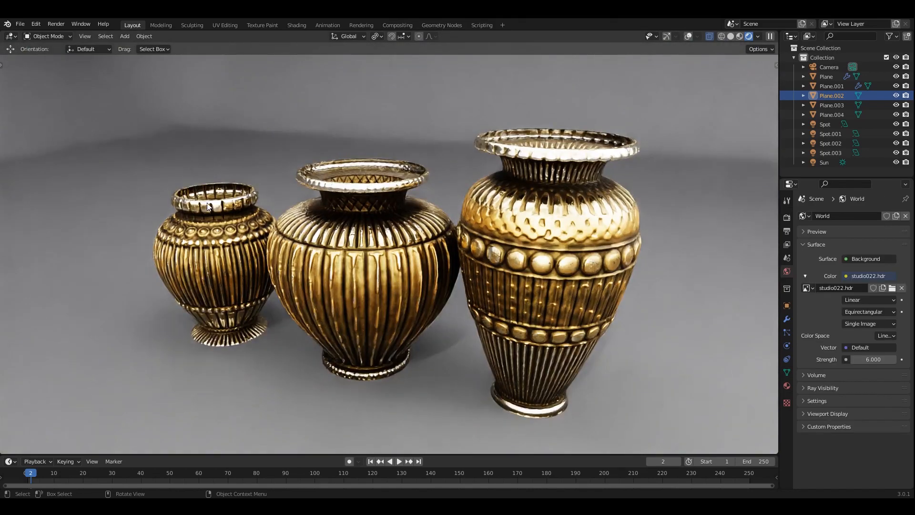
middle_drag(419, 242, 444, 228)
scroll(456, 221, up, 1)
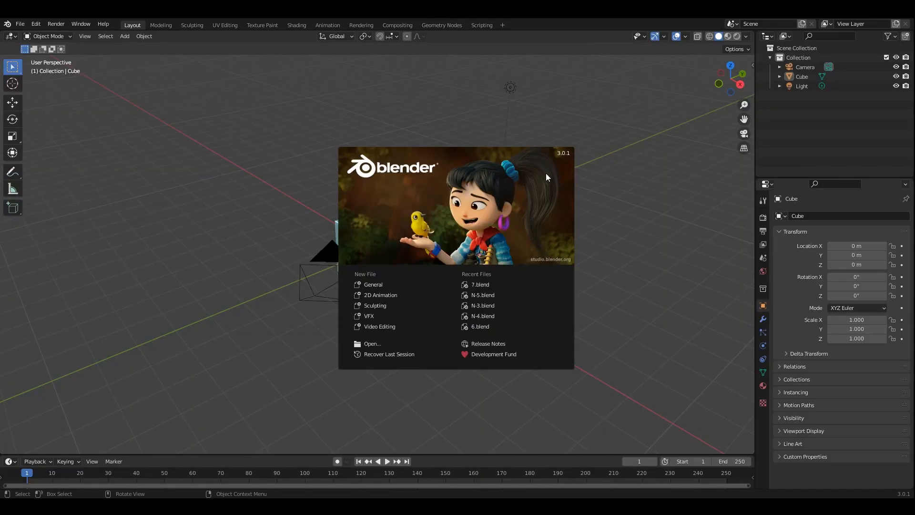
Delete the default camera, cube and light from the new scene.
click(590, 157)
key(n)
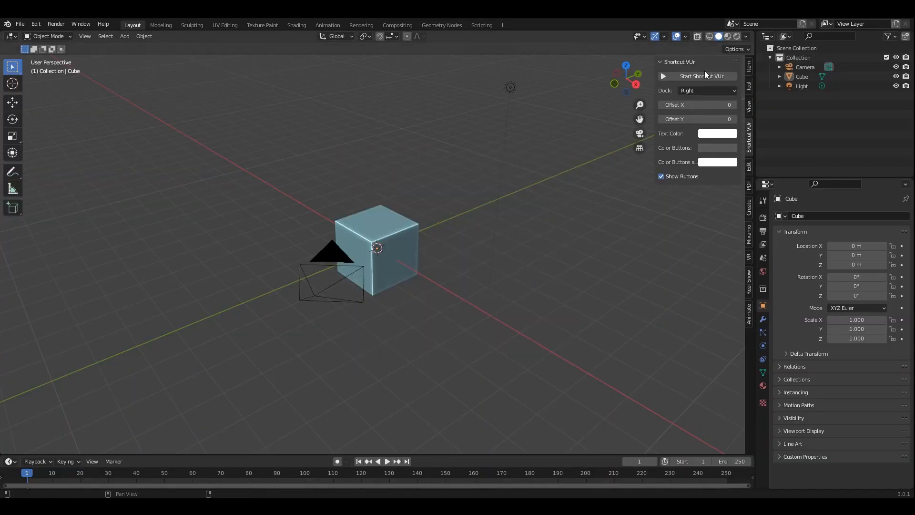
key(n)
middle_drag(548, 202, 507, 196)
key(a)
key(x)
click(508, 196)
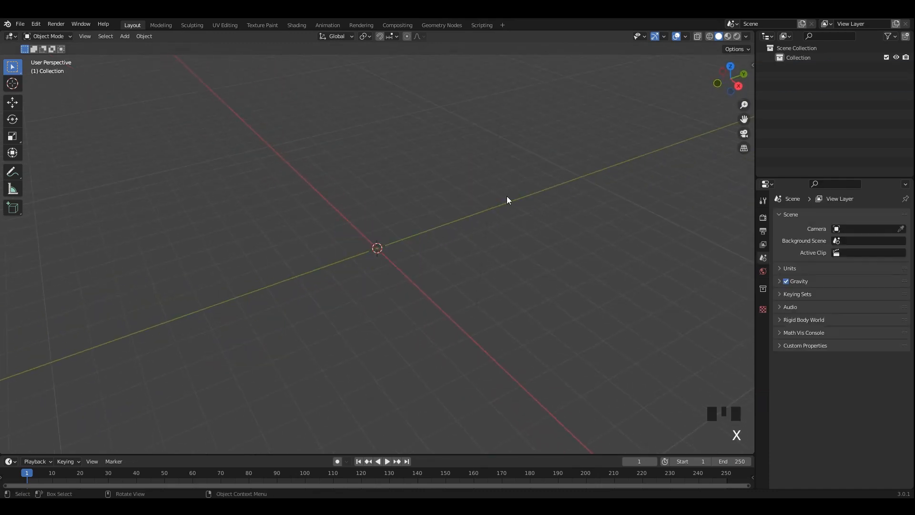
Add a plane and, in right orthographic view, merge its vertices into a single point at the origin.
key(shift+a)
mouse_move(358, 166)
click(428, 168)
scroll(496, 215, up, 7)
middle_drag(539, 227, 495, 226)
key(Tab)
scroll(495, 242, down, 1)
key(m)
click(491, 240)
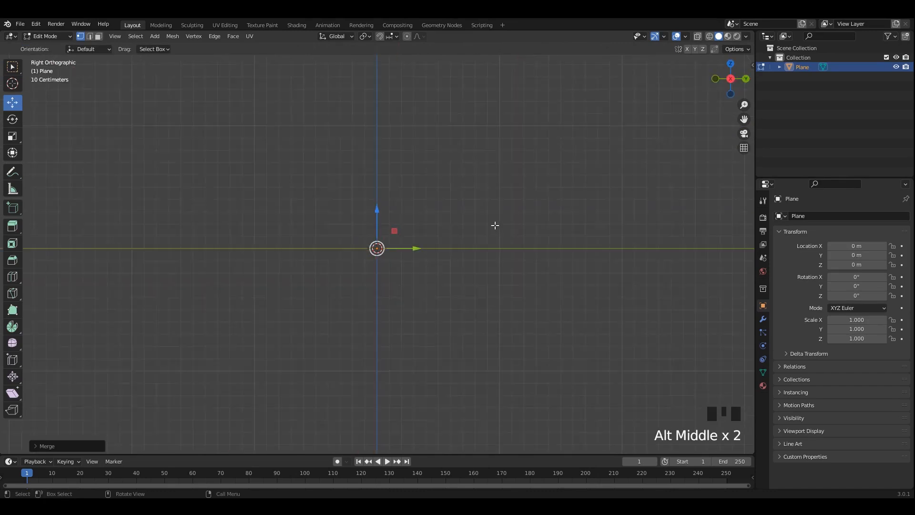
Move the merged vertex outward along the Y axis and extrude a short vertical edge from it for the vase's foot.
shift+middle_drag(417, 247, 413, 251)
drag(413, 251, 588, 261)
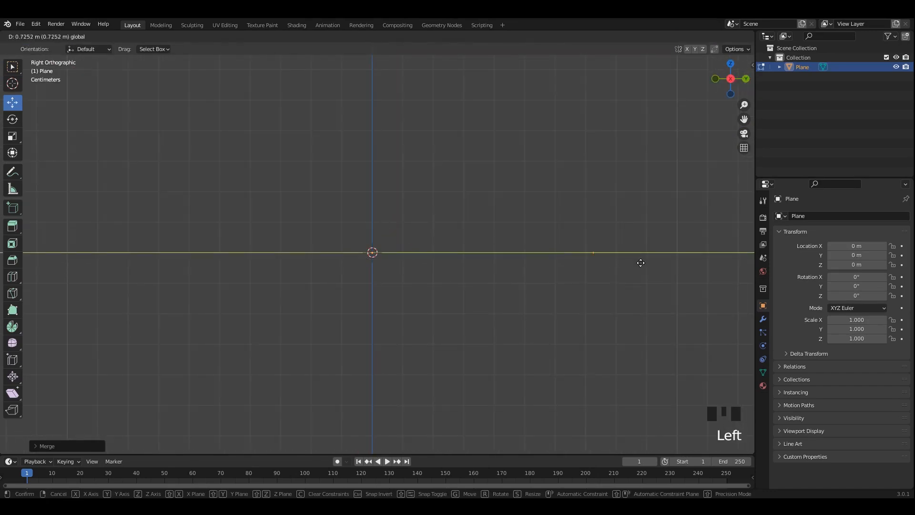
drag(689, 264, 695, 263)
scroll(694, 264, up, 2)
shift+middle_drag(752, 245, 581, 292)
shift+scroll(582, 292, up, 1)
mouse_move(553, 268)
mouse_down()
mouse_move(555, 279)
mouse_move(554, 269)
mouse_up()
key(e)
click(554, 262)
Extrude a short slanted edge up and inward from the top of the foot and adjust its end vertex.
key(e)
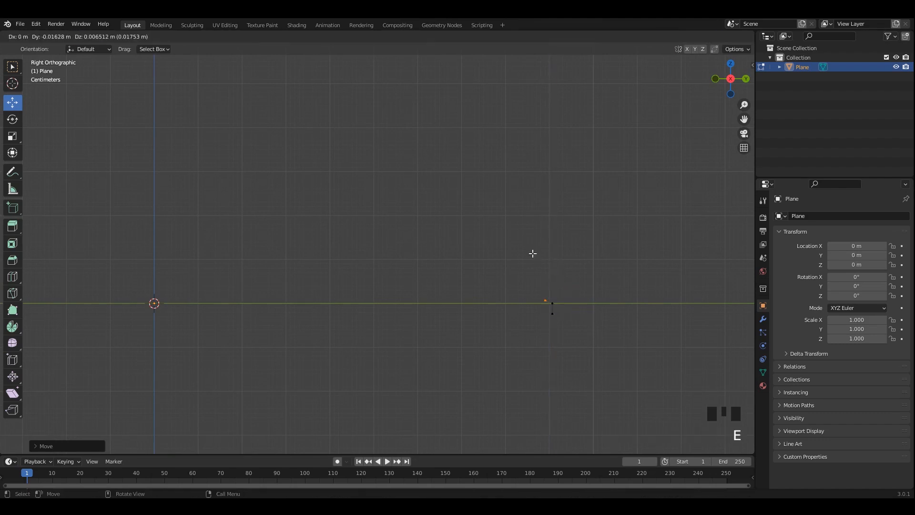
right_click(533, 254)
right_click(532, 243)
scroll(581, 307, up, 3)
shift+middle_drag(572, 306, 321, 209)
key(g)
click(390, 233)
Continue extruding the base profile diagonally up and inward to the narrow neck of the foot.
shift+middle_drag(504, 286, 542, 308)
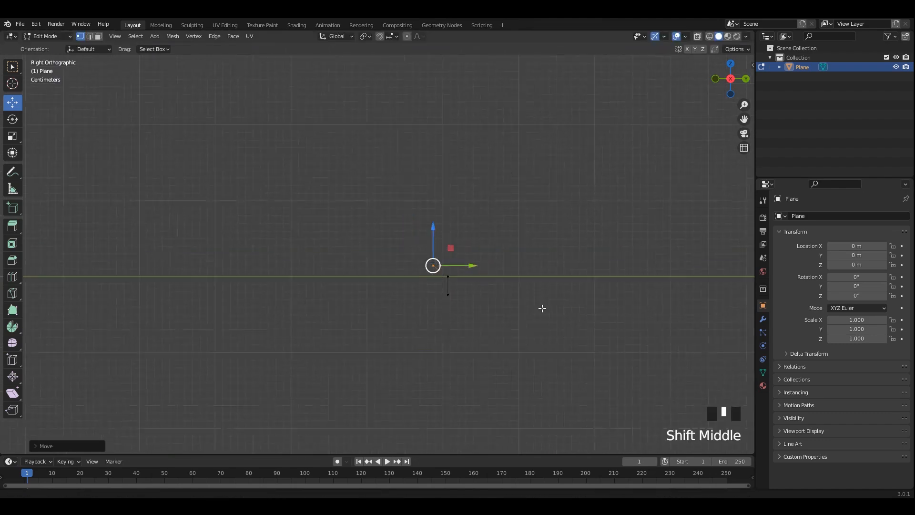
shift+middle_drag(431, 247, 561, 320)
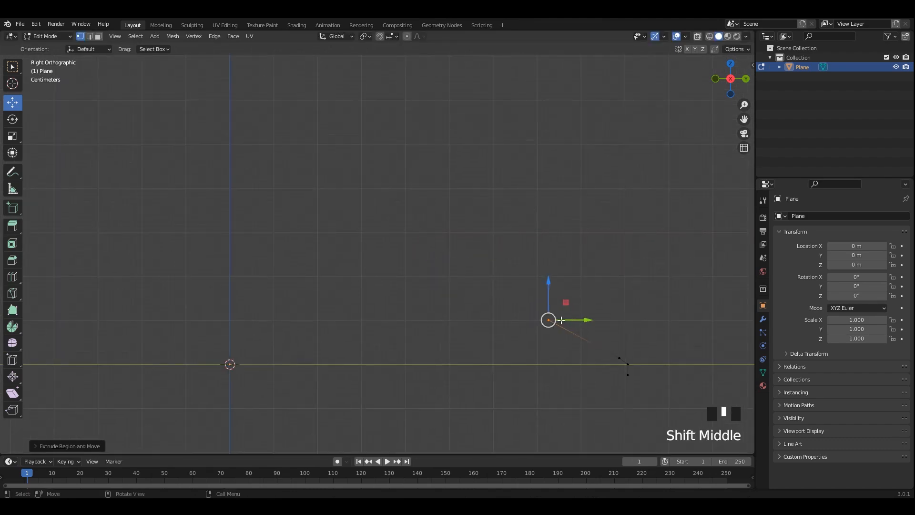
shift+middle_drag(524, 275, 463, 305)
scroll(462, 304, up, 2)
key(e)
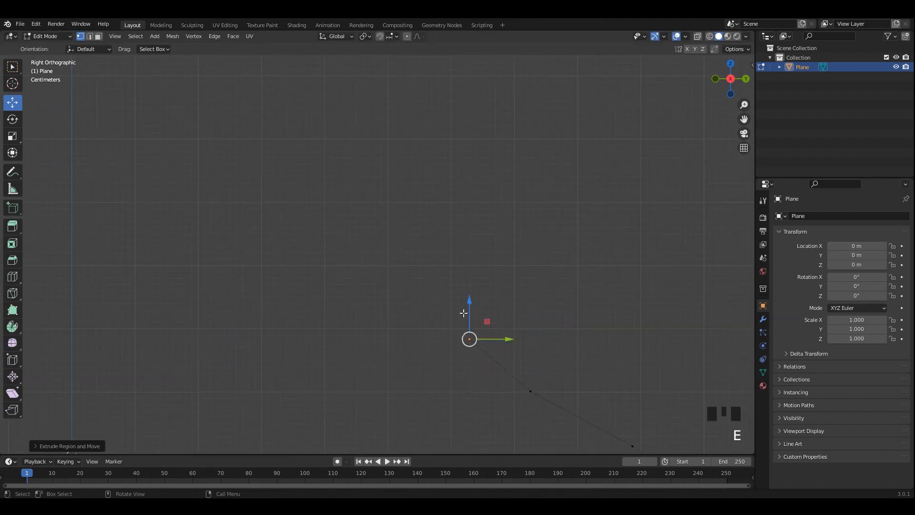
Extrude a short vertical neck edge, then two slanted edges leading up and back outward.
drag(469, 311, 504, 309)
key(e)
right_click(470, 290)
drag(481, 268, 481, 275)
key(e)
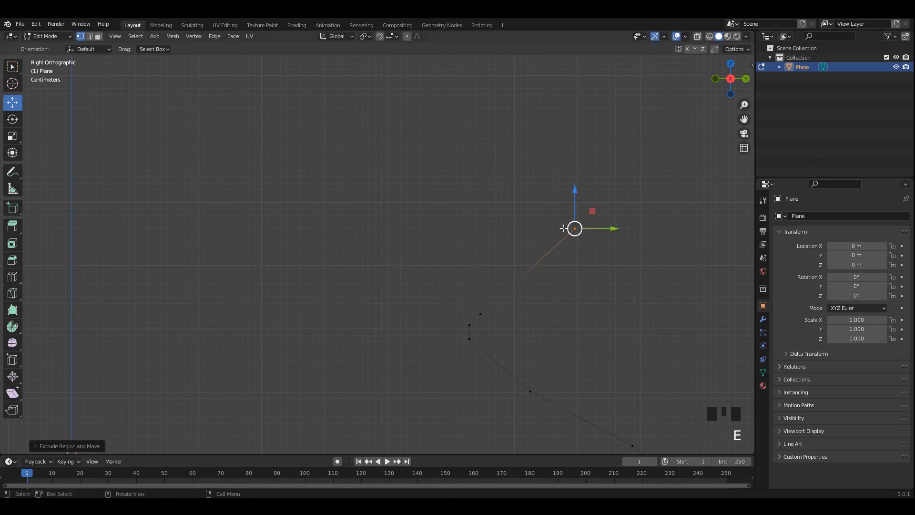
Add a level 3 Subdivision Surface modifier to the profile.
key(ctrl+1)
key(ctrl+3)
scroll(536, 279, up, 2)
shift+scroll(482, 303, up, 2)
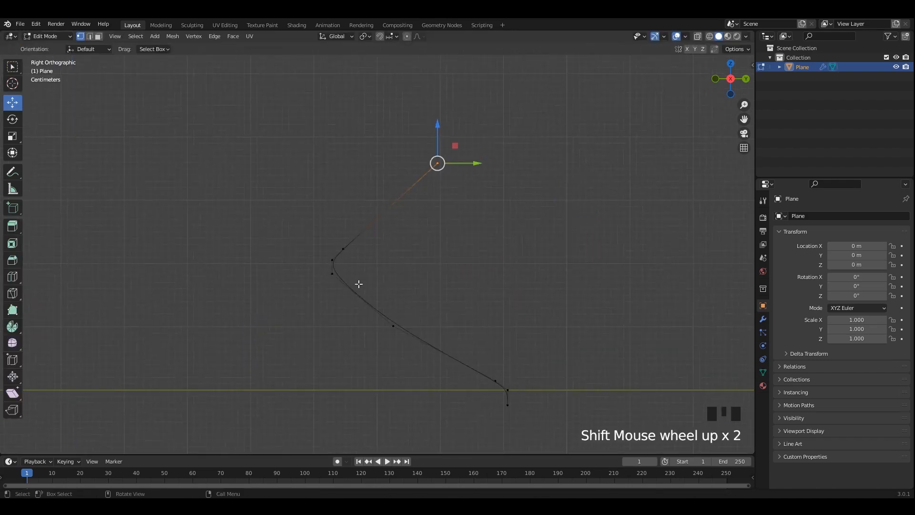
mouse_move(333, 231)
mouse_down()
mouse_move(337, 255)
mouse_move(333, 232)
mouse_up()
click(344, 248)
scroll(387, 267, up, 1)
key(ctrl+z)
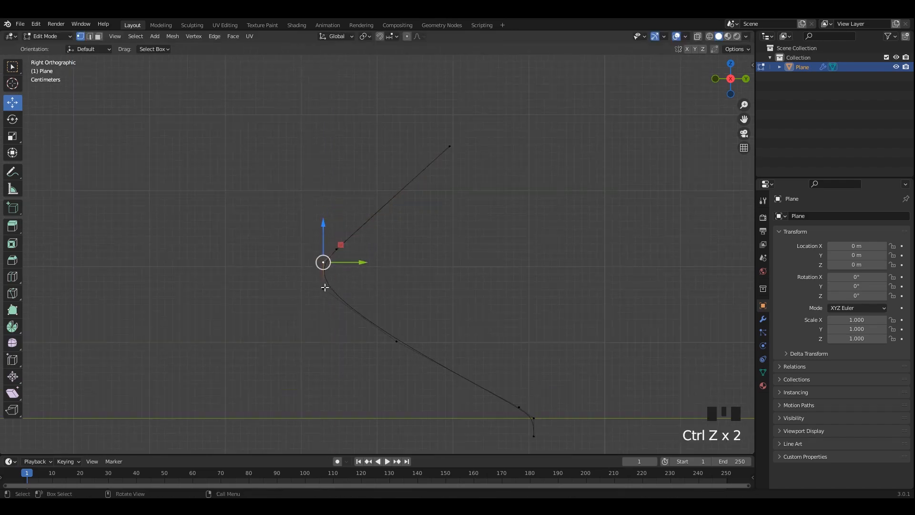
Subdivide the neck's vertical edge and shift the neck vertices vertically to lengthen its straight part.
right_click(302, 293)
click(298, 279)
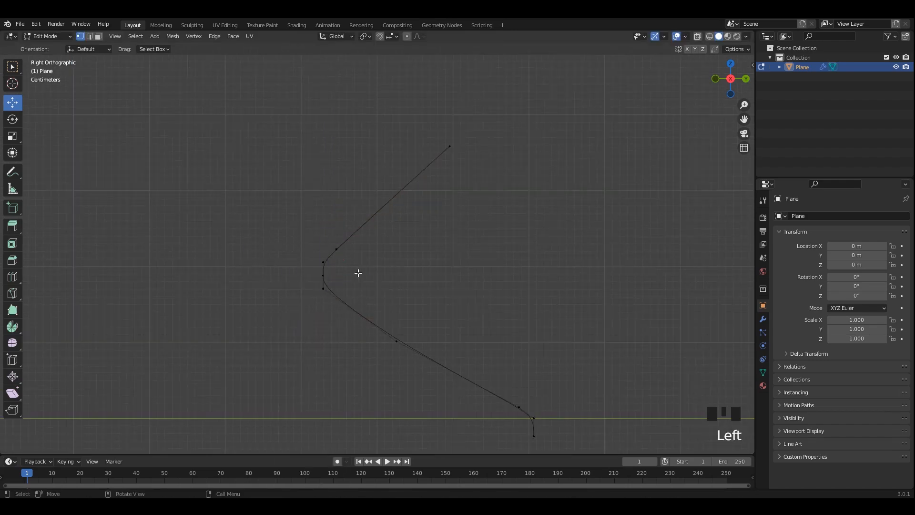
drag(287, 266, 285, 285)
key(Tab)
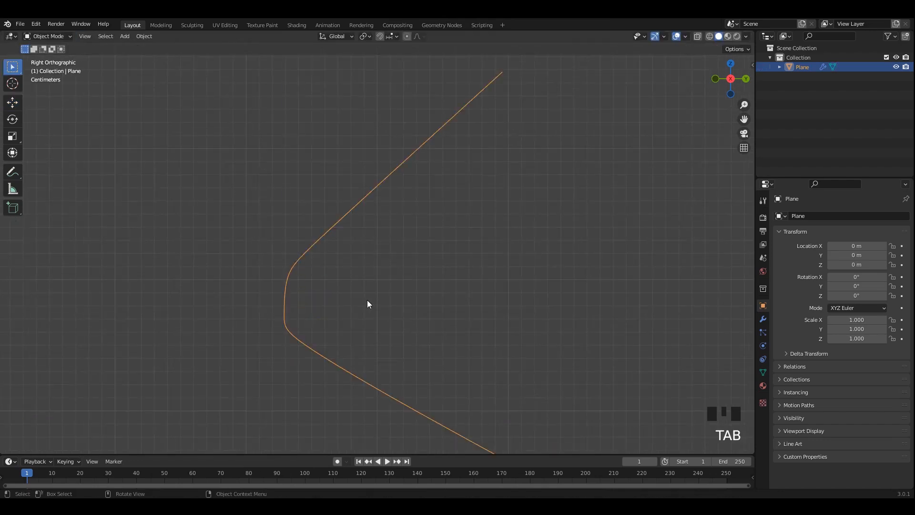
Move the slanted edge's lowest vertex close to the neck's upper corner to tighten that bend.
key(Tab)
scroll(302, 249, up, 2)
drag(277, 250, 246, 270)
key(Tab)
click(335, 318)
key(Tab)
shift+middle_drag(257, 337, 259, 302)
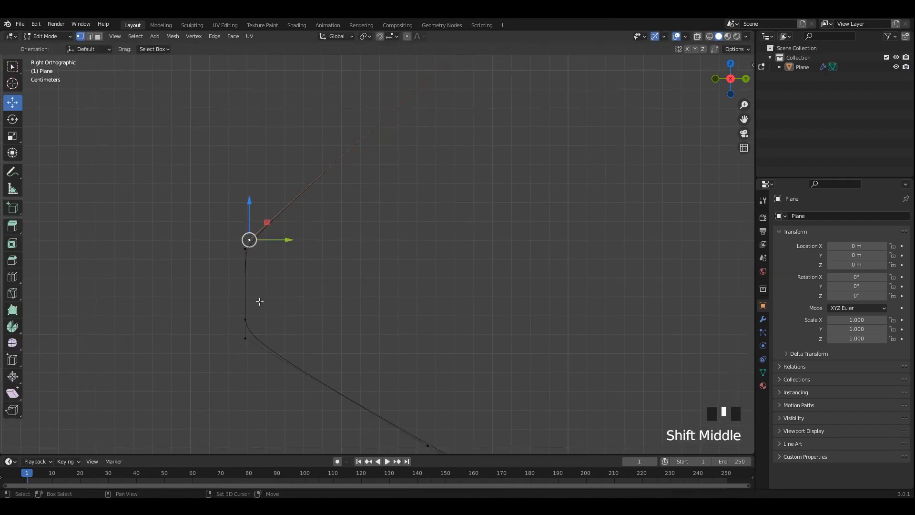
Lower the vertex just above the neck's lower corner slightly to tighten the lower bend.
scroll(258, 303, up, 1)
click(219, 333)
drag(220, 297, 220, 305)
key(Tab)
scroll(295, 284, down, 3)
click(295, 284)
scroll(363, 289, down, 3)
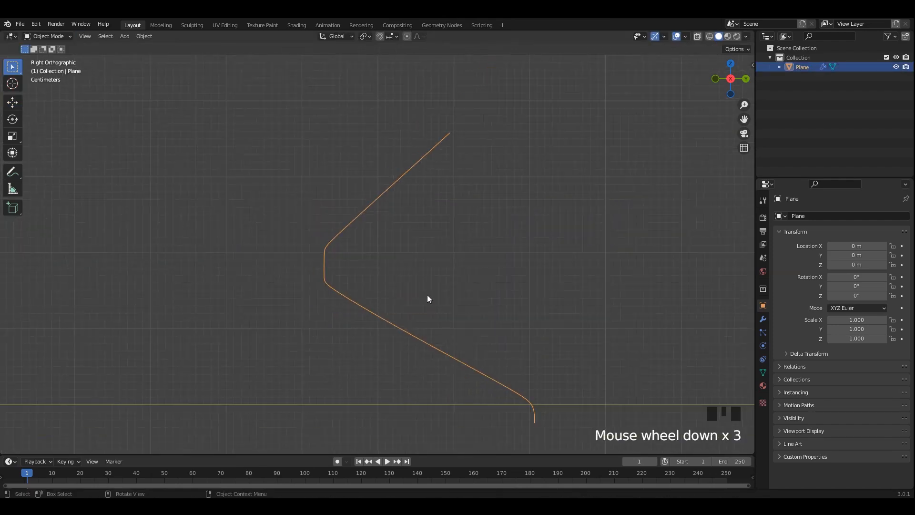
Apply the profile object's transform.
key(ctrl+a)
click(448, 328)
scroll(494, 291, down, 3)
Add a Screw modifier to the profile and place it above the Subdivision modifier in the stack.
click(763, 319)
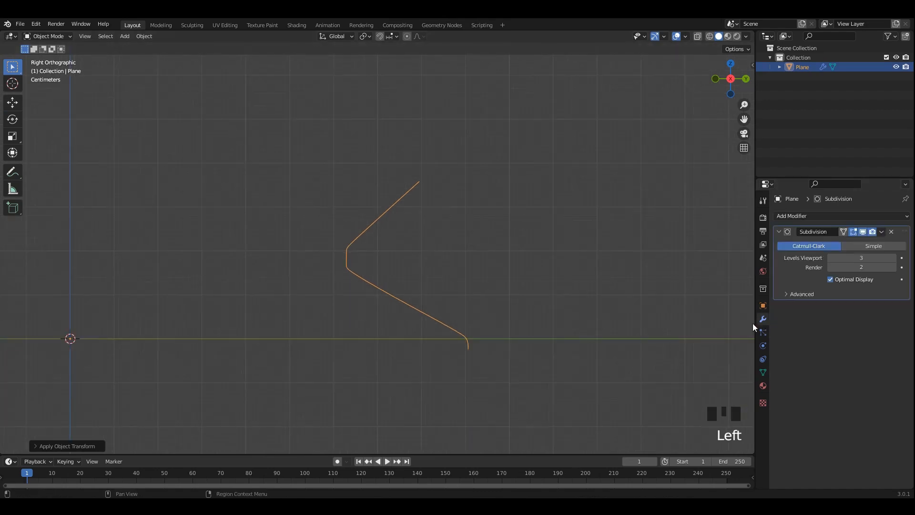
click(780, 232)
click(777, 216)
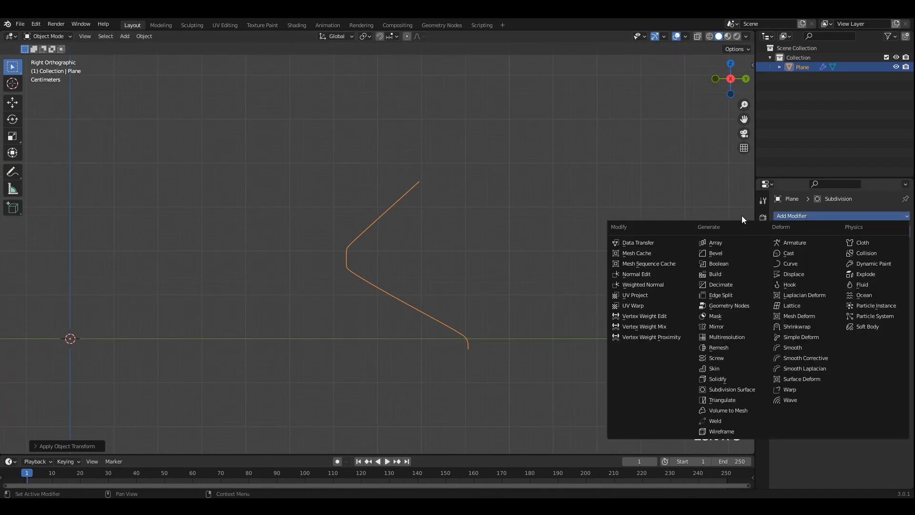
click(716, 358)
scroll(734, 355, down, 5)
drag(905, 233, 904, 426)
click(347, 291)
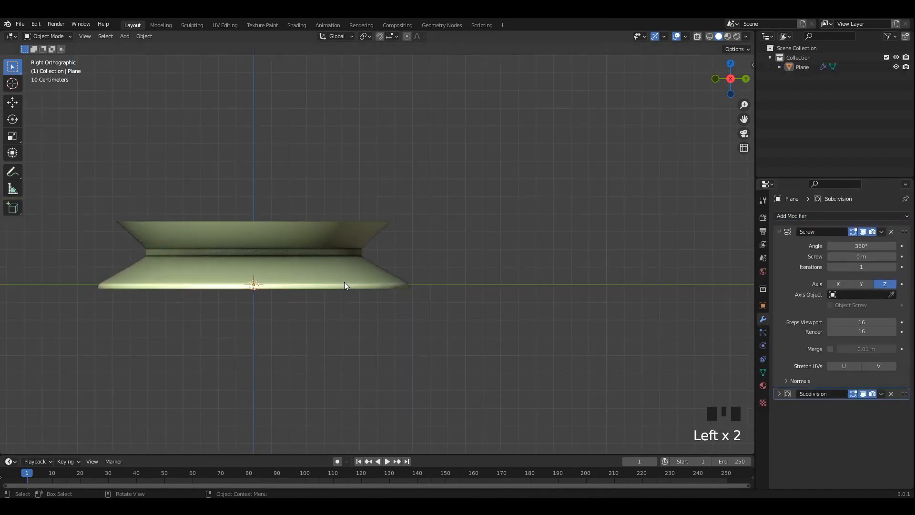
Raise the entire profile so the bottom of the foot rests on the ground line.
click(357, 272)
key(Tab)
key(a)
scroll(379, 249, up, 3)
drag(412, 255, 407, 243)
key(alt+z)
key(Tab)
key(Tab)
scroll(327, 239, up, 2)
key(alt+z)
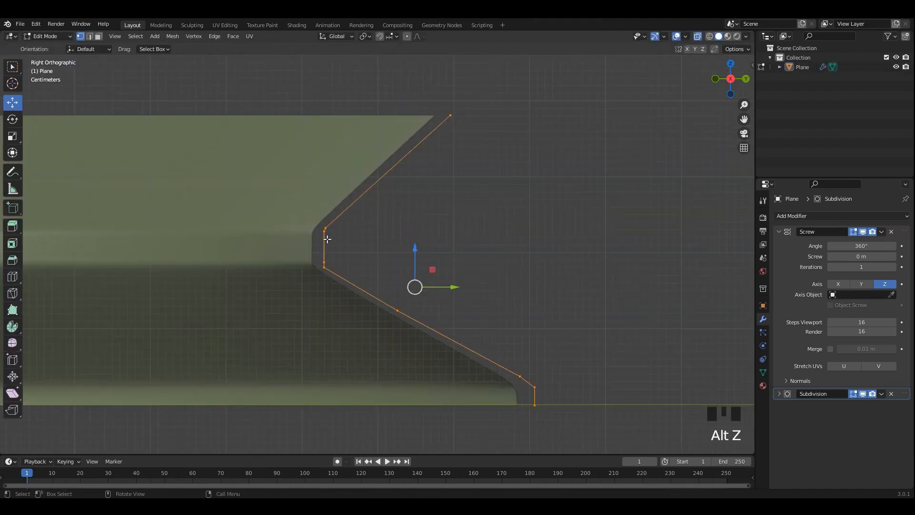
Adjust the two vertices of the neck's vertical edge and scale them along the Z axis.
shift+click(328, 256)
scroll(327, 255, up, 3)
key(alt+z)
drag(316, 246, 311, 244)
key(s)
key(z)
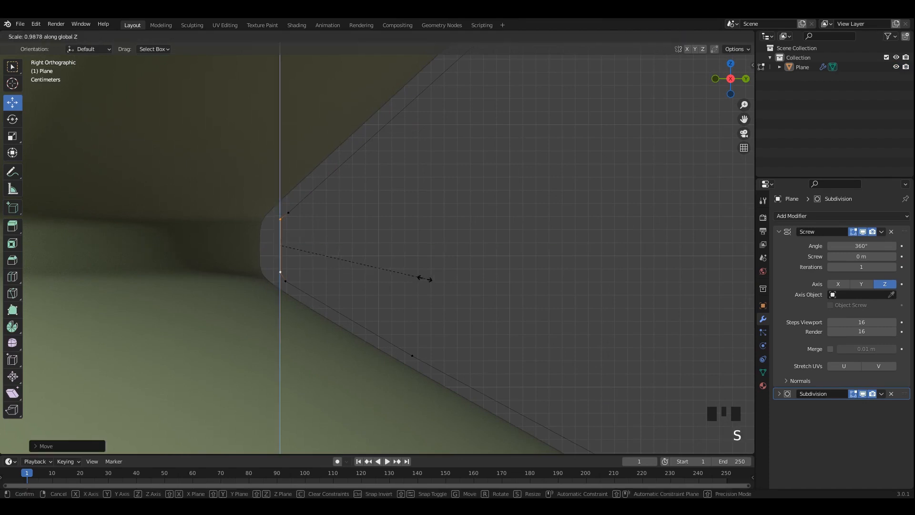
click(422, 278)
key(alt+z)
scroll(422, 278, down, 3)
shift+middle_drag(449, 281, 388, 272)
click(394, 256)
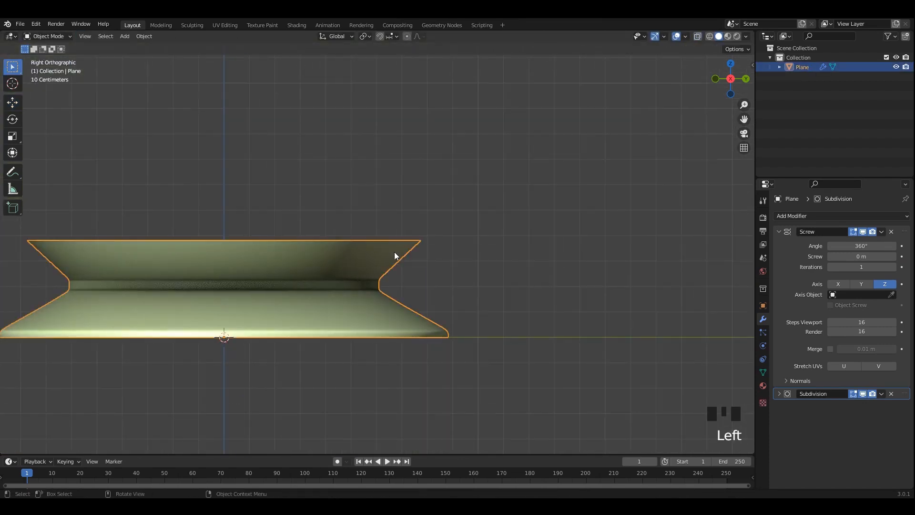
Subdivide the neck's vertical edge and pull the new middle vertex outward along Y to form a bulge.
scroll(406, 246, up, 3)
scroll(368, 271, up, 1)
right_click(368, 272)
click(368, 272)
scroll(352, 285, up, 2)
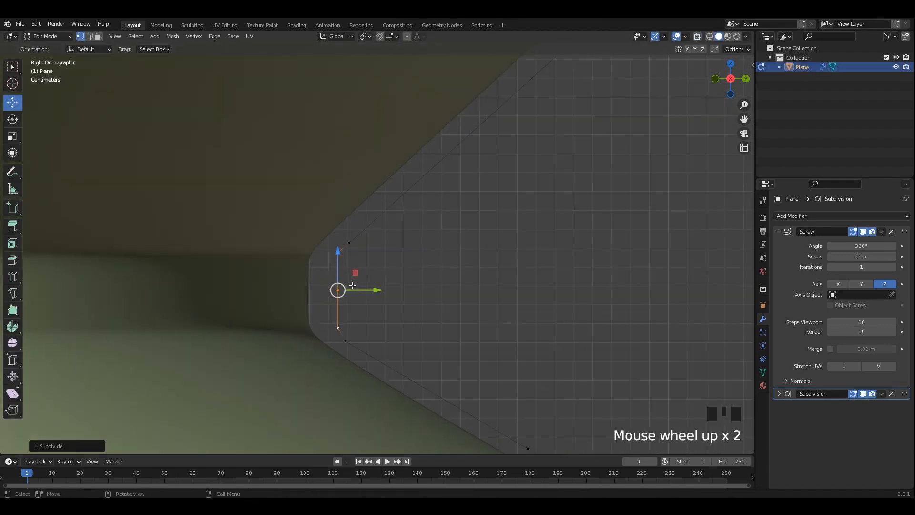
drag(366, 291, 393, 291)
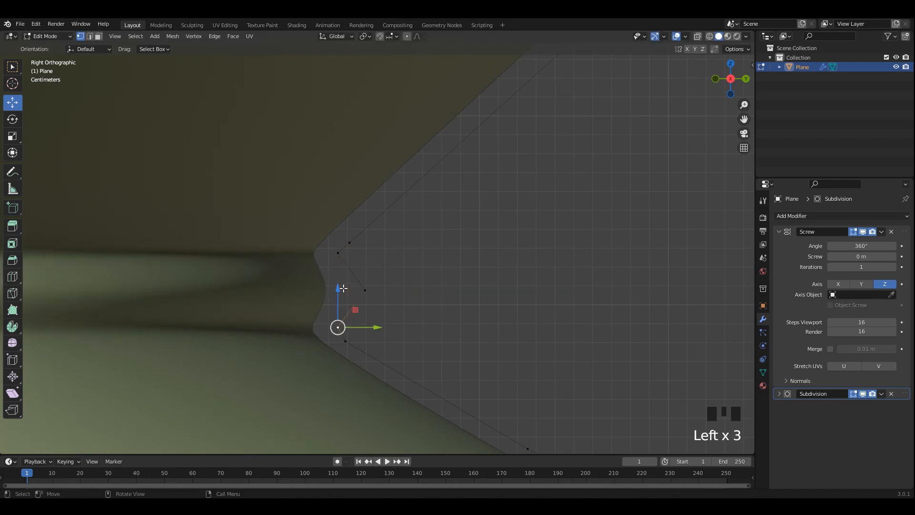
Lower the neck bulge's middle vertex and fine-tune the corner vertices around it.
drag(339, 281, 339, 287)
click(365, 290)
drag(367, 256, 368, 277)
drag(387, 243, 347, 244)
scroll(450, 259, down, 5)
key(alt+z)
key(alt+z)
key(Tab)
click(419, 254)
scroll(419, 253, down, 8)
click(397, 228)
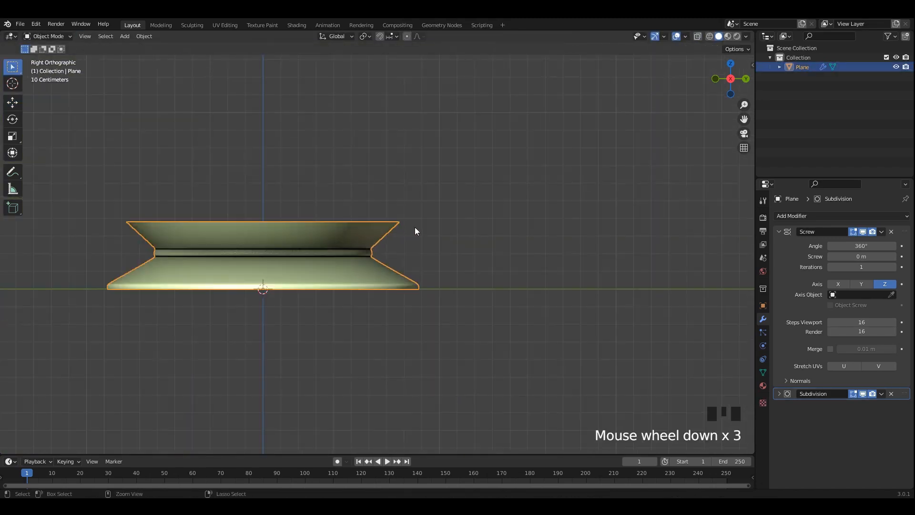
Save the file and nudge the neck's bulge vertex slightly upward.
key(Tab)
key(ctrl+s)
scroll(416, 257, up, 2)
shift+middle_drag(417, 285, 412, 342)
key(alt+z)
scroll(405, 303, up, 4)
drag(296, 337, 387, 383)
shift+middle_drag(383, 316, 389, 268)
drag(363, 285, 363, 273)
scroll(380, 311, up, 2)
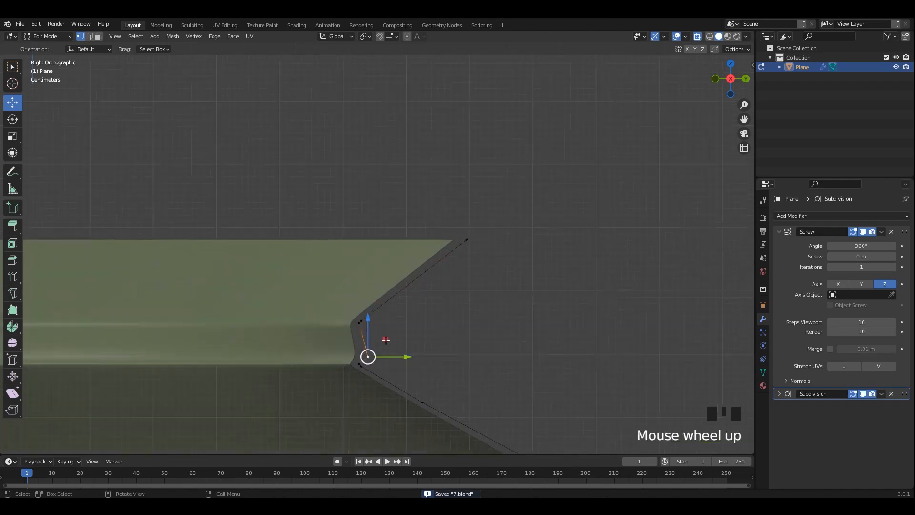
Move the profile's top vertex up and outward to enlarge the flare above the neck.
shift+scroll(379, 312, up, 3)
click(485, 213)
key(Tab)
key(alt+z)
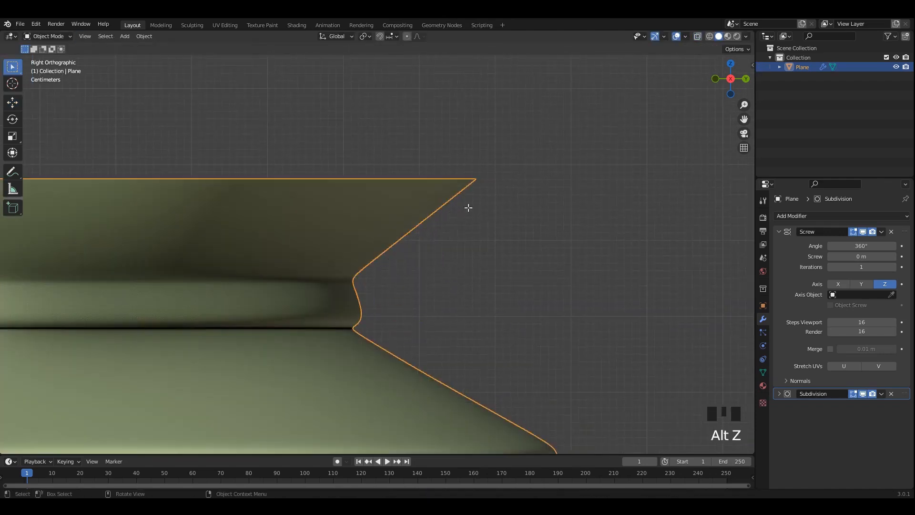
key(Tab)
scroll(490, 178, down, 4)
shift+middle_drag(491, 178, 493, 288)
drag(469, 270, 502, 228)
scroll(502, 228, down, 4)
shift+middle_drag(472, 242, 443, 324)
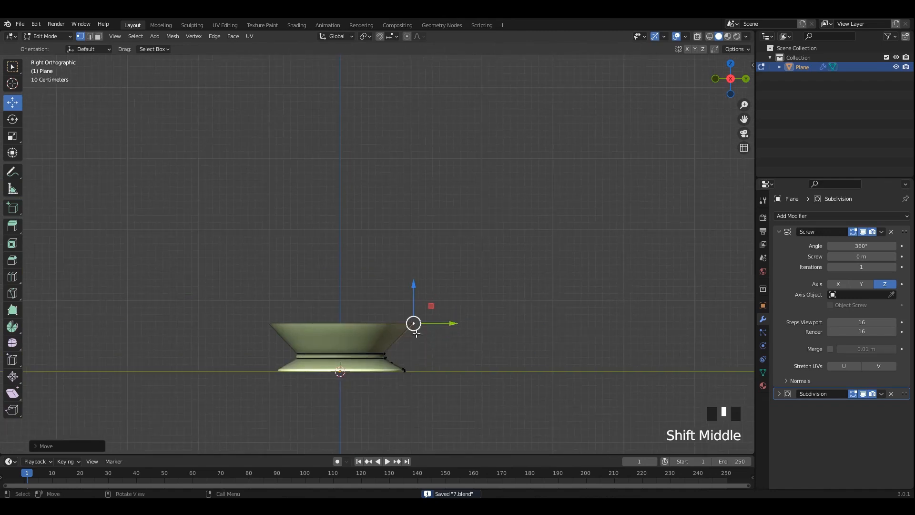
Extrude the vase body upward in two segments, the first about 0.65 m outward and 1.22 m up, the second steeper.
key(e)
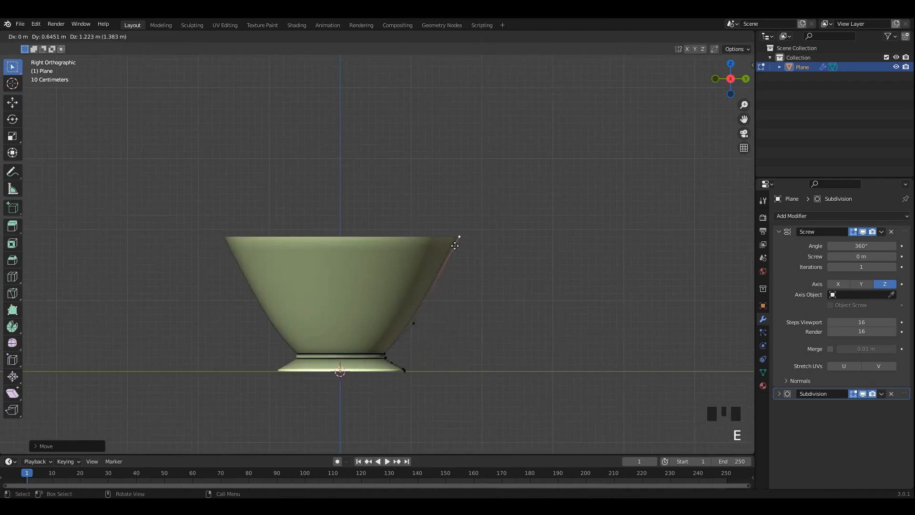
shift+middle_drag(454, 244, 445, 295)
key(e)
click(468, 186)
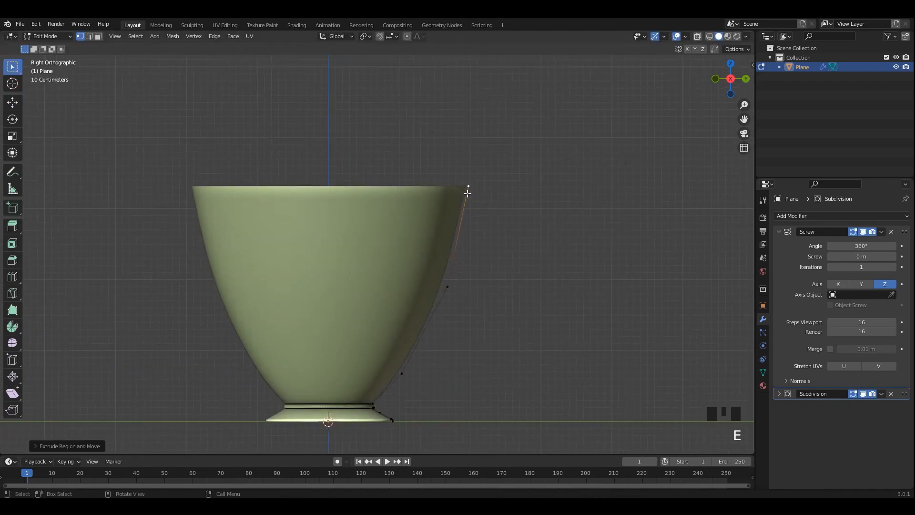
Extrude three more segments from the top of the body, curving up and inward to form the shoulder.
scroll(464, 263, up, 3)
key(e)
click(467, 186)
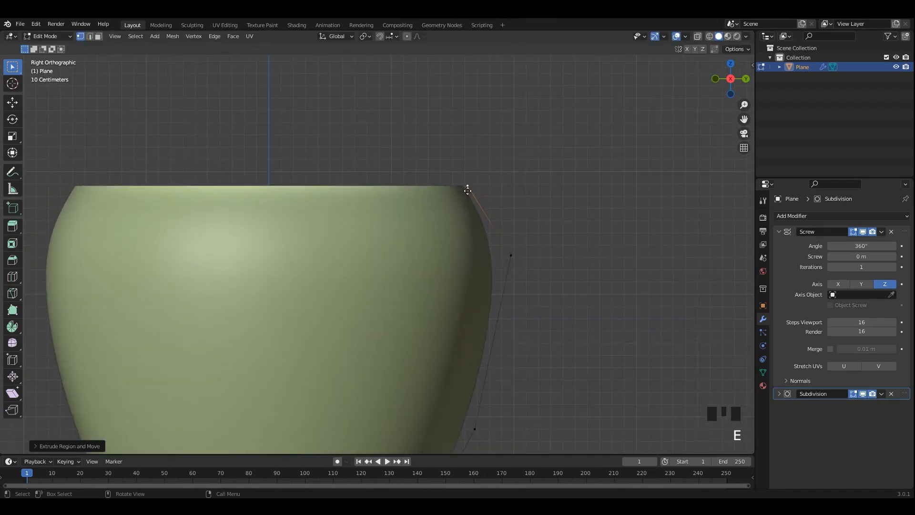
key(e)
scroll(442, 201, up, 1)
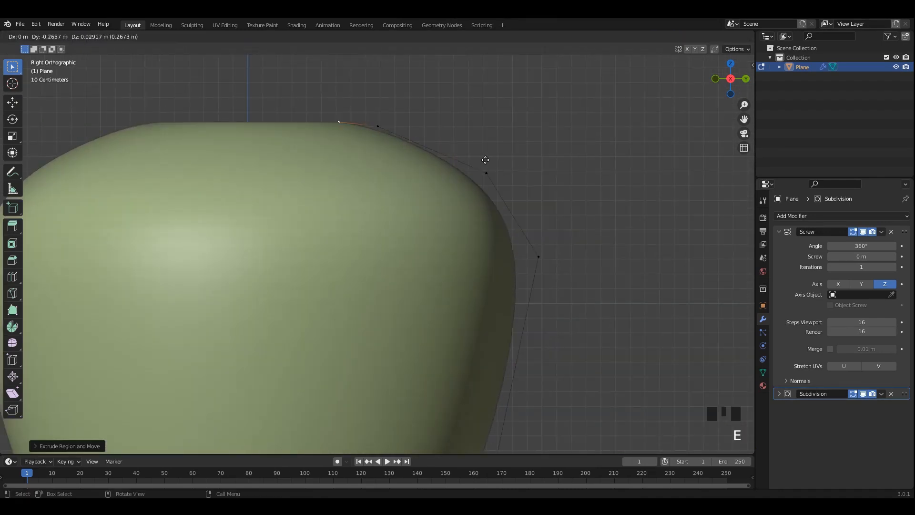
Level the innermost top vertex with its neighbour and move that neighbouring shoulder vertex outward along Y.
drag(392, 126, 345, 125)
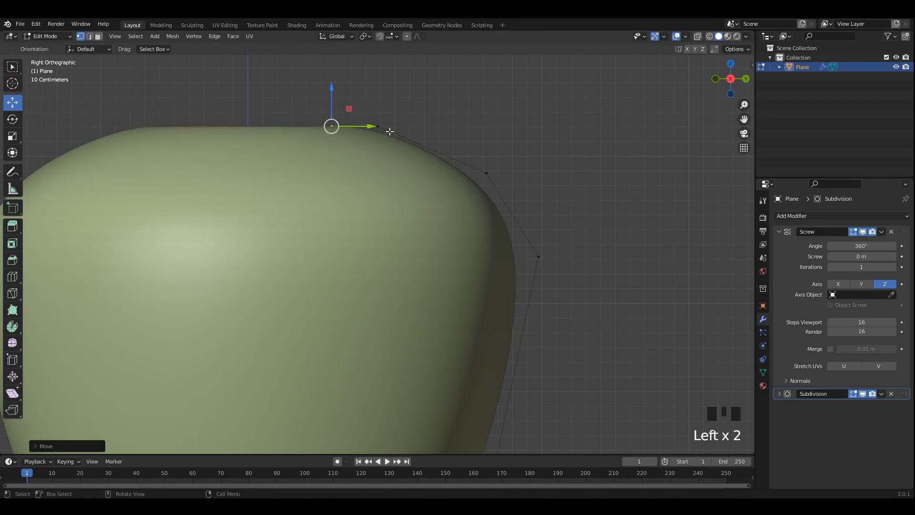
key(alt+z)
click(380, 129)
key(alt+z)
key(alt+z)
drag(410, 127, 438, 128)
key(alt+z)
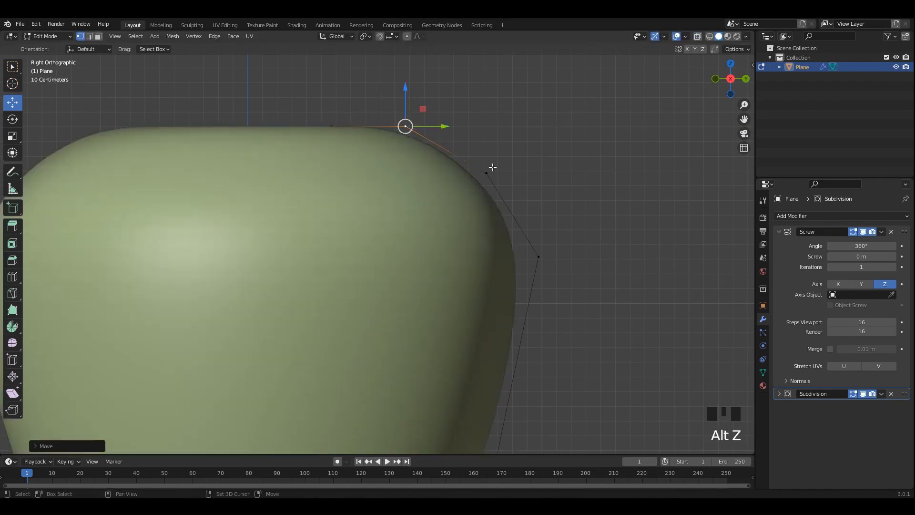
Move the shoulder vertex and the two lower body vertices individually to smooth the curve of the vase's side.
scroll(505, 200, down, 2)
shift+middle_drag(523, 224, 502, 168)
drag(482, 170, 483, 188)
shift+middle_drag(490, 263, 514, 192)
click(481, 221)
drag(480, 220, 473, 235)
drag(432, 325, 429, 325)
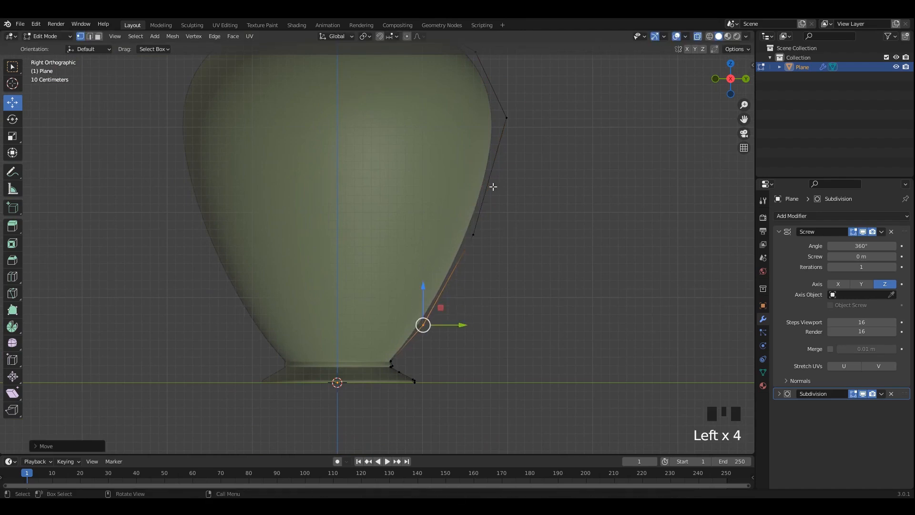
click(473, 235)
drag(473, 235, 478, 245)
Move the upper body and shoulder vertices together inward along Y and down about 0.85 m along Z to shorten the body.
shift+middle_drag(450, 259, 444, 349)
drag(322, 84, 584, 259)
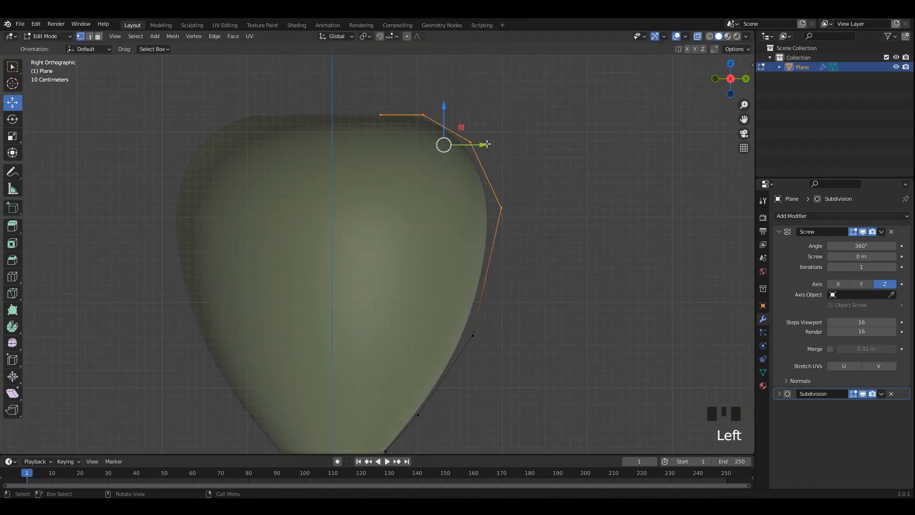
drag(477, 143, 455, 144)
drag(426, 112, 434, 190)
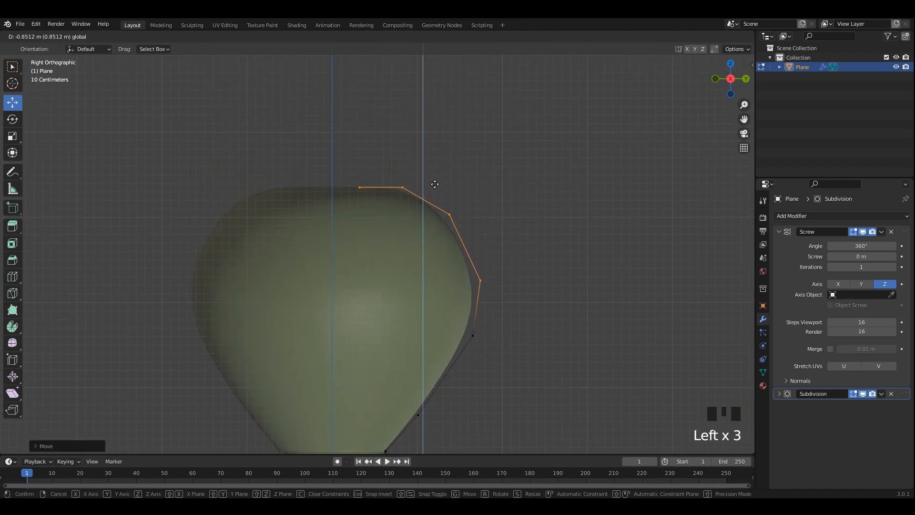
Move the widest body vertex inward and down, and shift the vertex below it up about 0.07 m.
scroll(501, 256, up, 2)
click(491, 268)
shift+middle_drag(491, 268, 485, 235)
drag(485, 235, 461, 280)
drag(474, 161, 513, 200)
mouse_move(493, 173)
mouse_down()
mouse_move(488, 194)
mouse_move(485, 187)
mouse_up()
drag(446, 265, 472, 291)
drag(455, 270, 455, 262)
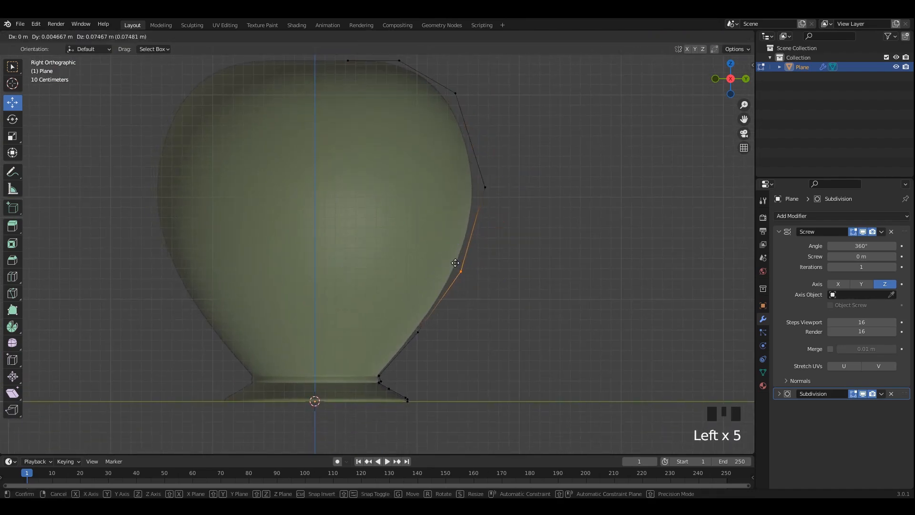
Preview the vase in Object Mode, save the file, and return to editing the profile.
key(alt+z)
key(Tab)
scroll(481, 253, down, 2)
shift+middle_drag(477, 251, 477, 269)
key(ctrl+s)
click(420, 241)
key(Tab)
scroll(445, 205, up, 4)
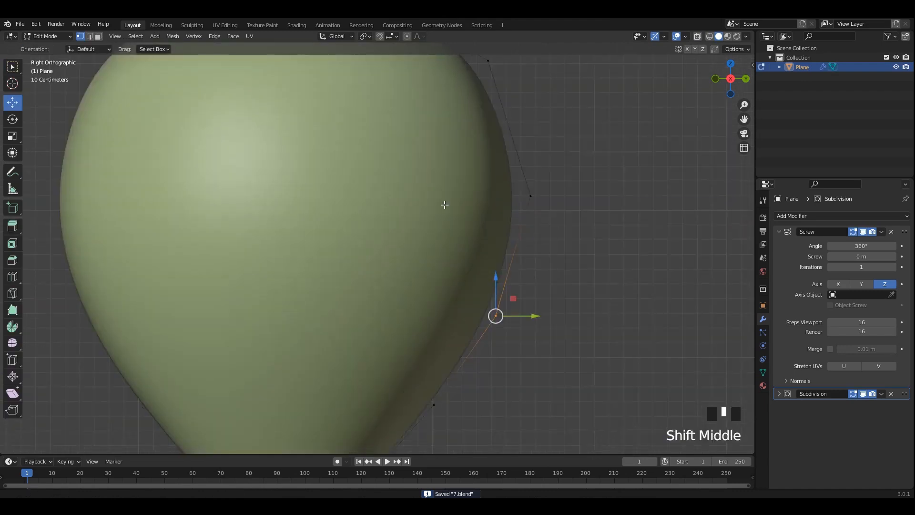
Move the two lower body vertices down and inward, and pull the widest body vertex down and inward as well.
key(alt+z)
shift+middle_drag(444, 205, 419, 88)
shift+middle_drag(490, 206, 473, 291)
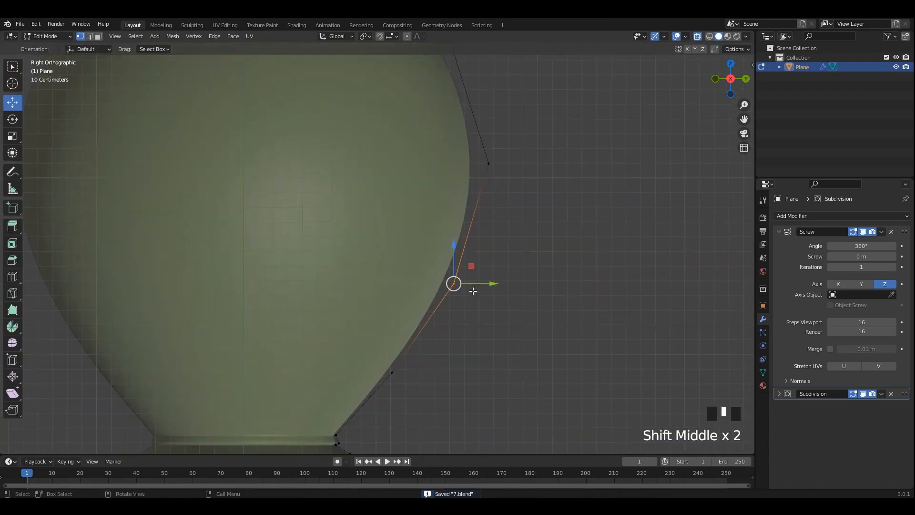
drag(447, 292, 431, 305)
drag(387, 384, 375, 393)
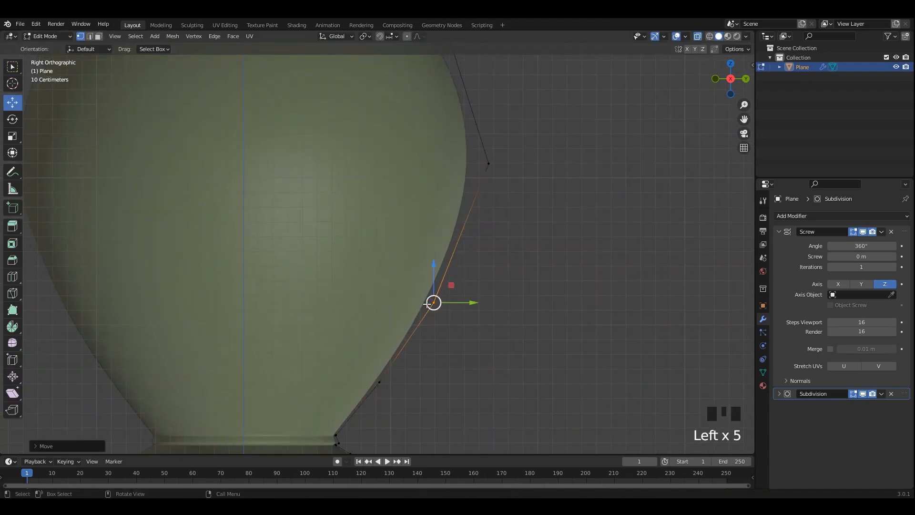
scroll(429, 300, down, 2)
drag(487, 219, 450, 289)
Move the innermost top vertex outward above its neighbour to start the neck, and adjust the shoulder vertex outward.
shift+middle_drag(296, 94, 302, 158)
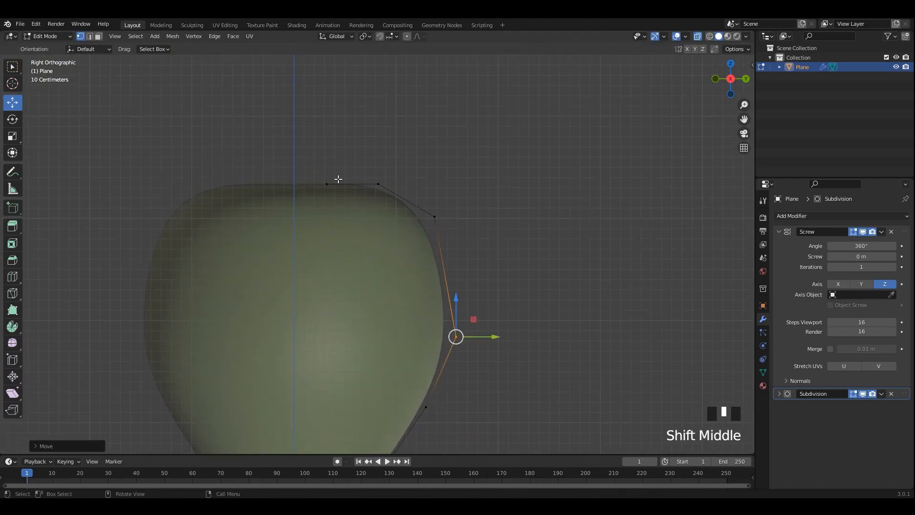
drag(346, 184, 383, 184)
drag(365, 151, 368, 138)
drag(400, 171, 416, 169)
Lower the neck and shoulder vertices together along Z, and raise them slightly to set the shoulder height.
drag(472, 233, 360, 151)
scroll(399, 148, down, 1)
shift+middle_drag(399, 149, 400, 127)
drag(395, 149, 393, 200)
shift+middle_drag(393, 201, 388, 119)
scroll(406, 157, up, 1)
shift+middle_drag(406, 157, 419, 206)
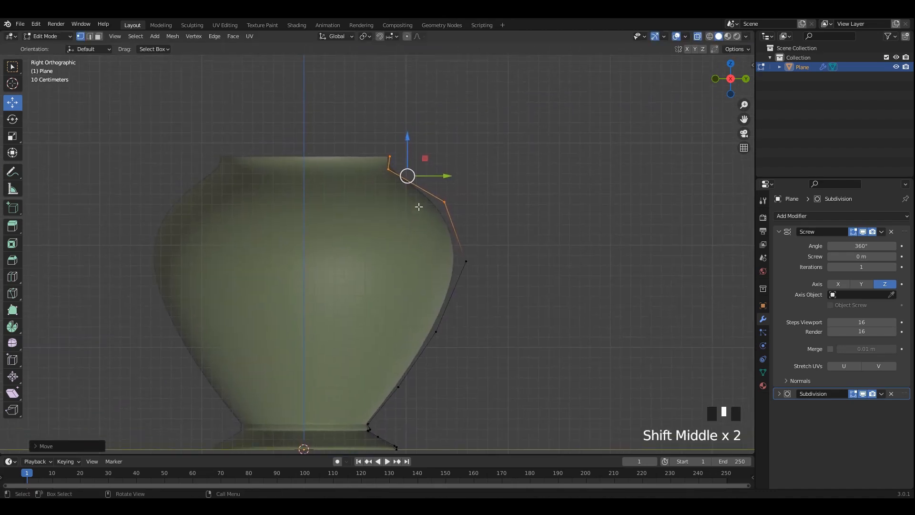
scroll(419, 206, up, 1)
drag(415, 112, 417, 95)
Reposition the widest body vertex and move the lower body vertices to smooth the taper toward the foot.
click(484, 271)
shift+middle_drag(484, 271, 505, 229)
drag(505, 221, 497, 213)
shift+middle_drag(508, 271, 527, 225)
drag(527, 224, 472, 286)
drag(488, 257, 467, 281)
click(443, 324)
scroll(442, 321, down, 1)
shift+middle_drag(442, 321, 445, 312)
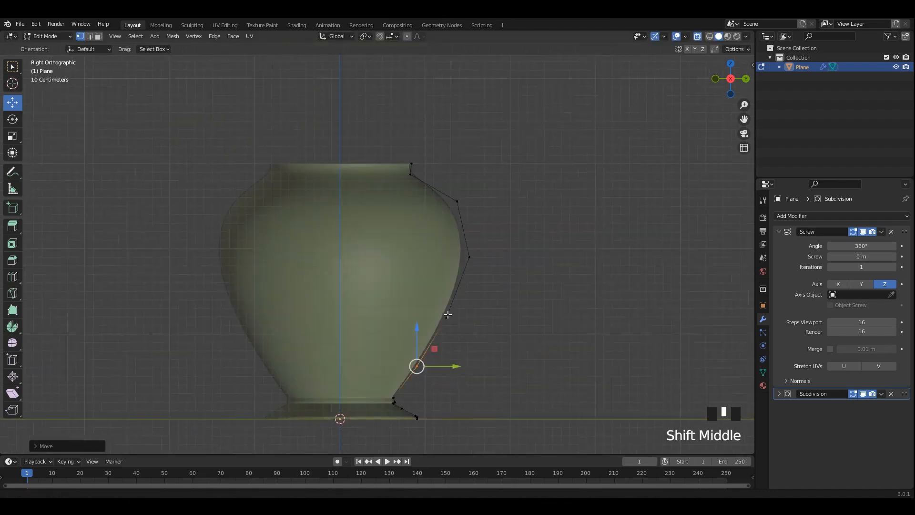
Nudge the shoulder vertex and raise the widest body vertex slightly, and leave Edit Mode to preview the vase.
click(454, 212)
drag(453, 213, 453, 215)
click(467, 267)
click(470, 263)
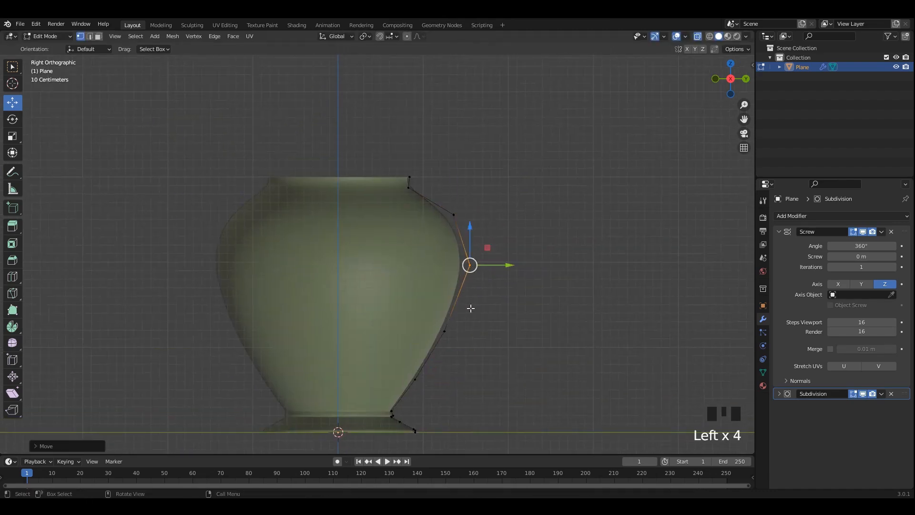
key(Tab)
click(453, 262)
Extrude the neck straight up from the profile's top vertex, and add a segment flaring outward for the rim.
scroll(417, 276, up, 1)
key(Tab)
scroll(417, 276, up, 2)
key(alt+z)
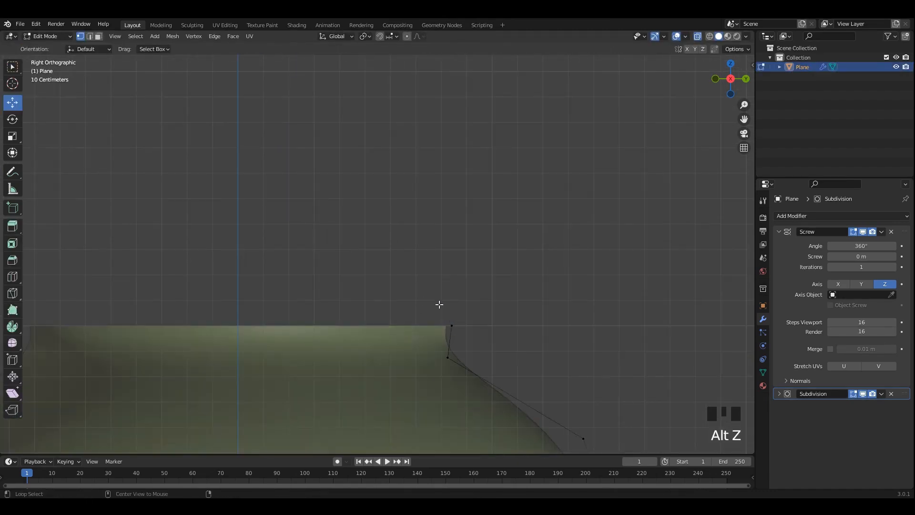
shift+middle_drag(441, 306, 468, 285)
click(460, 279)
drag(461, 280, 467, 179)
key(e)
right_click(425, 235)
key(e)
right_click(462, 176)
Extrude the rim vertically from the flare in a short and a long segment, and continue inward to form a flat lip.
shift+middle_drag(467, 199, 468, 265)
key(e)
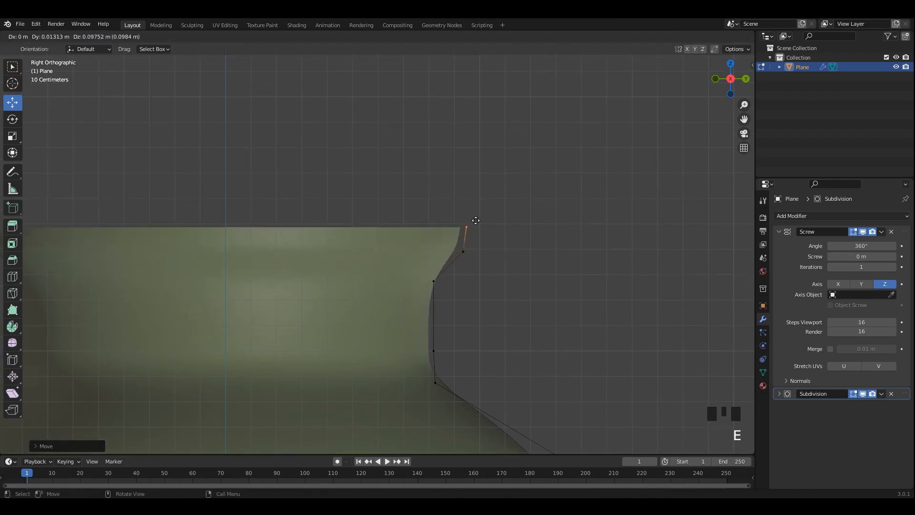
right_click(476, 221)
drag(469, 234, 423, 200)
key(ctrl+z)
key(e)
right_click(466, 182)
key(e)
right_click(566, 227)
Inspect the rim from an angle and frame the whole vase in the right side view.
middle_drag(424, 202, 448, 231)
key(alt+z)
key(Tab)
click(491, 227)
key(Tab)
middle_drag(448, 190, 419, 237)
drag(423, 224, 448, 225)
key(Tab)
scroll(521, 255, down, 1)
key(KP_3)
click(415, 228)
key(KP_Decimal)
scroll(491, 276, down, 4)
click(568, 325)
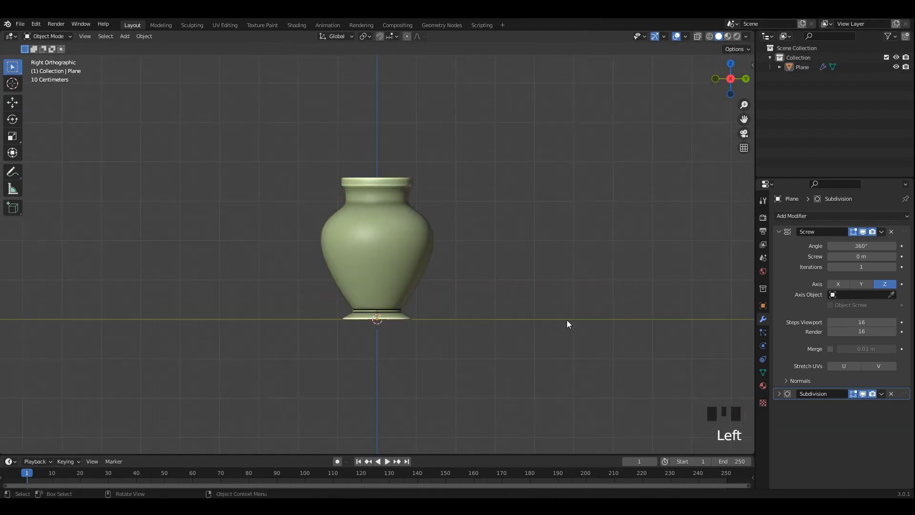
Move the lower middle vertex of the neck down along Z, close to the corner where the neck meets the shoulder.
click(419, 231)
scroll(420, 231, up, 3)
scroll(391, 229, up, 3)
key(Tab)
scroll(367, 302, up, 3)
key(alt+z)
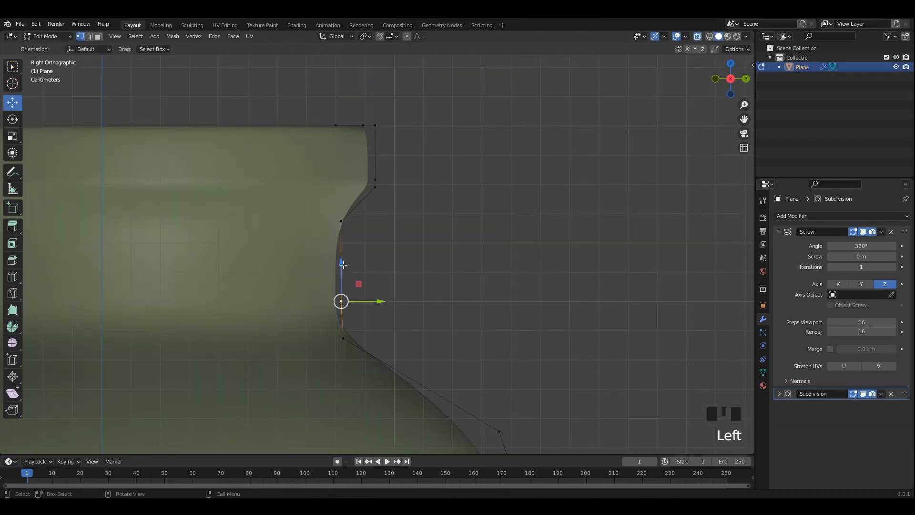
drag(343, 264, 339, 291)
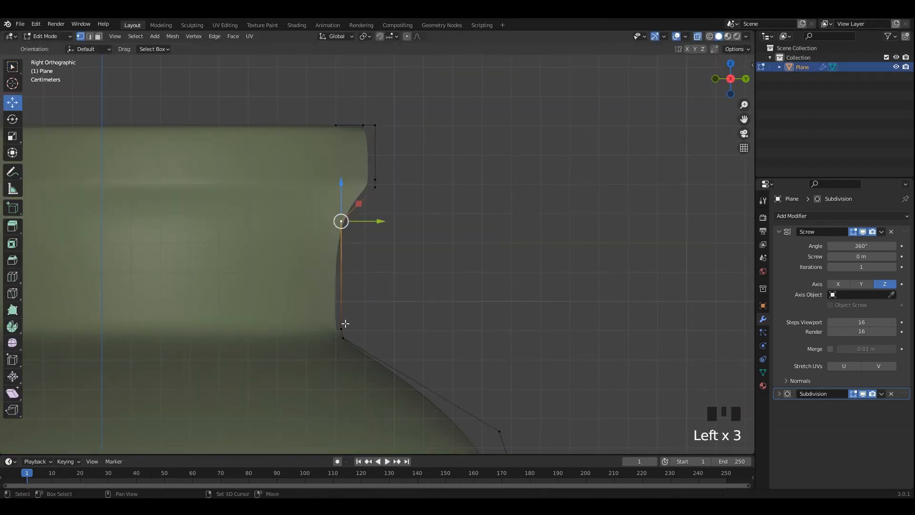
Subdivide the neck's vertical edge and move the new vertex up to just below the neck's upper corner.
right_click(345, 323)
click(357, 256)
scroll(341, 287, up, 2)
drag(322, 236, 319, 186)
key(alt+z)
key(Tab)
click(376, 271)
Move the lower neck vertex slightly closer to the neck's base corner and preview the result in Object Mode.
scroll(371, 274, down, 2)
key(Tab)
key(alt+z)
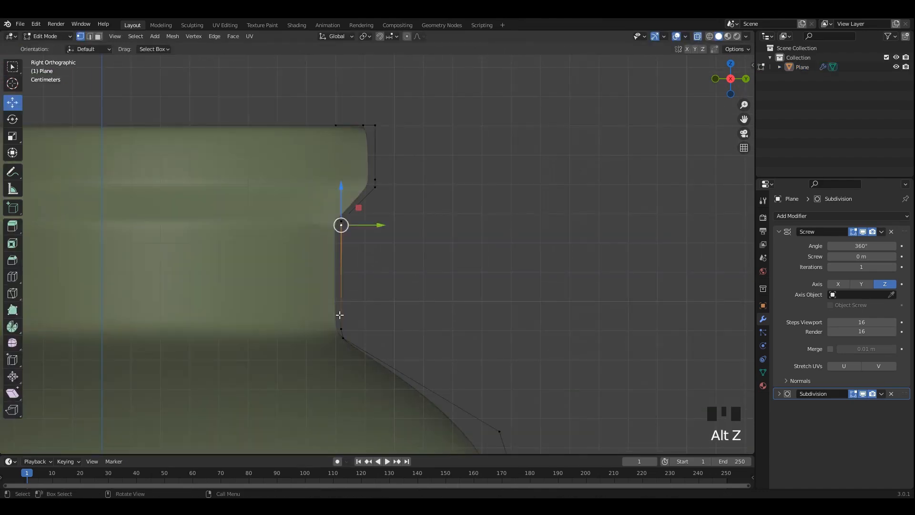
click(340, 325)
scroll(335, 312, up, 1)
drag(334, 312, 338, 315)
scroll(371, 291, down, 3)
key(alt+z)
key(Tab)
click(413, 272)
scroll(413, 271, down, 4)
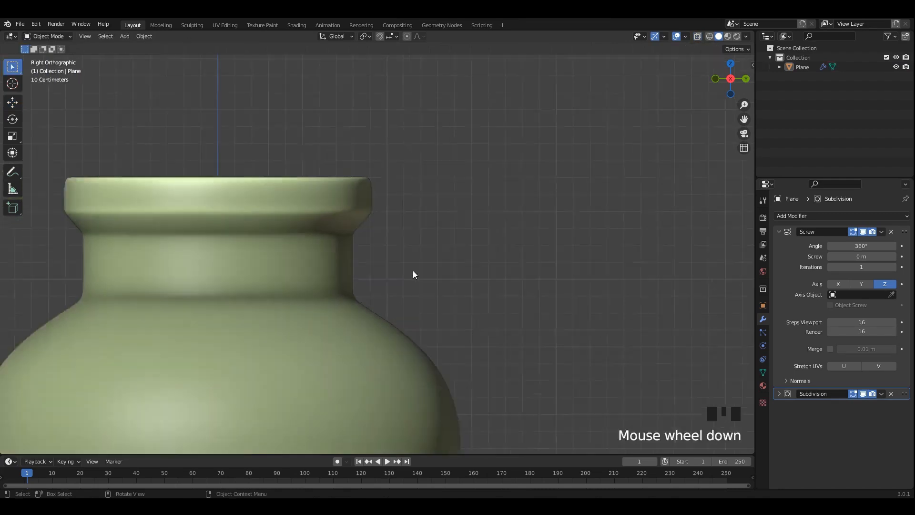
Lower the rim and upper neck vertices together along Z to shorten the neck, and preview the vase.
scroll(414, 207, down, 3)
shift+middle_drag(413, 303, 407, 266)
scroll(414, 207, up, 3)
scroll(420, 253, up, 3)
key(Tab)
key(alt+z)
drag(280, 96, 453, 220)
key(alt+z)
key(alt+z)
key(alt+z)
drag(377, 119, 382, 160)
scroll(381, 160, down, 4)
click(453, 160)
key(Tab)
Lower the rim and upper neck vertices further along Z to make the neck even shorter, and leave Edit Mode.
key(Tab)
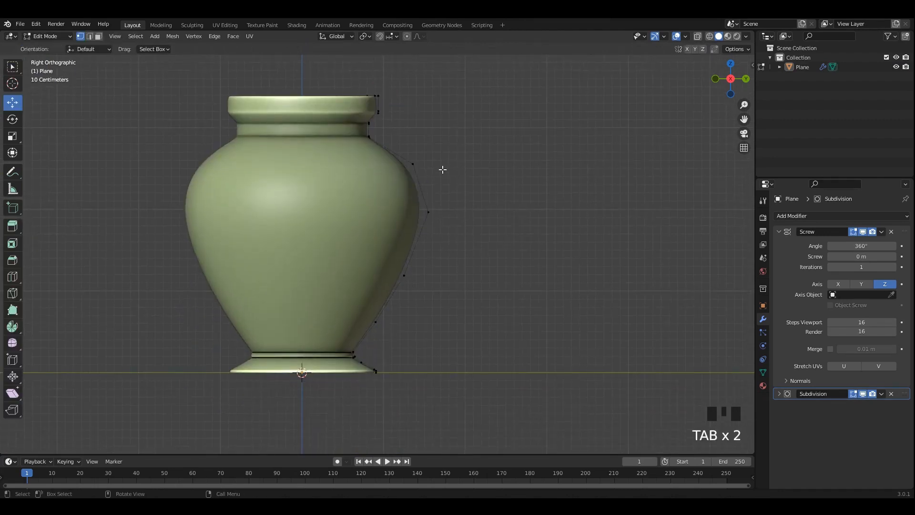
scroll(422, 243, up, 5)
shift+middle_drag(388, 185, 396, 264)
scroll(396, 263, up, 3)
key(alt+z)
drag(295, 76, 439, 238)
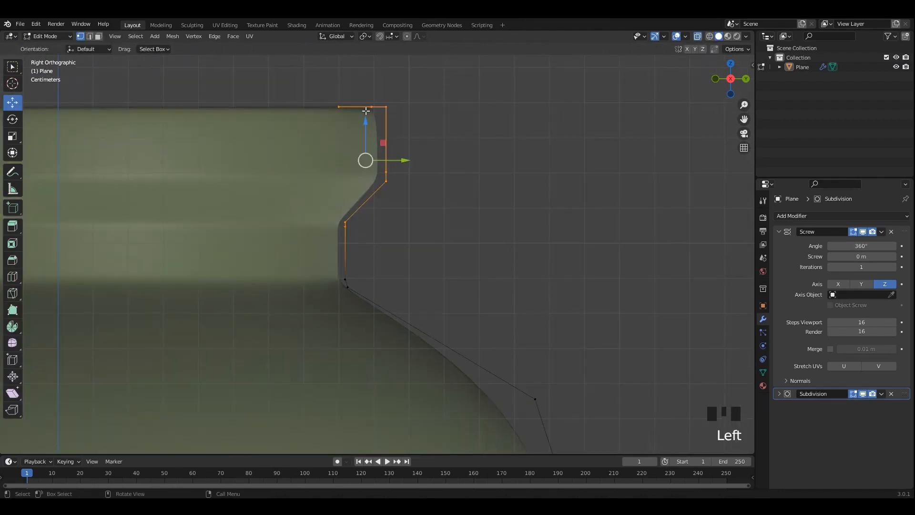
drag(367, 126, 367, 155)
key(Tab)
Frame the whole vase, examine it from an angle, and switch to the front orthographic view.
scroll(496, 161, down, 4)
shift+scroll(421, 188, up, 3)
middle_drag(420, 188, 426, 257)
click(426, 254)
key(KP_Decimal)
middle_drag(473, 281, 355, 242)
scroll(354, 242, down, 2)
key(KP_1)
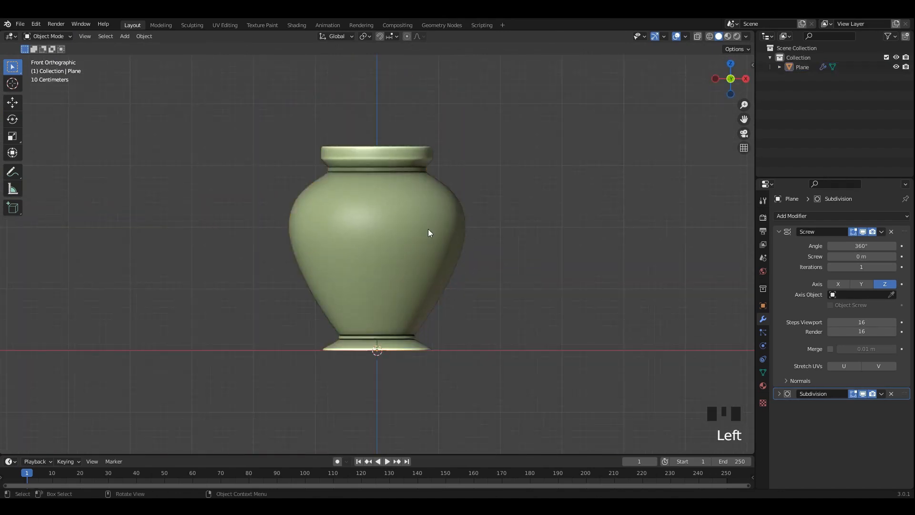
Duplicate the finished vase and move the copy aside along the X axis.
click(428, 229)
scroll(428, 205, down, 3)
key(shift+d)
right_click(544, 221)
drag(411, 309, 618, 308)
Edit the original vase and move the foot's outer edge vertices inward along Y to narrow the foot.
click(376, 229)
key(Tab)
scroll(391, 243, up, 2)
scroll(429, 255, up, 3)
shift+middle_drag(426, 321, 371, 273)
scroll(428, 255, up, 1)
drag(539, 251, 484, 315)
scroll(552, 290, up, 3)
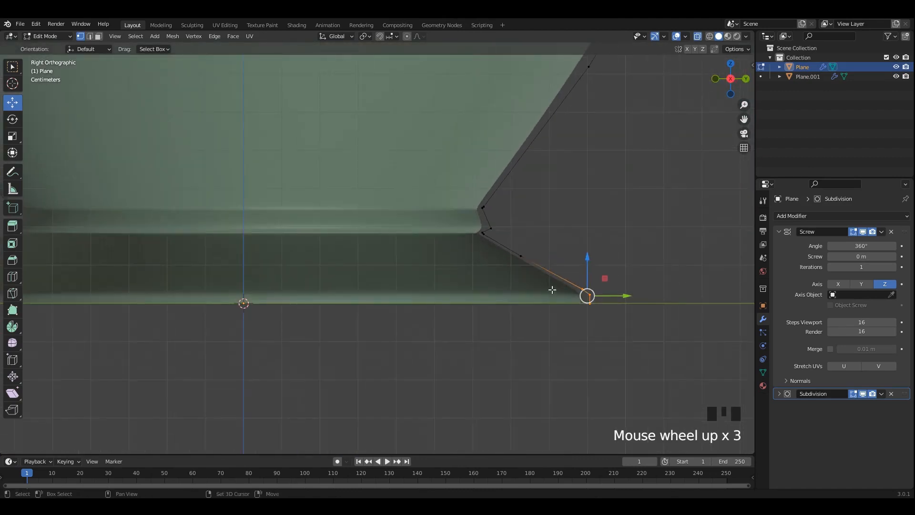
shift+middle_drag(552, 291, 491, 287)
drag(556, 292, 524, 294)
middle_drag(525, 294, 458, 257)
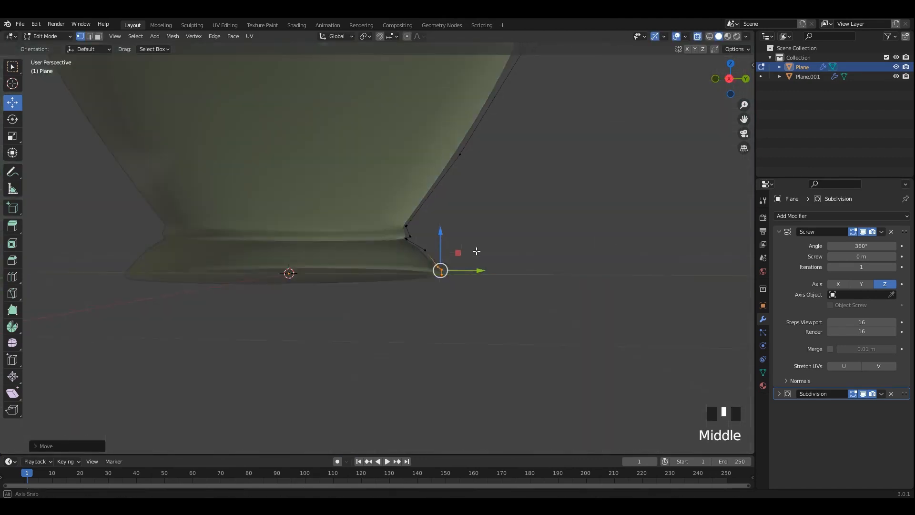
Leave Edit Mode and hide the other copy of the vase.
scroll(451, 245, down, 8)
key(Tab)
click(276, 214)
key(h)
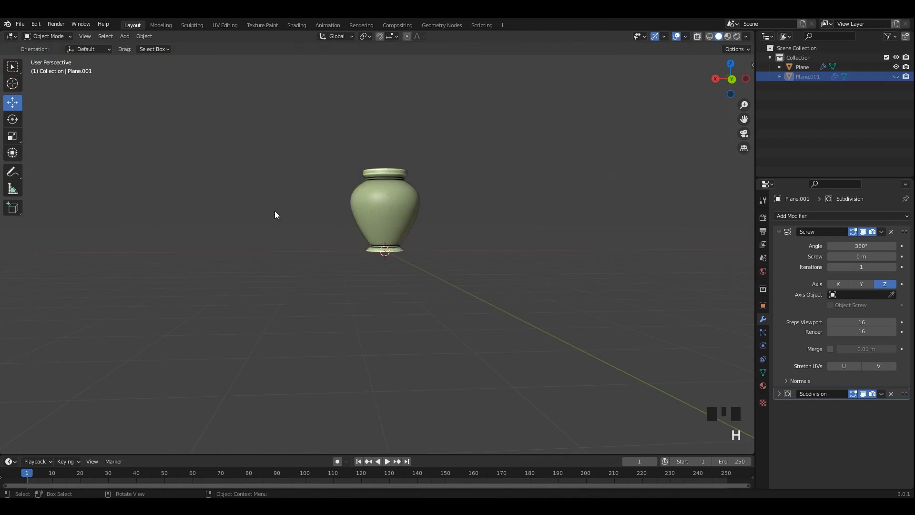
Edit the visible vase again and move the foot's outer edge vertices further inward along Y to make its side nearly vertical.
click(412, 207)
key(Tab)
key(KP_3)
scroll(428, 221, up, 3)
scroll(441, 233, up, 2)
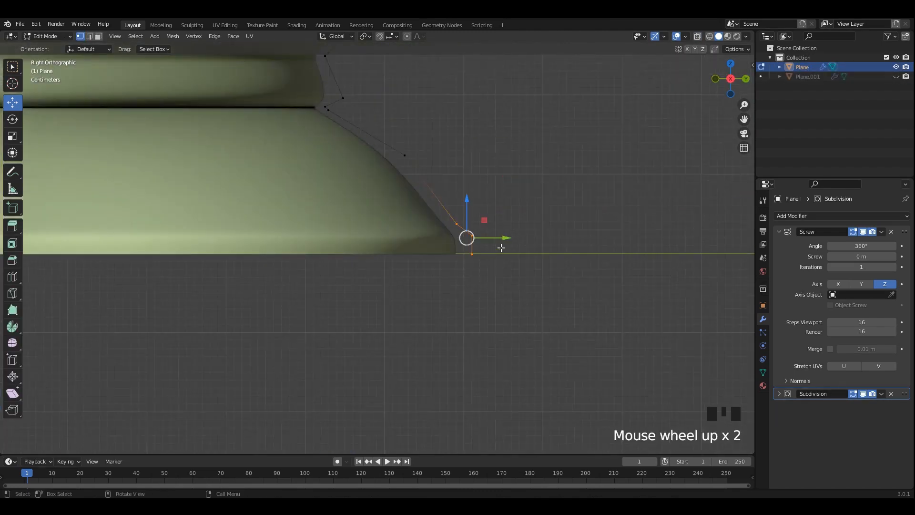
drag(483, 237, 437, 236)
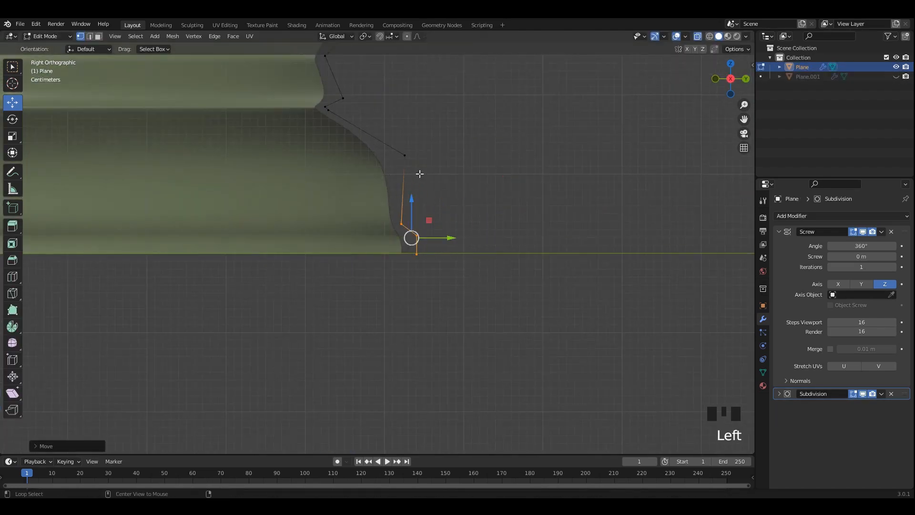
Move the foot's upper outer vertex slightly inward and up to round the foot, and preview the vase in Object Mode.
key(alt+z)
click(405, 156)
drag(438, 155, 432, 154)
drag(399, 122, 399, 117)
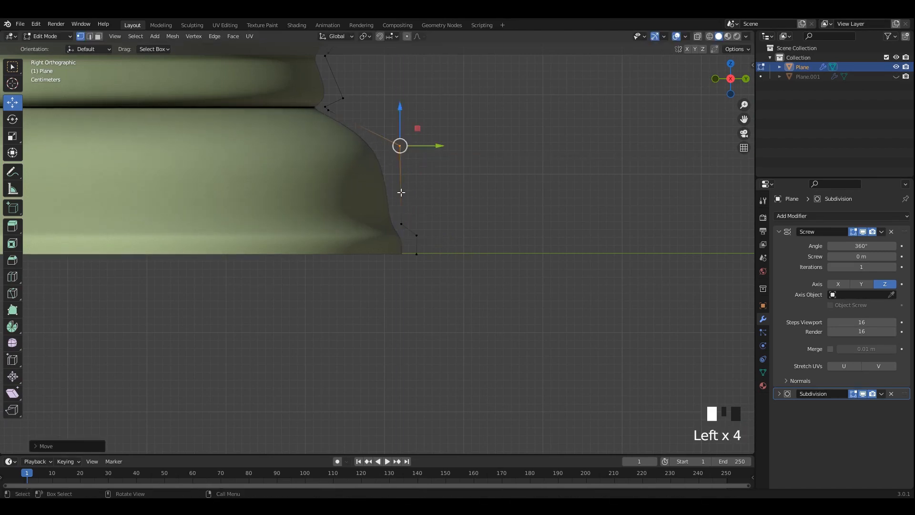
scroll(429, 181, down, 7)
scroll(465, 224, down, 3)
click(390, 248)
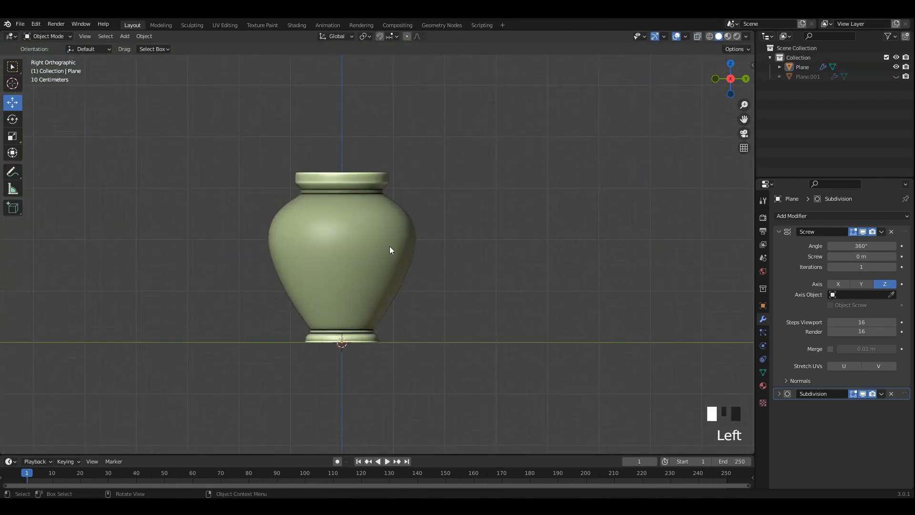
shift+middle_drag(390, 248, 396, 232)
Raise the upper body, neck and rim vertices along Z to make the vase taller, and reposition the lower body vertices.
drag(311, 150, 456, 317)
drag(382, 213, 385, 144)
scroll(400, 333, up, 2)
drag(405, 329, 413, 271)
shift+middle_drag(401, 356, 403, 278)
click(381, 329)
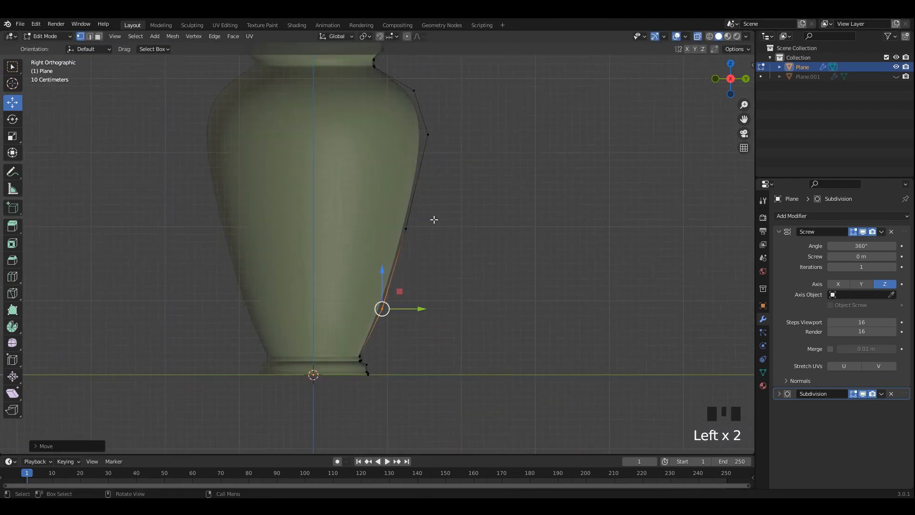
shift+middle_drag(434, 220, 416, 216)
Fine-tune the lower body vertices to even out the taper toward the foot, and preview it without X-ray in Object Mode.
scroll(428, 252, up, 2)
drag(407, 196, 407, 185)
drag(398, 327, 350, 396)
drag(375, 362, 395, 330)
key(alt+z)
scroll(410, 281, down, 2)
scroll(421, 257, up, 2)
key(Tab)
scroll(421, 257, down, 3)
Select all the rim vertices in X-ray view and rotate them so the rim flares outward.
shift+middle_drag(417, 243, 431, 326)
scroll(353, 269, up, 2)
key(Tab)
scroll(387, 229, up, 6)
key(alt+z)
drag(406, 220, 333, 262)
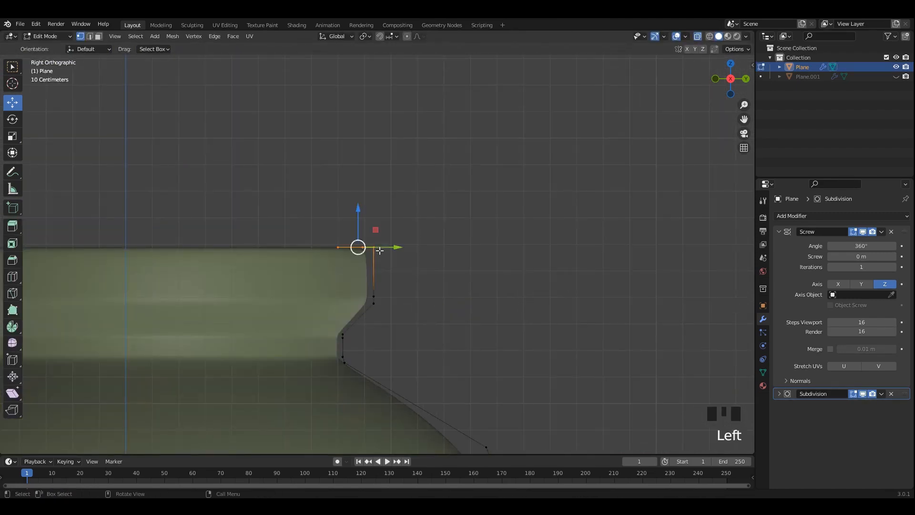
drag(389, 247, 424, 247)
drag(442, 199, 337, 316)
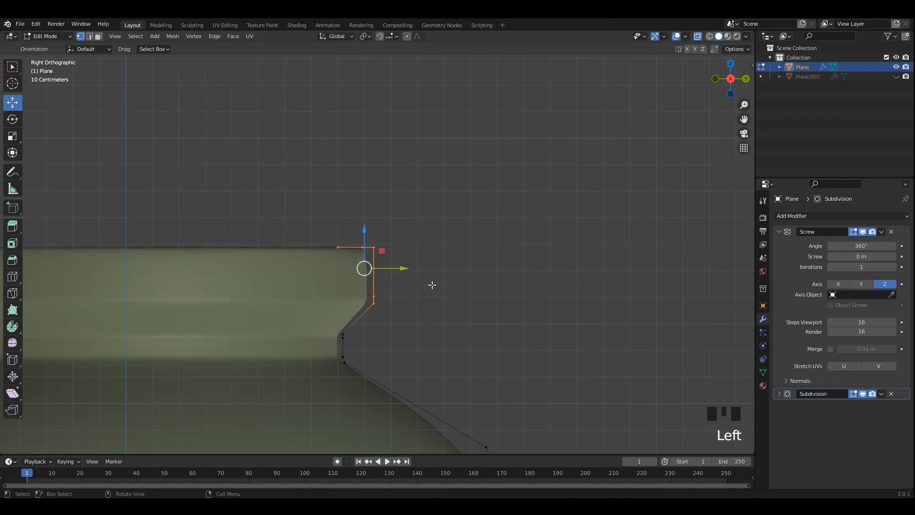
key(r)
click(402, 333)
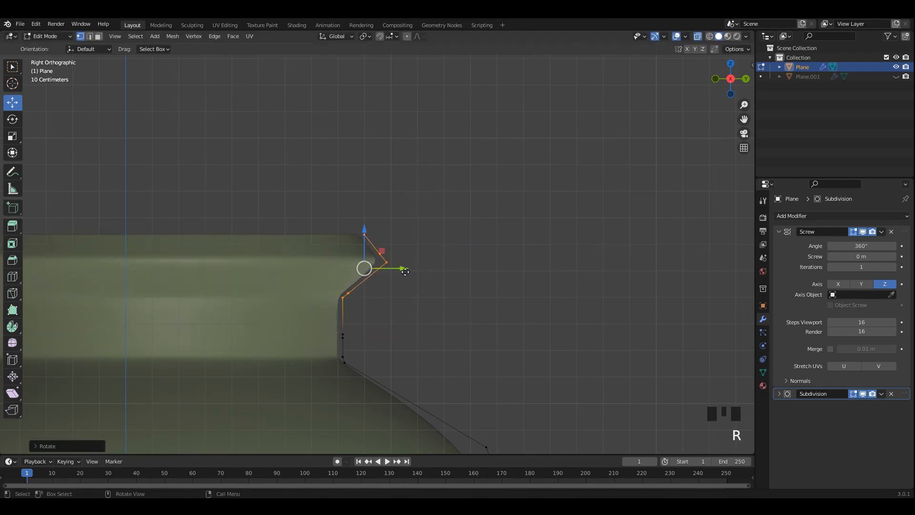
Move the rotated rim outward and down, and reposition the two vertices beneath it to curve the transition into the neck.
drag(400, 269, 418, 269)
drag(385, 238, 386, 251)
click(363, 312)
scroll(364, 315, up, 2)
shift+middle_drag(380, 353, 365, 298)
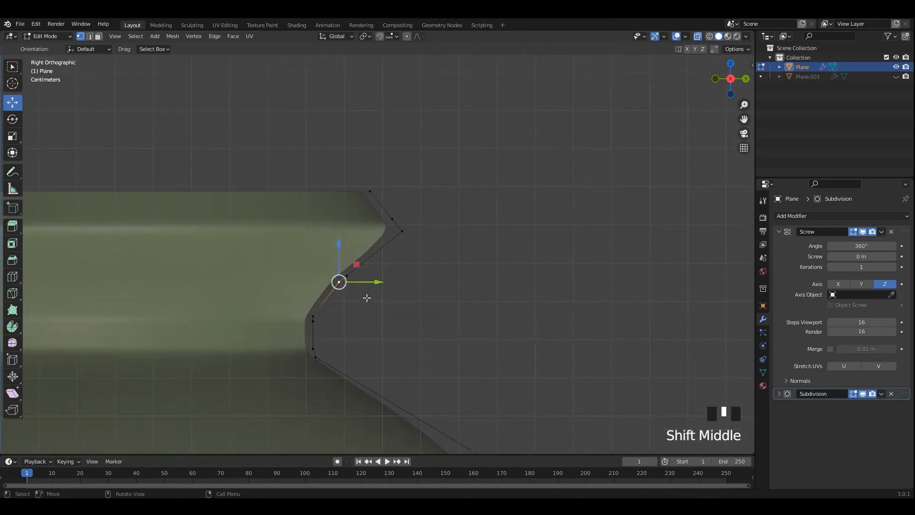
scroll(365, 298, up, 1)
drag(370, 289, 353, 288)
click(344, 282)
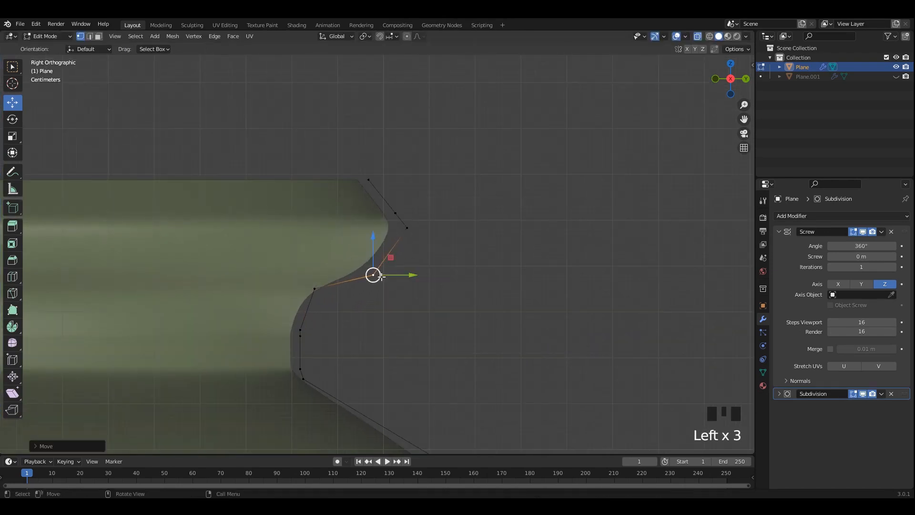
Move the rim's outer vertices outward and down to begin shaping a flared lip.
shift+middle_drag(381, 276, 397, 316)
click(387, 220)
drag(387, 220, 439, 253)
click(423, 250)
drag(413, 269, 428, 298)
Lower the rim's outer and top vertices to form a thin rounded lip, and check the shape without X-ray.
drag(466, 236, 426, 263)
drag(438, 252, 442, 270)
drag(434, 214, 399, 240)
drag(409, 229, 413, 242)
drag(467, 254, 426, 284)
key(alt+z)
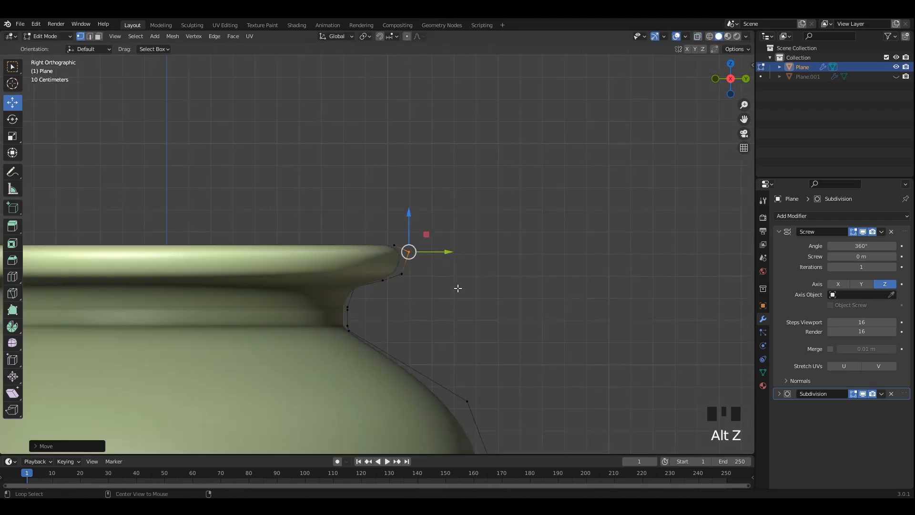
scroll(415, 280, down, 4)
Spread the neck vertices along the neck and move its base corner vertex outward to soften the join with the body.
scroll(387, 296, up, 7)
scroll(356, 281, up, 4)
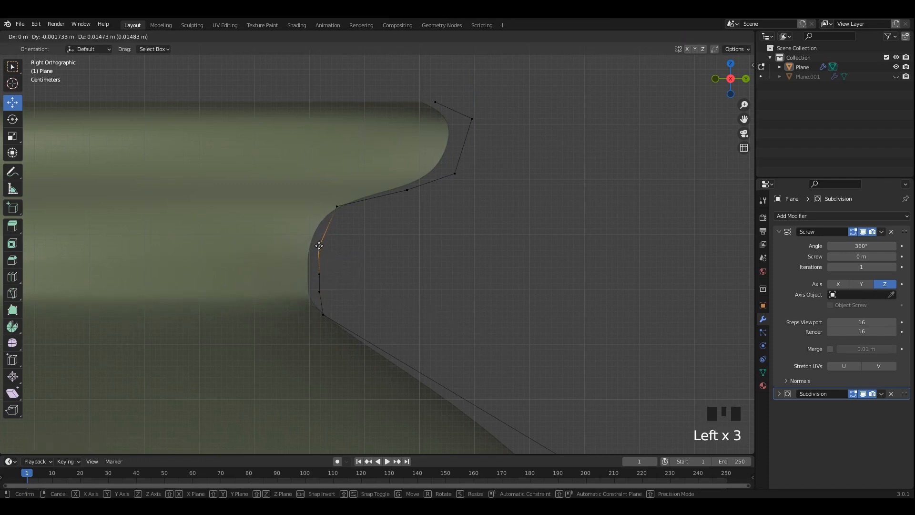
click(323, 241)
click(337, 330)
shift+middle_drag(337, 329, 333, 313)
drag(319, 298, 343, 316)
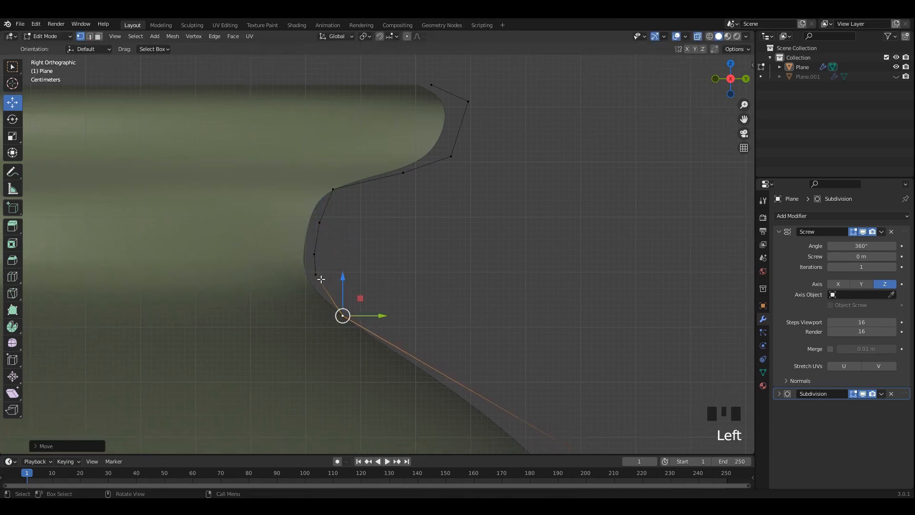
drag(320, 288, 320, 288)
Fine-tune the neck's middle vertices into an even concave curve, and preview the whole vase in Object Mode.
click(314, 255)
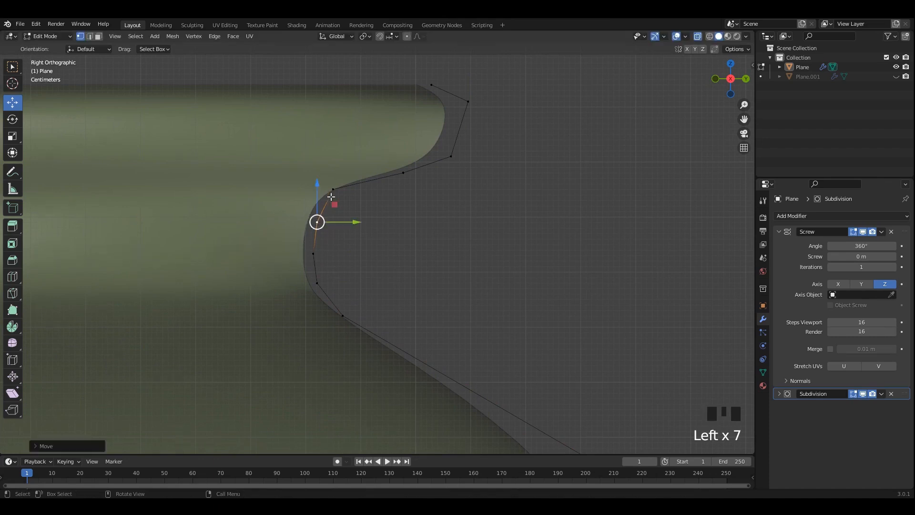
drag(338, 188, 339, 188)
click(317, 222)
drag(317, 222, 316, 223)
click(317, 244)
drag(334, 254, 331, 254)
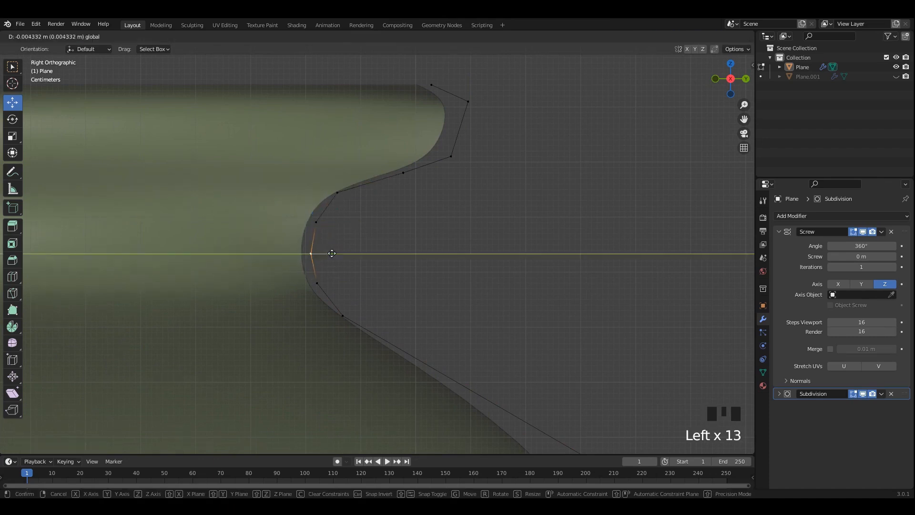
click(318, 283)
scroll(395, 289, down, 5)
key(alt+z)
key(Tab)
click(442, 221)
scroll(405, 233, down, 10)
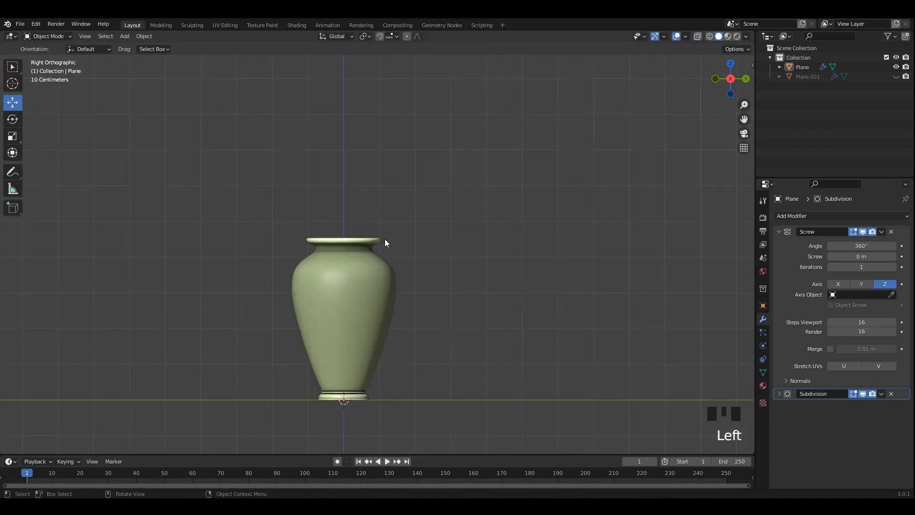
Raise the rim and upper neck vertices together along Z to lengthen the neck.
scroll(384, 238, up, 5)
shift+middle_drag(376, 229, 362, 268)
scroll(362, 268, up, 3)
key(Tab)
key(alt+z)
drag(221, 201, 431, 316)
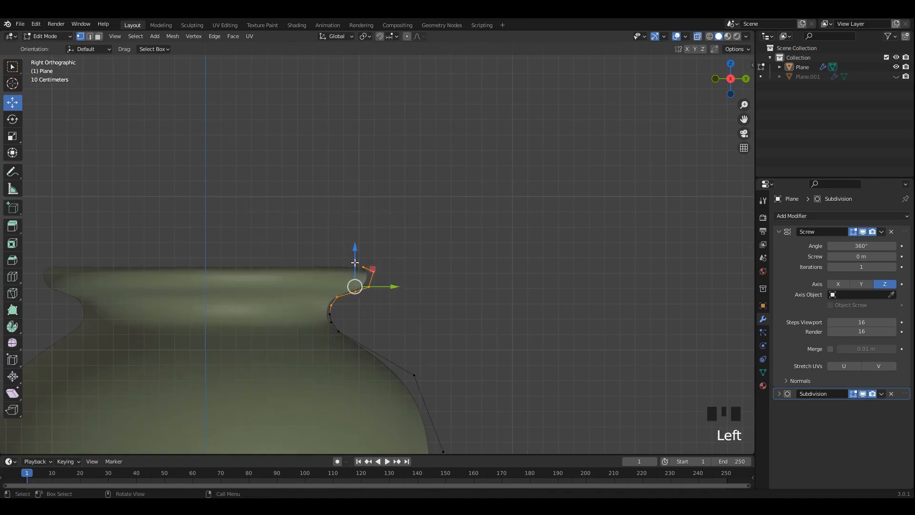
drag(354, 258, 359, 229)
Move the rim vertices outward along Y to widen the mouth of the vase.
scroll(379, 273, up, 3)
drag(455, 190, 292, 291)
drag(376, 258, 429, 259)
Lower the upper neck vertex along Z and move the vertex beneath the rim inward and down to smooth the flare.
drag(284, 281, 318, 313)
drag(298, 267, 298, 293)
shift+middle_drag(334, 246, 341, 209)
scroll(341, 210, up, 2)
drag(357, 195, 311, 206)
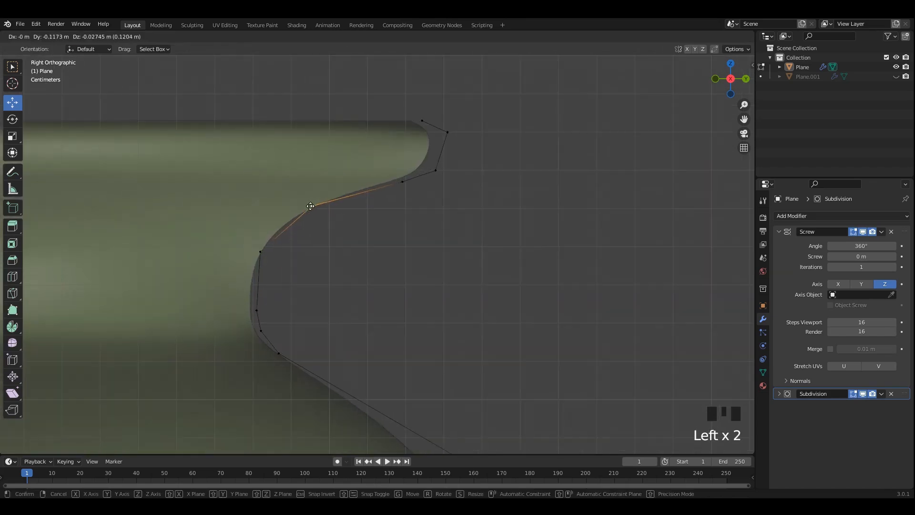
Raise the rim and upper neck vertices a little further along Z to stretch the neck.
shift+middle_drag(280, 331, 296, 374)
scroll(276, 288, down, 2)
drag(227, 143, 441, 317)
drag(388, 197, 392, 149)
key(ctrl+z)
drag(387, 195, 395, 163)
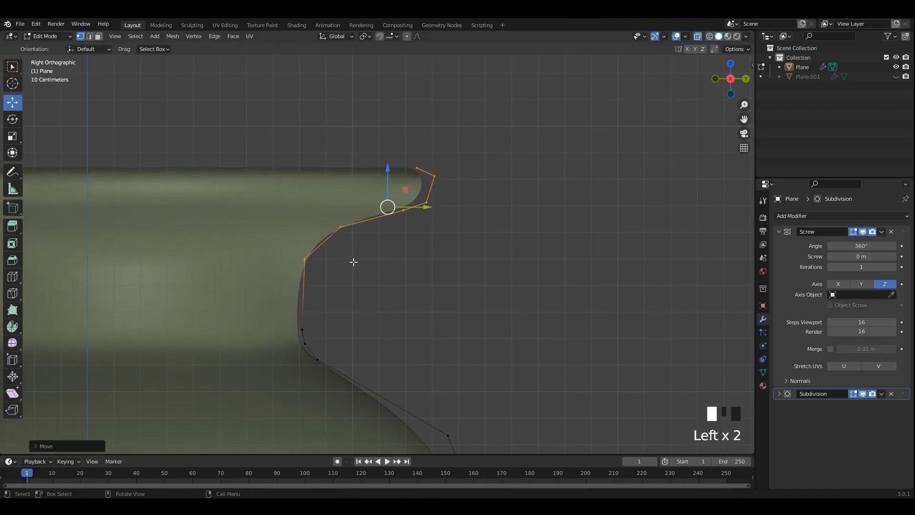
Redistribute the lower neck vertices to form a smooth concave curve into the body, and preview the vase in Object Mode.
scroll(354, 262, up, 1)
click(293, 345)
click(293, 362)
shift+middle_drag(293, 362, 288, 343)
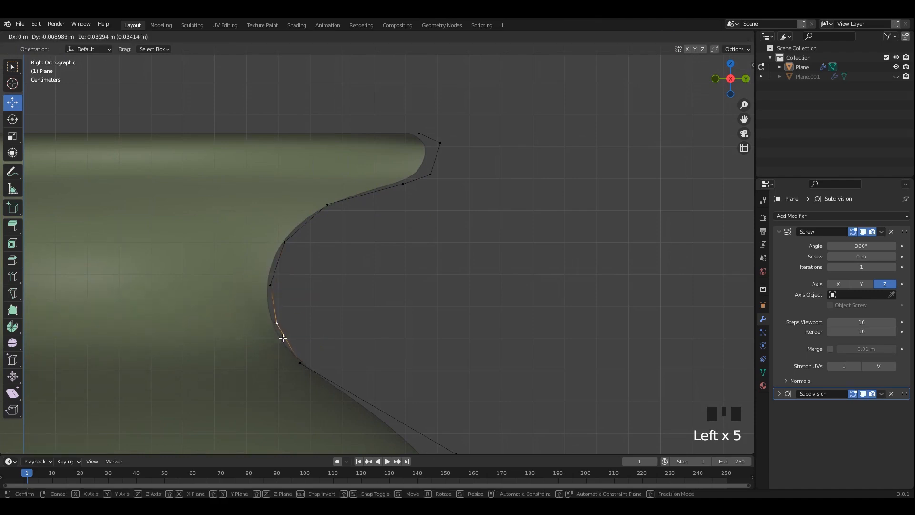
click(315, 376)
scroll(343, 303, down, 8)
key(Tab)
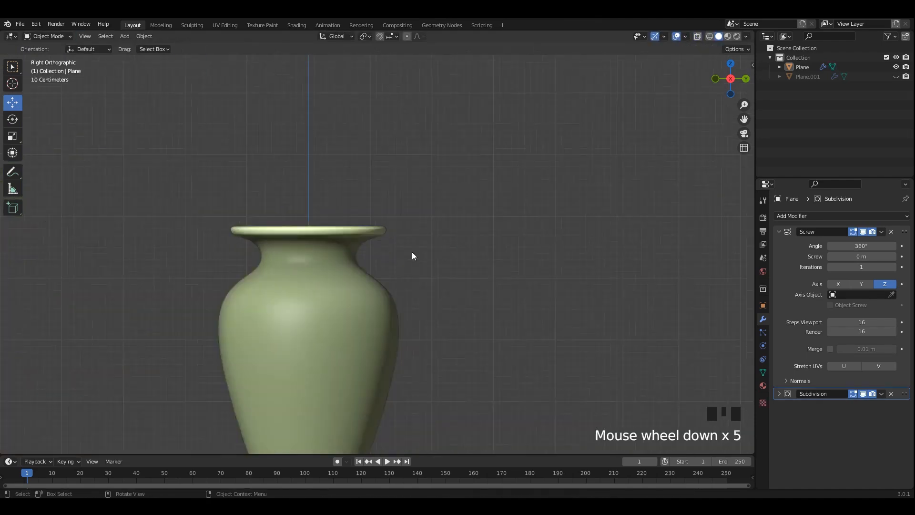
Move the neck's base vertex inward and bring the vertex above it down close to it for a sharper corner.
scroll(400, 252, up, 4)
key(Tab)
scroll(353, 286, up, 4)
shift+scroll(339, 306, up, 1)
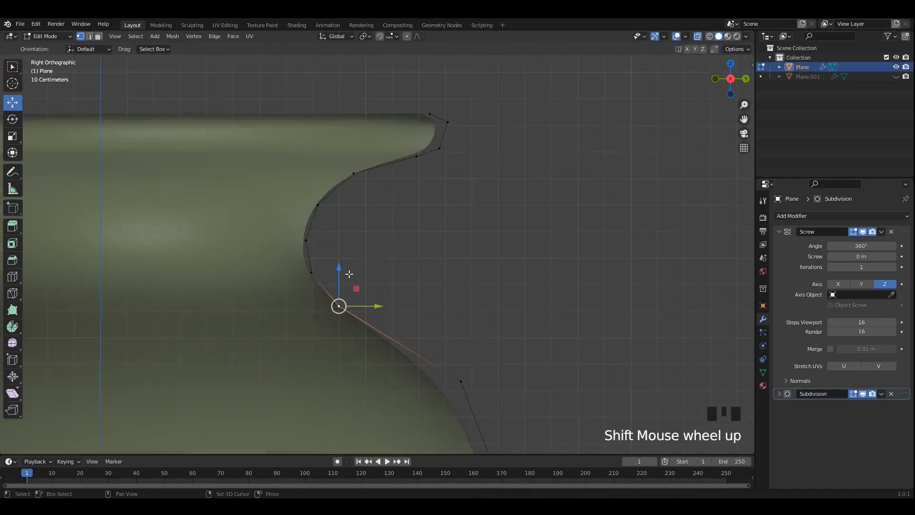
scroll(320, 328, up, 2)
drag(343, 329, 297, 331)
click(288, 283)
drag(286, 266, 316, 321)
Fine-tune the two close vertices at the neck's base corner, and preview the crisp neck joint in Object Mode.
scroll(330, 322, up, 2)
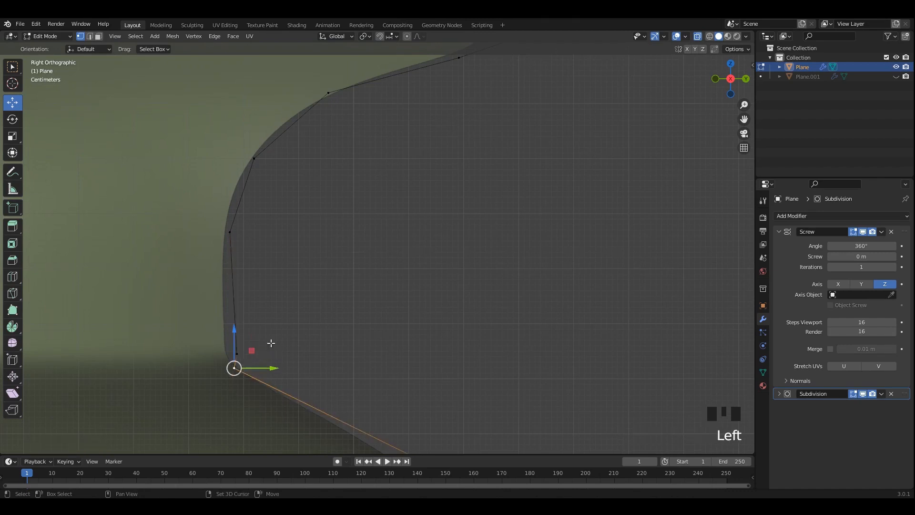
shift+middle_drag(271, 343, 284, 284)
drag(284, 308, 285, 309)
click(249, 291)
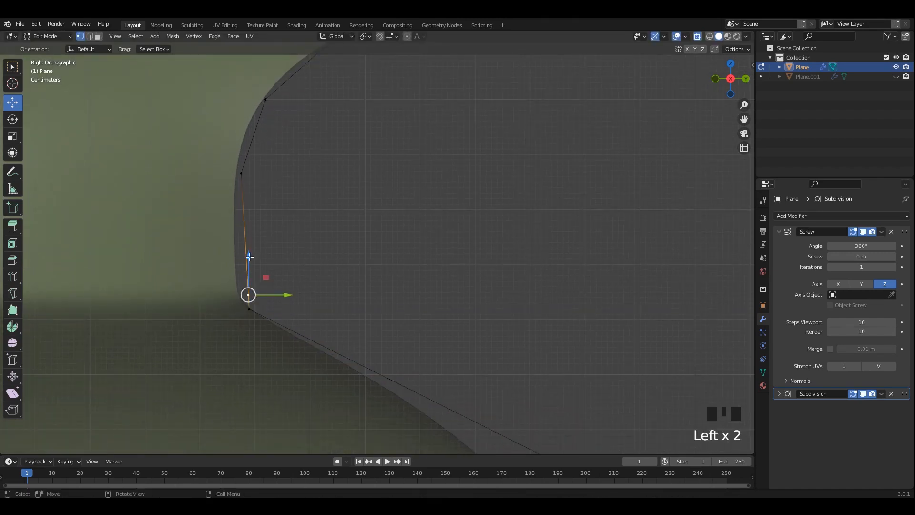
drag(250, 258, 251, 258)
scroll(251, 258, down, 5)
key(Tab)
scroll(347, 276, down, 4)
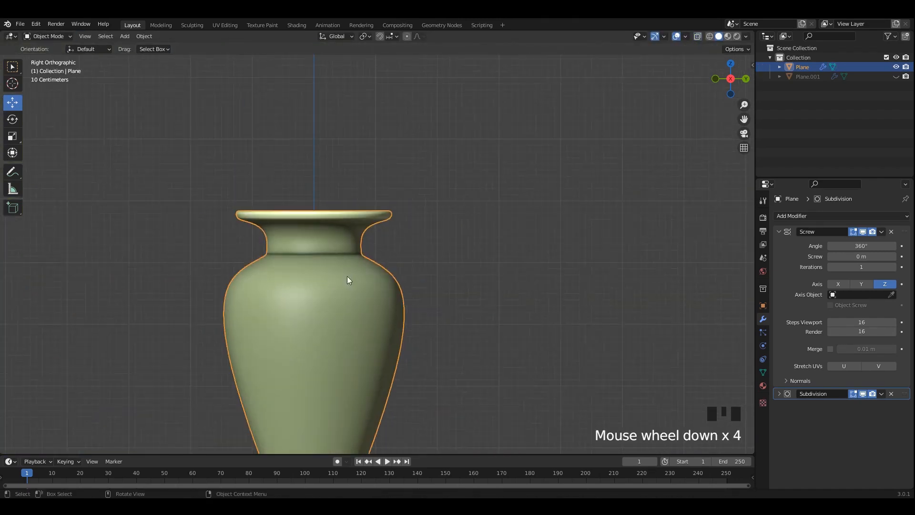
Raise the neck's middle and upper vertices toward the rim to keep more of the neck straight.
shift+middle_drag(347, 276, 427, 305)
scroll(391, 197, up, 5)
key(Tab)
key(alt+z)
scroll(334, 231, up, 2)
shift+scroll(337, 304, up, 3)
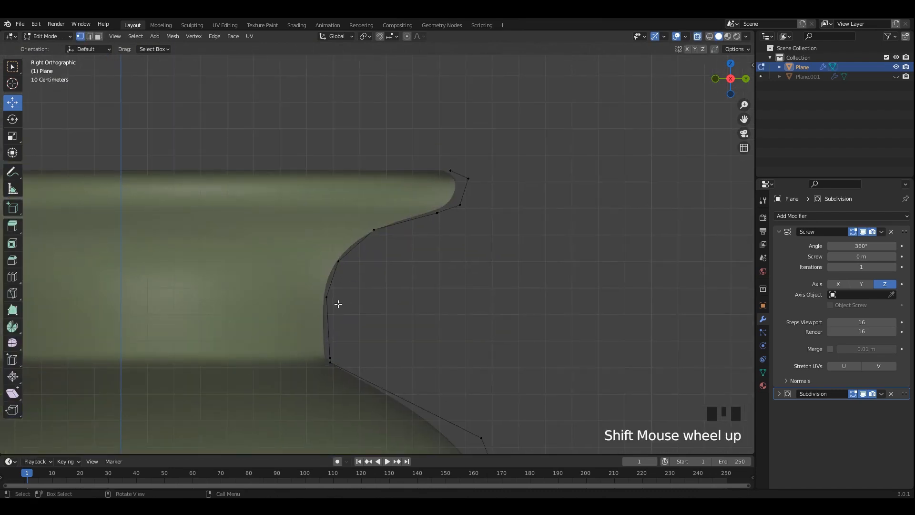
click(328, 298)
mouse_move(329, 260)
mouse_down()
mouse_move(329, 242)
mouse_move(382, 224)
mouse_move(345, 244)
mouse_move(330, 271)
mouse_up()
click(338, 261)
click(326, 279)
Move the flare vertex beneath the rim slightly outward and up to smooth the curve into the lip.
shift+middle_drag(388, 262, 359, 305)
scroll(359, 305, up, 2)
click(345, 278)
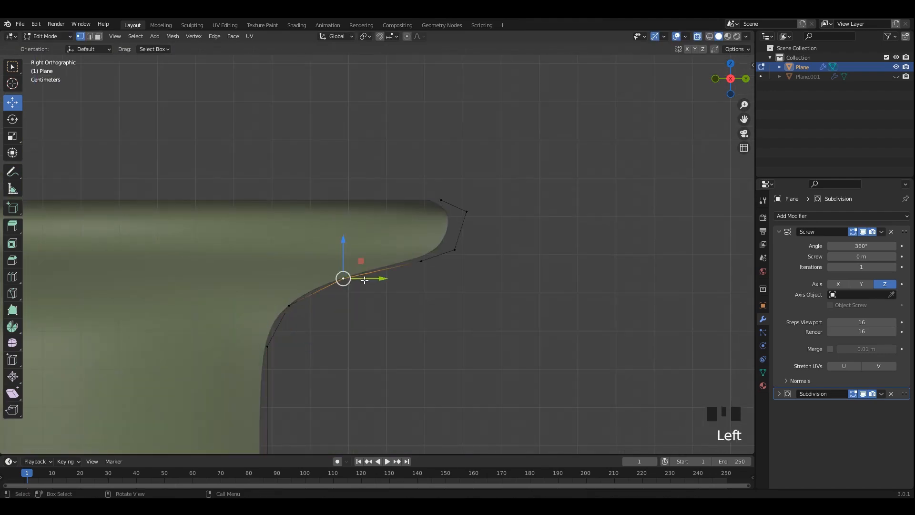
Nudge the flare vertex inward and move the vertices under the lip outward for a wider, flatter underside.
drag(351, 276, 348, 279)
click(422, 261)
drag(421, 233, 420, 242)
drag(456, 267, 479, 262)
Square off the rim's outer edge by adjusting its corner vertices, and preview the rim in Object Mode.
click(466, 212)
drag(486, 207, 461, 213)
key(r)
click(455, 248)
key(ctrl+z)
scroll(451, 235, down, 5)
key(Tab)
scroll(450, 234, down, 6)
click(438, 240)
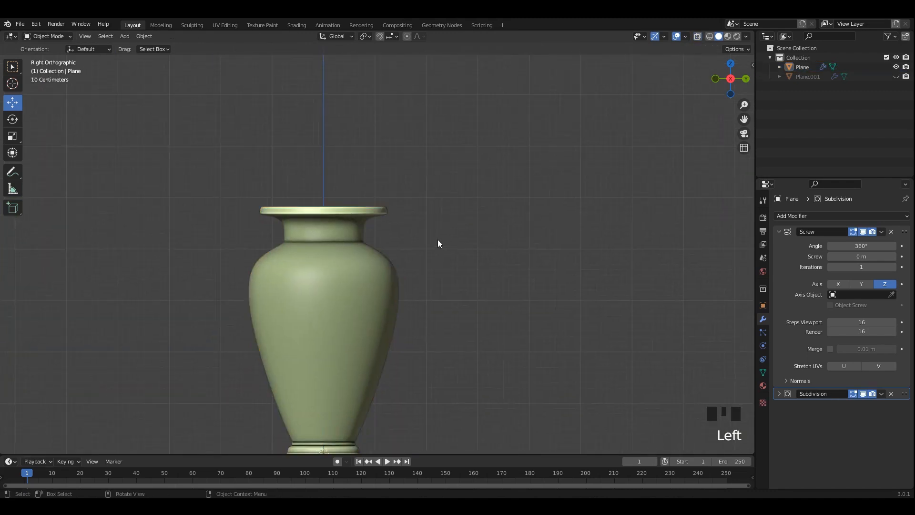
Move the flare vertices outward, lower the neck's upper vertex slightly outward, and raise the vertex above the neck's base.
shift+middle_drag(357, 249, 354, 264)
key(Tab)
scroll(358, 267, up, 4)
key(alt+z)
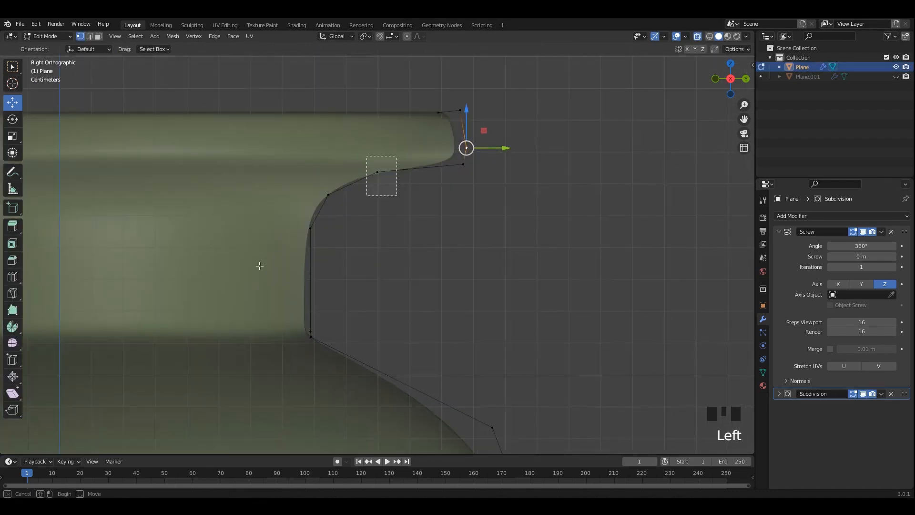
drag(387, 196, 403, 197)
drag(321, 234, 314, 243)
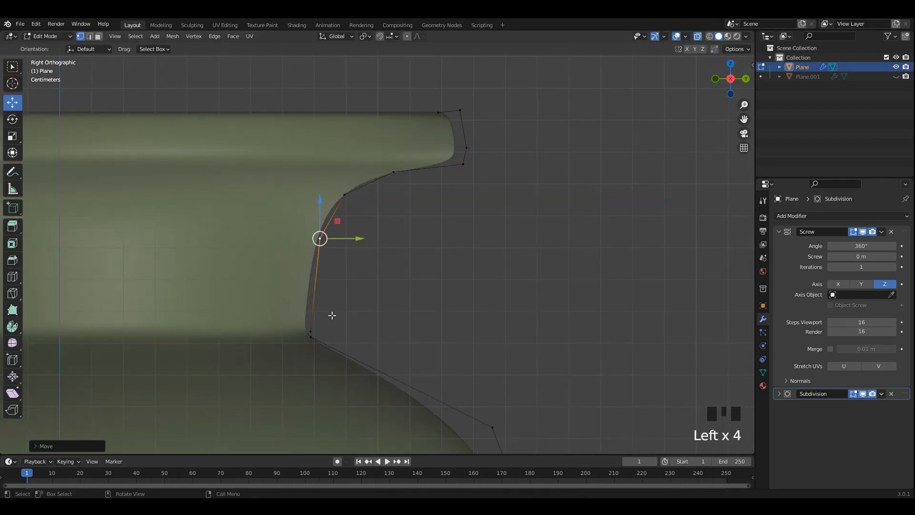
drag(310, 312, 309, 285)
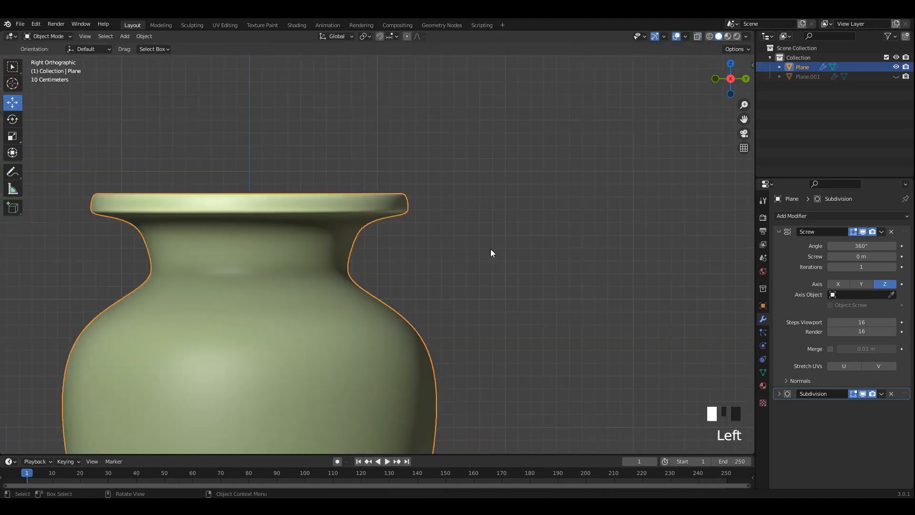
Preview the softened neck in Object Mode and undo the last three changes.
key(Tab)
scroll(491, 249, down, 5)
scroll(456, 255, up, 4)
key(ctrl+z)
key(ctrl+z)
key(ctrl+z)
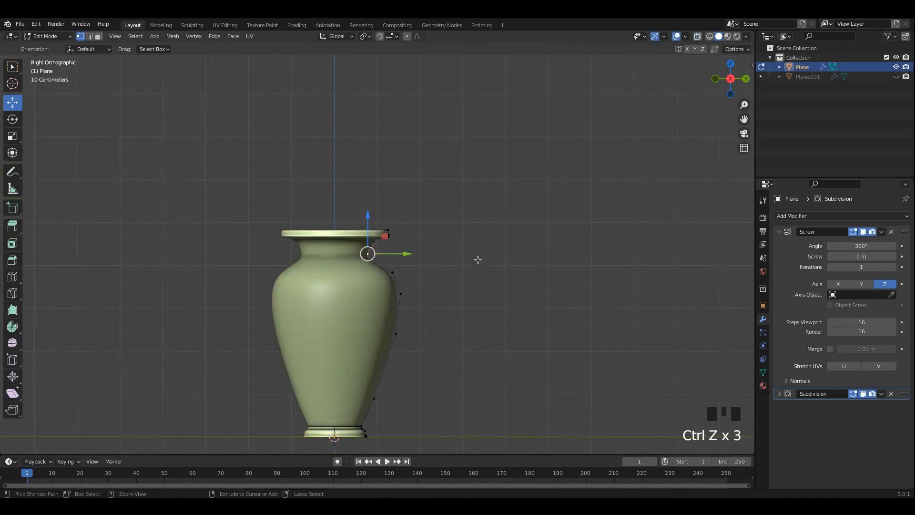
Duplicate the tall green vase, place the copy beside it on the ground line, and check it in isolation.
shift+middle_drag(477, 260, 424, 259)
click(384, 266)
scroll(388, 306, down, 2)
key(shift+d)
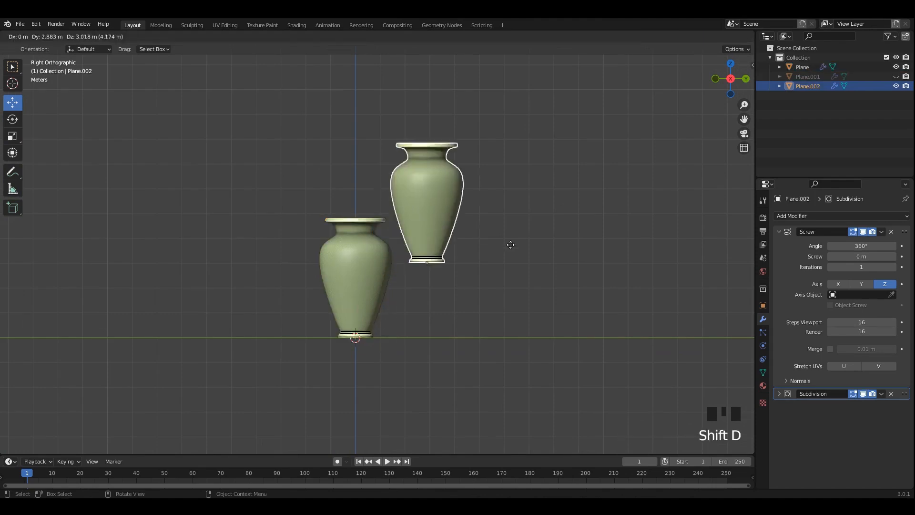
click(578, 333)
key(slash)
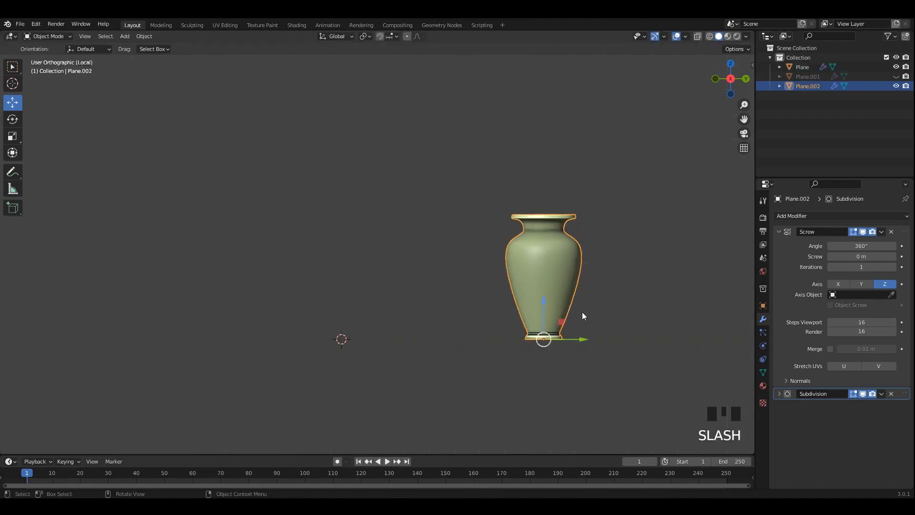
key(slash)
Unhide the teal vase and move it between the two green vases.
key(alt+h)
click(376, 301)
drag(376, 301, 492, 301)
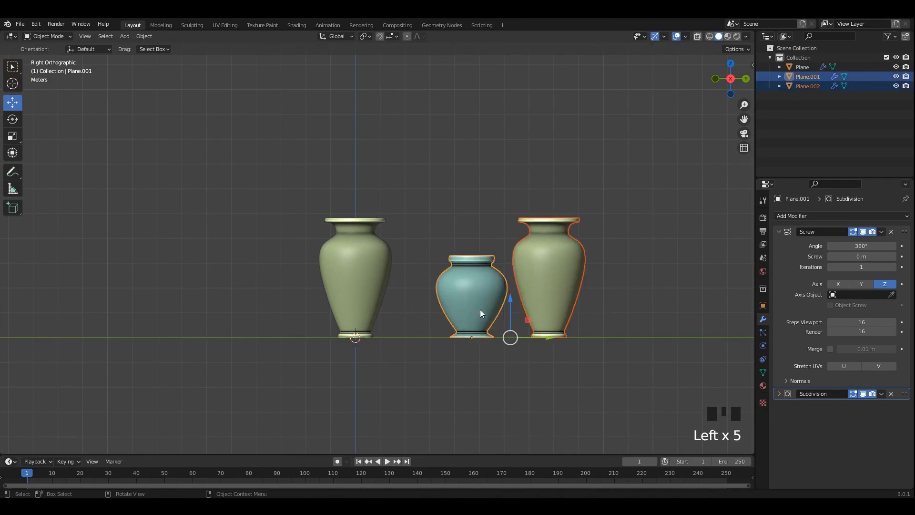
Hide all but the original green vase, and lower its upper profile and belly vertex to shorten the body.
click(359, 259)
key(shift+h)
key(Tab)
scroll(381, 249, up, 3)
scroll(382, 249, up, 1)
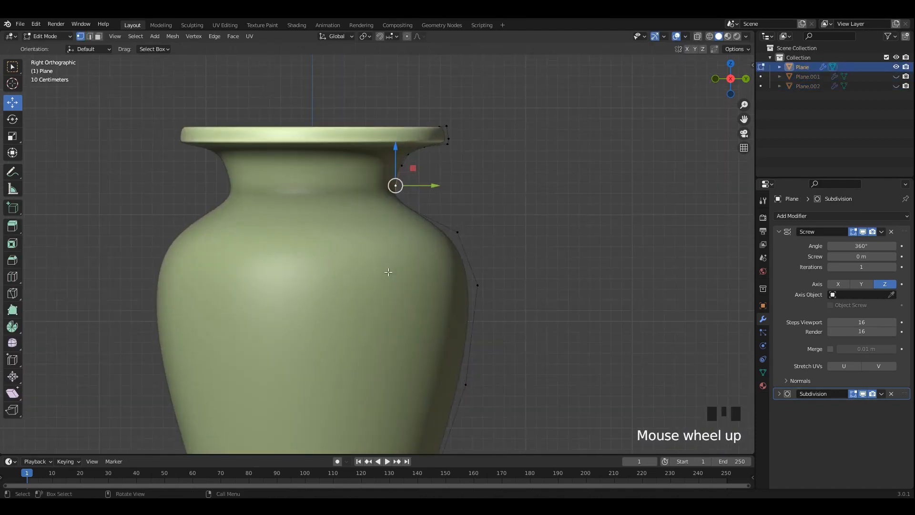
key(alt+z)
drag(343, 115, 515, 296)
shift+middle_drag(378, 177, 400, 157)
drag(400, 157, 401, 195)
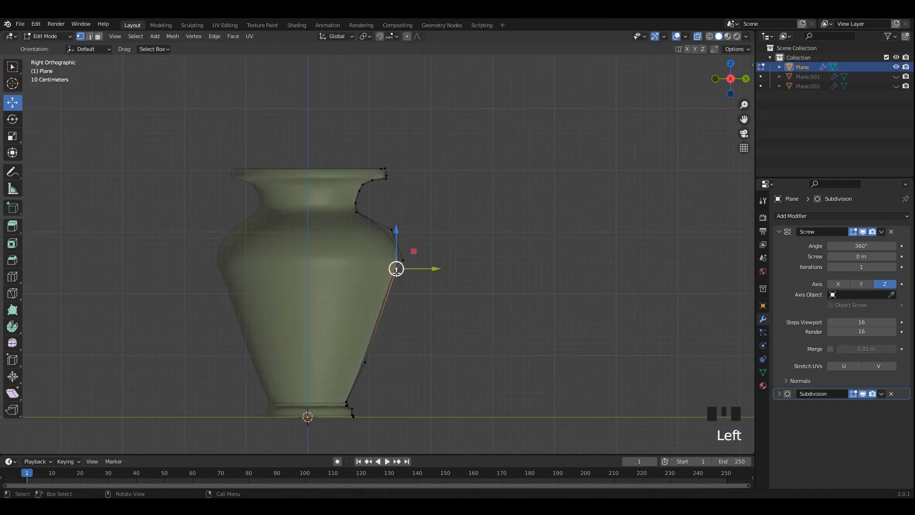
drag(395, 241, 393, 328)
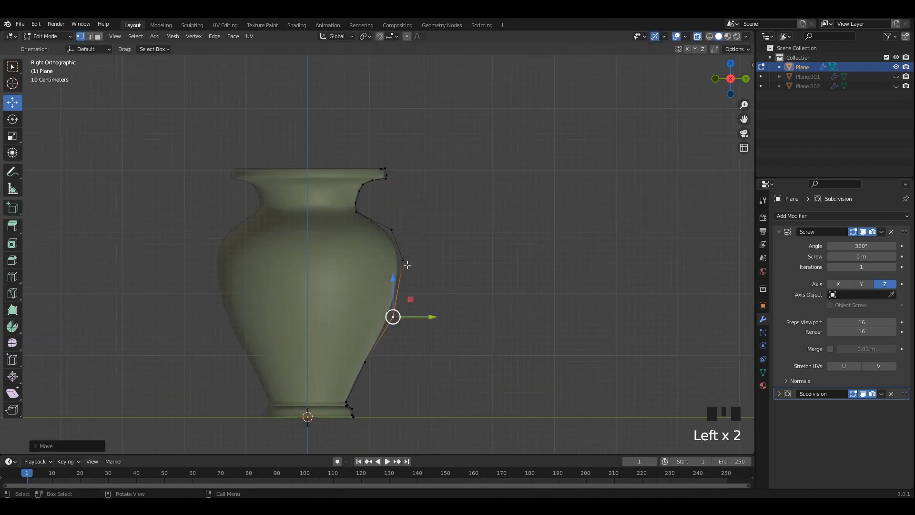
click(404, 260)
drag(317, 123, 431, 286)
drag(440, 393, 467, 453)
drag(407, 298, 420, 301)
key(ctrl+z)
Widen the vase by moving the profile above the foot outward, the foot slightly outward, and the lower body vertex slightly inward.
drag(316, 139, 446, 370)
drag(410, 217, 442, 220)
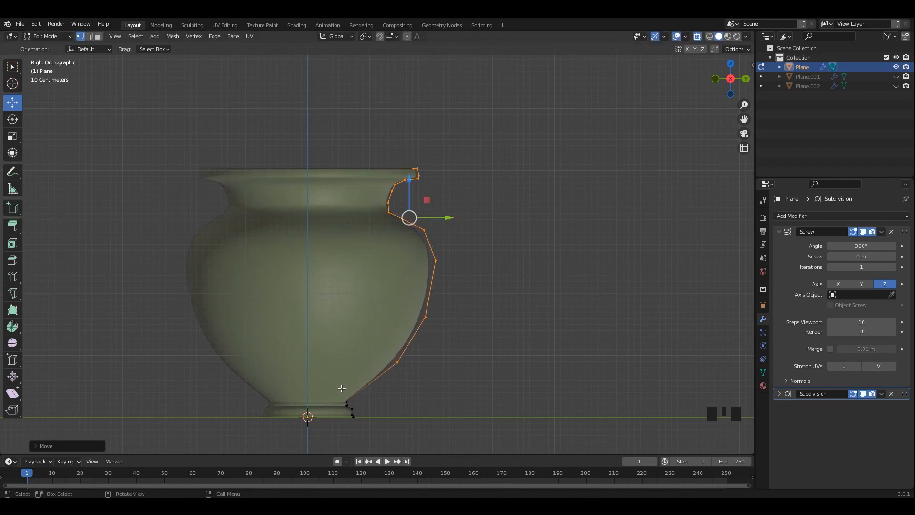
drag(386, 410, 399, 411)
click(398, 362)
drag(453, 352, 393, 368)
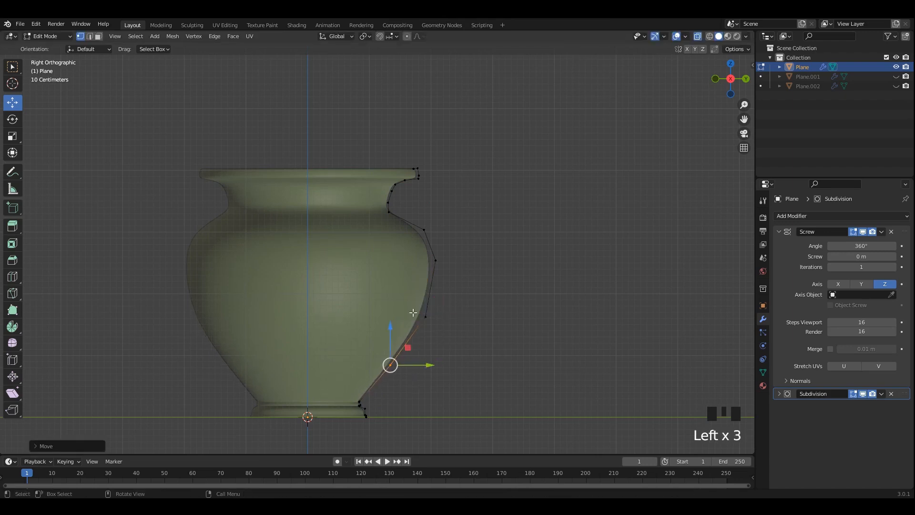
Move the neck and rim vertices inward to narrow the wide vase's opening.
shift+scroll(377, 255, up, 5)
drag(426, 325, 393, 322)
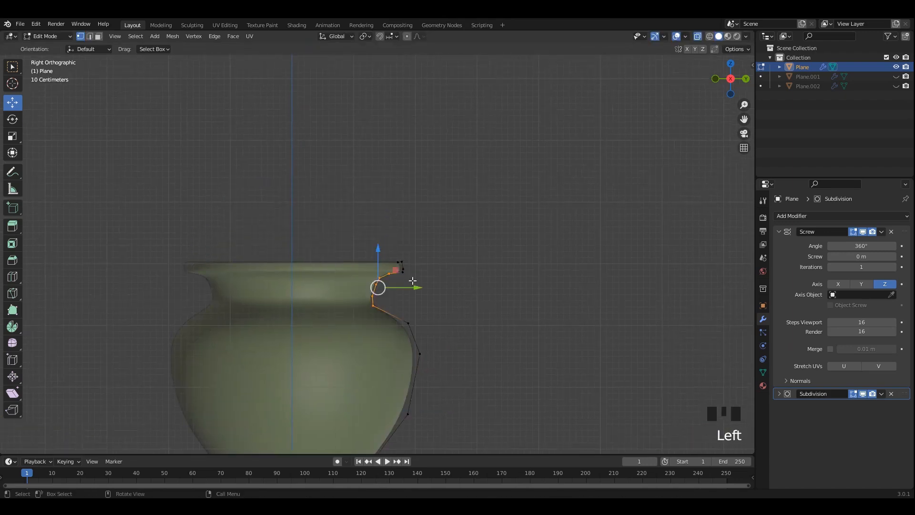
drag(426, 278, 394, 275)
shift+middle_drag(398, 299, 406, 229)
key(alt+z)
key(alt+z)
Raise the shoulder vertex nearly level with the neck's base and nudge the upper belly vertex.
scroll(431, 259, up, 3)
shift+middle_drag(431, 259, 429, 262)
click(445, 260)
drag(447, 257, 433, 233)
click(466, 314)
drag(468, 312, 473, 308)
Adjust the two lower body vertices to smooth the taper from the belly to the foot.
shift+middle_drag(474, 308, 497, 190)
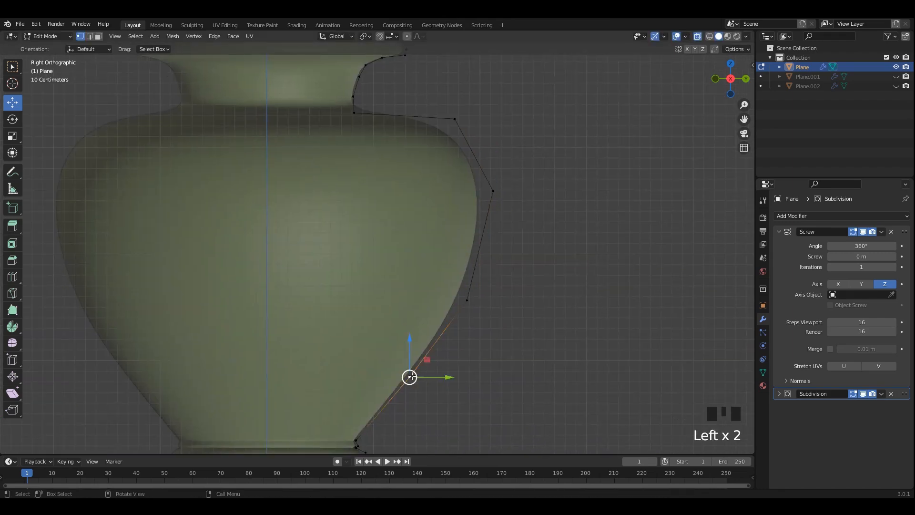
drag(409, 391, 409, 391)
click(467, 301)
drag(467, 301, 470, 305)
Pull the upper belly vertex inward and move the shoulder vertex inward and up to round the shoulder.
shift+middle_drag(488, 213, 482, 253)
click(482, 253)
drag(491, 201, 482, 202)
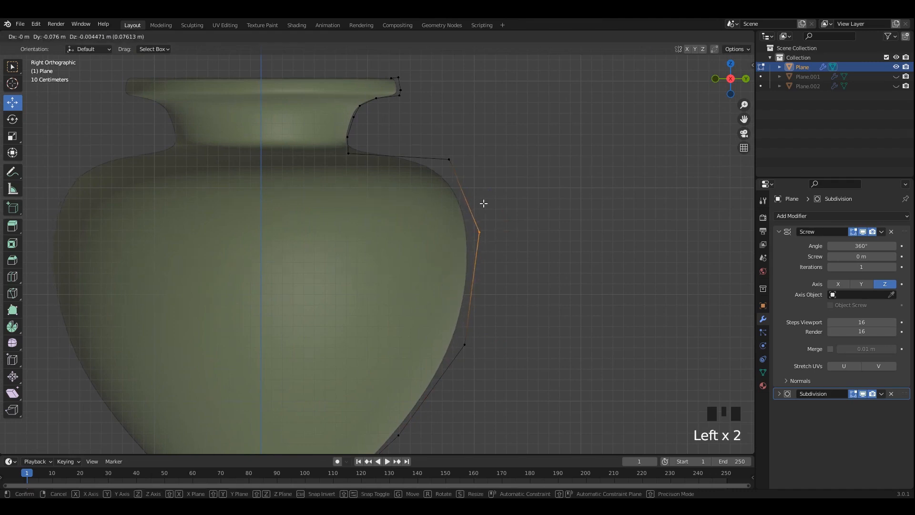
click(439, 150)
drag(438, 150, 419, 141)
drag(477, 221, 478, 220)
Nudge the lower belly vertex and the vertex above the foot inward to refine the lower curve.
scroll(478, 222, down, 2)
shift+middle_drag(437, 307, 453, 282)
click(453, 284)
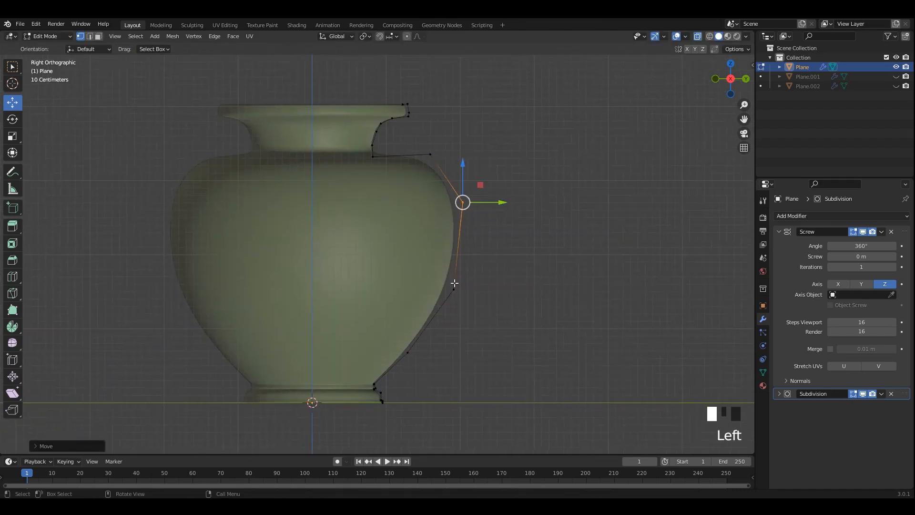
drag(457, 295, 452, 292)
drag(418, 356, 404, 349)
Examine the reshaped wide vase in Object Mode from several angles and in isolation.
key(Tab)
middle_drag(537, 257, 382, 250)
scroll(370, 257, down, 2)
key(slash)
scroll(368, 252, down, 4)
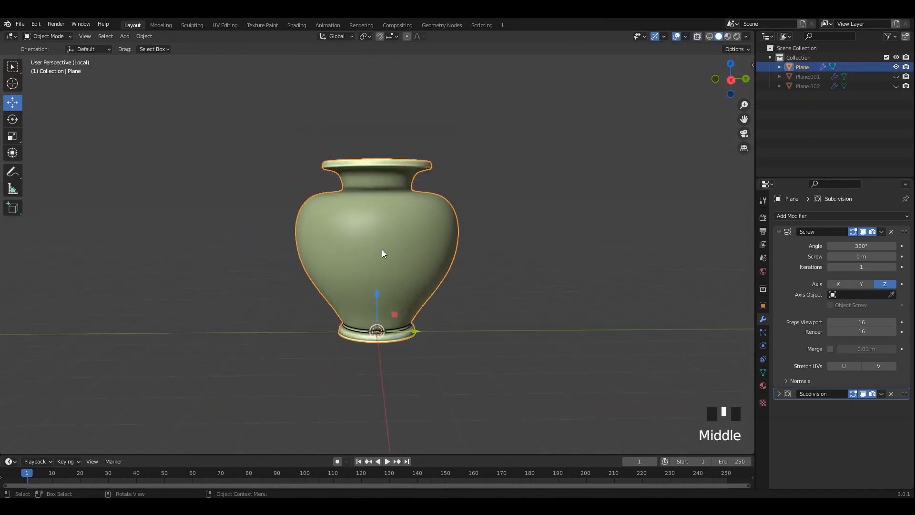
scroll(382, 250, down, 3)
click(448, 237)
click(388, 253)
key(slash)
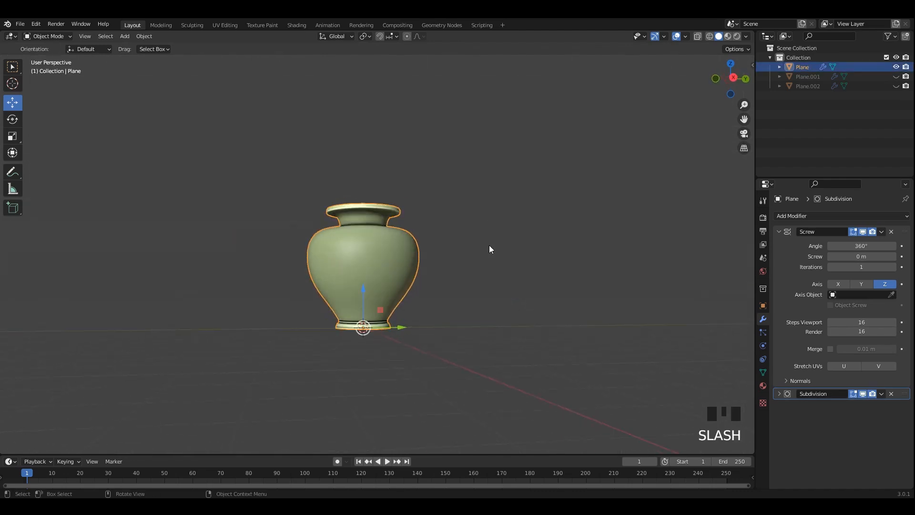
Unhide all vases and line up the teal and tall green vases closer to the wide vase from above.
key(alt+h)
middle_drag(507, 214, 463, 196)
alt+middle_drag(462, 195, 537, 213)
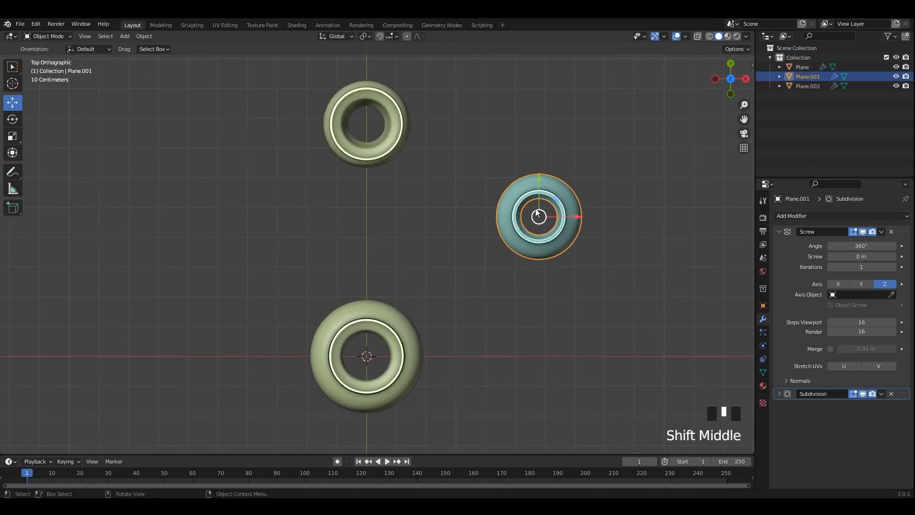
drag(538, 213, 344, 237)
click(363, 123)
drag(364, 123, 368, 174)
middle_drag(479, 217, 419, 238)
click(408, 186)
shift+middle_drag(267, 326, 345, 282)
click(345, 282)
key(grave)
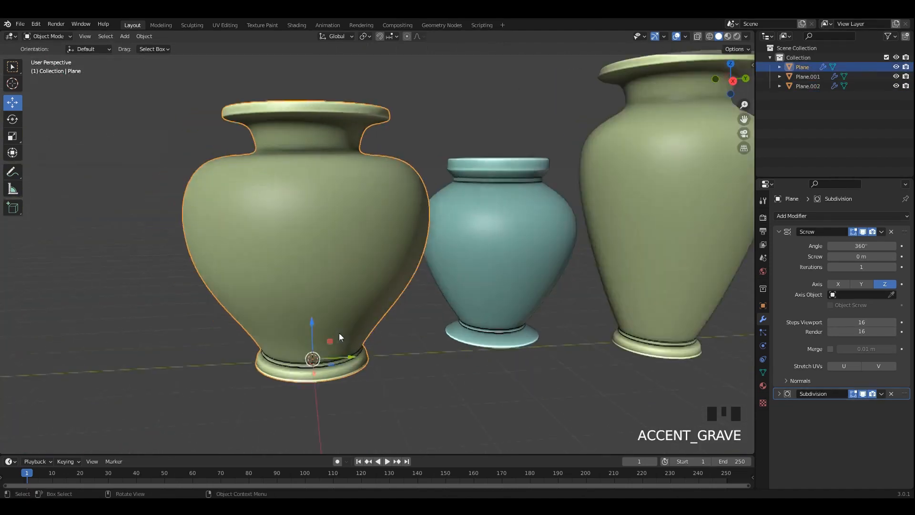
key(Tab)
key(alt+z)
scroll(439, 330, up, 2)
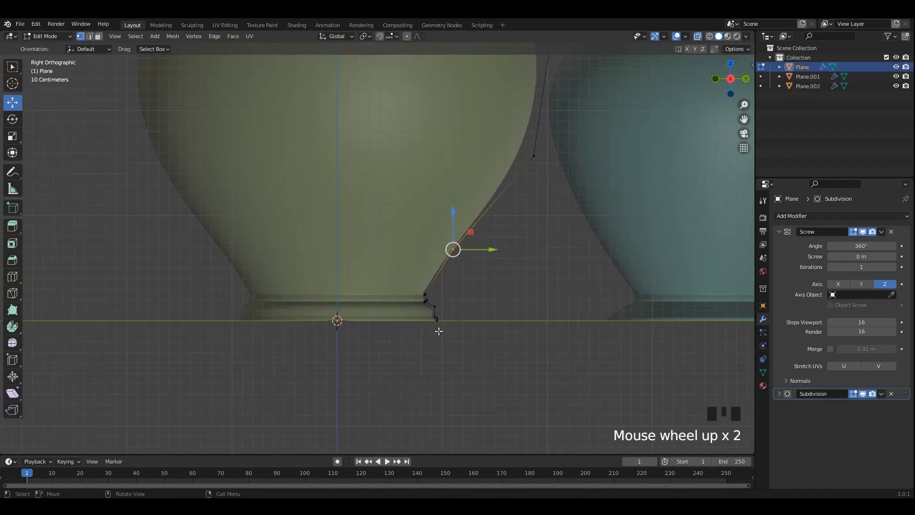
click(437, 321)
scroll(439, 331, up, 3)
shift+middle_drag(488, 337, 482, 260)
scroll(529, 324, up, 3)
key(e)
right_click(585, 338)
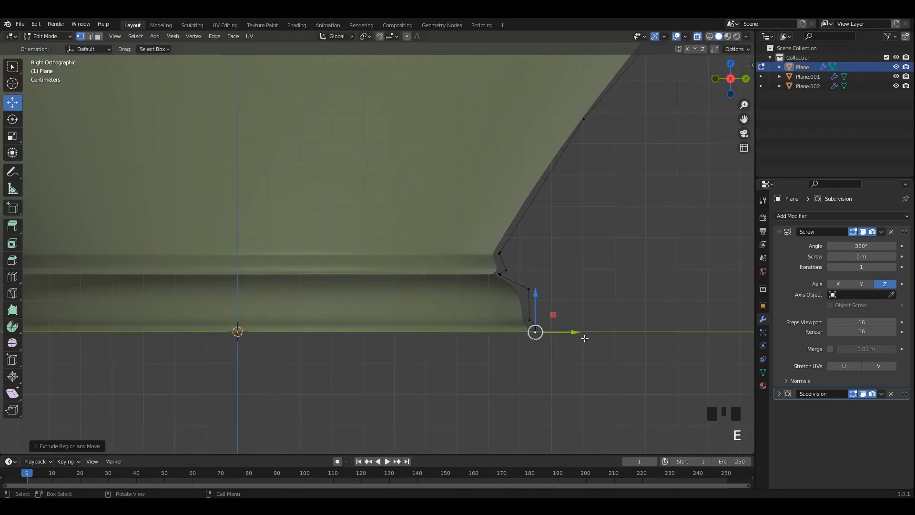
mouse_move(578, 333)
mouse_down()
mouse_move(560, 341)
mouse_move(578, 342)
mouse_up()
shift+middle_drag(578, 342, 588, 303)
key(ctrl+z)
key(ctrl+z)
key(ctrl+z)
Return to Object Mode with solid display and save the file with the three vases.
scroll(547, 271, down, 11)
key(Tab)
key(alt+z)
middle_drag(553, 246, 465, 267)
scroll(555, 269, up, 3)
key(ctrl+s)
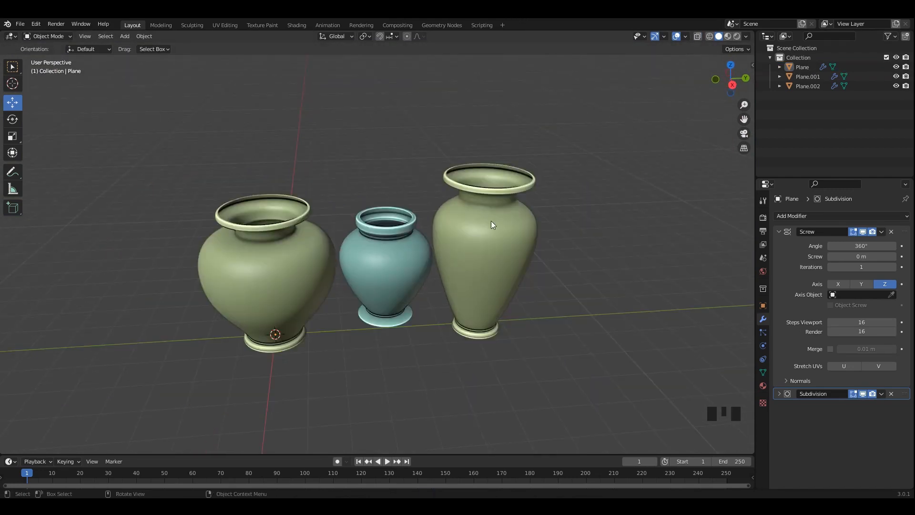
Remove the Subdivision modifier from the wide green, teal and tall green vases.
middle_drag(491, 221, 481, 210)
middle_drag(376, 260, 348, 236)
click(320, 240)
key(KP_Decimal)
middle_drag(524, 276, 409, 286)
scroll(528, 272, down, 3)
click(891, 393)
click(394, 257)
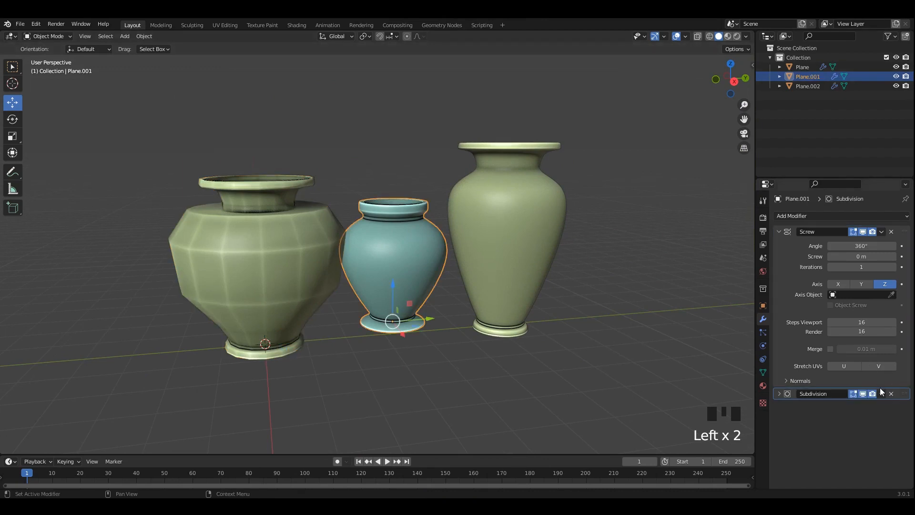
click(891, 394)
click(548, 234)
click(891, 394)
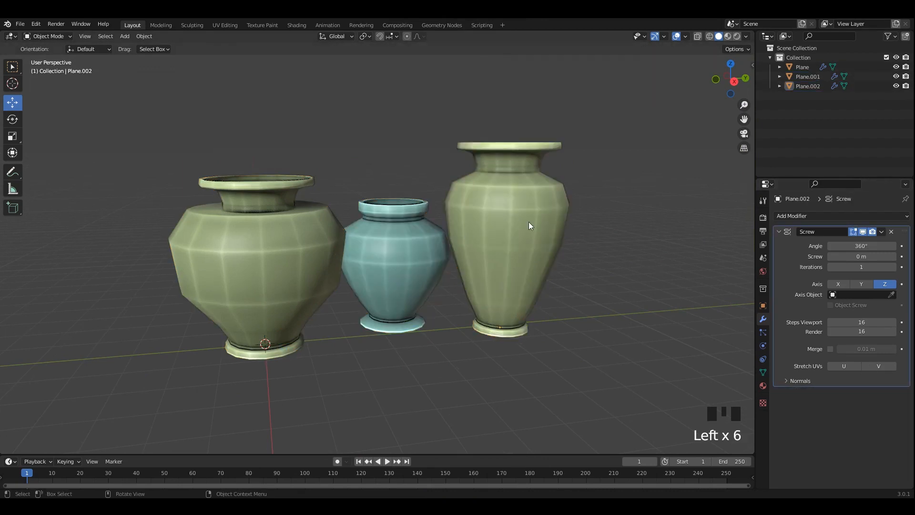
Convert all three vases to meshes and check the resulting geometry in Edit Mode.
key(a)
right_click(510, 204)
mouse_move(474, 237)
click(560, 248)
key(Tab)
mouse_move(639, 253)
middle_down()
mouse_move(635, 282)
mouse_move(633, 255)
middle_up()
key(Tab)
Isolate the wide green vase and fill the open edge loop under its foot with a face.
click(301, 266)
key(KP_Divide)
middle_drag(301, 266, 420, 200)
key(Tab)
scroll(348, 202, up, 2)
key(2)
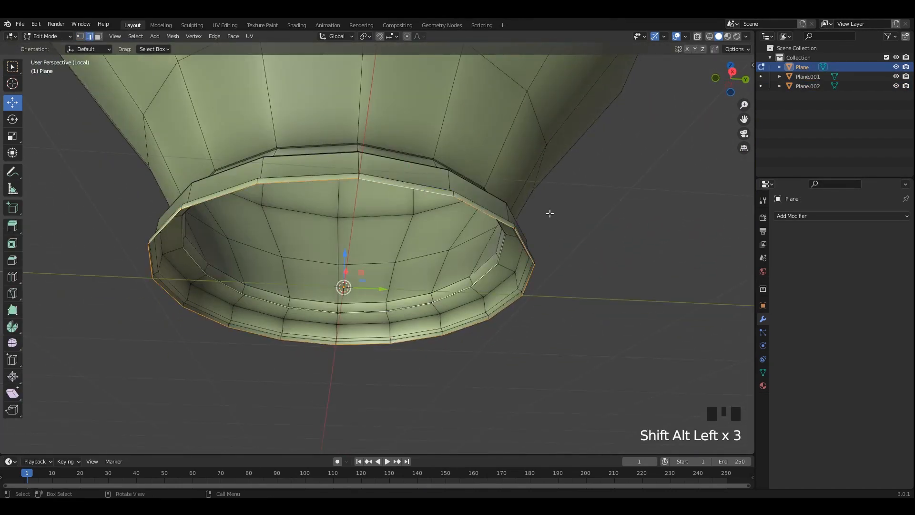
key(f)
Shift the foot's new bottom face slightly downward.
middle_drag(550, 213, 409, 261)
key(3)
scroll(491, 249, up, 2)
key(alt+z)
drag(409, 261, 416, 273)
key(alt+z)
Inset the bottom face of the wide green vase's foot repeatedly toward its centre.
shift+middle_drag(544, 286, 672, 295)
scroll(672, 296, up, 1)
key(i)
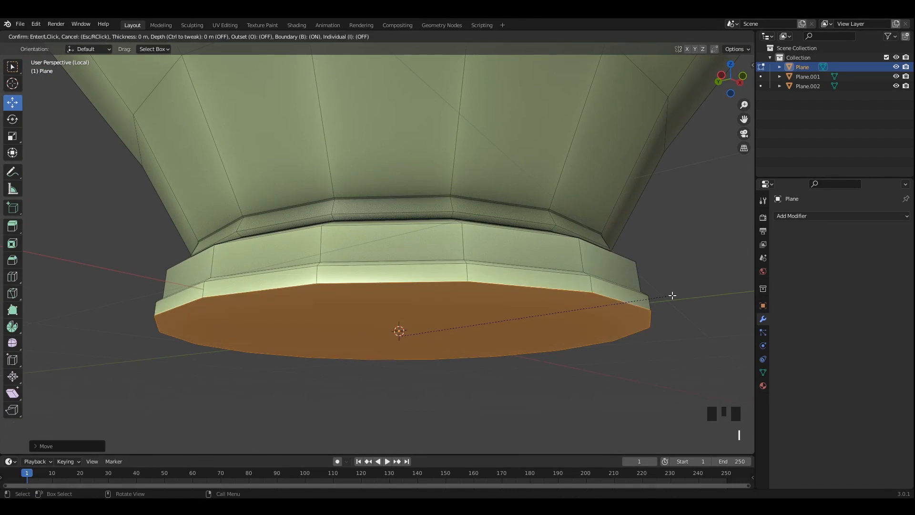
key(i)
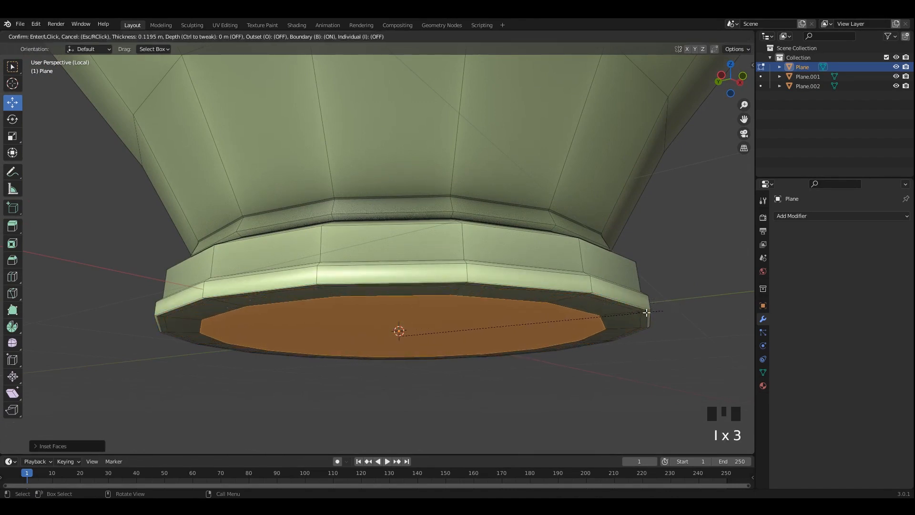
click(602, 319)
middle_drag(603, 319, 625, 253)
scroll(632, 280, down, 1)
key(i)
click(693, 294)
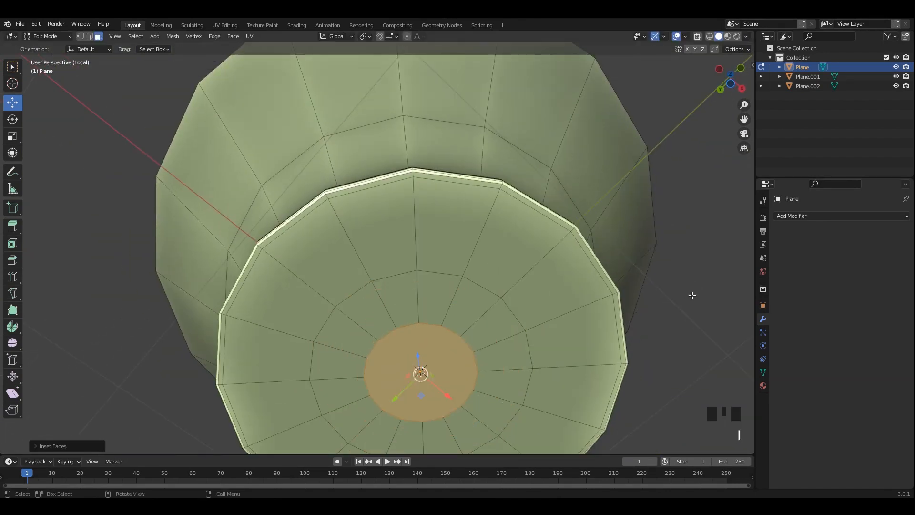
key(i)
click(656, 303)
Return to Object Mode and add a level 2 Subdivision modifier to the wide green vase.
key(Tab)
middle_drag(520, 303, 376, 221)
key(ctrl+1)
key(ctrl+2)
key(ctrl+KP_3)
click(527, 233)
scroll(528, 233, down, 3)
scroll(376, 221, up, 2)
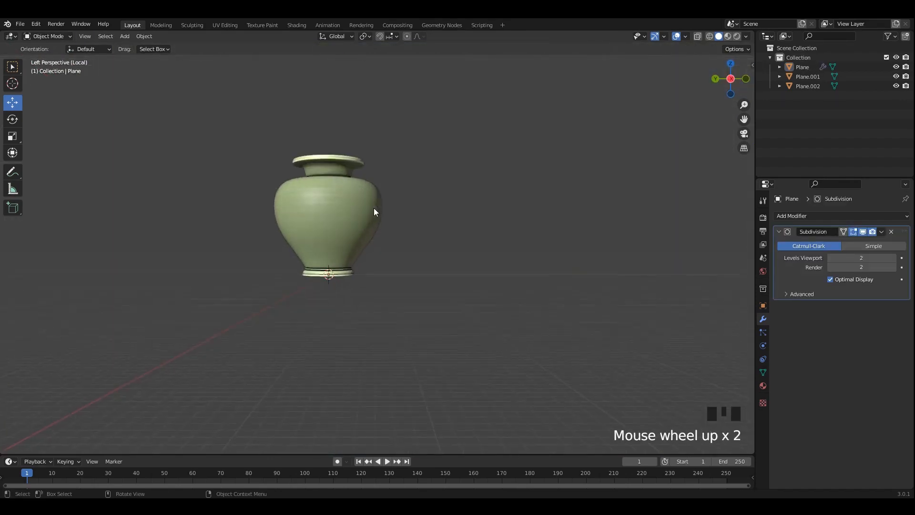
Isolate the teal vase and fill the open edge loop under its foot with a face.
key(slash)
click(425, 259)
key(slash)
key(Tab)
middle_drag(417, 285, 442, 322)
scroll(425, 261, up, 2)
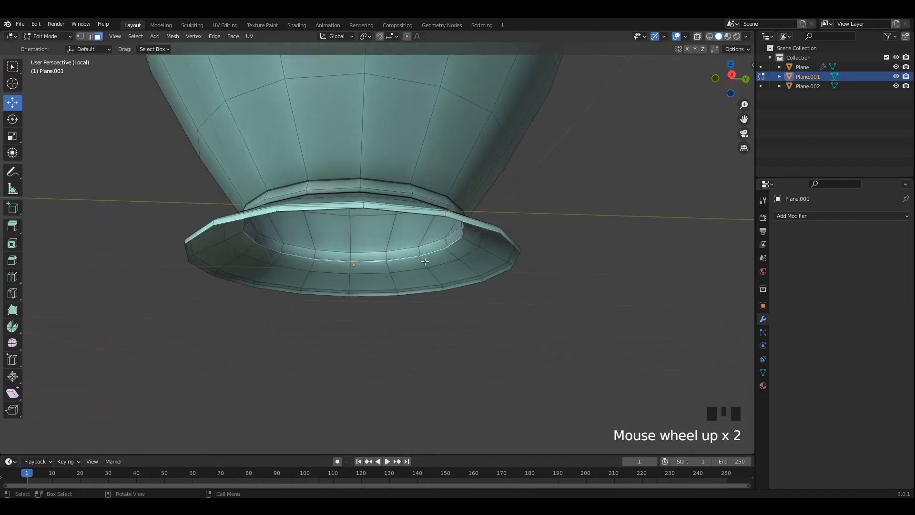
middle_drag(465, 220, 470, 250)
key(2)
alt+click(500, 261)
scroll(471, 249, up, 3)
shift+middle_drag(335, 246, 462, 158)
Shift the teal vase's bottom face slightly downward and save the file.
drag(396, 188, 397, 199)
key(alt+z)
middle_drag(396, 201, 662, 261)
key(ctrl+s)
Inset the teal vase's bottom face repeatedly until the rings reach its centre.
key(i)
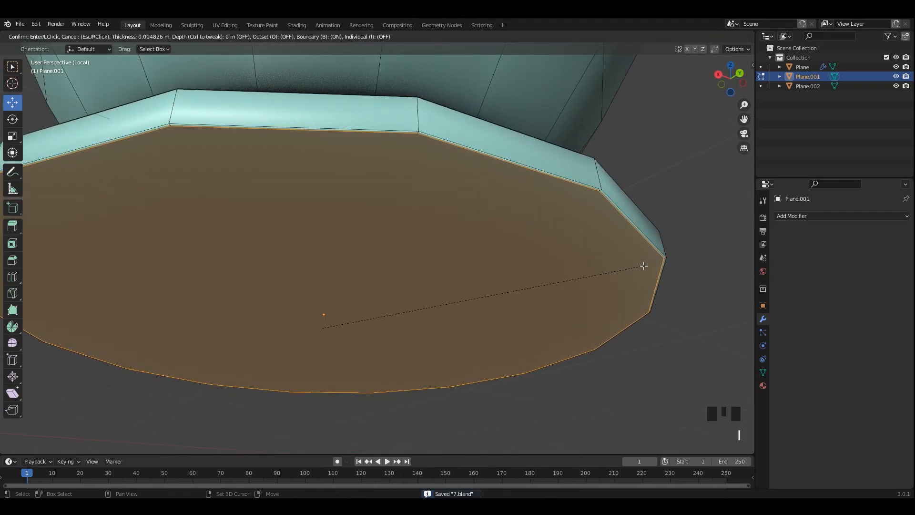
click(644, 266)
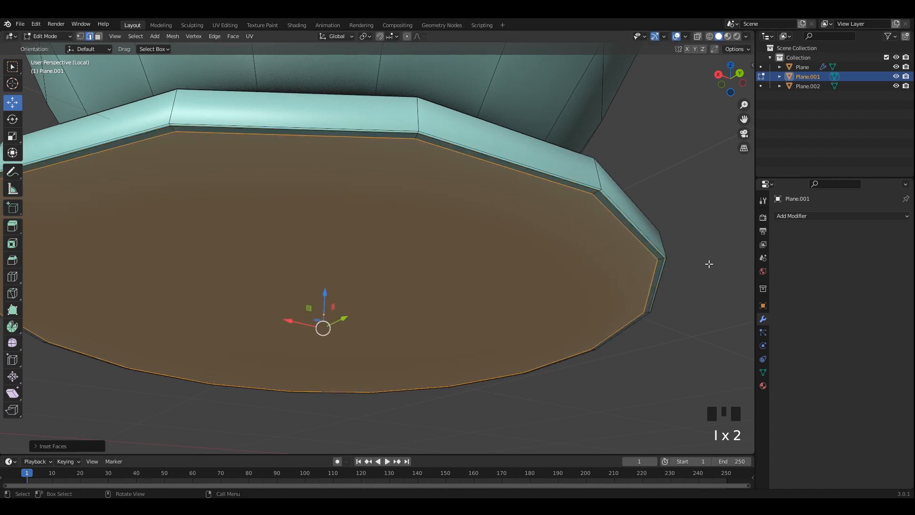
key(i)
click(608, 288)
key(i)
click(521, 317)
key(i)
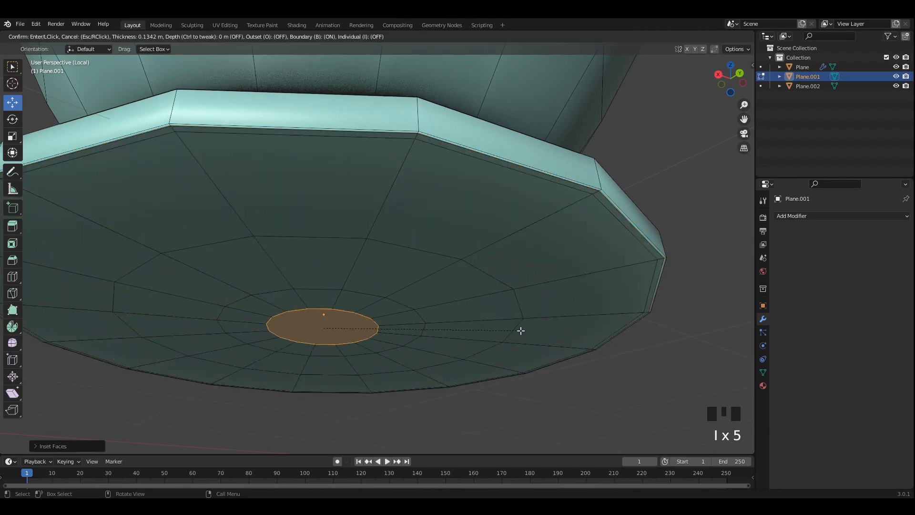
click(521, 331)
Add a level 2 Subdivision modifier to the teal vase in Object Mode and save the file.
key(Tab)
middle_drag(458, 216, 419, 219)
key(ctrl+2)
scroll(418, 218, down, 6)
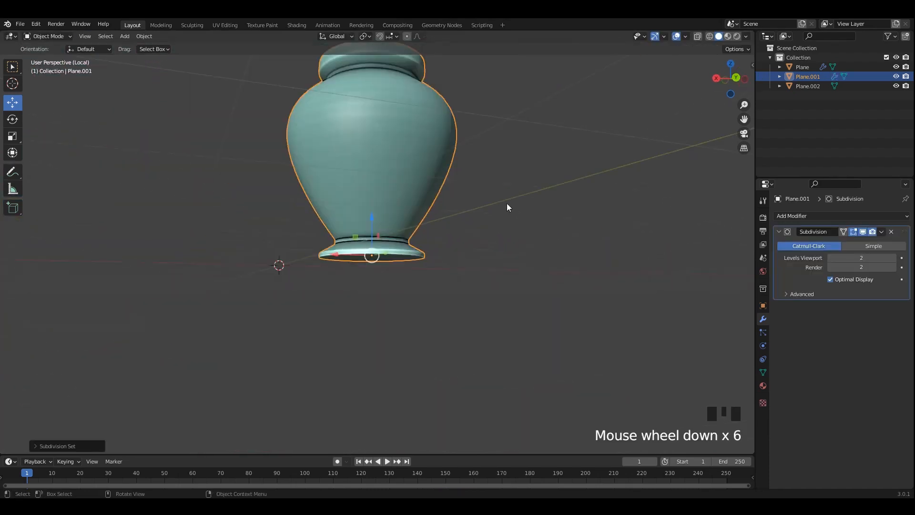
shift+middle_drag(508, 203, 462, 239)
key(ctrl+s)
Isolate the tall green vase and enter Edit Mode at its foot.
key(slash)
click(494, 236)
key(slash)
key(Tab)
scroll(462, 239, up, 4)
middle_drag(459, 205, 498, 105)
scroll(456, 239, up, 2)
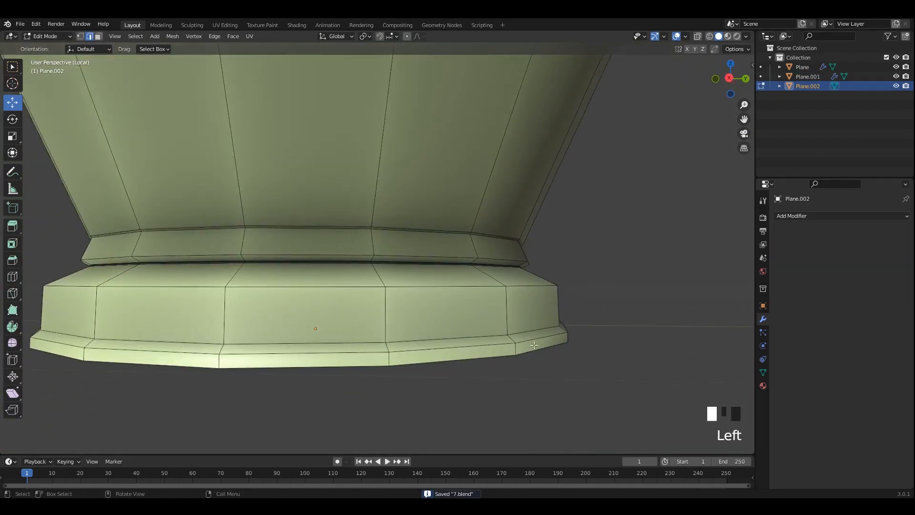
Shift the bottom edge loop of the tall green vase's foot slightly downward and close it with a face.
key(KP_1)
key(alt+z)
drag(150, 267, 149, 275)
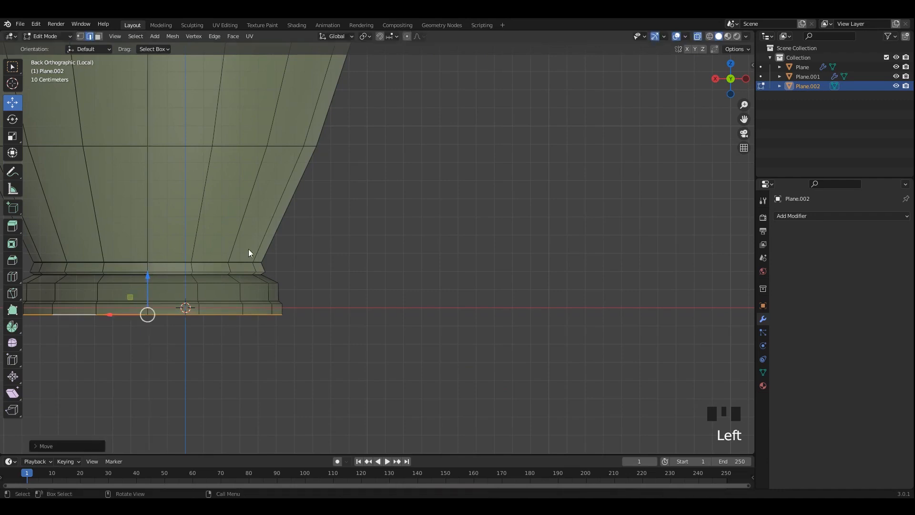
key(KP_Decimal)
key(alt+z)
middle_drag(553, 267, 453, 239)
scroll(416, 273, up, 2)
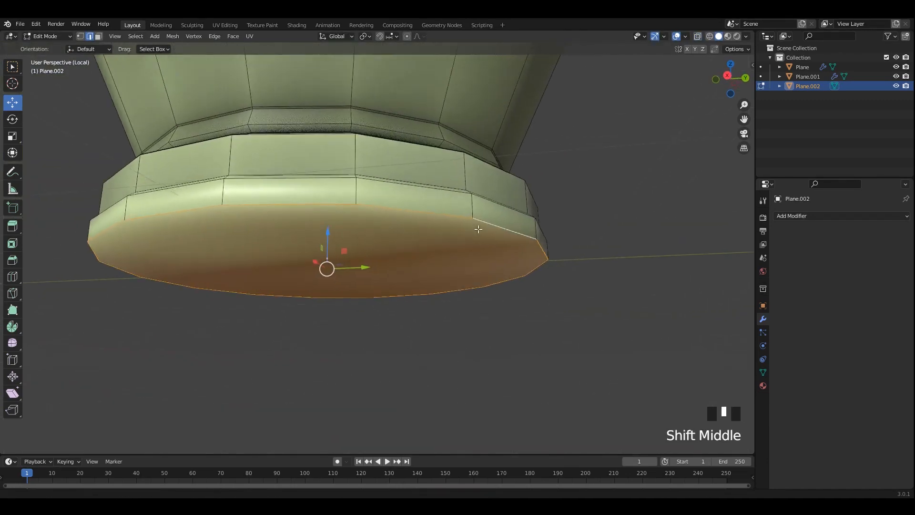
Scale the tall green vase's bottom face slightly and save the file.
key(s)
click(480, 259)
middle_drag(525, 252, 507, 250)
key(ctrl+s)
Inset the tall green vase's bottom face toward its centre and merge the innermost ring.
shift+middle_drag(446, 238, 606, 262)
key(3)
key(i)
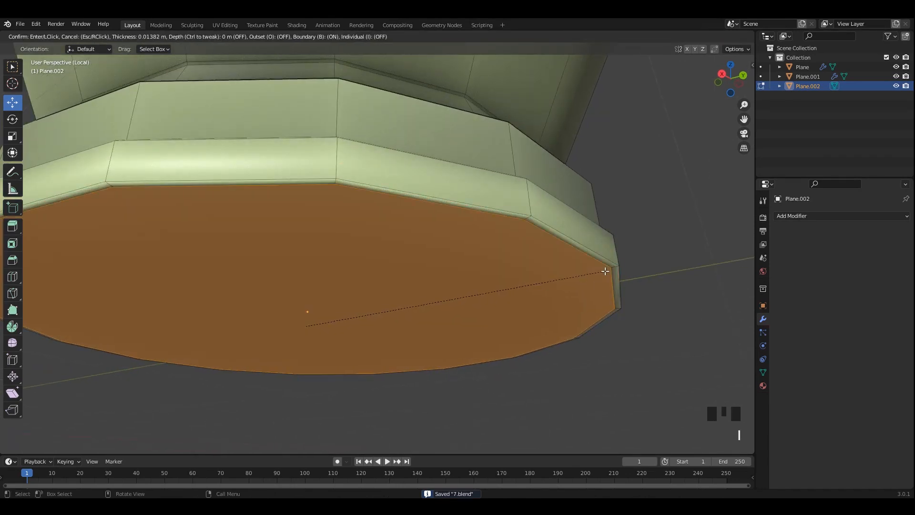
click(630, 266)
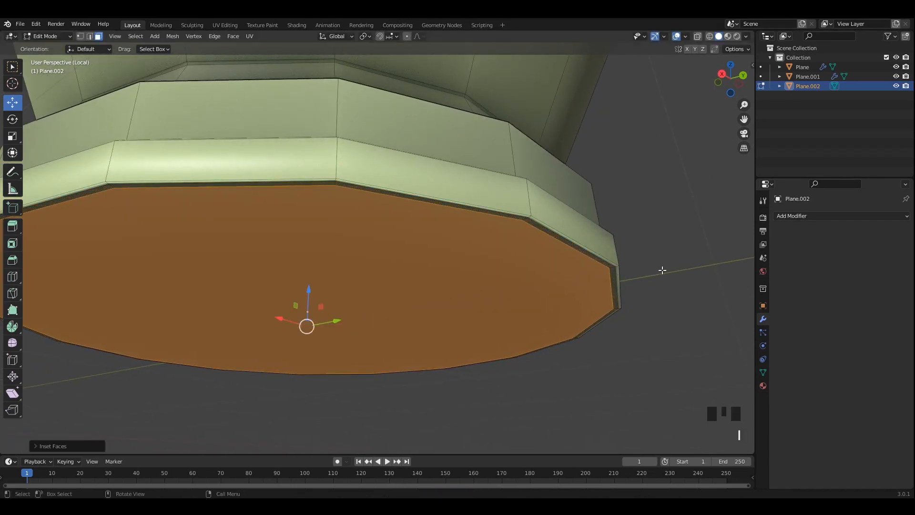
key(i)
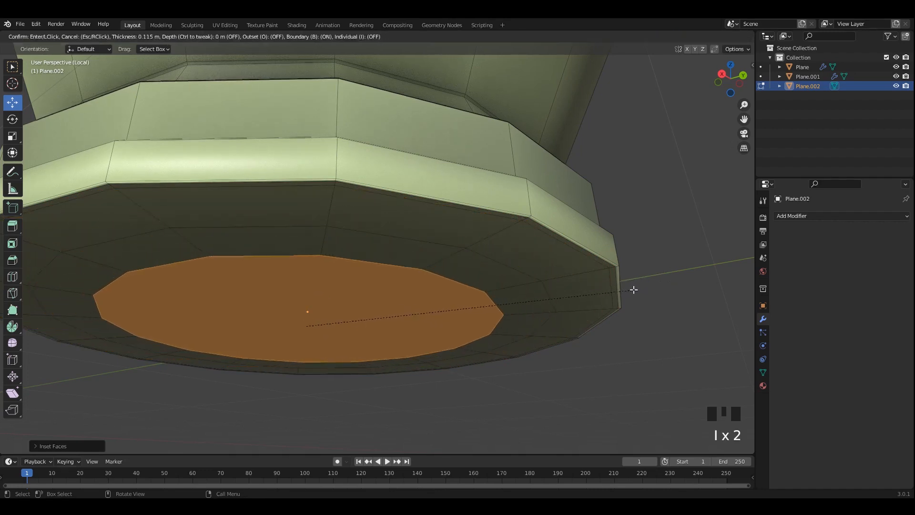
click(596, 266)
key(m)
click(594, 263)
Add a level 2 Subdivision modifier to the tall green vase in Object Mode.
key(Tab)
click(553, 244)
key(ctrl+2)
scroll(553, 244, down, 4)
middle_drag(465, 184, 450, 196)
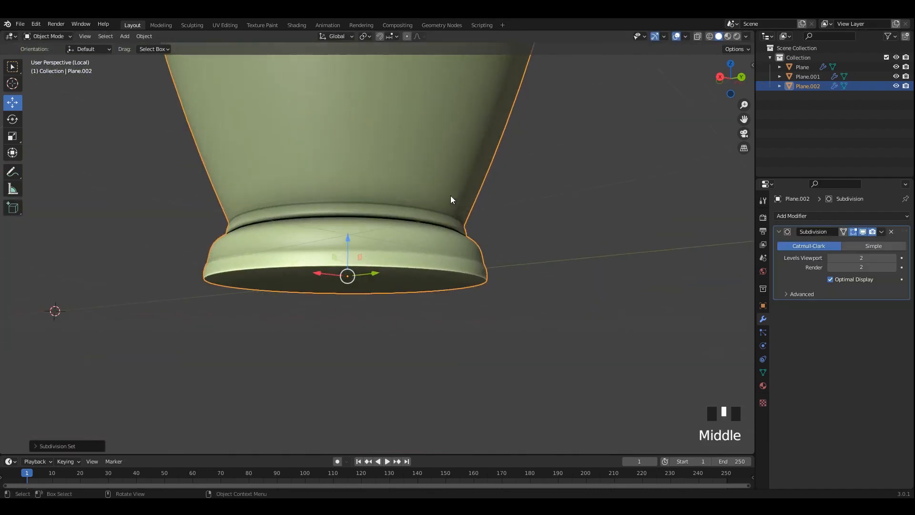
alt+middle_click(553, 246)
Apply the tall green vase's transforms, save the file and bring all three vases back into view.
key(ctrl+a)
click(431, 233)
key(ctrl+s)
key(slash)
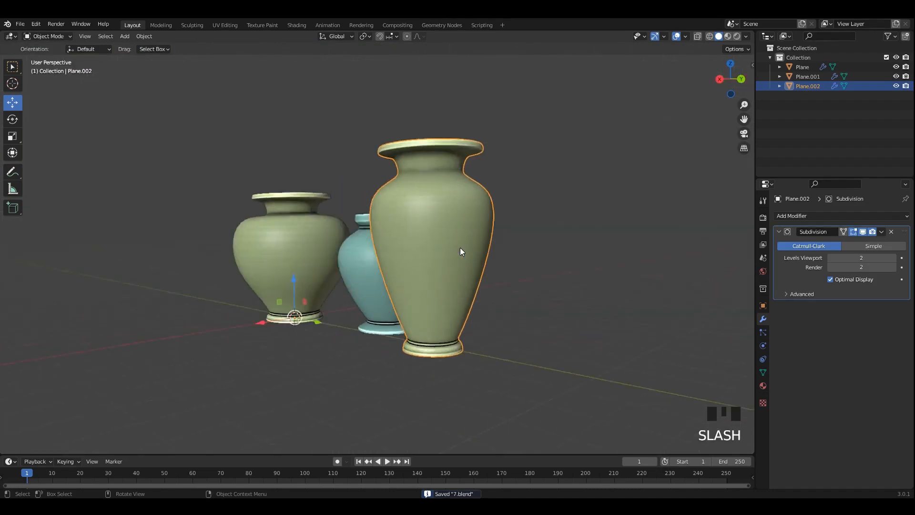
Set the origins of all three vases to their geometry.
mouse_move(460, 247)
alt+middle_down()
mouse_move(455, 266)
mouse_move(537, 221)
mouse_move(500, 245)
mouse_move(476, 224)
mouse_move(465, 231)
alt+middle_up()
key(a)
right_click(488, 225)
mouse_move(477, 229)
click(541, 240)
key(Tab)
key(Tab)
click(439, 253)
click(400, 247)
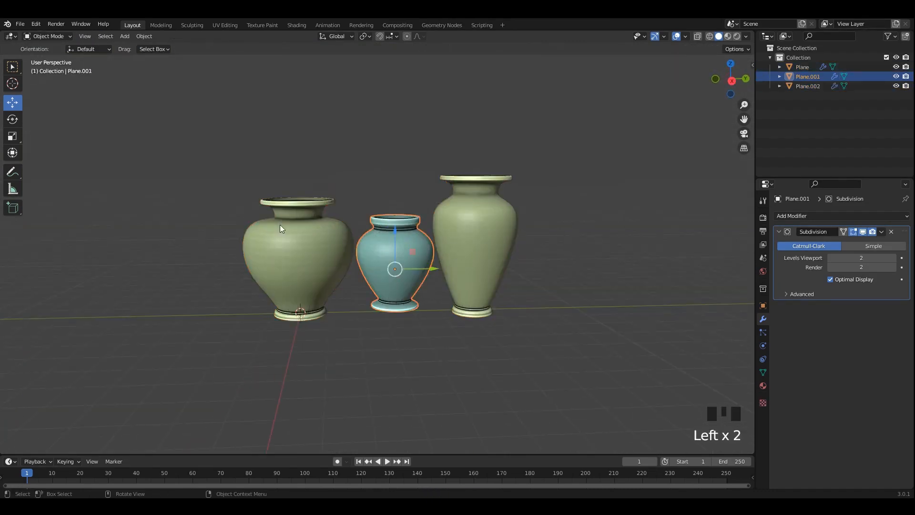
Enter Edit Mode on the wide green vase and select one vertical edge loop along its body.
alt+middle_drag(280, 229, 400, 254)
click(372, 233)
key(Tab)
scroll(372, 232, up, 5)
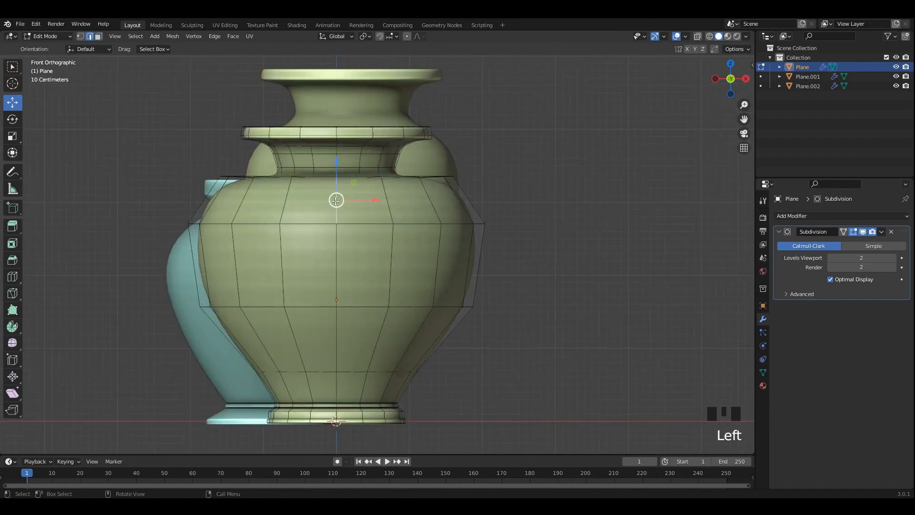
middle_drag(336, 201, 388, 176)
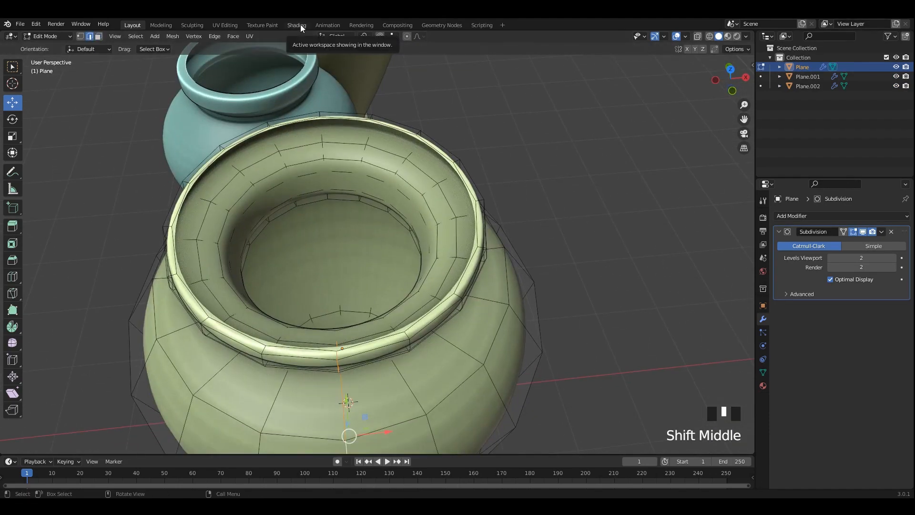
Switch to the UV Editing workspace and mark the wide vase's vertical edge loop as a seam.
click(225, 24)
middle_drag(525, 200, 606, 188)
scroll(591, 203, up, 5)
right_click(558, 241)
click(531, 378)
Select the wide vase's entire mesh and unwrap it along the vertical seam.
middle_drag(608, 260, 582, 259)
key(Tab)
key(Tab)
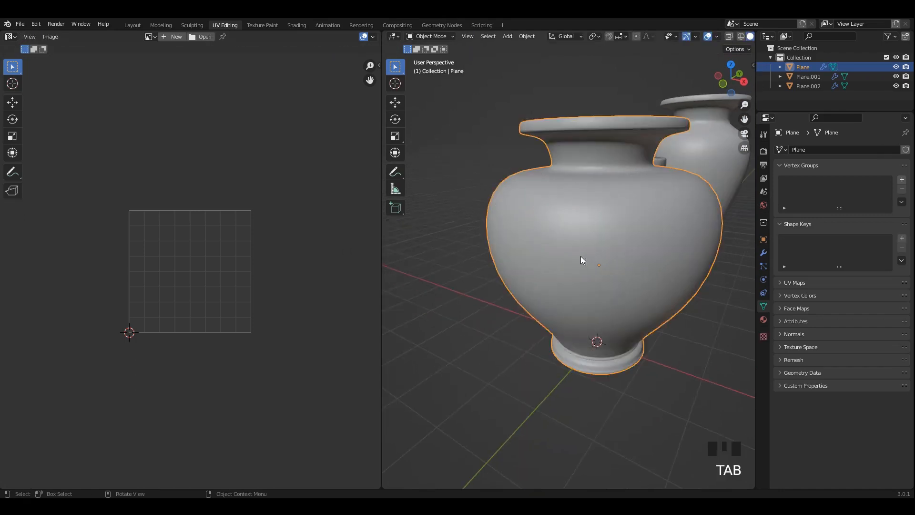
key(a)
right_click(215, 231)
click(215, 231)
scroll(215, 234, up, 3)
middle_drag(455, 265, 386, 252)
shift+middle_drag(723, 249, 570, 158)
Isolate the small vase and mark a vertical edge loop and the ring around its foot's base as seams.
key(Tab)
click(584, 259)
key(slash)
key(Tab)
alt+click(569, 211)
scroll(571, 224, up, 6)
shift+middle_drag(570, 225, 572, 288)
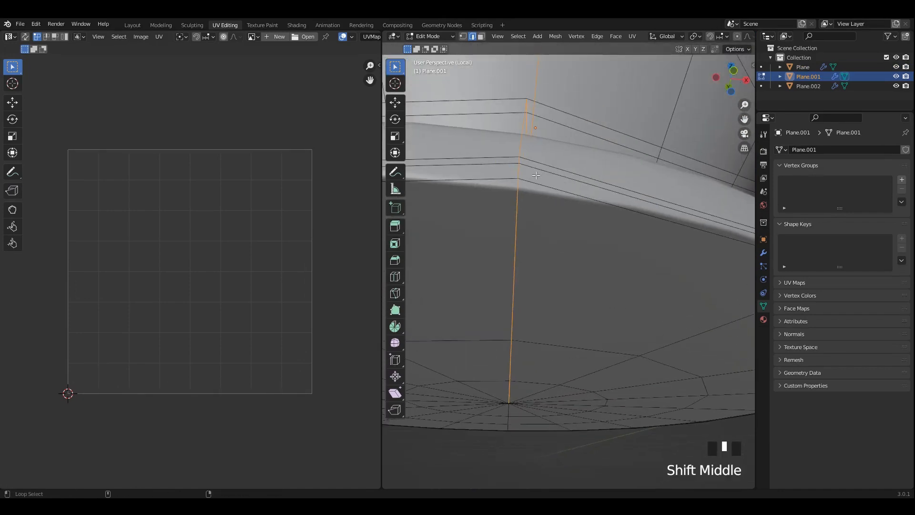
right_click(617, 194)
click(617, 194)
Select the small vase's entire mesh and unwrap it along its seams.
key(a)
right_click(229, 186)
click(229, 186)
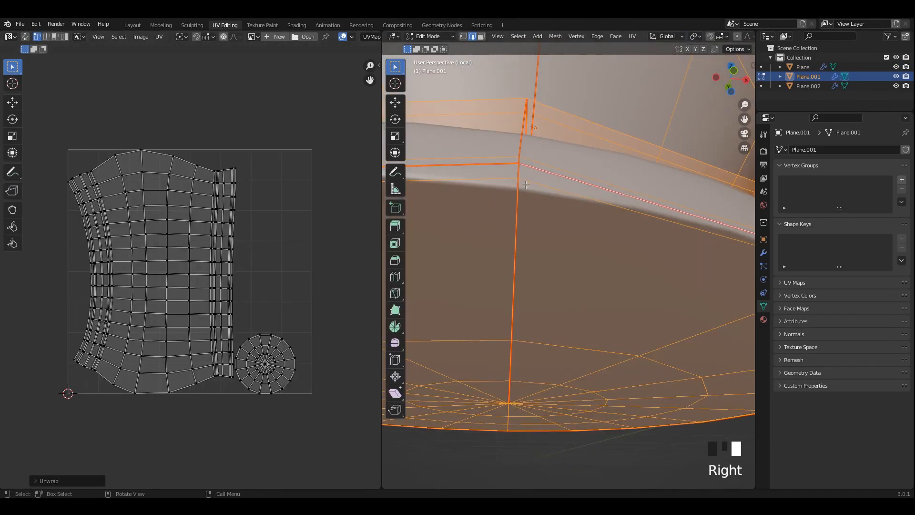
scroll(572, 219, down, 12)
middle_drag(572, 219, 572, 257)
scroll(572, 257, up, 2)
Leave the small vase's isolated view, isolate the wide vase and enter its Edit Mode.
key(slash)
key(Tab)
click(496, 257)
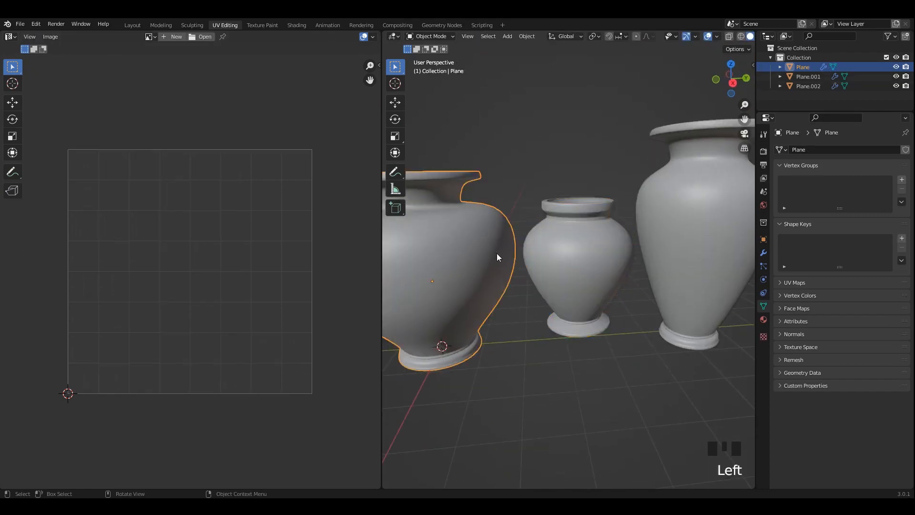
key(slash)
key(q)
key(Tab)
Select the edge ring around the base of the wide vase's foot and mark it as a seam.
alt+middle_drag(580, 310, 602, 309)
shift+middle_drag(601, 309, 589, 228)
scroll(590, 239, up, 5)
middle_drag(634, 272, 644, 249)
scroll(593, 253, up, 3)
scroll(594, 254, up, 2)
alt+shift+click(665, 226)
alt+shift+click(665, 227)
alt+shift+click(665, 226)
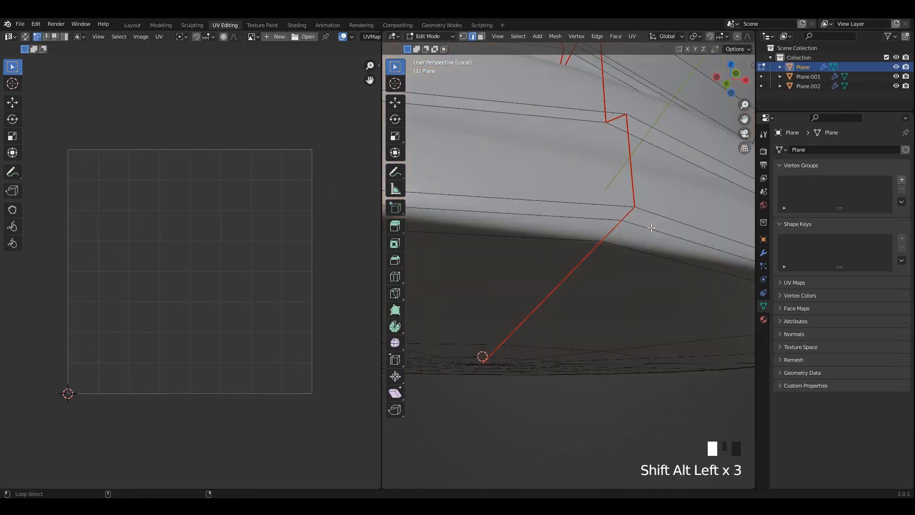
right_click(667, 225)
click(667, 225)
Unwrap the wide vase's entire mesh with the added base seam and return to Object Mode.
key(a)
right_click(206, 221)
click(206, 222)
key(Tab)
scroll(563, 234, down, 5)
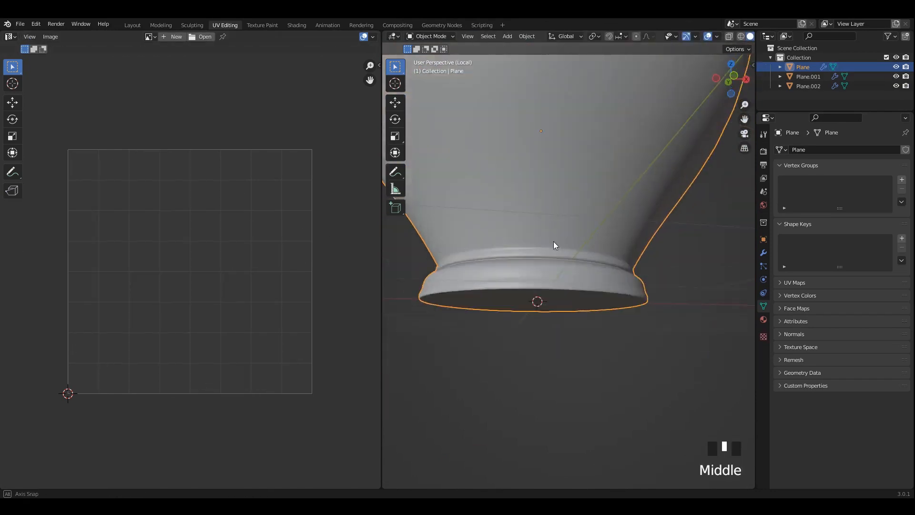
Leave the wide vase's isolated view and isolate the tall vase.
scroll(557, 220, down, 7)
mouse_move(553, 241)
middle_down()
mouse_move(556, 269)
mouse_move(570, 233)
middle_up()
key(KP_Divide)
click(665, 226)
key(KP_Divide)
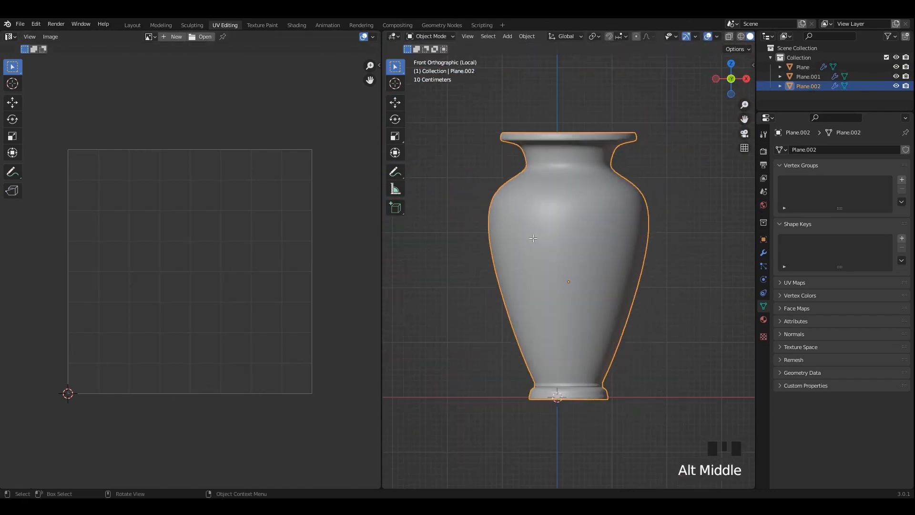
Select the edge ring around the base of the tall vase's foot in Edit Mode and mark it as a seam.
key(Tab)
click(569, 239)
alt+click(569, 234)
scroll(571, 255, up, 3)
shift+middle_drag(592, 332, 591, 220)
scroll(591, 220, up, 1)
shift+middle_drag(605, 309, 554, 243)
scroll(554, 243, up, 1)
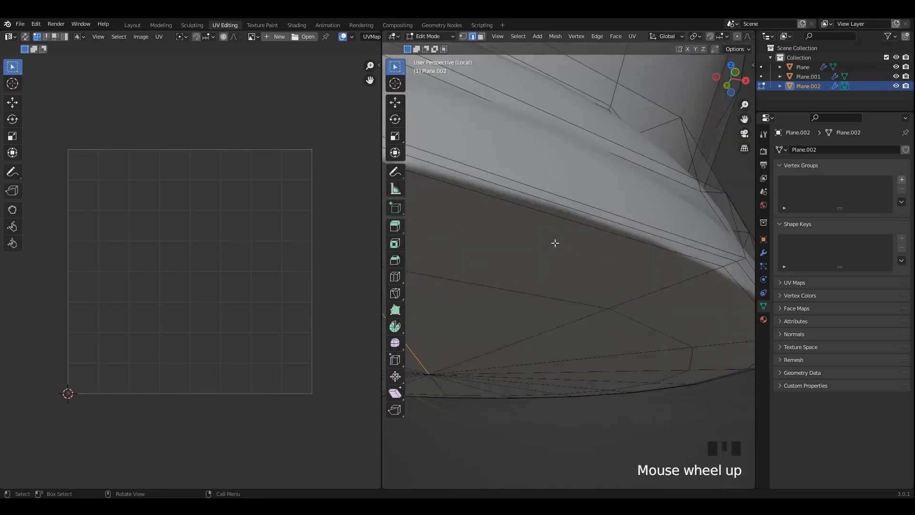
shift+middle_drag(465, 174, 510, 195)
key(ctrl+e)
click(591, 221)
Unwrap the tall vase's entire mesh with the added base seam, return to Object Mode and save the file.
scroll(594, 198, down, 4)
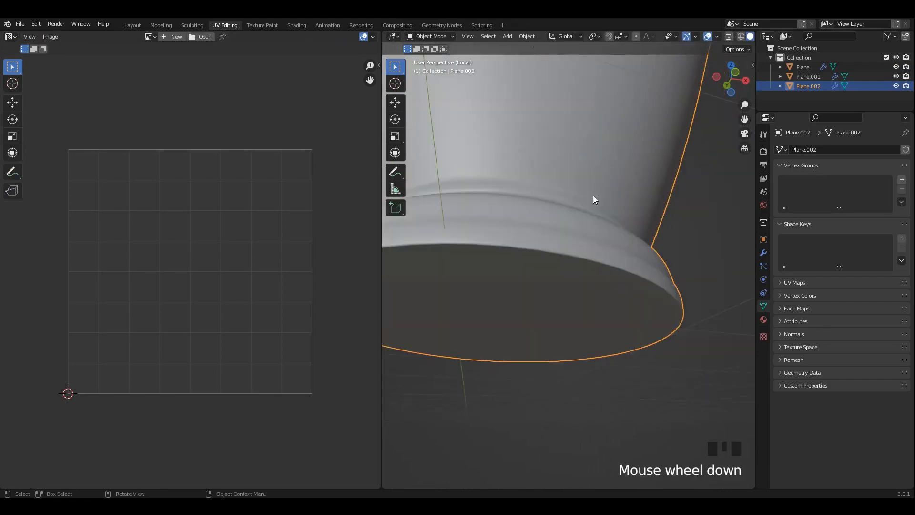
key(Tab)
key(Tab)
key(a)
right_click(357, 259)
click(357, 259)
key(Tab)
middle_drag(600, 242, 564, 256)
key(ctrl+s)
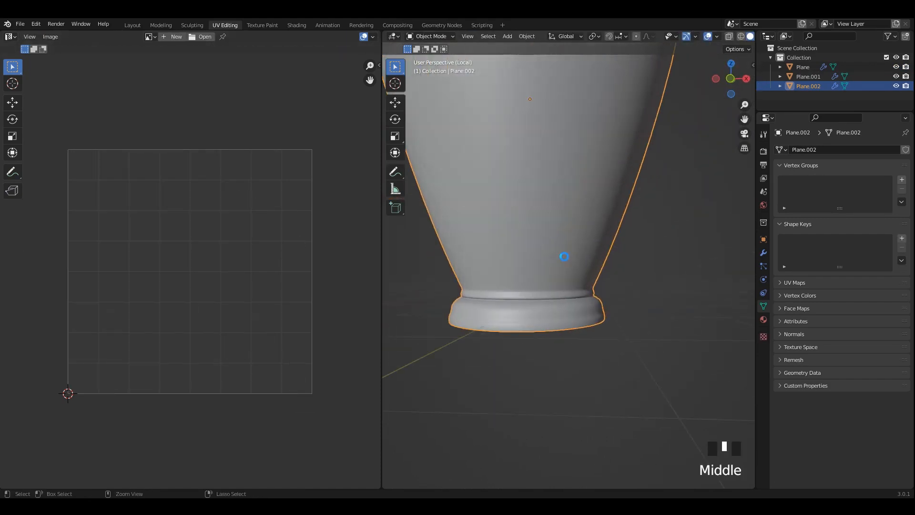
Select all three vases outside the isolated view, apply their object transform and set their origins to their geometry.
key(KP_Divide)
scroll(566, 262, down, 3)
drag(488, 174, 615, 268)
key(ctrl+a)
click(695, 269)
right_click(673, 251)
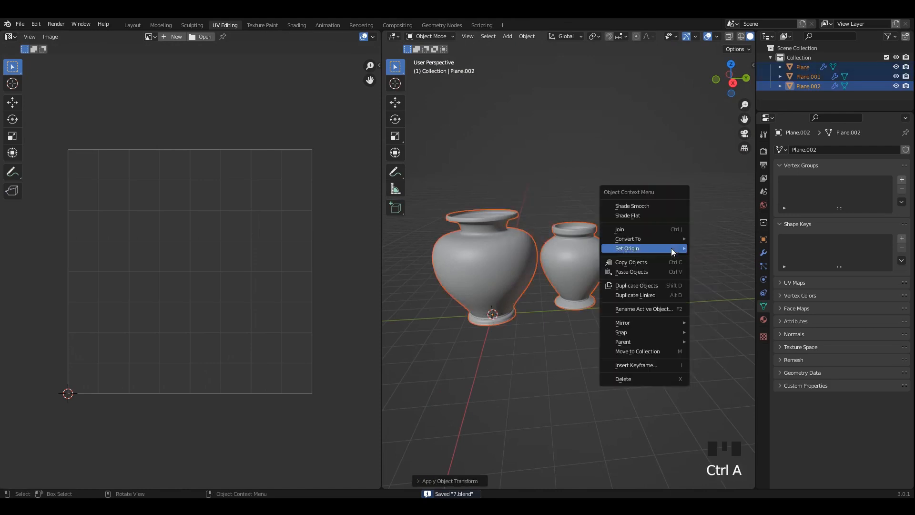
mouse_move(659, 246)
click(715, 258)
Unwrap the entire meshes of all three vases together in Edit Mode and return to Object Mode.
key(Tab)
key(a)
right_click(249, 270)
click(249, 269)
right_click(256, 257)
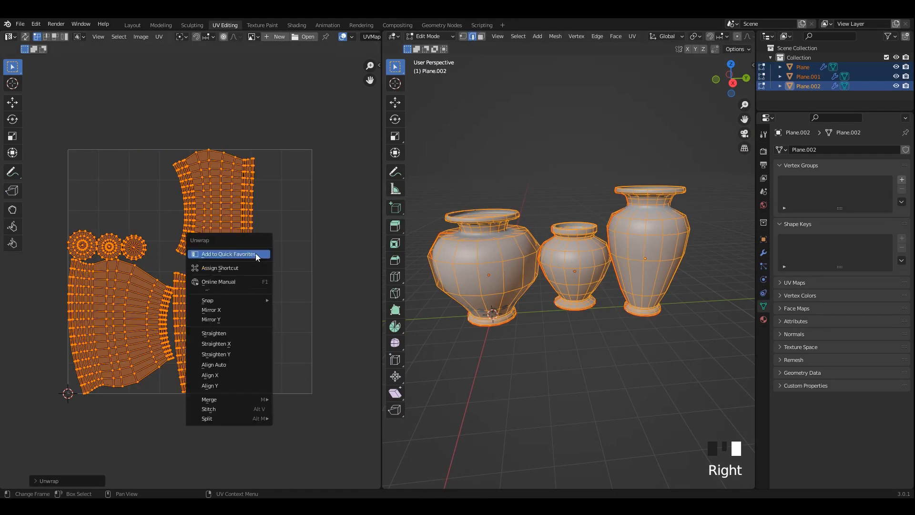
right_click(249, 236)
click(249, 235)
key(Tab)
middle_drag(596, 286, 618, 290)
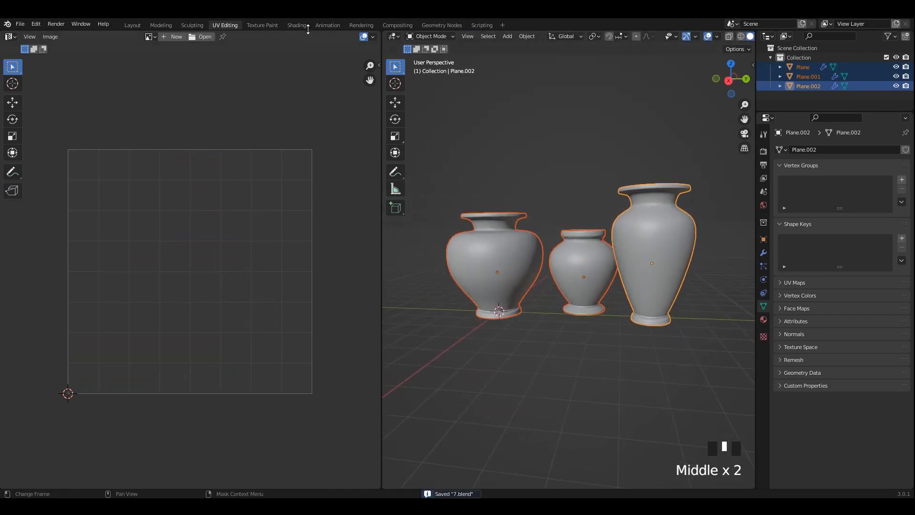
Switch to the Shading workspace and frame the three vases with nothing selected.
click(300, 25)
mouse_move(541, 133)
middle_down()
mouse_move(575, 188)
mouse_move(651, 194)
middle_up()
scroll(575, 187, up, 3)
click(651, 195)
scroll(599, 195, up, 1)
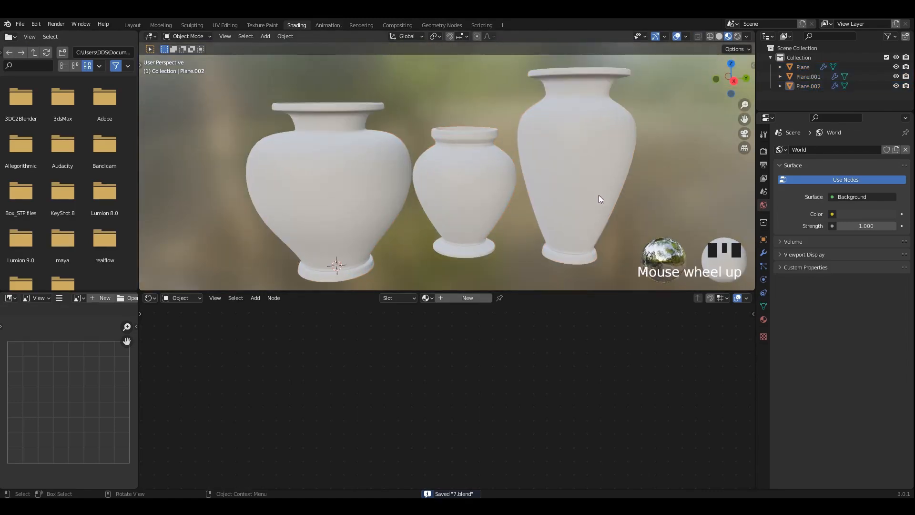
Enable Eevee's Ambient Occlusion, Bloom and Screen Space Reflections, and set the color management look to Very High Contrast.
click(763, 152)
click(821, 218)
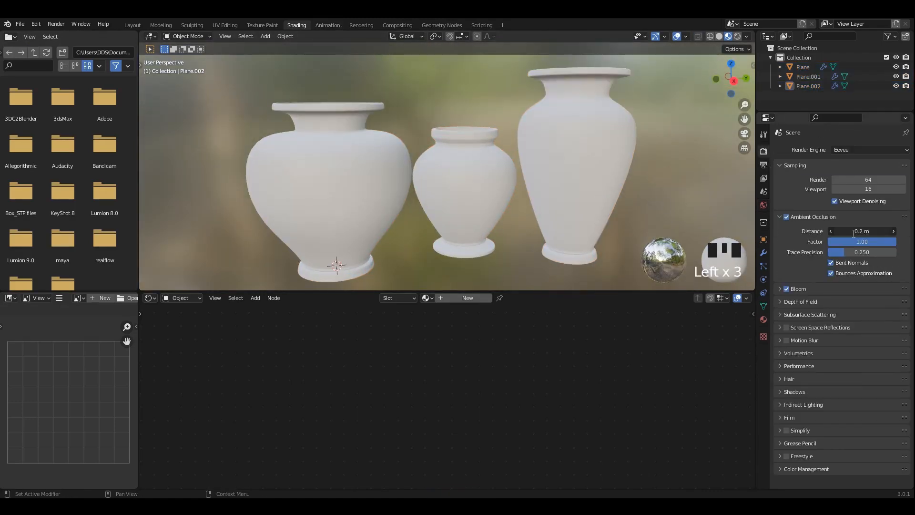
click(814, 218)
click(826, 408)
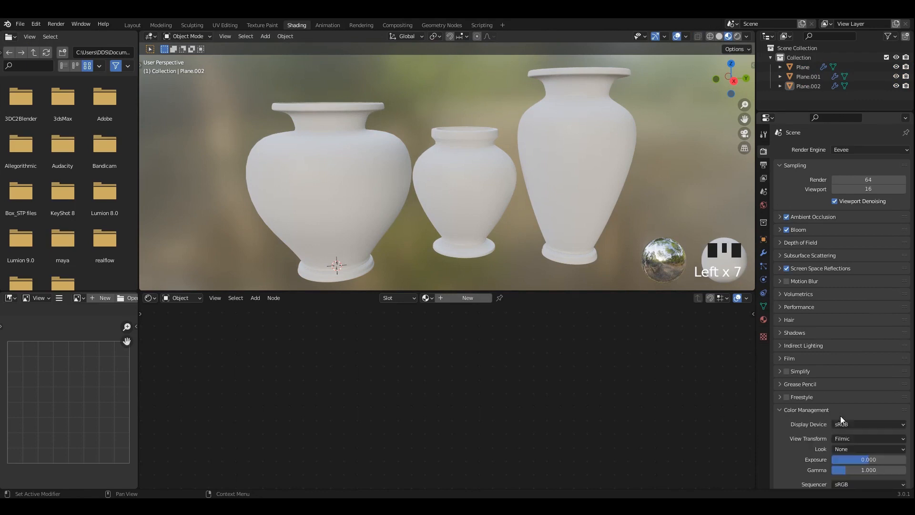
click(853, 431)
click(886, 410)
Create a new material for the tall vase and add an Image Texture node beside its Principled BSDF.
click(446, 297)
middle_drag(357, 329, 429, 366)
scroll(429, 366, up, 7)
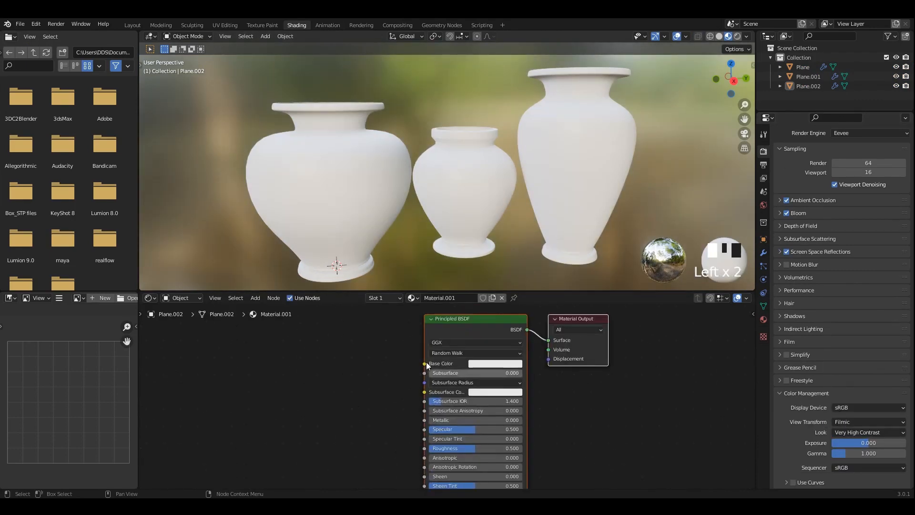
key(shift+a)
click(342, 349)
text(ima)
click(357, 365)
click(381, 369)
scroll(436, 380, up, 1)
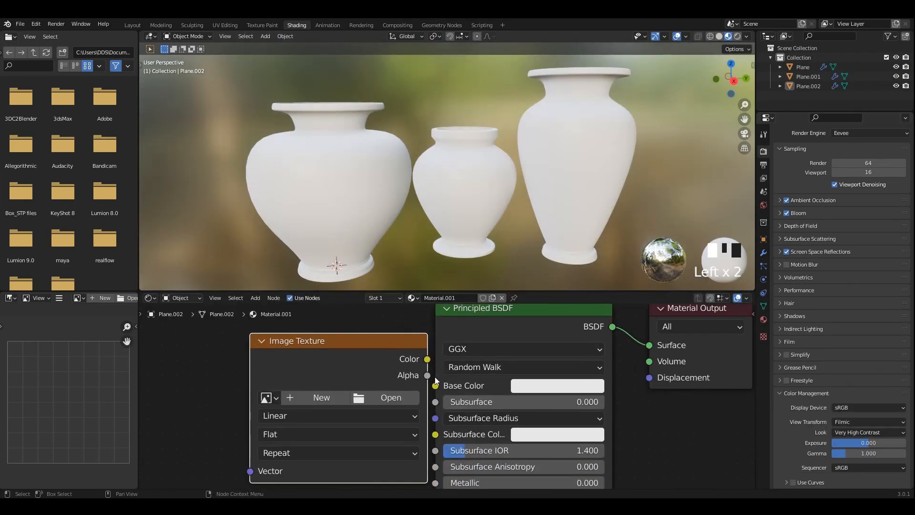
Connect the Image Texture's Color to the Base Color and generate a 1024 x 1024 px UV Grid image in it.
click(316, 366)
click(286, 395)
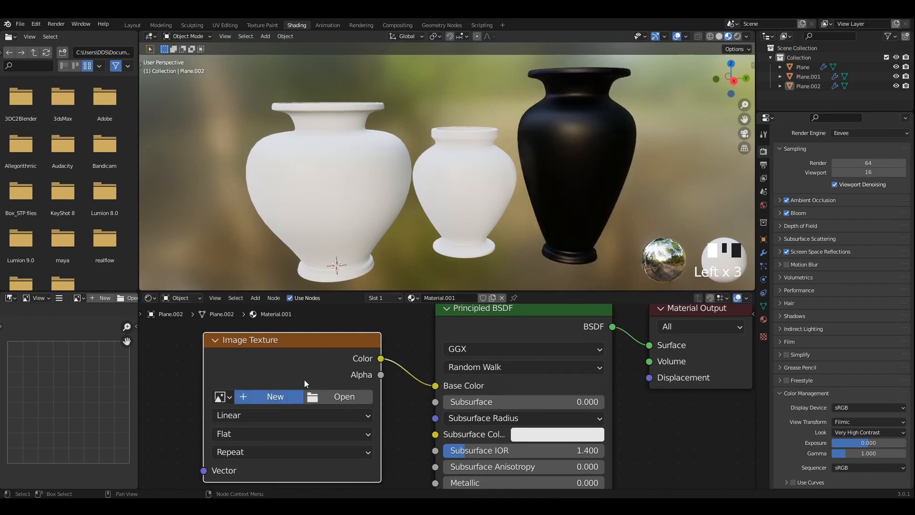
click(278, 484)
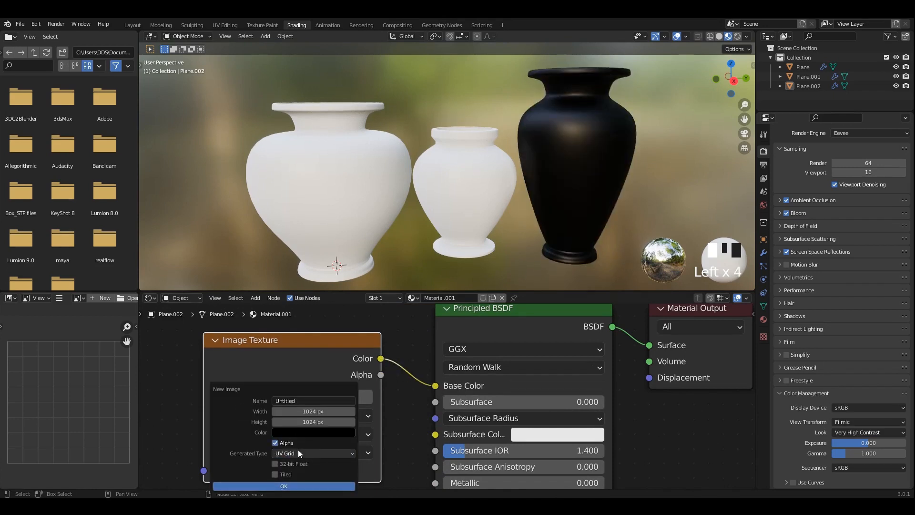
Link the tall vase's checker material to all vases and check the texture over the tall vase's mesh in Edit Mode.
key(a)
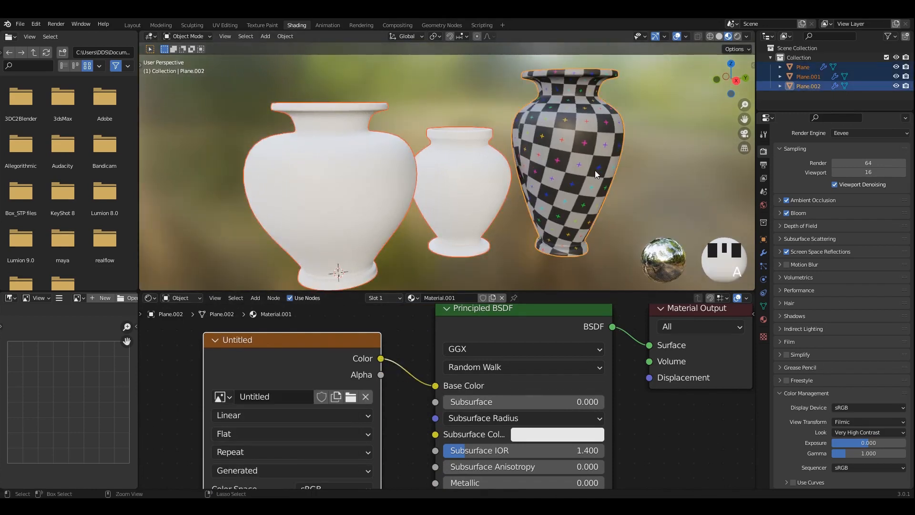
scroll(585, 176, up, 2)
scroll(584, 176, down, 2)
middle_drag(585, 175, 558, 165)
key(ctrl+l)
click(554, 194)
click(634, 178)
key(Tab)
key(a)
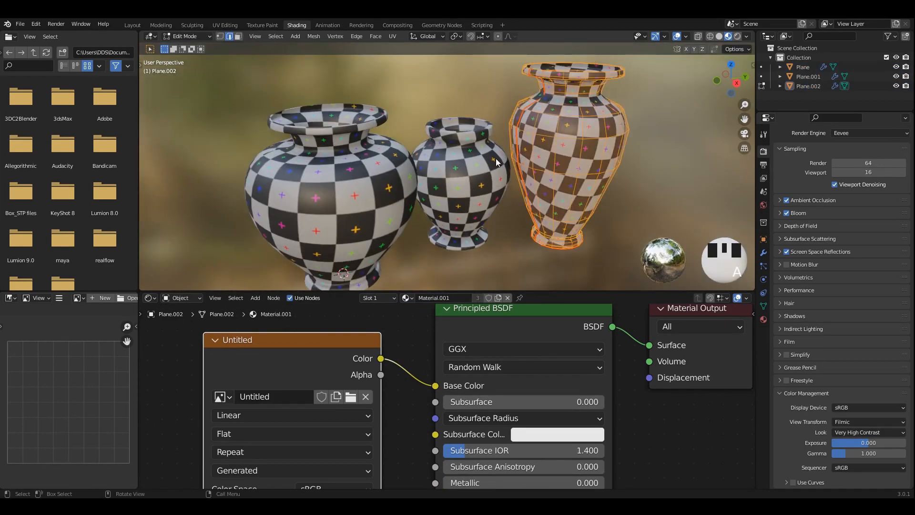
key(Tab)
Select the three vases, switch to the Layout workspace and set their origins to their geometry.
shift+click(381, 172)
shift+click(575, 129)
shift+click(501, 164)
click(132, 25)
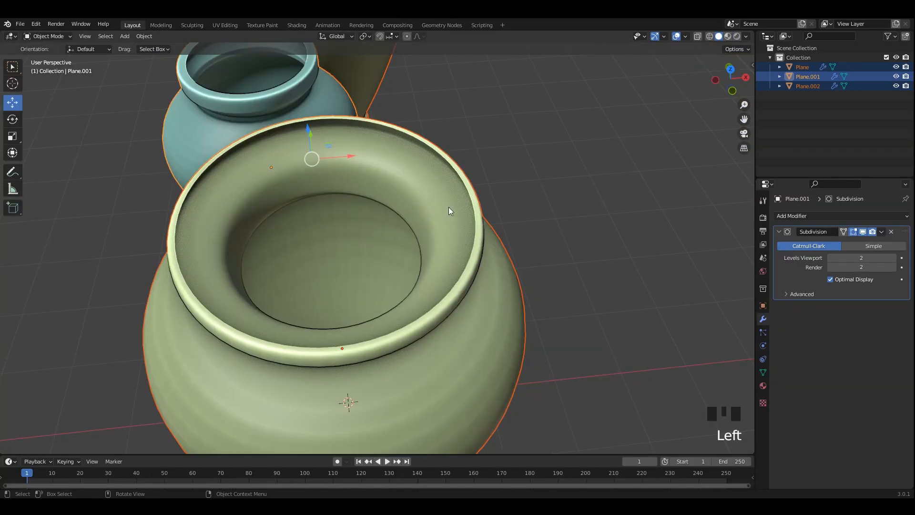
middle_drag(449, 207, 306, 140)
key(a)
right_click(640, 198)
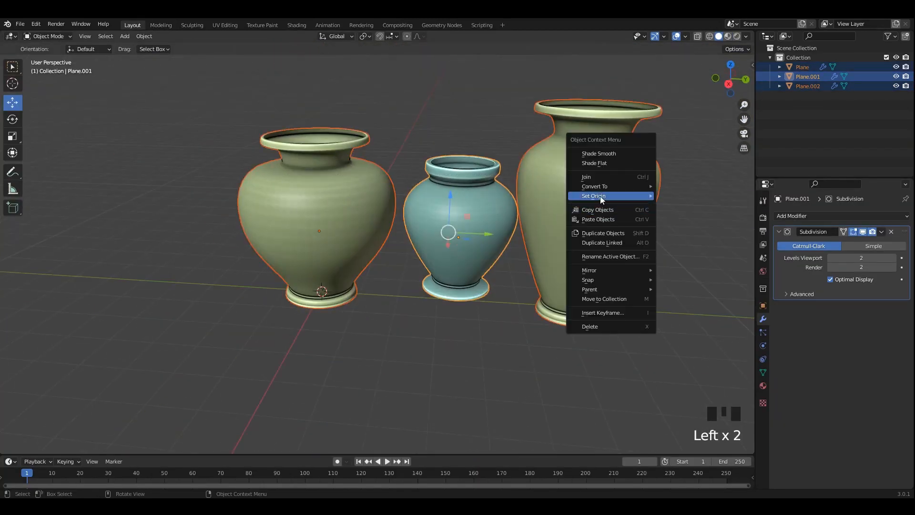
mouse_move(601, 197)
click(681, 206)
Move the tall vase and the small vase along the Y axis in side view to space the three vases apart.
scroll(597, 239, down, 2)
middle_drag(487, 205, 444, 214)
click(410, 260)
click(480, 274)
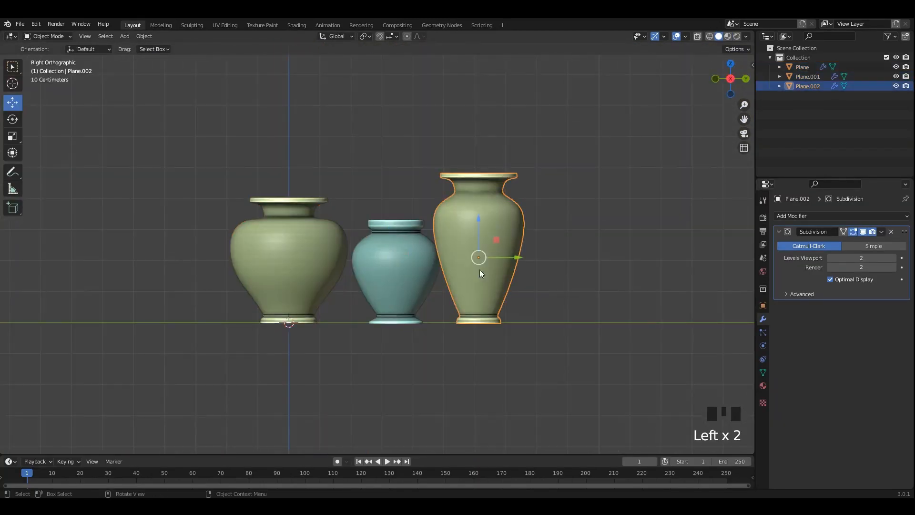
drag(507, 258, 595, 258)
click(443, 269)
drag(466, 275, 466, 276)
drag(439, 281, 468, 281)
Isolate the wide vase, examine its base mesh in Edit Mode and leave the isolated view.
middle_drag(327, 226, 327, 248)
click(327, 248)
key(KP_Decimal)
middle_drag(366, 272, 401, 231)
scroll(367, 276, up, 2)
key(slash)
key(Tab)
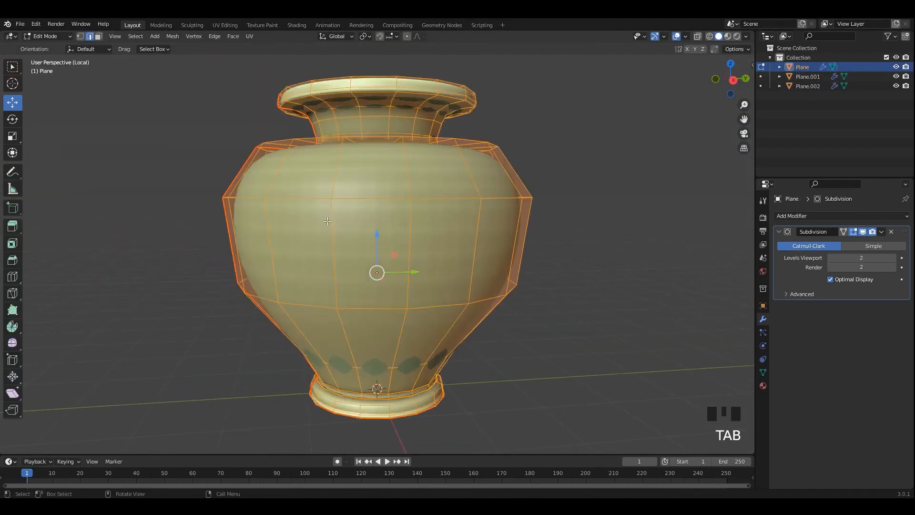
key(Tab)
scroll(464, 244, down, 5)
key(slash)
Set the small and tall vases' subdivision level to 1, convert both to meshes and check their geometry in Edit Mode.
click(556, 258)
shift+click(639, 235)
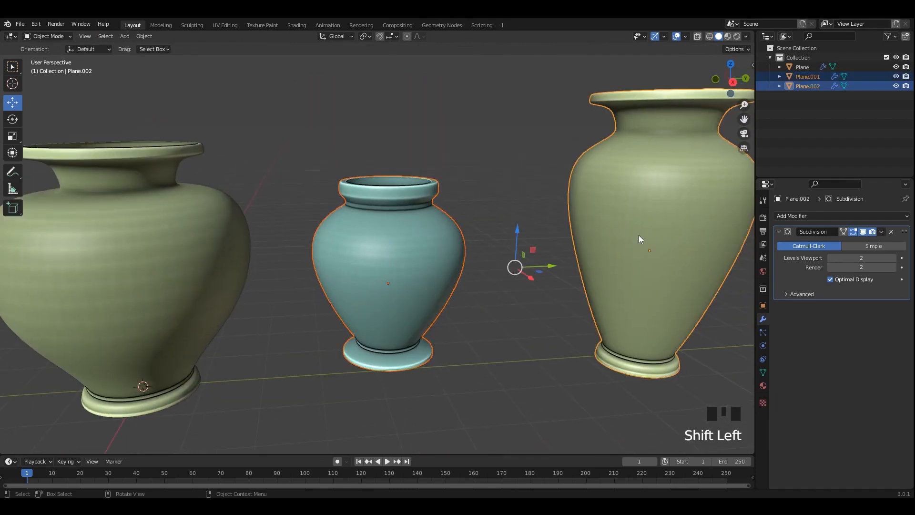
key(ctrl+1)
scroll(645, 232, down, 2)
right_click(645, 232)
mouse_move(677, 217)
click(705, 227)
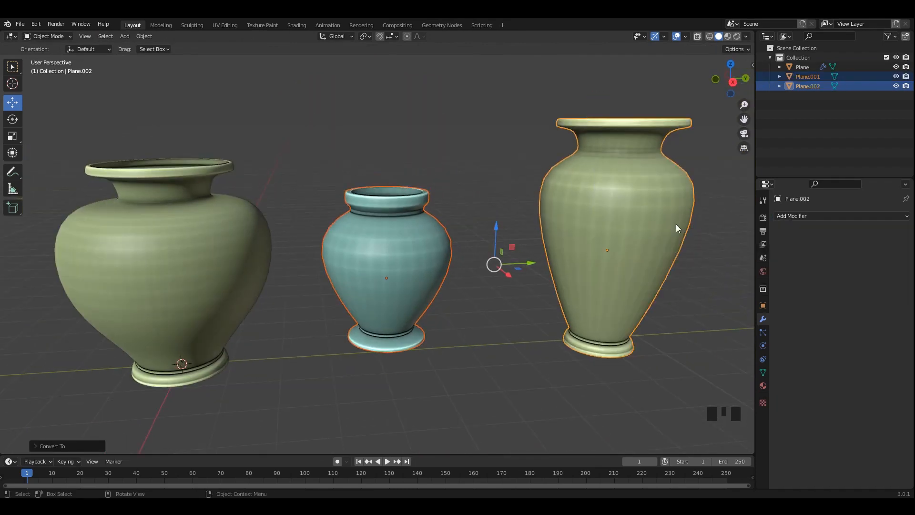
key(Tab)
middle_drag(586, 224, 570, 222)
key(Tab)
Set the wide vase's viewport subdivision level to 1 and convert it to a mesh.
click(219, 258)
key(Tab)
key(Tab)
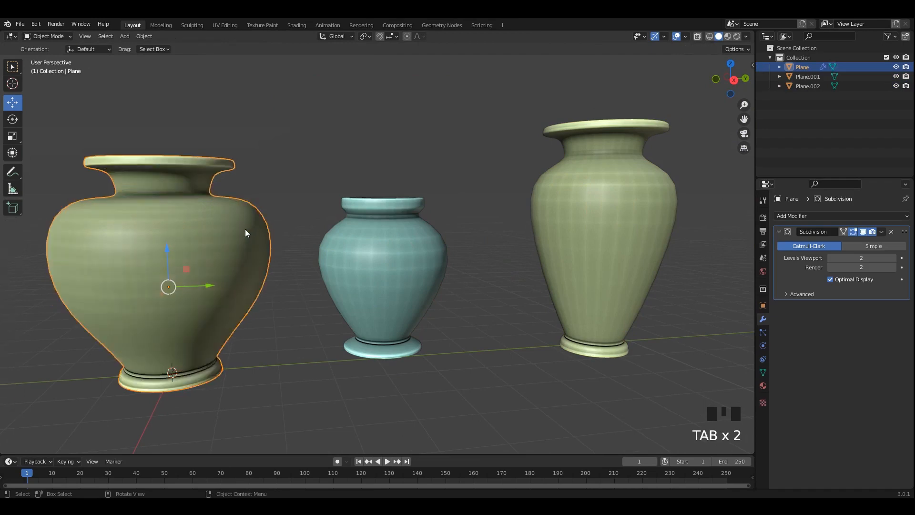
click(397, 228)
click(245, 257)
key(ctrl+1)
right_click(245, 256)
mouse_move(224, 241)
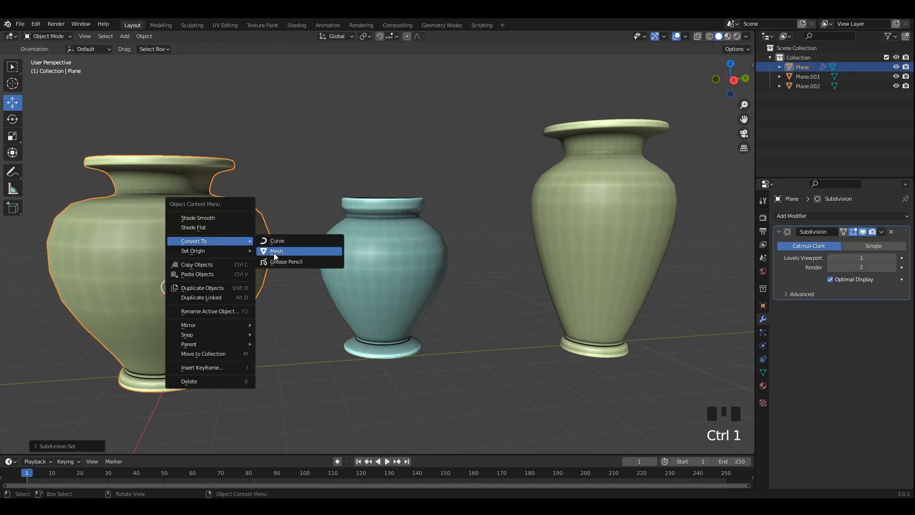
click(274, 251)
key(Tab)
key(Tab)
Select all three vases and open their entire meshes for editing in the UV Editing workspace.
shift+click(443, 259)
shift+click(527, 265)
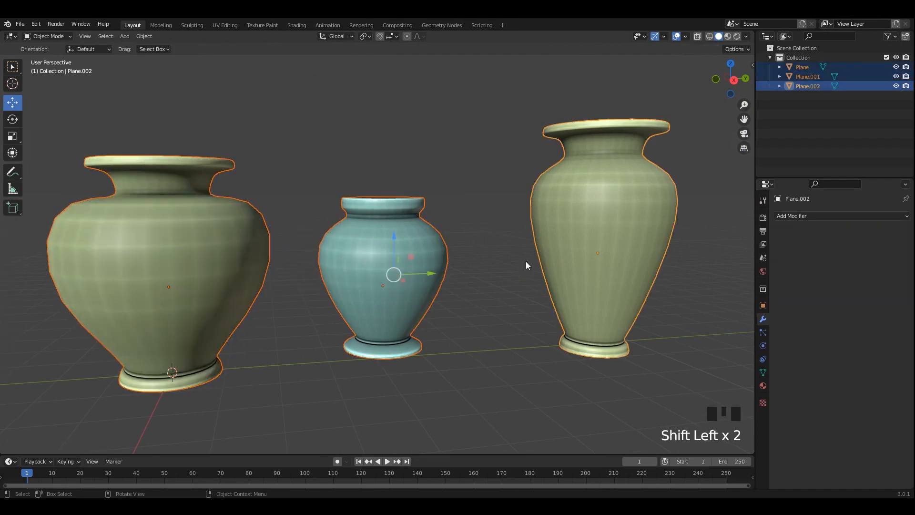
click(225, 25)
click(236, 24)
key(Tab)
key(Tab)
key(a)
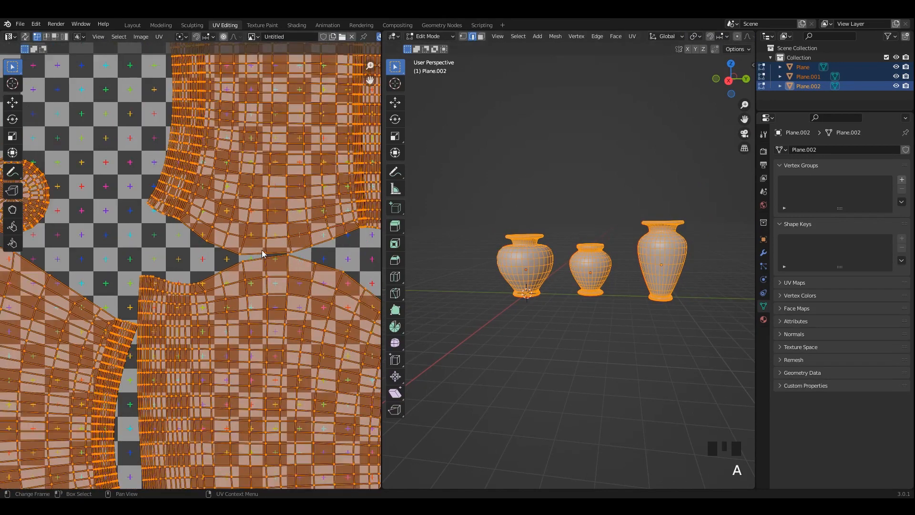
Unwrap the converted vase meshes together, return to Object Mode and save the file.
scroll(262, 254, down, 2)
right_click(262, 254)
click(261, 230)
scroll(262, 230, down, 3)
scroll(262, 231, up, 1)
key(Tab)
middle_drag(563, 257, 557, 270)
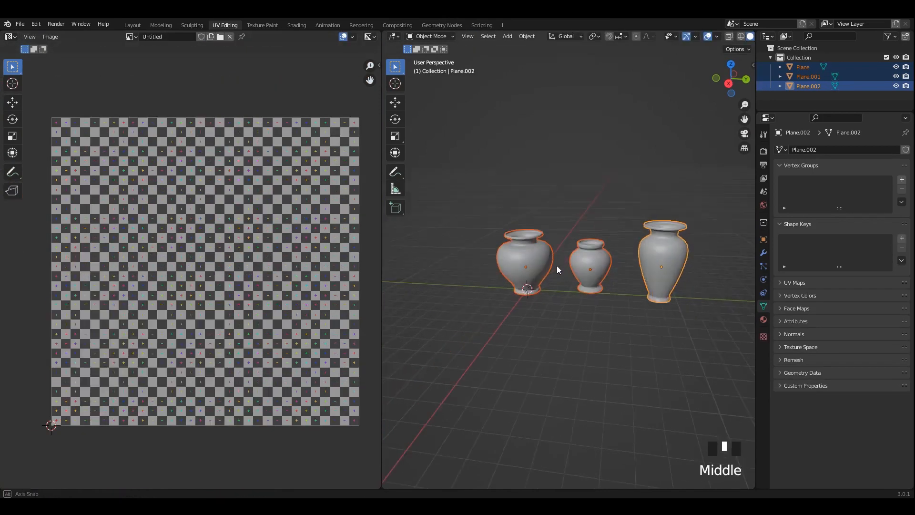
scroll(557, 266, up, 2)
key(ctrl+s)
Switch to the Layout workspace and frame the three vases from the side.
click(135, 25)
key(grave)
middle_drag(454, 232, 501, 298)
click(433, 251)
scroll(433, 250, up, 1)
middle_drag(433, 251, 414, 188)
scroll(393, 260, up, 2)
click(393, 260)
Add a Multiresolution modifier to the wide vase and subdivide it to level 3.
shift+middle_drag(229, 242, 291, 242)
click(290, 242)
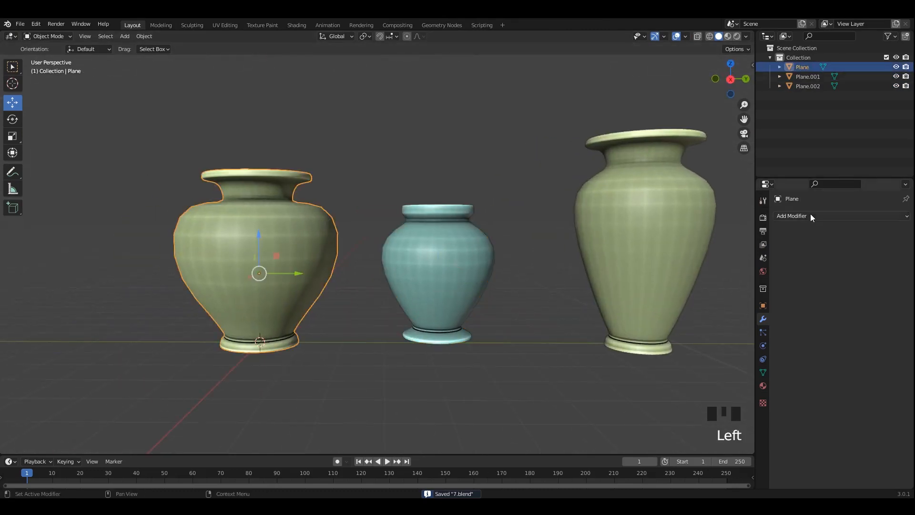
click(810, 217)
click(715, 338)
click(849, 315)
double_click(848, 315)
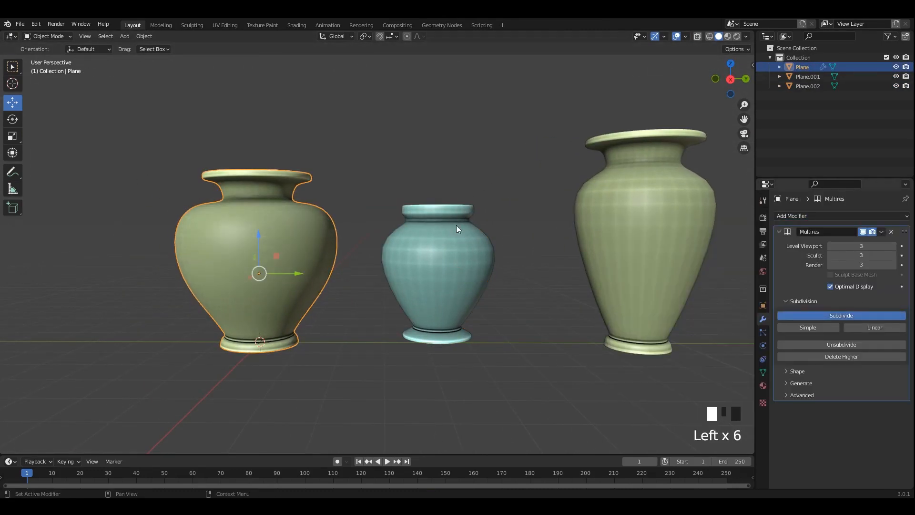
Add a Multiresolution modifier to the small vase and another to the tall vase, and reselect the small vase.
shift+middle_drag(456, 230, 529, 239)
click(449, 265)
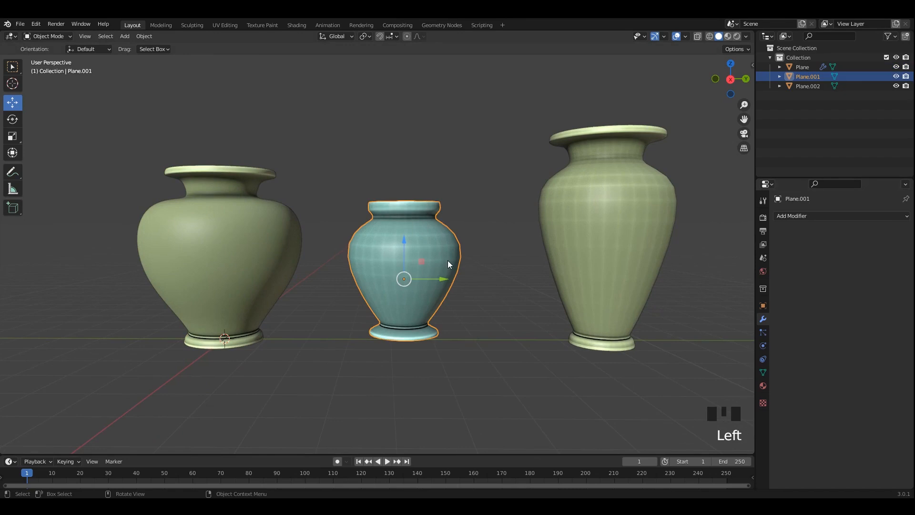
click(802, 216)
click(720, 316)
click(615, 248)
drag(843, 221, 739, 327)
click(431, 248)
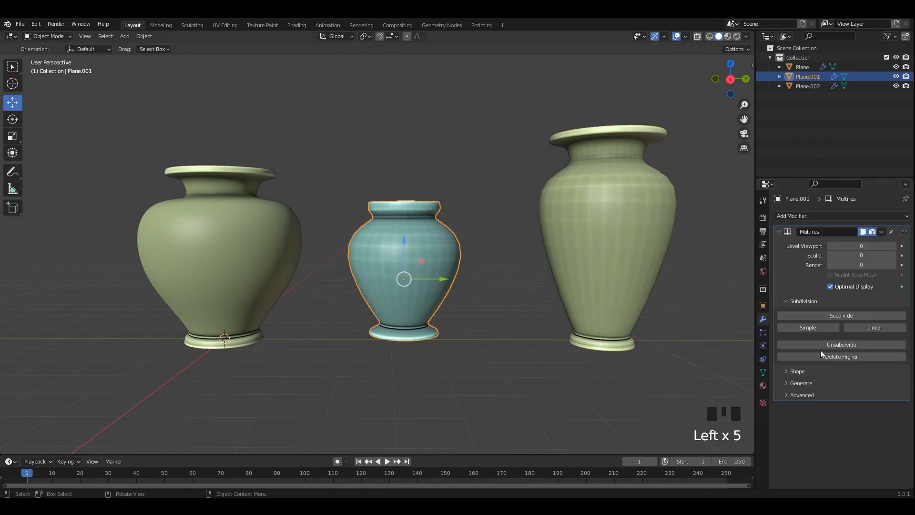
Subdivide the Multiresolution modifiers of the small and tall vases, bringing the tall vase to level 4.
click(672, 219)
click(842, 316)
click(842, 316)
click(842, 316)
click(842, 315)
scroll(497, 256, down, 2)
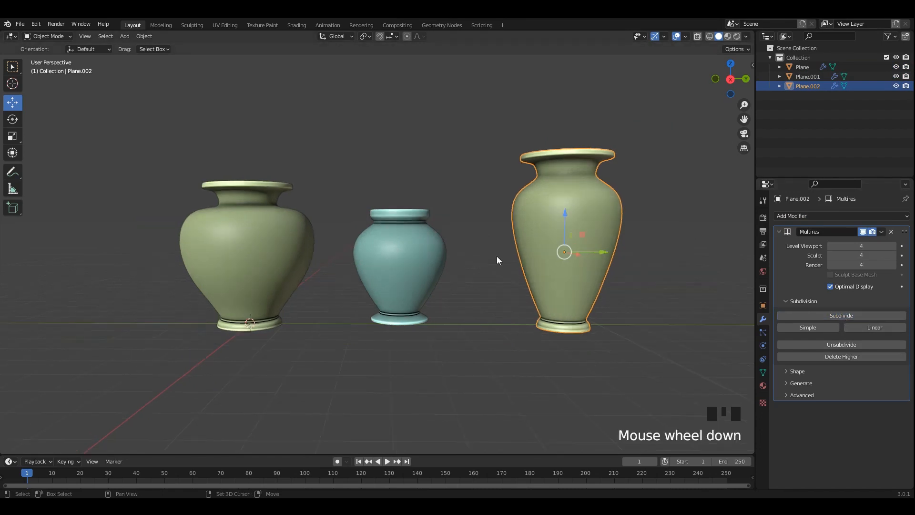
Hide the small and tall vases so only the wide vase shows, and try moving to the Sculpting workspace.
click(320, 219)
scroll(414, 265, down, 3)
key(shift+h)
alt+middle_drag(511, 211, 272, 53)
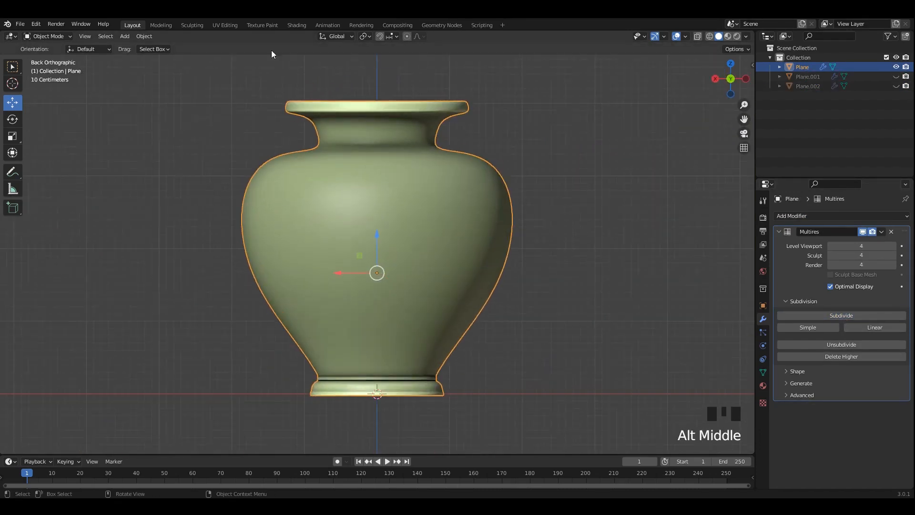
click(192, 25)
alt+middle_drag(200, 76, 167, 24)
scroll(501, 186, down, 1)
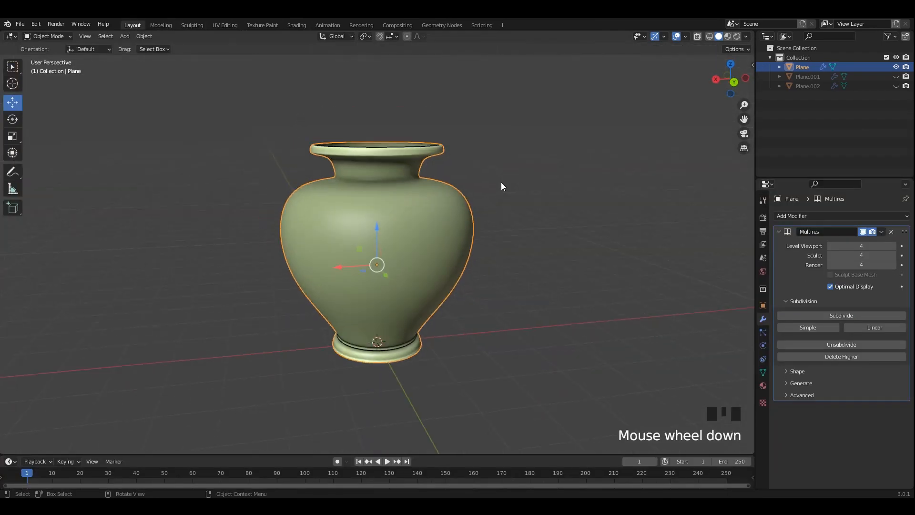
Isolate the wide vase in local view, examine its base, and leave local view again.
key(KP_Divide)
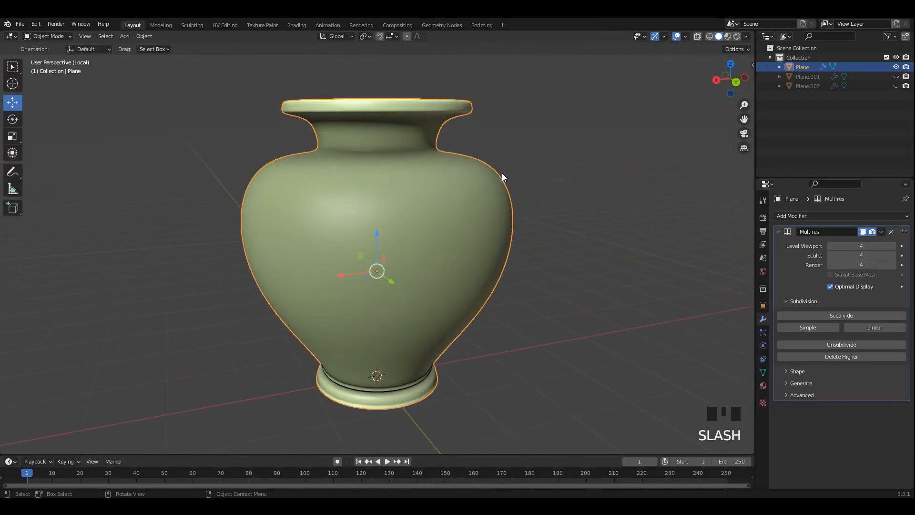
scroll(502, 173, down, 3)
shift+middle_drag(620, 183, 551, 183)
click(746, 36)
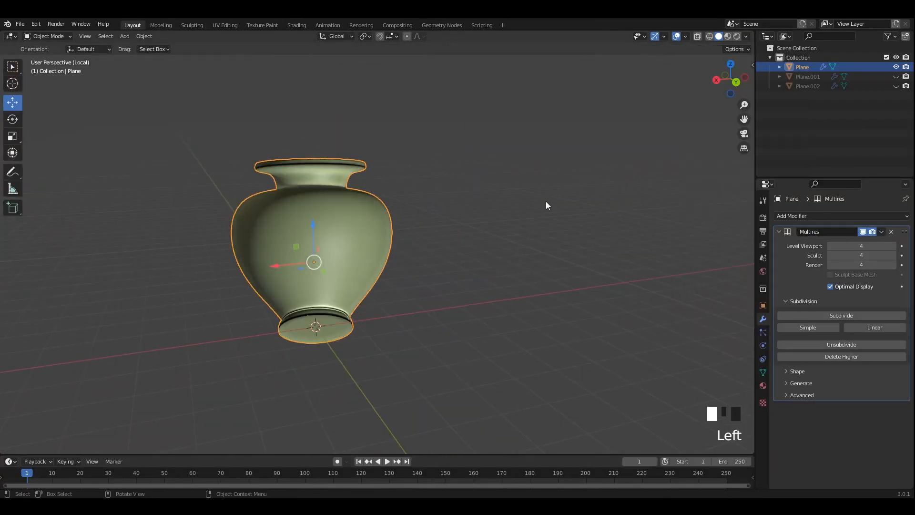
key(KP_Divide)
Recalculate the normals of all three vase meshes to face outside and return to Object Mode.
scroll(543, 194, down, 2)
key(Tab)
key(a)
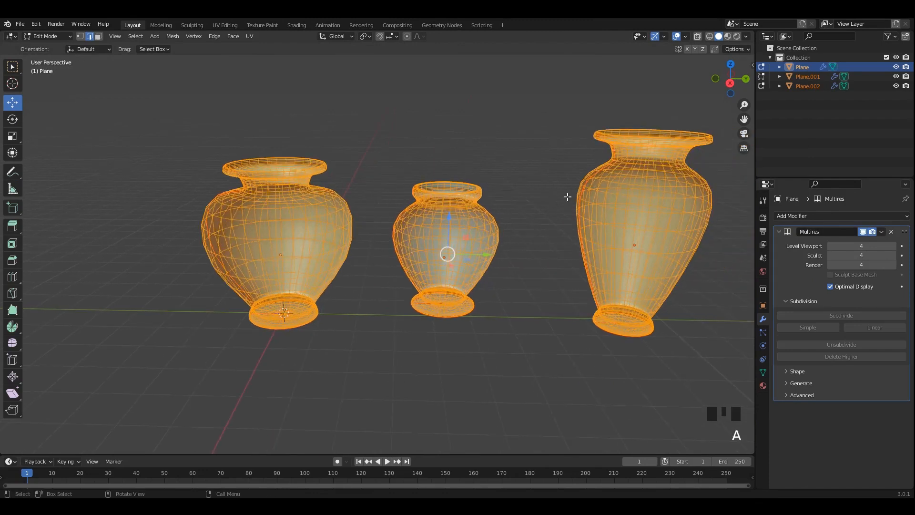
key(shift+n)
key(Tab)
click(429, 133)
Try setting the origins of all three vases to the 3D cursor.
middle_drag(429, 133, 428, 118)
drag(216, 166, 686, 286)
right_click(670, 244)
mouse_move(643, 252)
click(728, 263)
key(alt+a)
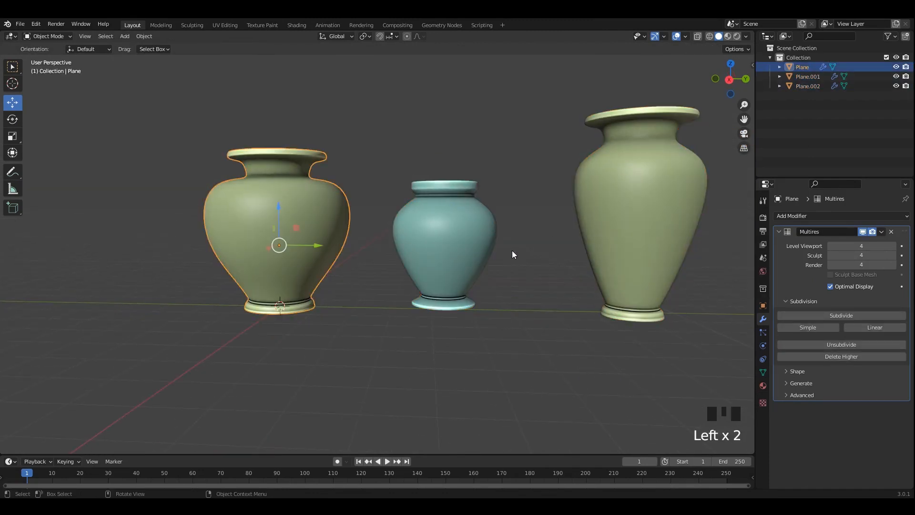
click(491, 232)
shift+click(585, 224)
shift+click(266, 220)
right_click(477, 248)
mouse_move(478, 248)
click(536, 267)
right_click(465, 233)
mouse_move(465, 232)
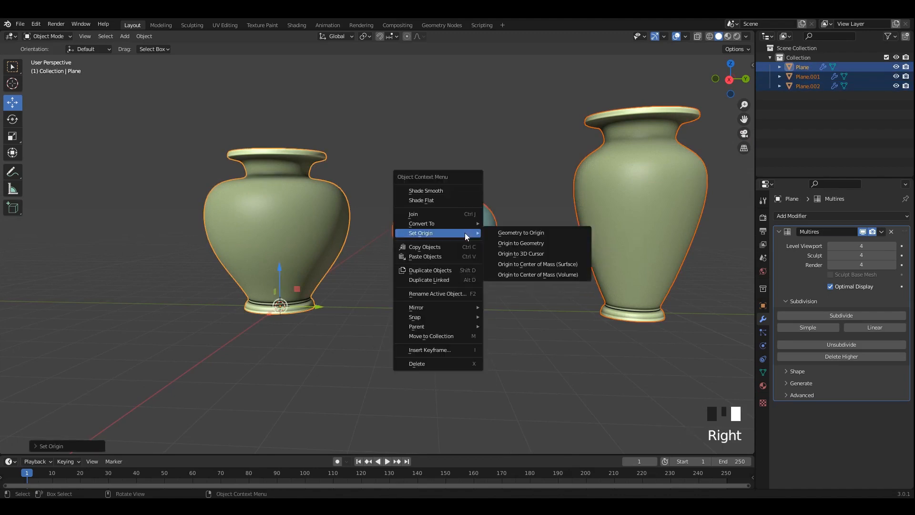
Isolate the wide vase by hiding the other two and switch to the Sculpting workspace.
right_click(319, 182)
click(319, 184)
key(shift+h)
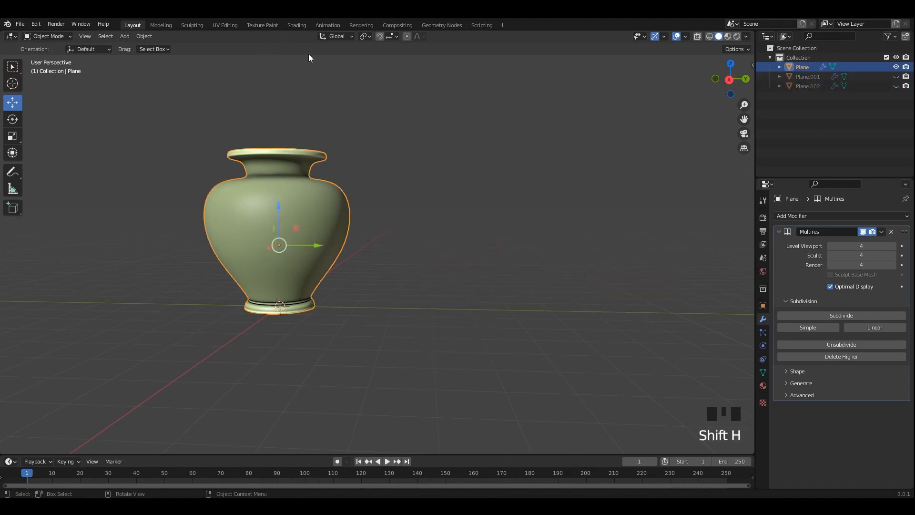
click(297, 25)
click(191, 26)
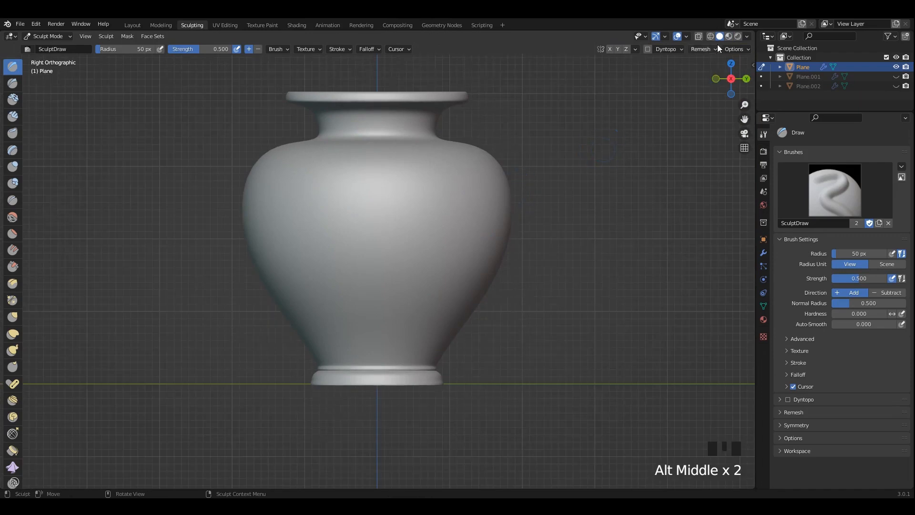
Set the viewport shading to Random color and World background, with Cavity enabled and its type set to Both.
click(747, 37)
click(738, 155)
click(743, 182)
click(698, 240)
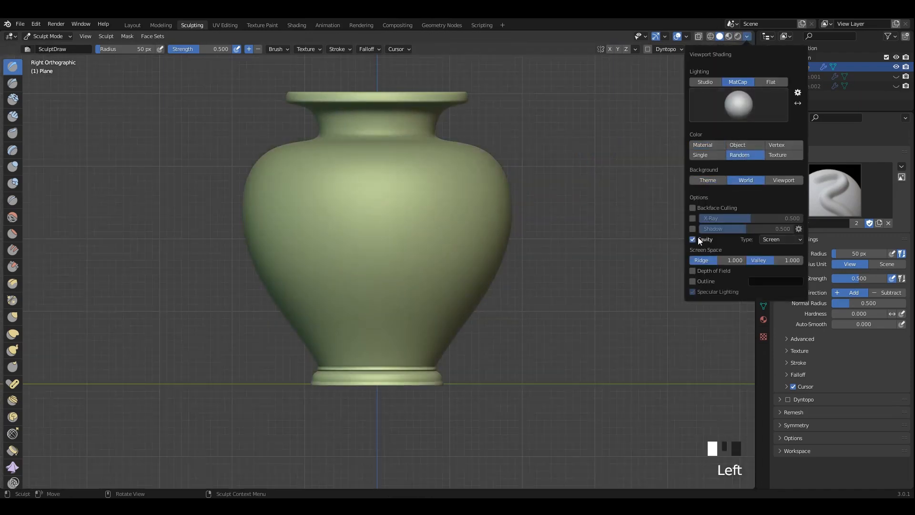
click(775, 270)
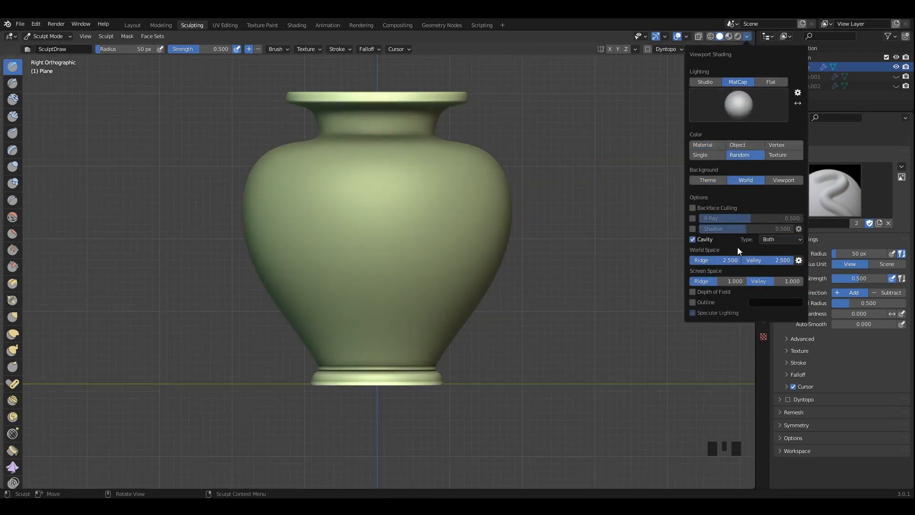
Widen the sculpt tool list to two columns and choose the Draw Sharp brush.
shift+middle_drag(368, 174, 392, 240)
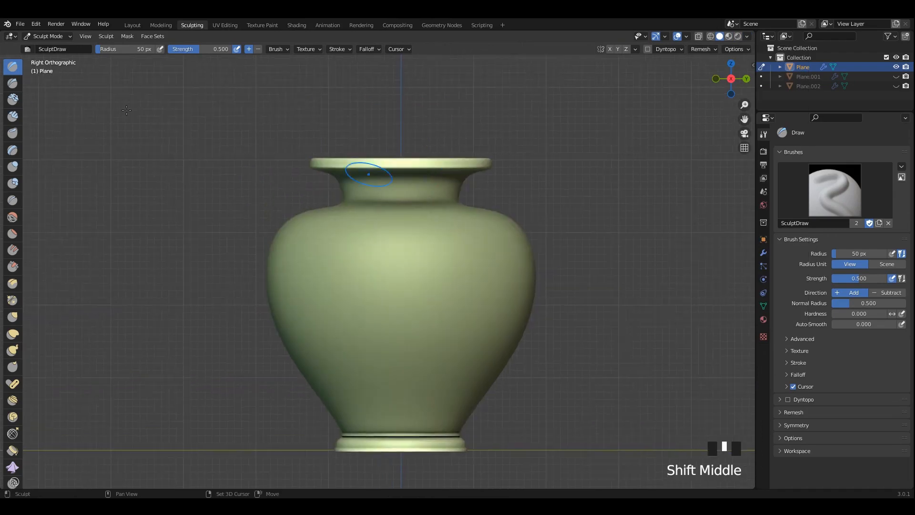
drag(25, 78, 38, 82)
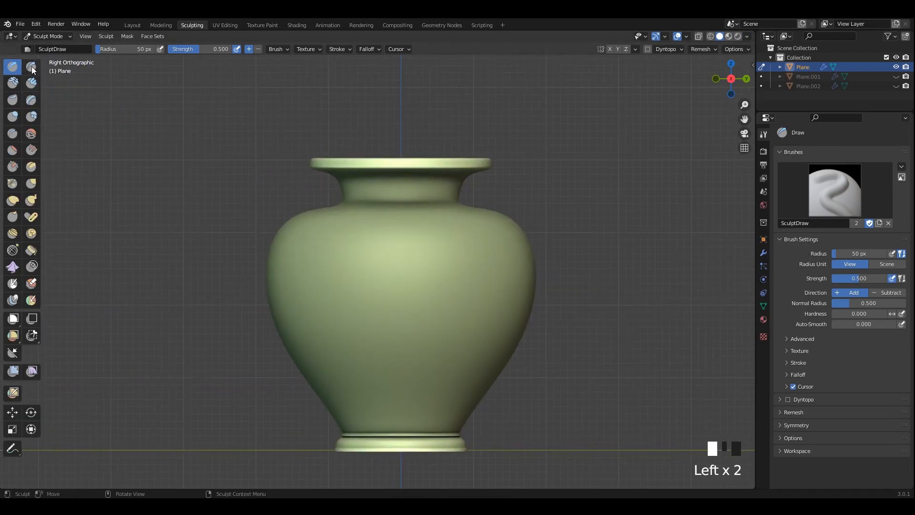
click(31, 66)
scroll(440, 195, up, 1)
shift+middle_drag(439, 195, 406, 164)
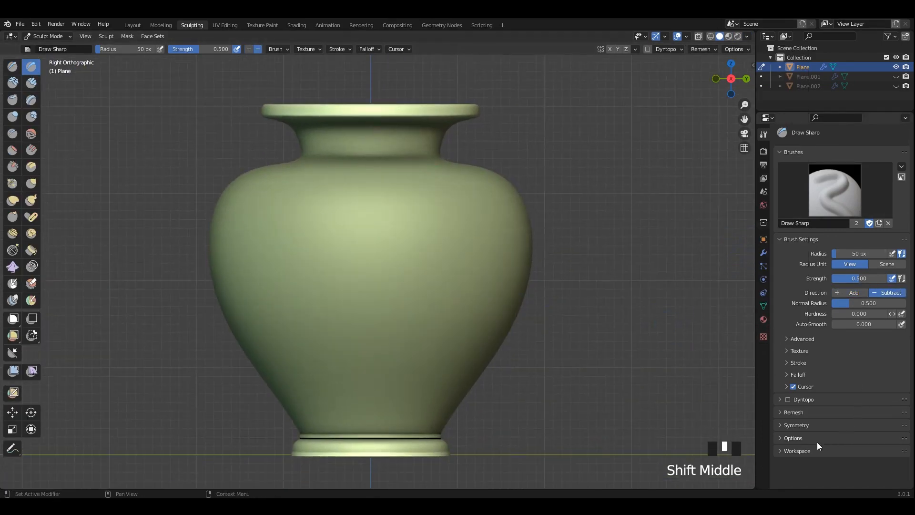
Set the radial symmetry around Z to 30 and the brush radius to 17 px.
click(797, 423)
scroll(839, 410, down, 5)
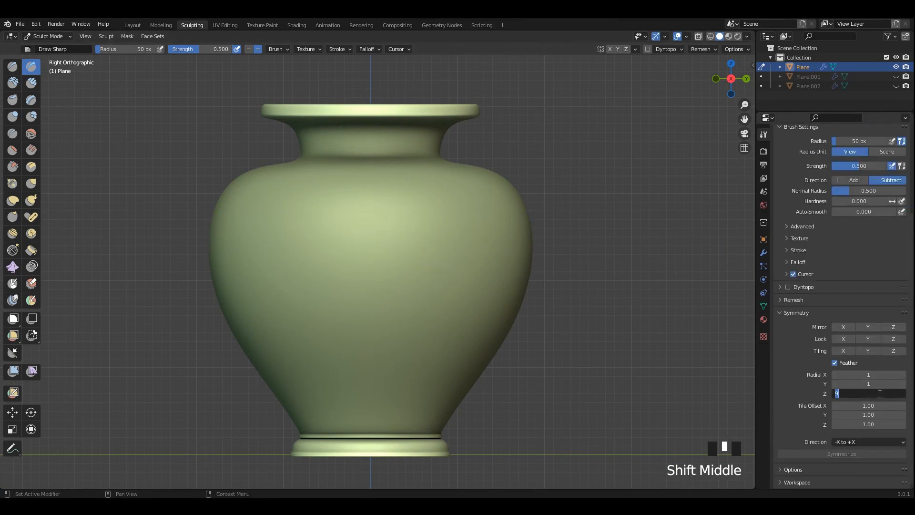
shift+middle_drag(392, 226, 399, 200)
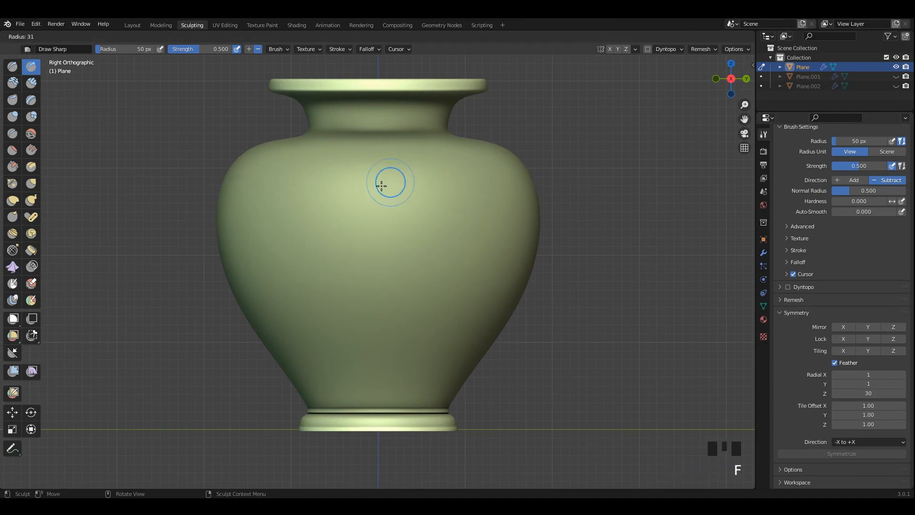
key(alt+z)
key(alt+z)
click(373, 164)
Try carving freehand vertical grooves down the vase body and undo the stroke.
key(alt+z)
drag(378, 165, 383, 337)
key(alt+z)
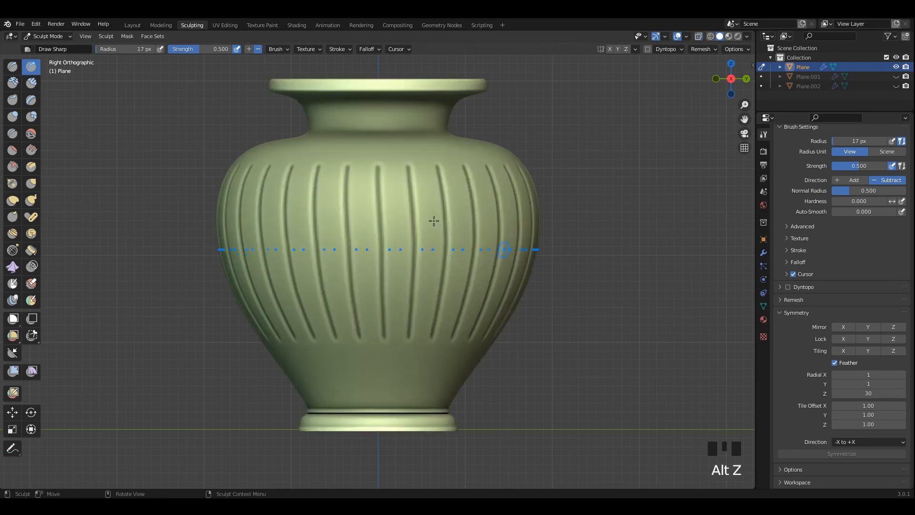
key(ctrl+z)
Switch the brush to straight-line strokes and carve vertical grooves from the vase's shoulder down to its foot.
key(e)
click(333, 223)
key(alt+z)
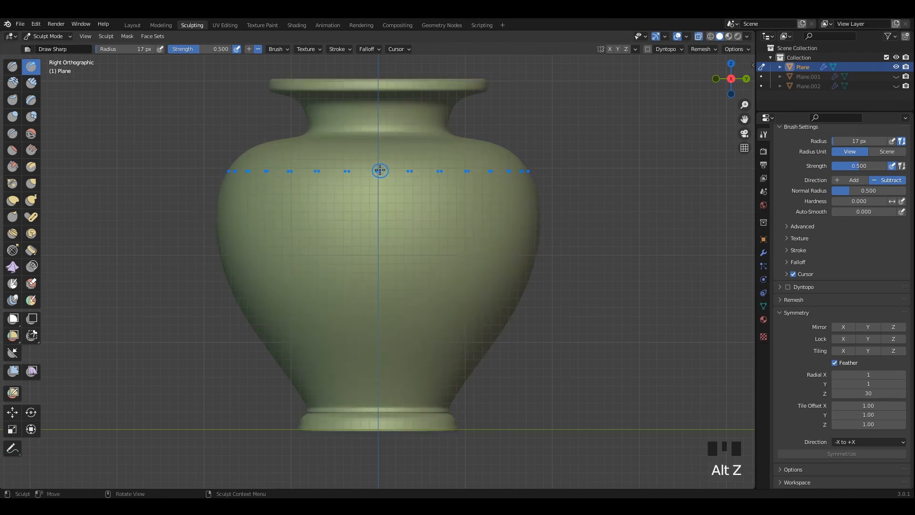
key(alt+z)
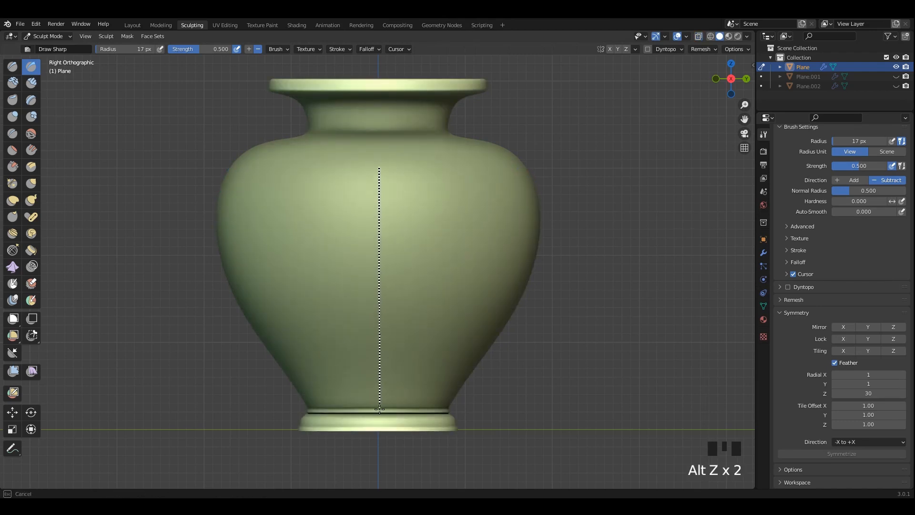
drag(379, 408, 379, 407)
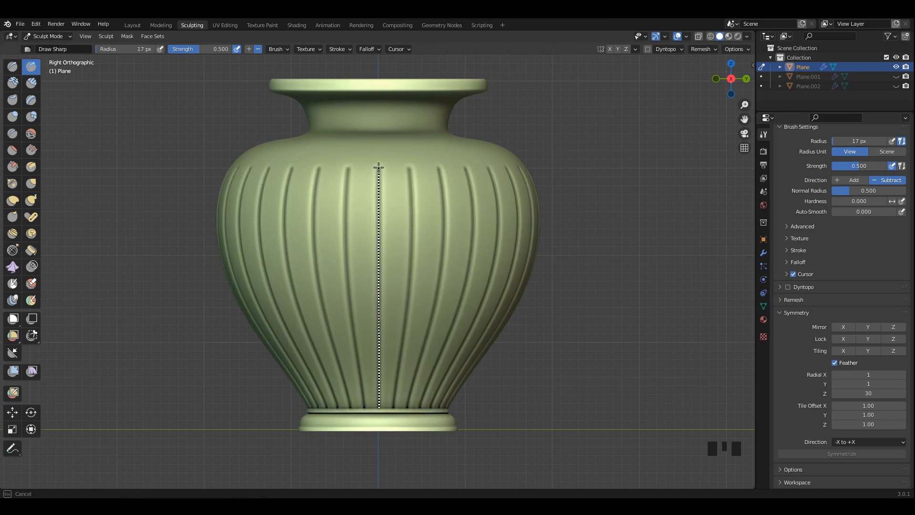
drag(379, 167, 379, 167)
Undo the last stroke and carve a ring groove around the shoulder at the upper ends of the vertical grooves.
mouse_move(406, 167)
middle_down()
mouse_move(415, 194)
mouse_move(358, 247)
middle_up()
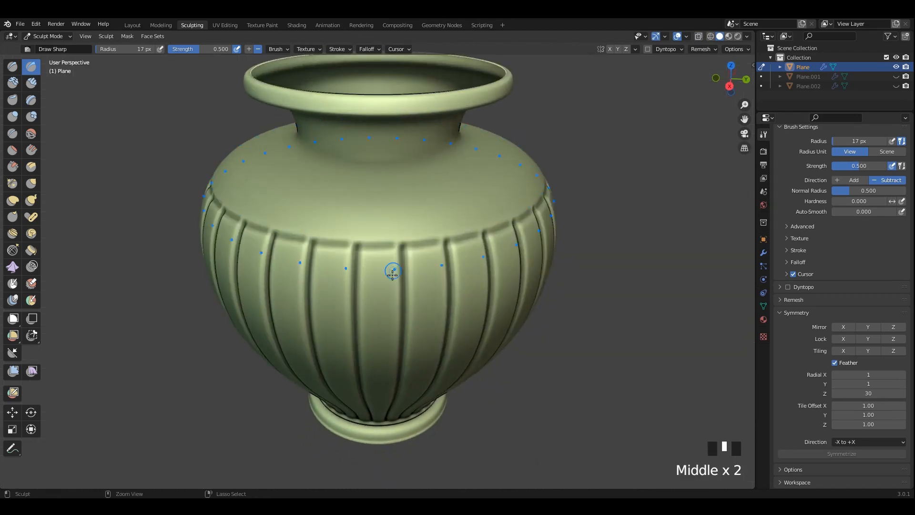
key(ctrl+z)
drag(398, 245, 409, 242)
scroll(419, 267, down, 1)
Carve a second set of vertical grooves between the existing ones, from the foot up to the shoulder.
mouse_move(419, 268)
middle_down()
mouse_move(382, 239)
mouse_move(379, 195)
mouse_move(445, 204)
mouse_move(370, 208)
mouse_move(381, 210)
middle_up()
shift+scroll(370, 202, up, 1)
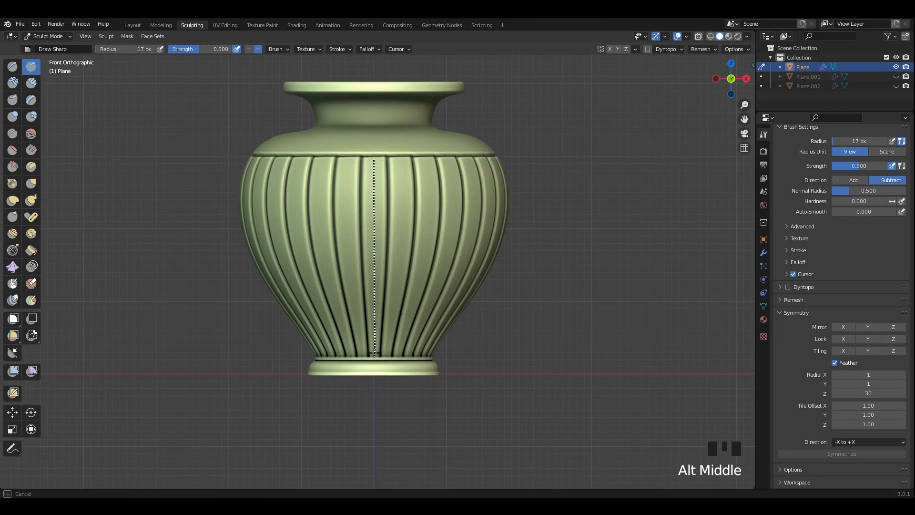
drag(374, 354, 374, 353)
drag(374, 354, 374, 220)
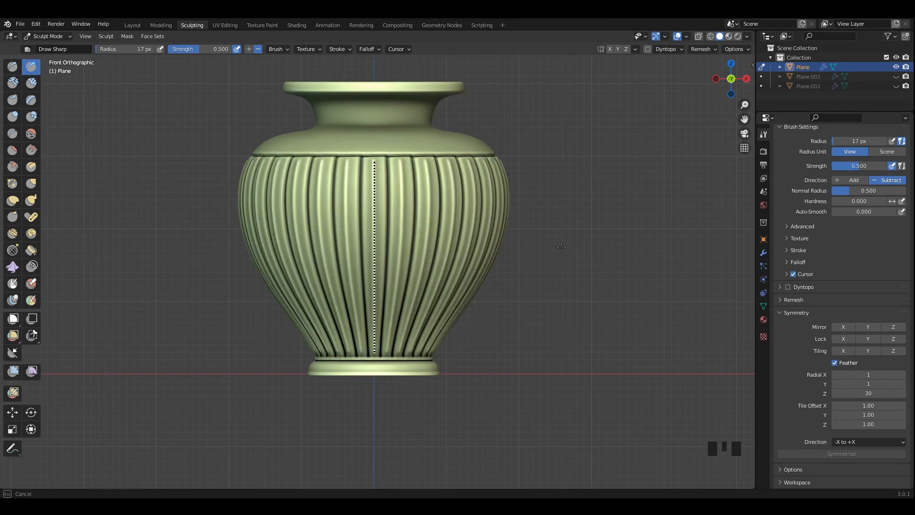
Carve slanted grooves in one direction around the vase's neck.
middle_drag(562, 248, 510, 241)
alt+middle_drag(349, 249, 395, 249)
shift+middle_drag(394, 249, 391, 207)
scroll(371, 310, up, 3)
middle_drag(381, 264, 405, 200)
shift+middle_drag(382, 184, 408, 198)
scroll(416, 202, up, 3)
mouse_move(409, 198)
shift+middle_down()
mouse_move(378, 214)
mouse_move(400, 215)
shift+middle_up()
scroll(354, 228, up, 2)
key(alt+z)
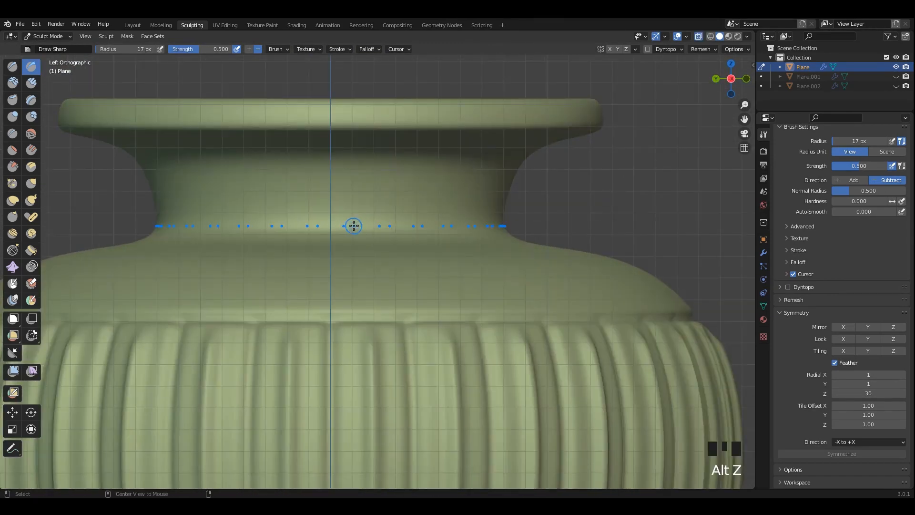
key(alt+z)
drag(354, 227, 282, 155)
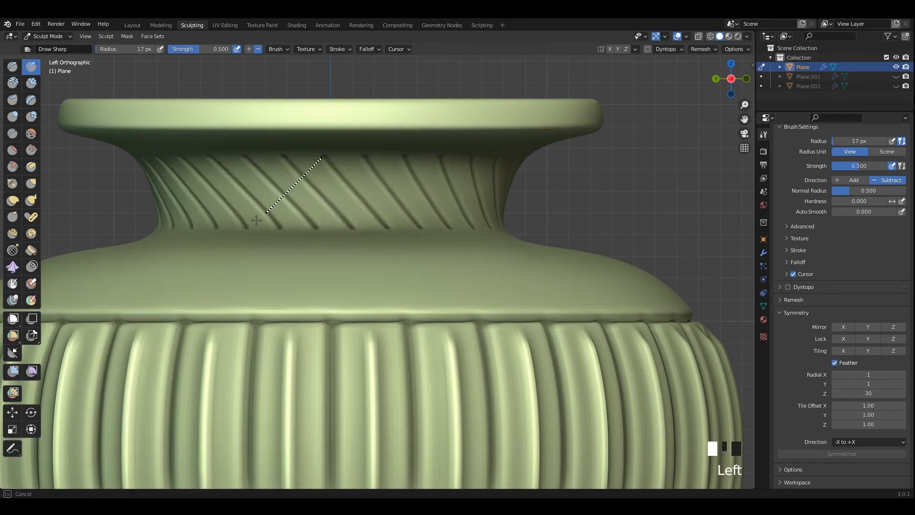
Undo the first opposing stroke and carve steeper opposing diagonals around the neck to form a deepened diamond lattice.
drag(245, 226, 245, 227)
key(ctrl+z)
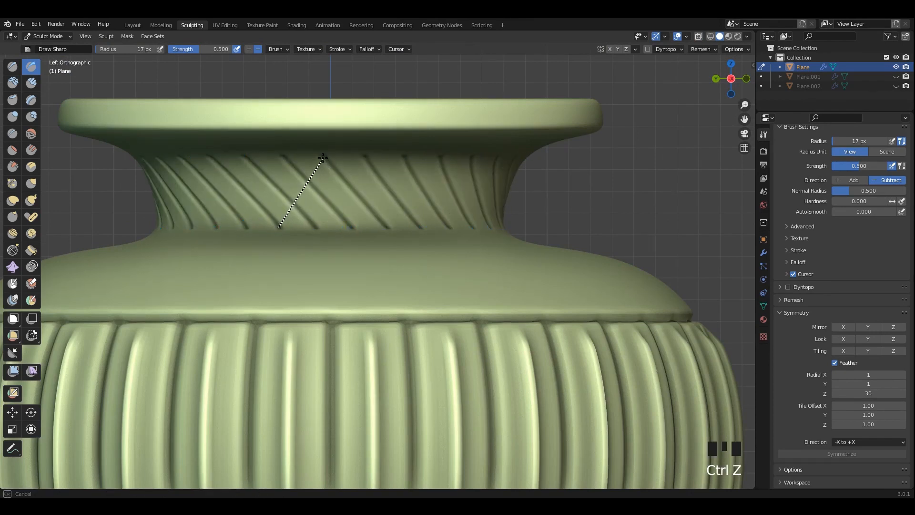
drag(323, 159, 321, 157)
drag(279, 221, 277, 219)
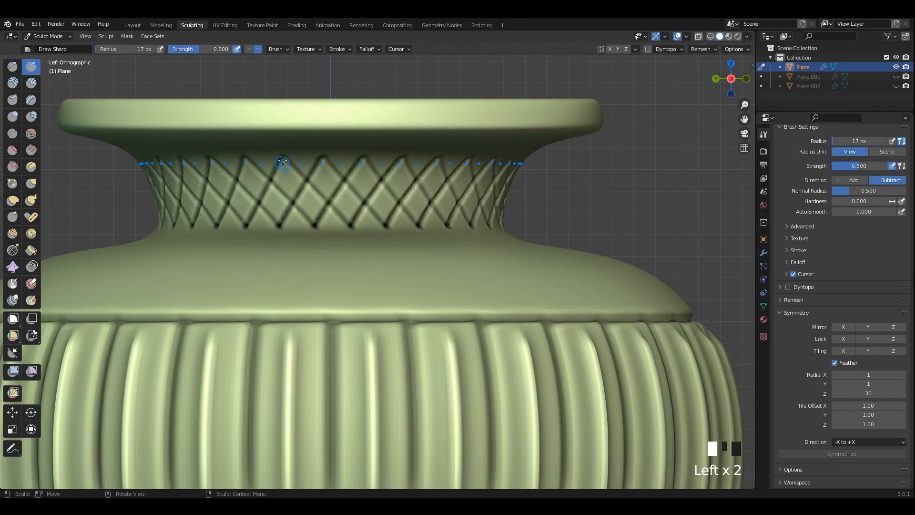
drag(349, 225, 349, 224)
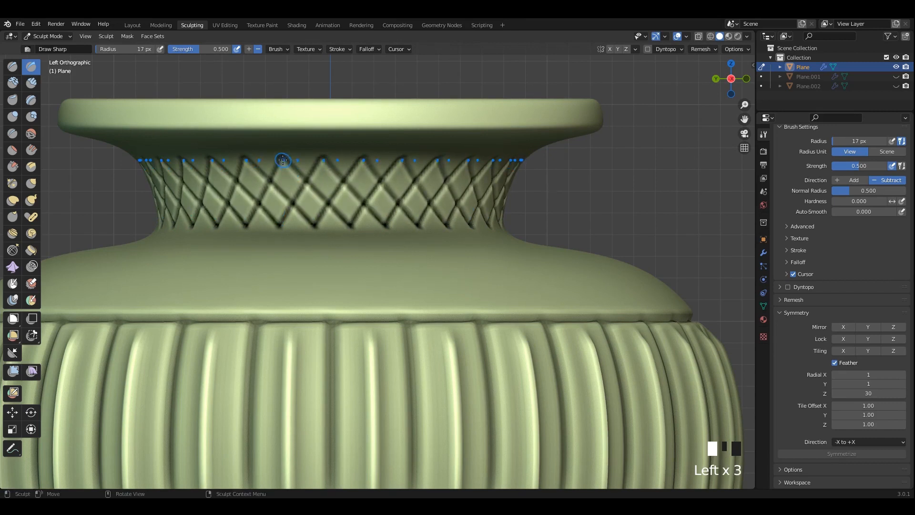
Carve ring grooves along the upper and lower edges of the neck's diamond lattice.
drag(322, 159, 286, 162)
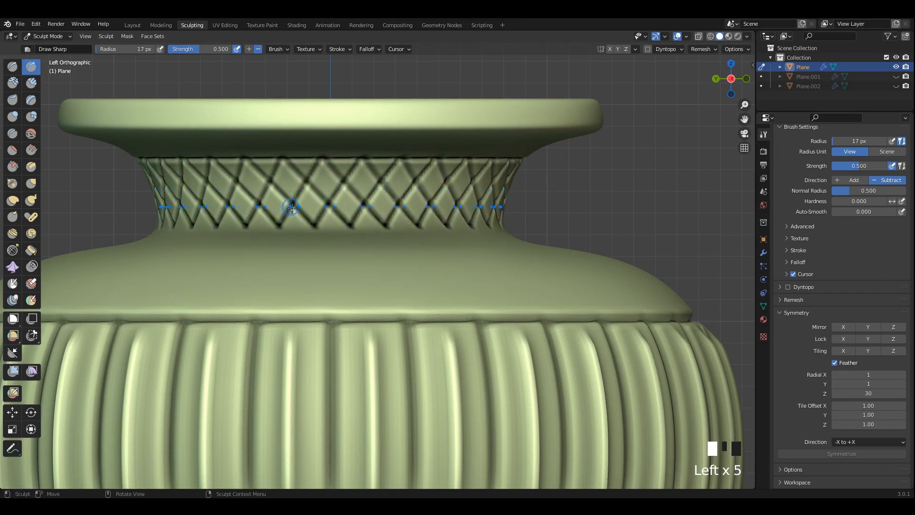
middle_drag(299, 231, 308, 226)
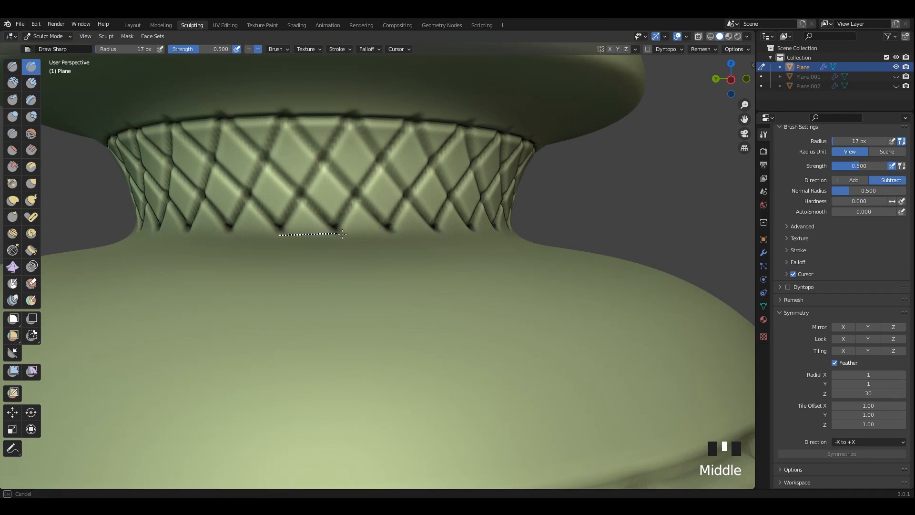
drag(342, 234, 342, 234)
drag(334, 234, 273, 236)
Switch to the Draw sculpting brush and set the radial symmetry on Z to 60.
scroll(334, 234, down, 1)
mouse_move(334, 212)
middle_down()
mouse_move(339, 237)
mouse_move(342, 227)
mouse_move(362, 229)
mouse_move(414, 268)
middle_up()
scroll(342, 228, down, 7)
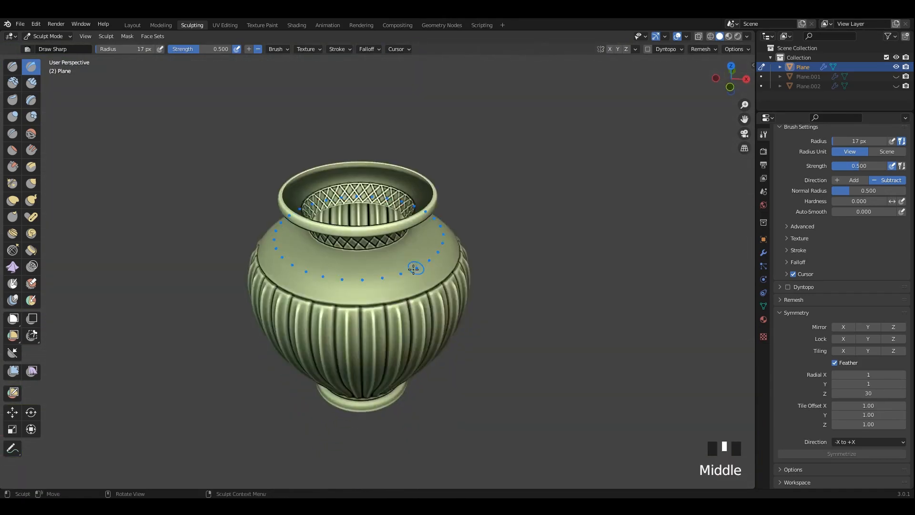
scroll(395, 268, up, 3)
shift+middle_drag(321, 239, 344, 251)
scroll(346, 272, up, 2)
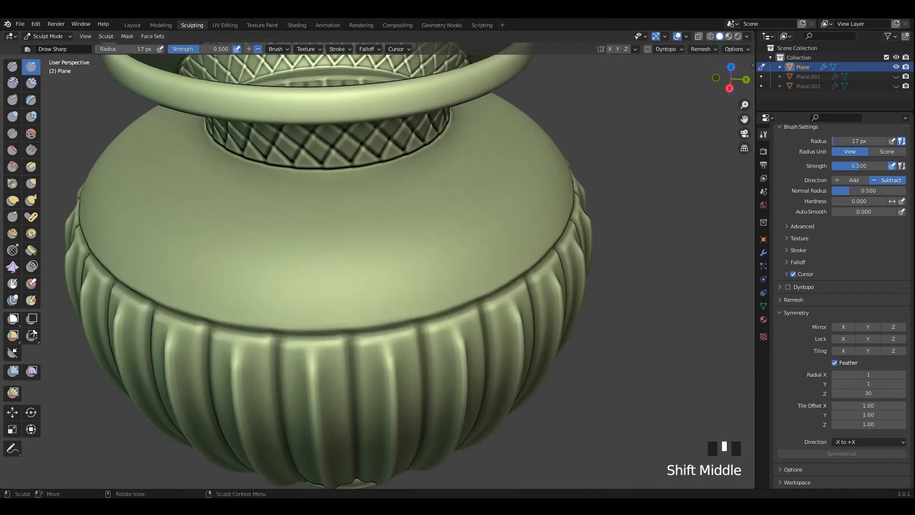
click(14, 72)
middle_drag(388, 297, 395, 325)
click(873, 390)
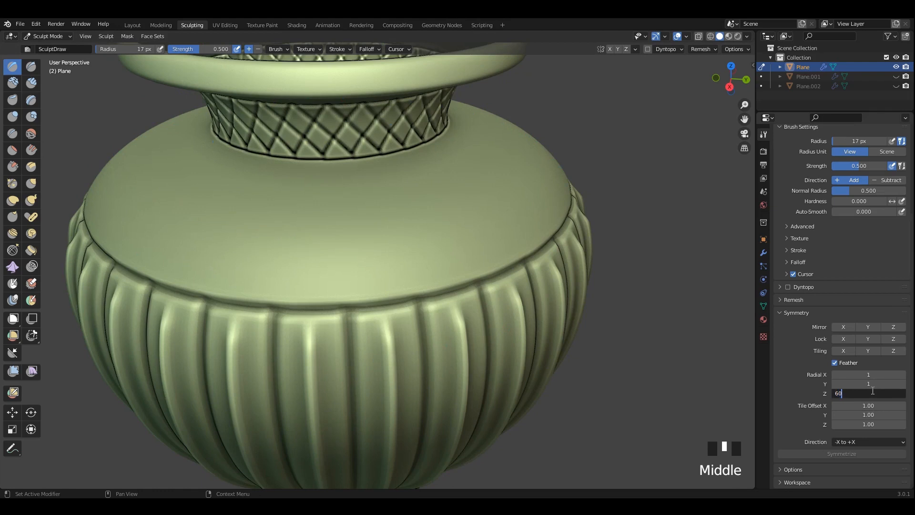
Try a ring of short raised strokes around the smooth shoulder, and undo it.
shift+middle_drag(372, 245, 352, 265)
drag(352, 265, 378, 302)
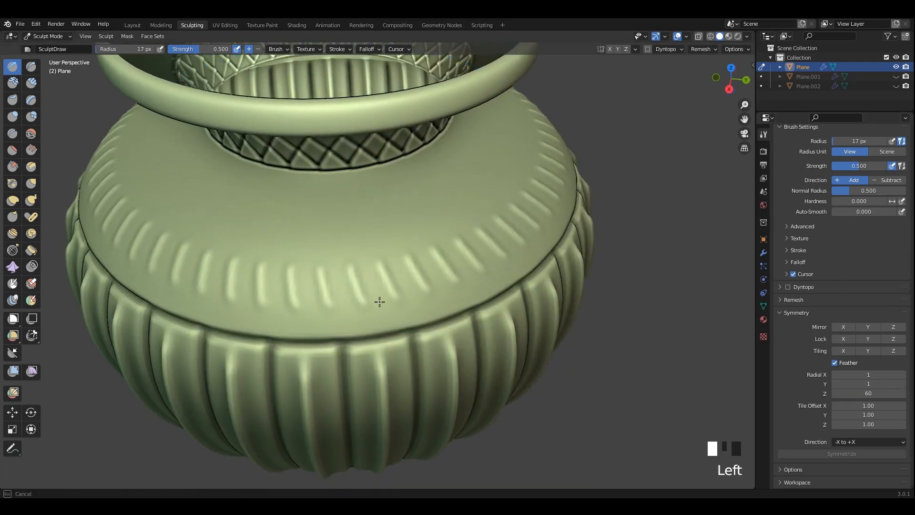
key(ctrl+z)
Set the Draw brush's stroke method to Anchored, test it on the shoulder and undo the test stroke.
key(e)
click(329, 259)
drag(329, 282, 348, 313)
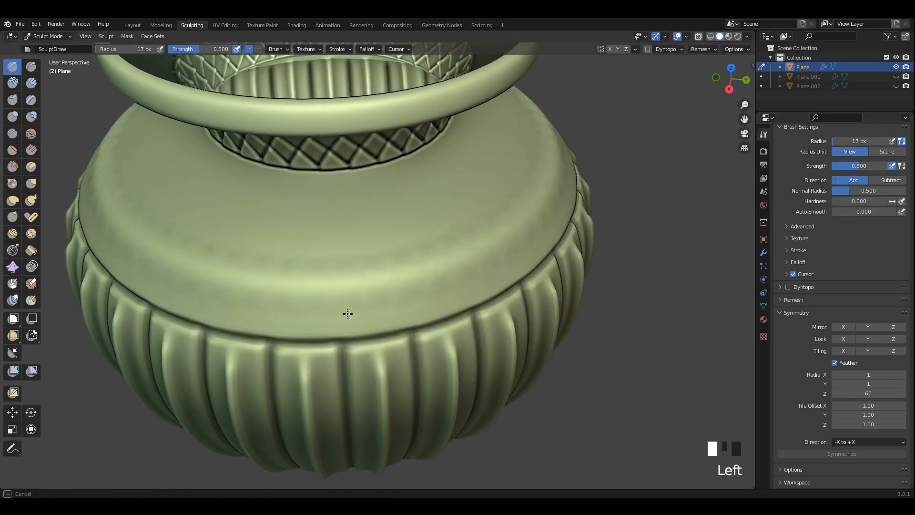
key(ctrl+z)
key(shift+f)
right_click(424, 266)
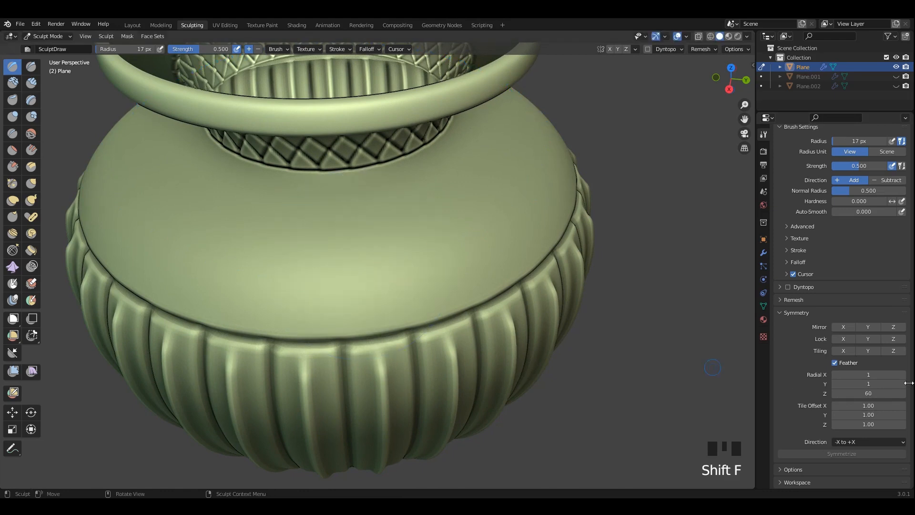
Change the Draw brush's falloff curve to Sphere.
click(800, 250)
click(804, 240)
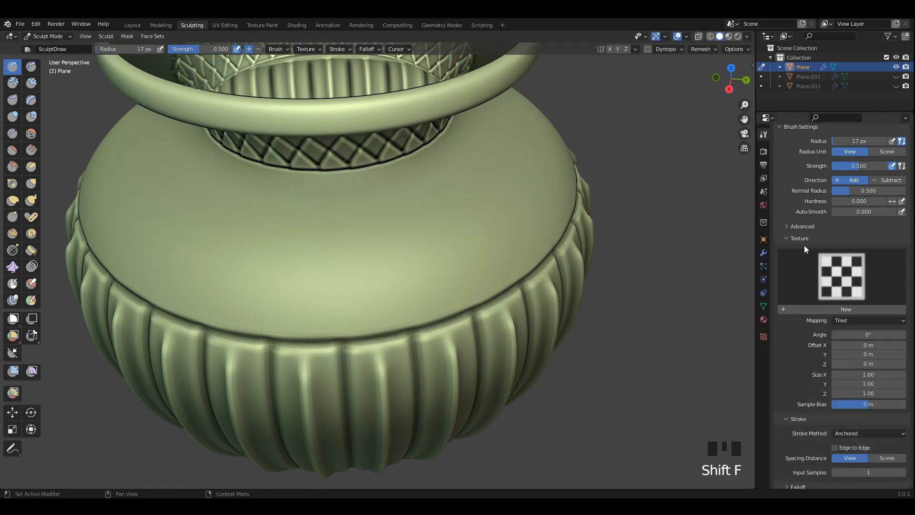
click(803, 241)
click(797, 248)
click(802, 263)
click(810, 276)
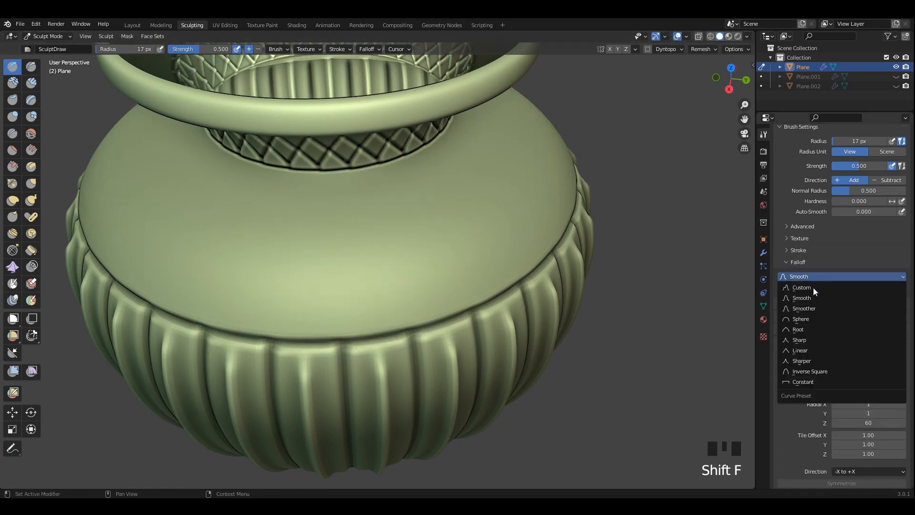
click(801, 319)
Test large anchored strokes over the shoulder, undo them and set the brush strength to 0.461.
drag(391, 268, 405, 320)
middle_drag(405, 321, 434, 238)
scroll(433, 236, up, 1)
key(shift+f)
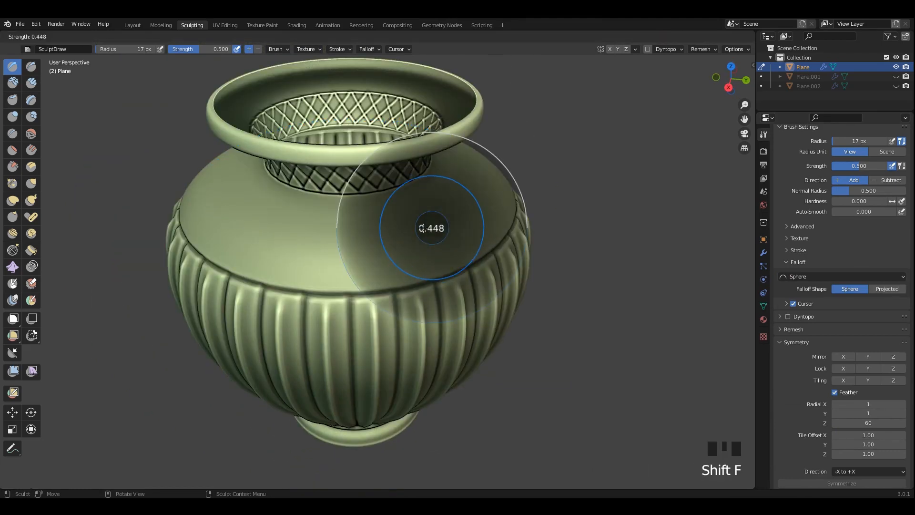
click(408, 231)
mouse_move(410, 238)
mouse_down()
mouse_move(423, 275)
mouse_move(429, 247)
mouse_move(411, 261)
mouse_move(425, 292)
mouse_up()
scroll(419, 237, up, 2)
key(ctrl+z)
key(shift+f)
click(403, 233)
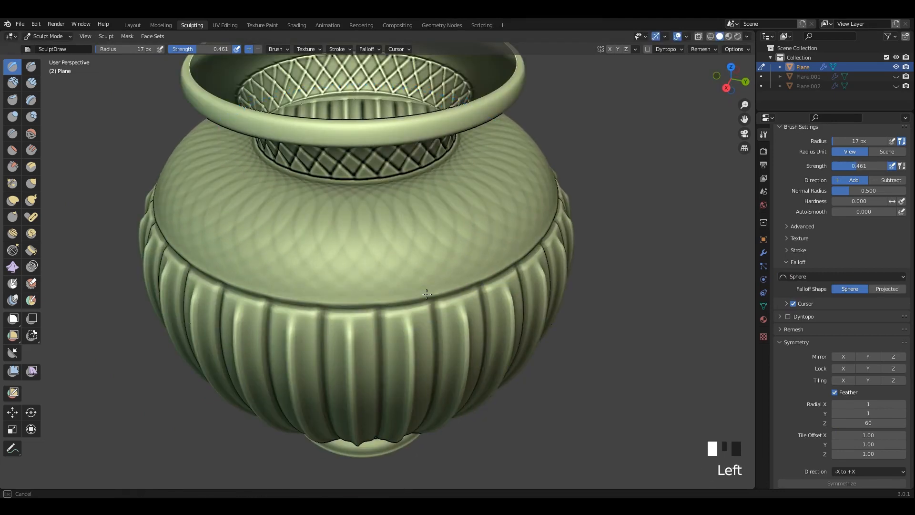
Try carving straight radial grooves from the neck to the shoulder edge with Draw Sharp at strength 0.500, and undo them.
scroll(425, 292, down, 3)
mouse_move(425, 292)
alt+middle_down()
mouse_move(498, 222)
mouse_move(538, 226)
mouse_move(496, 226)
alt+middle_up()
middle_drag(867, 426, 867, 395)
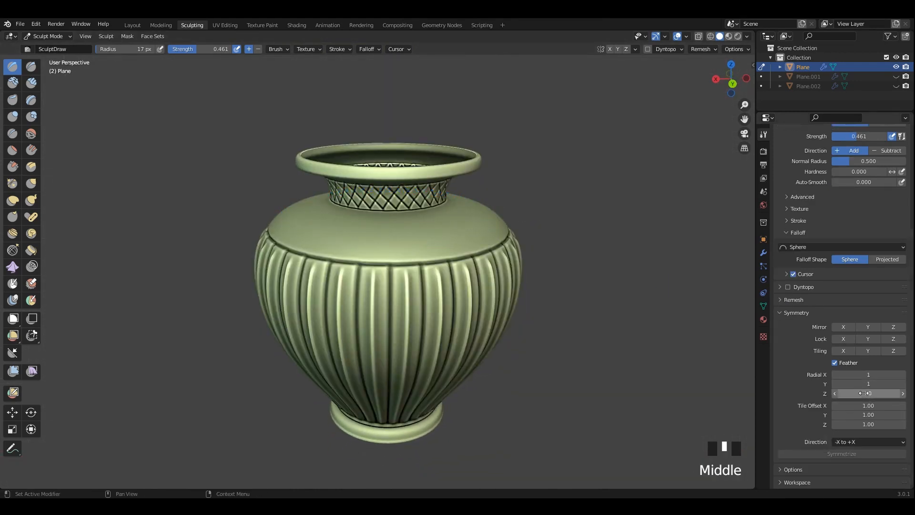
click(31, 67)
mouse_move(376, 224)
middle_down()
mouse_move(384, 229)
mouse_move(418, 174)
middle_up()
scroll(399, 239, up, 2)
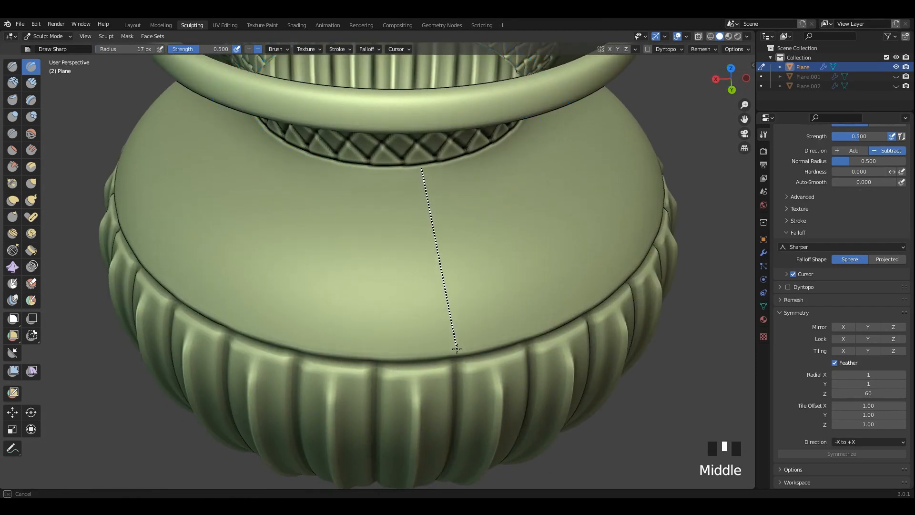
scroll(456, 260, down, 3)
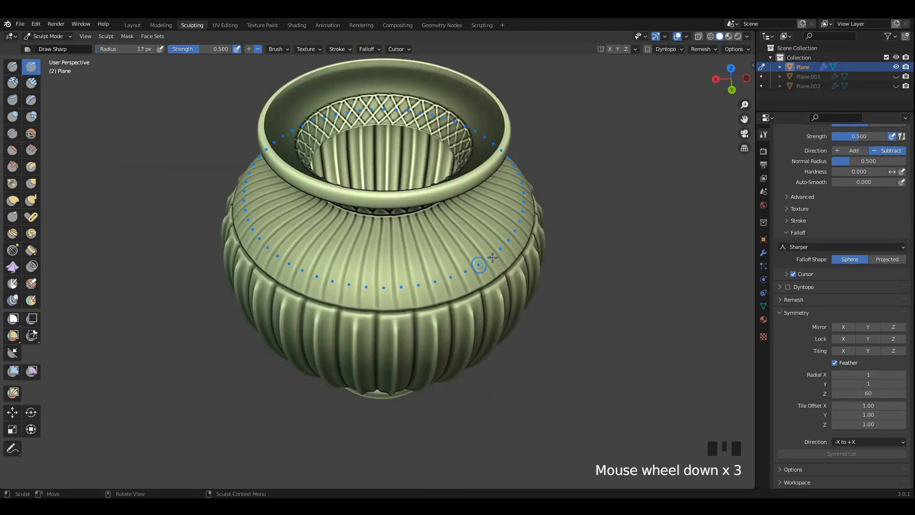
scroll(477, 260, up, 1)
mouse_move(460, 260)
middle_down()
mouse_move(467, 263)
mouse_move(388, 260)
mouse_move(394, 241)
middle_up()
key(ctrl+z)
Set the Draw Sharp strength to 0.885 and carve straight radial grooves from the neck down to the shoulder edge.
shift+scroll(388, 259, up, 2)
key(shift+f)
click(423, 239)
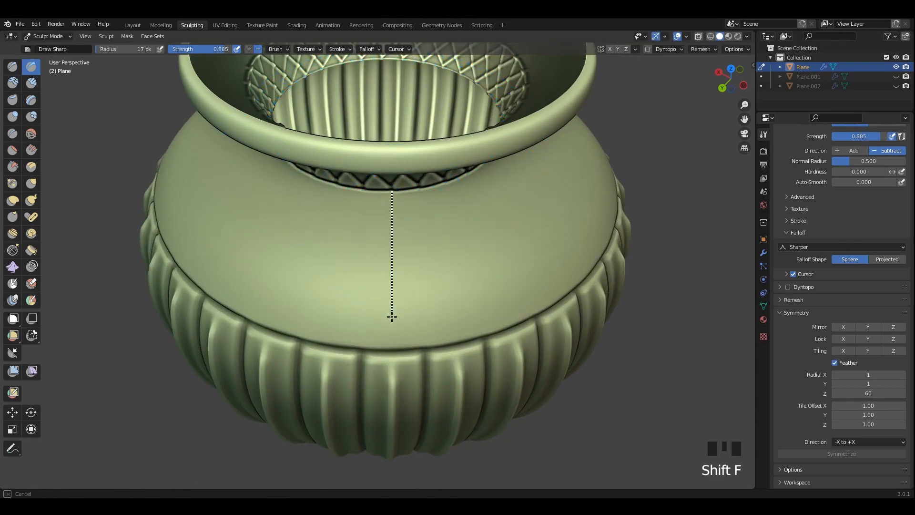
drag(397, 346, 397, 348)
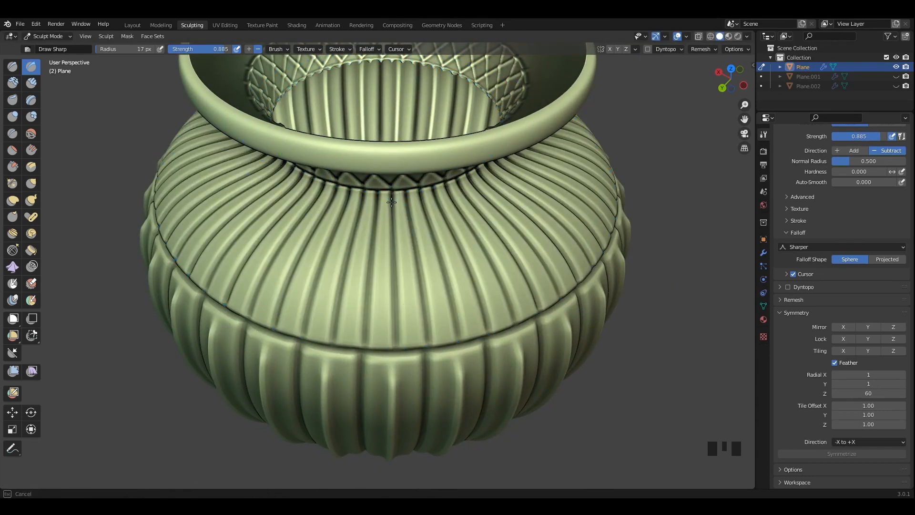
scroll(476, 311, down, 3)
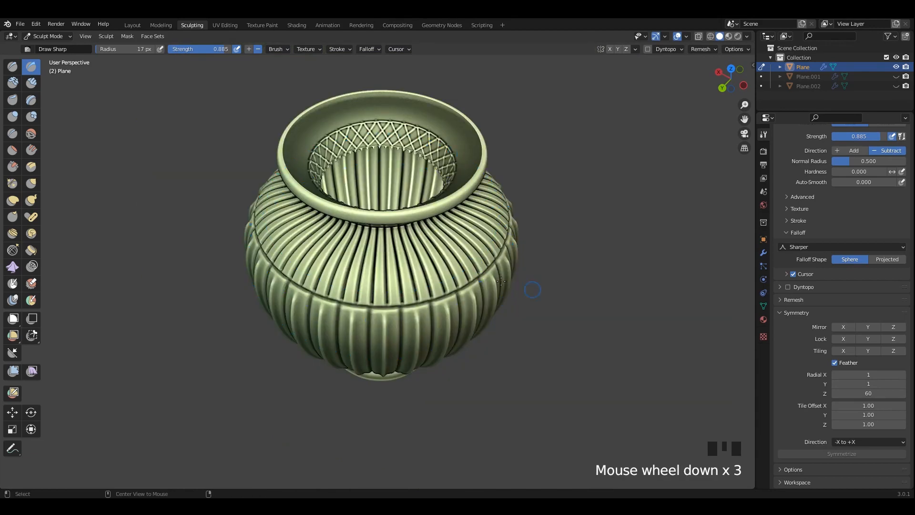
Emboss a scalloped, overlapping pattern around the vase's rim and its underside with the anchored Draw brush.
alt+middle_drag(476, 310, 420, 238)
scroll(416, 234, down, 2)
shift+scroll(416, 233, up, 1)
scroll(416, 233, up, 8)
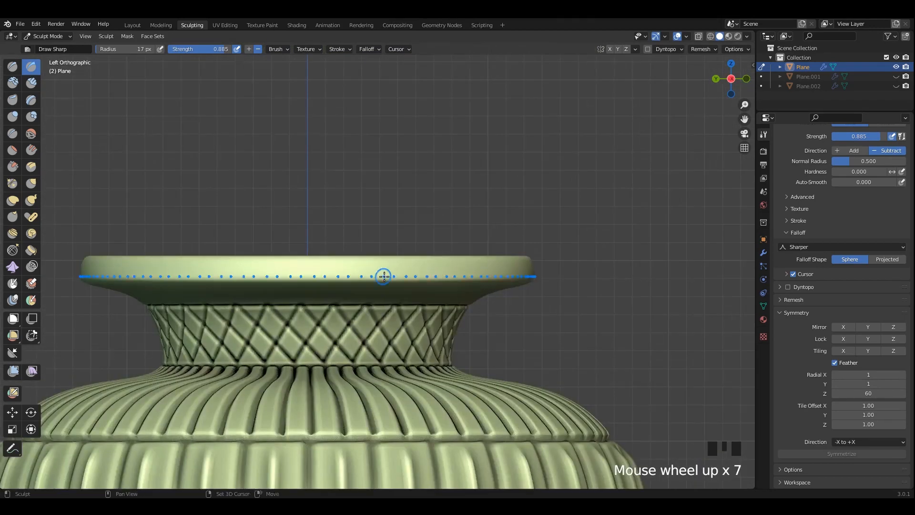
click(7, 69)
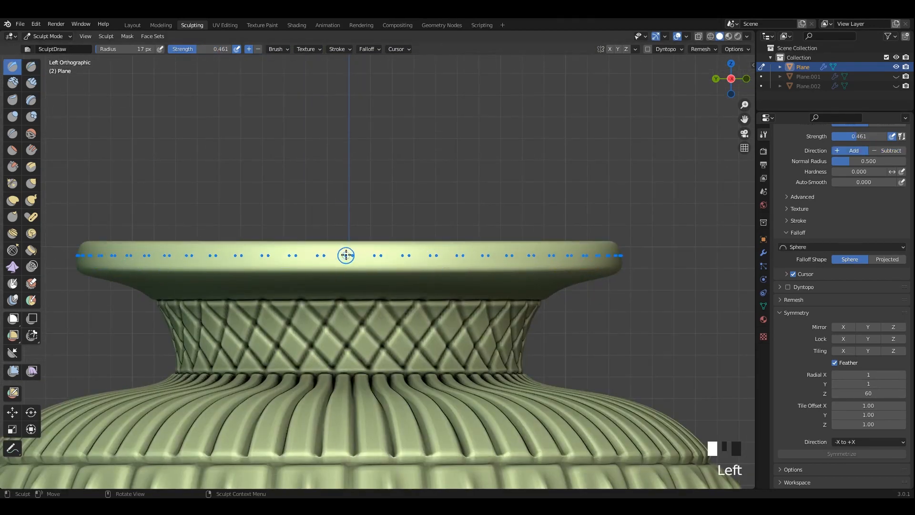
click(346, 255)
middle_drag(353, 262, 350, 236)
scroll(355, 261, up, 1)
mouse_move(356, 262)
mouse_down()
mouse_move(354, 224)
mouse_move(354, 283)
mouse_up()
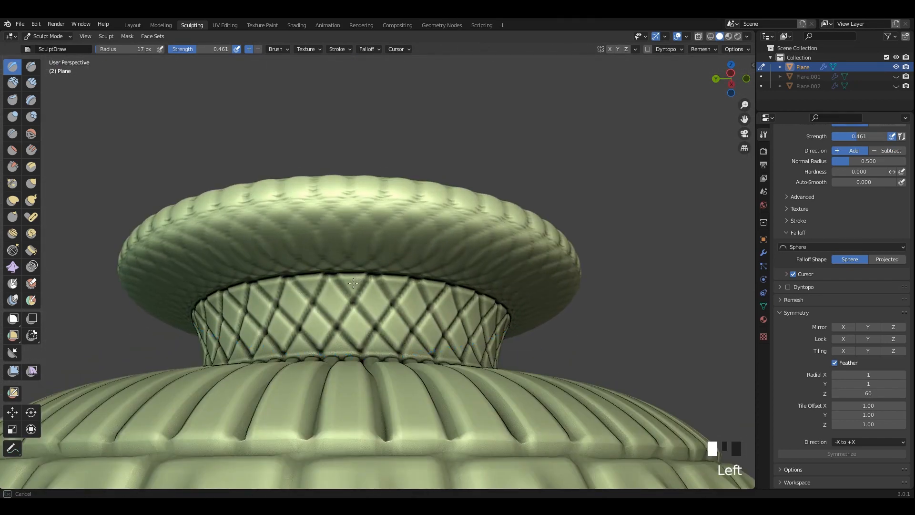
Undo the first foot stroke, set the Draw brush strength to 0.655 and emboss a scale pattern around the foot ring.
mouse_move(353, 284)
alt+middle_down()
mouse_move(445, 255)
mouse_move(453, 291)
alt+middle_up()
scroll(446, 255, down, 5)
shift+middle_drag(462, 321, 463, 200)
shift+middle_drag(460, 352, 455, 254)
scroll(455, 254, up, 1)
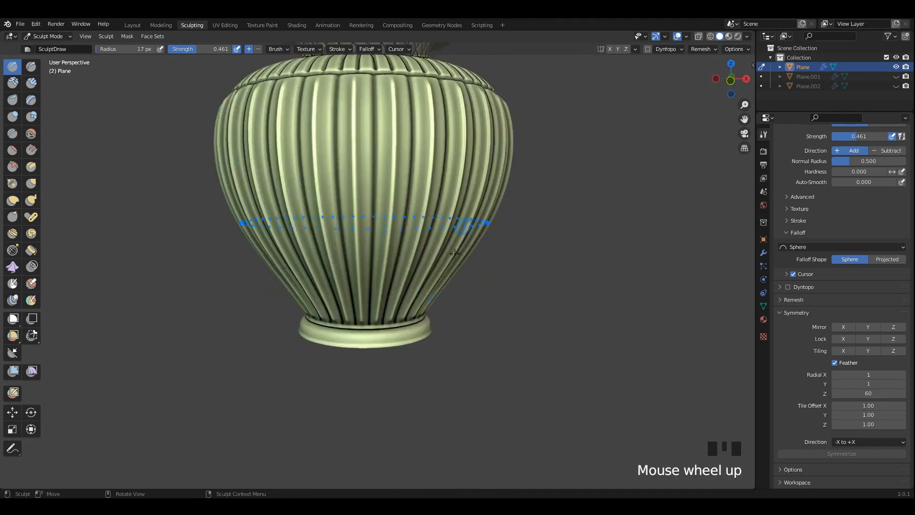
scroll(454, 254, up, 4)
drag(408, 336, 424, 363)
key(ctrl+z)
key(shift+f)
click(406, 350)
scroll(439, 328, down, 4)
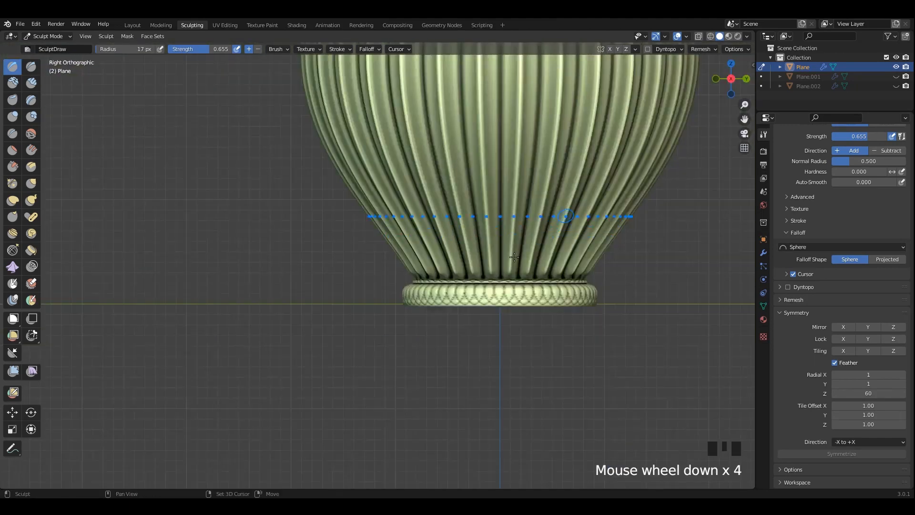
Return to the Layout workspace and unhide the other two vases.
middle_drag(579, 259, 198, 78)
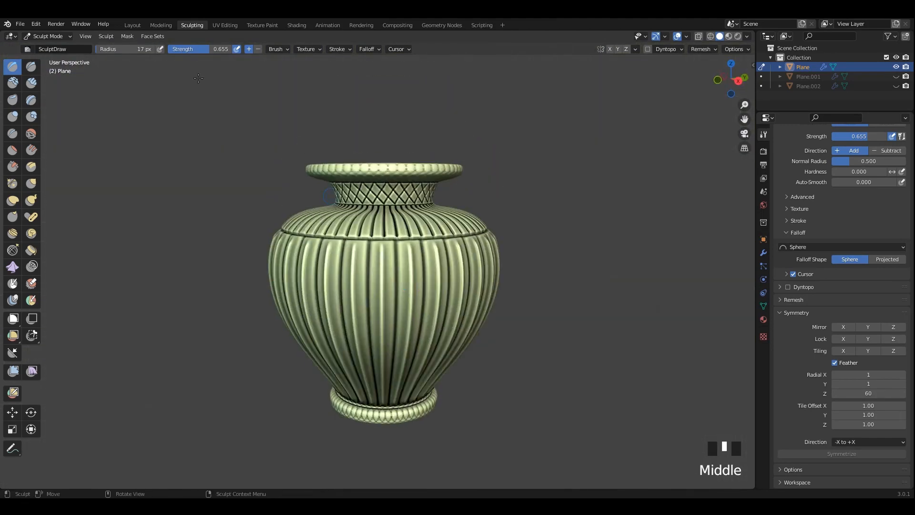
click(133, 24)
middle_drag(492, 195, 447, 203)
key(alt+h)
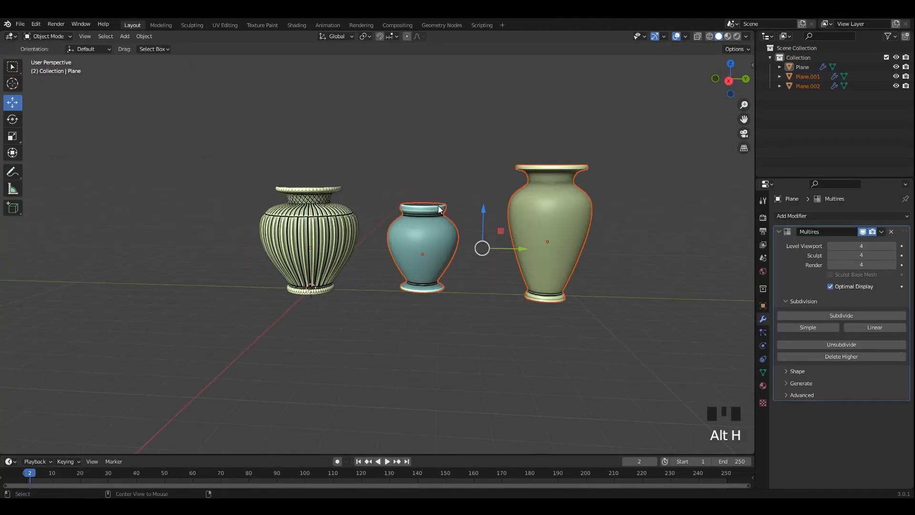
Select the small middle vase, hide the other two and open it in the Sculpting workspace.
click(440, 208)
key(KP_Divide)
alt+middle_drag(502, 259, 506, 240)
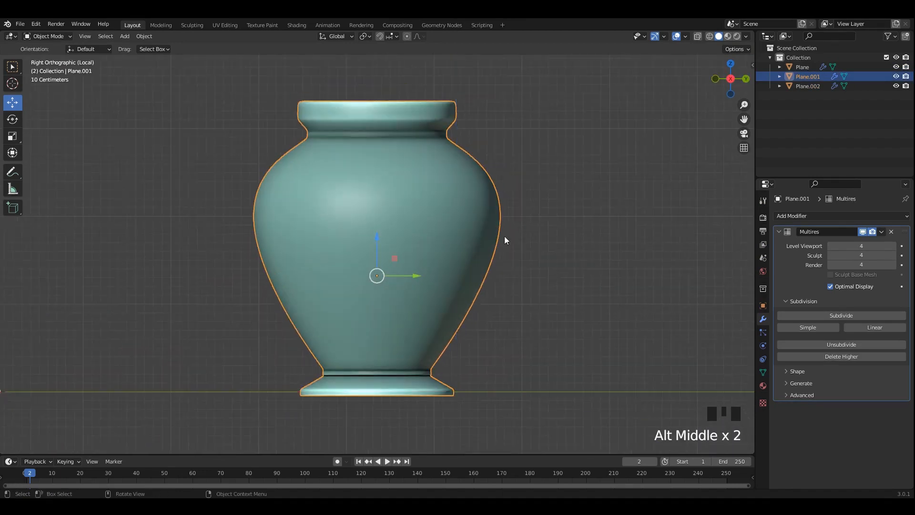
key(shift+h)
click(192, 25)
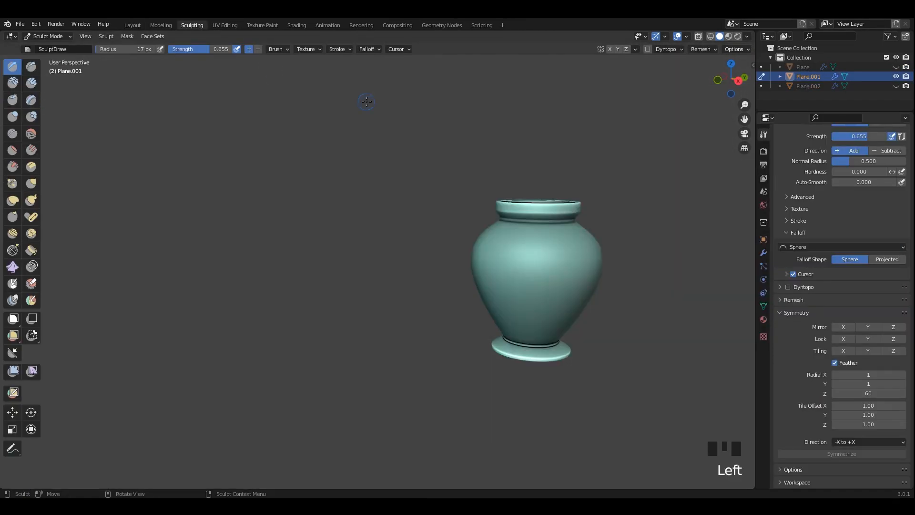
Switch to the Draw Sharp brush for the middle vase and set the radial symmetry on Z to 40.
middle_drag(365, 102, 267, 115)
scroll(429, 229, up, 5)
shift+middle_drag(429, 226, 434, 240)
scroll(435, 240, down, 2)
click(31, 66)
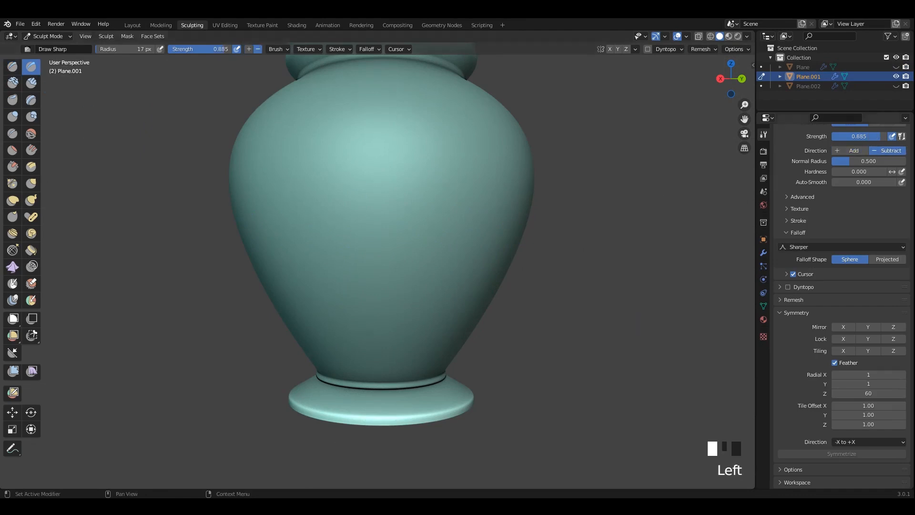
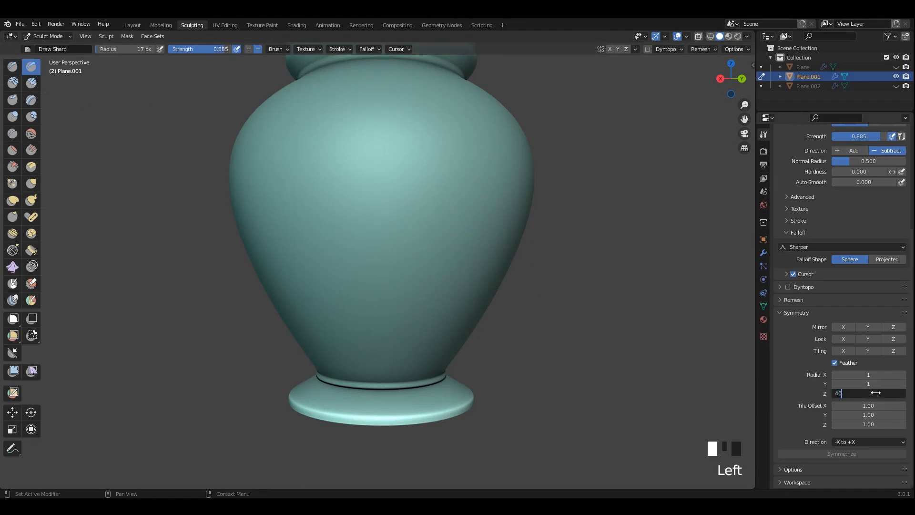
key(Return)
Try carving a dashed ring groove high on the shoulder, and undo it.
mouse_move(517, 296)
alt+middle_down()
mouse_move(373, 231)
mouse_move(385, 205)
mouse_move(377, 221)
alt+middle_up()
scroll(380, 233, up, 3)
scroll(387, 224, down, 1)
drag(395, 165, 395, 165)
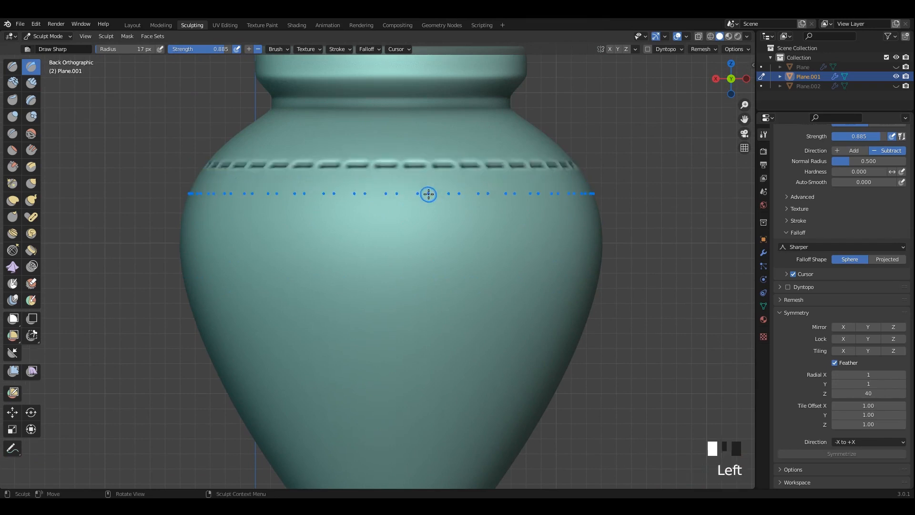
key(ctrl+z)
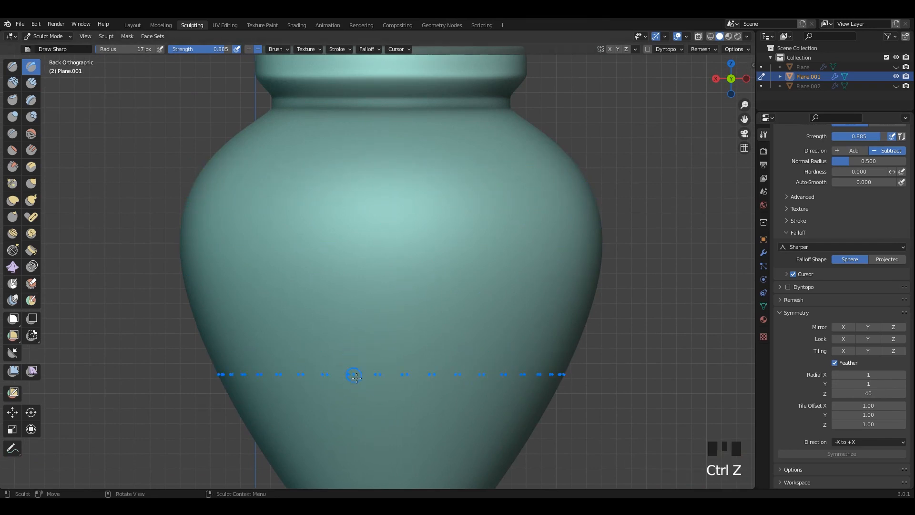
Carve dashed ring grooves around the lower body and around the shoulder of the vase.
drag(356, 377, 356, 377)
shift+middle_drag(394, 304, 384, 314)
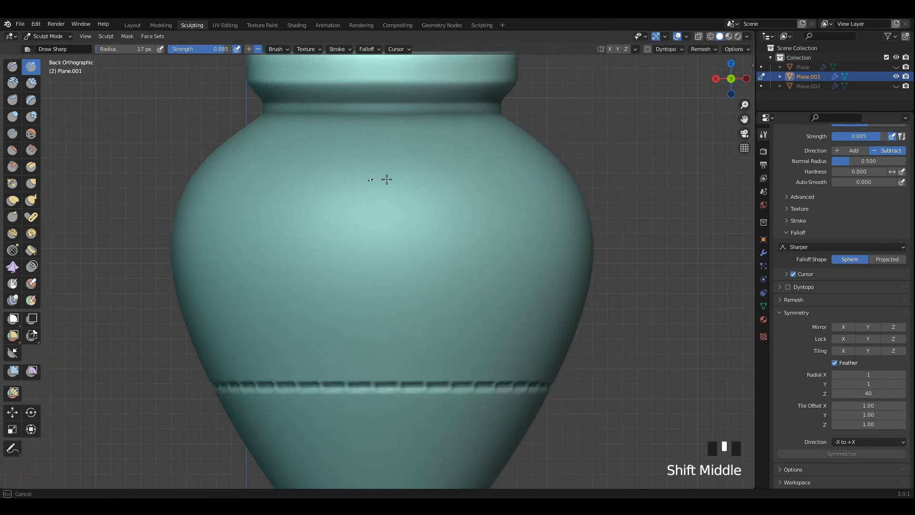
drag(395, 188, 396, 187)
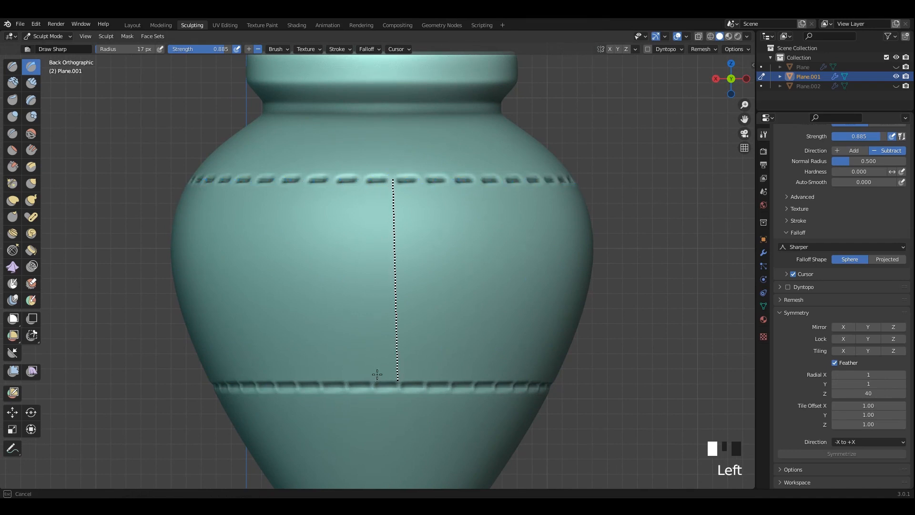
Undo the first vertical stroke and carve evenly repeated vertical grooves joining the two dashed rings.
scroll(462, 225, down, 2)
scroll(416, 230, up, 2)
key(ctrl+z)
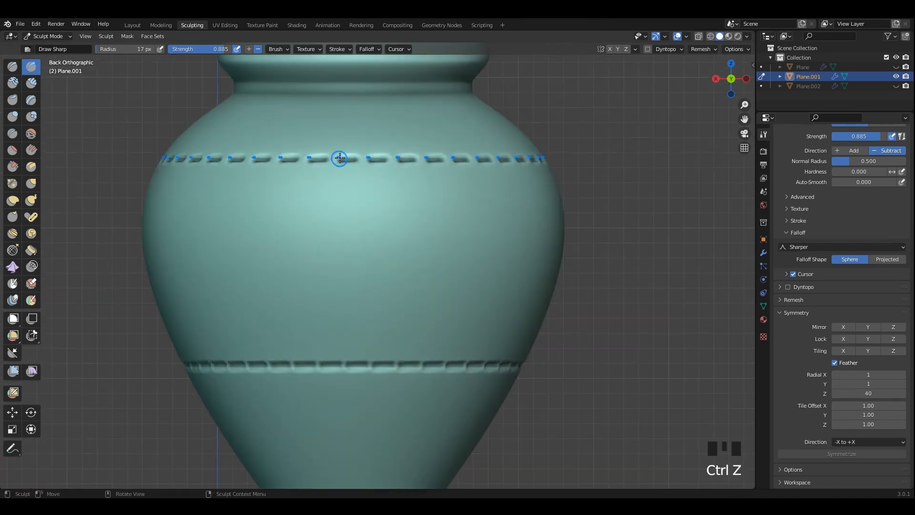
drag(346, 366, 361, 364)
shift+middle_drag(363, 379, 368, 364)
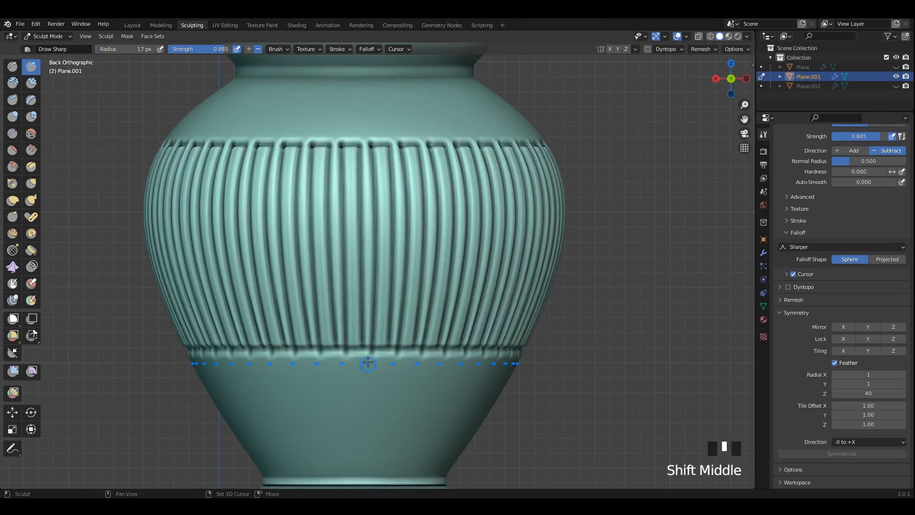
scroll(422, 367, down, 2)
shift+middle_drag(422, 367, 400, 315)
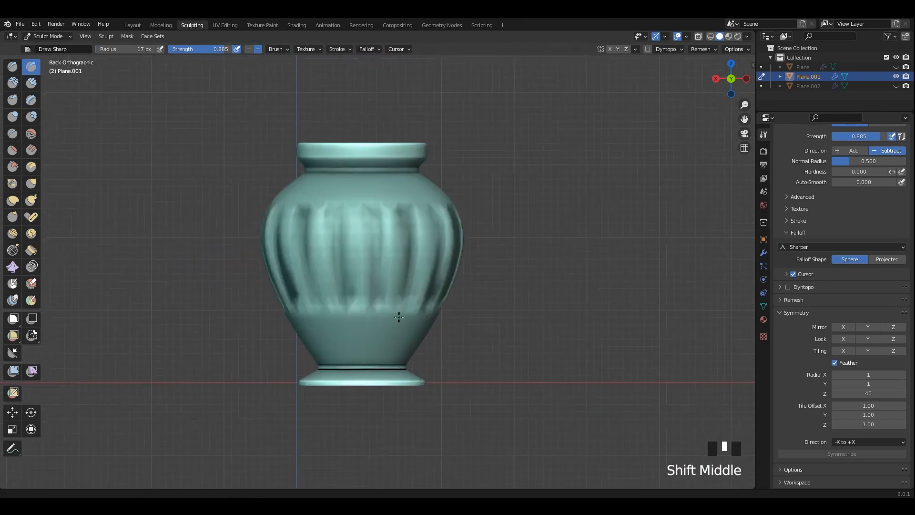
scroll(386, 339, up, 1)
shift+drag(360, 341, 387, 340)
shift+drag(452, 351, 452, 351)
mouse_move(452, 351)
shift+middle_down()
mouse_move(380, 203)
mouse_move(376, 248)
shift+middle_up()
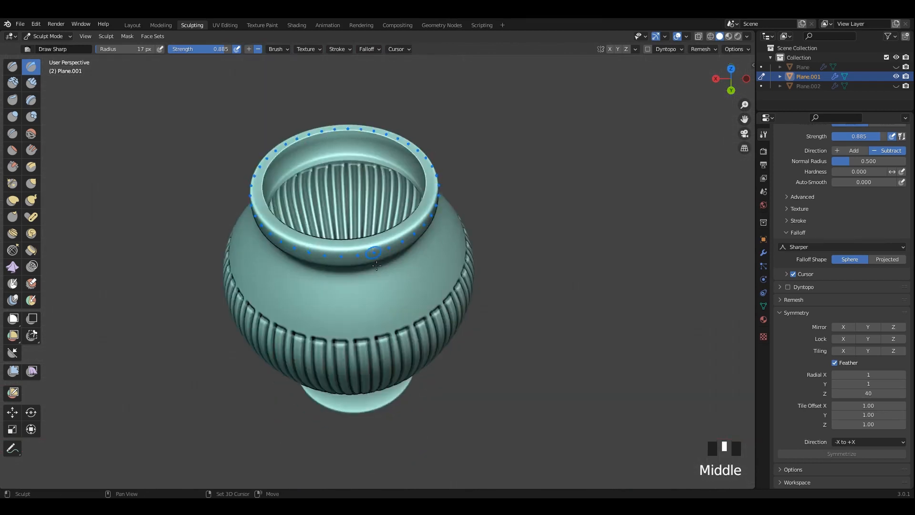
Set the radial symmetry on Z to 50, try carving a groove around the base of the neck, and undo the attempts.
scroll(388, 241, up, 2)
scroll(363, 224, up, 1)
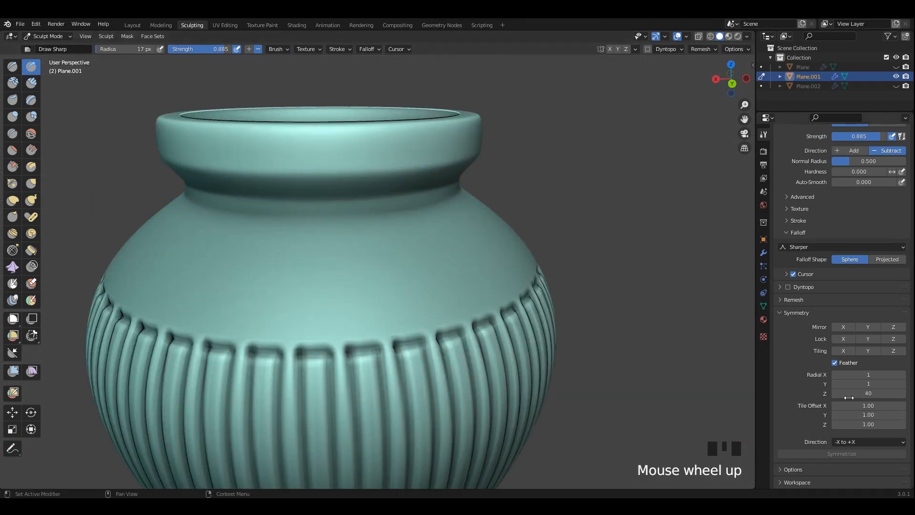
double_click(339, 219)
middle_click(342, 225)
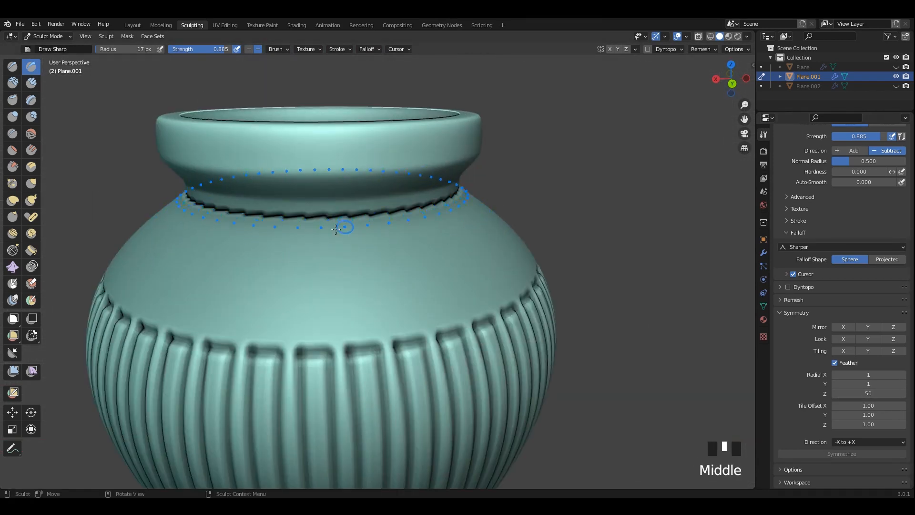
key(ctrl+z)
ctrl+click(320, 220)
key(ctrl+z)
click(324, 220)
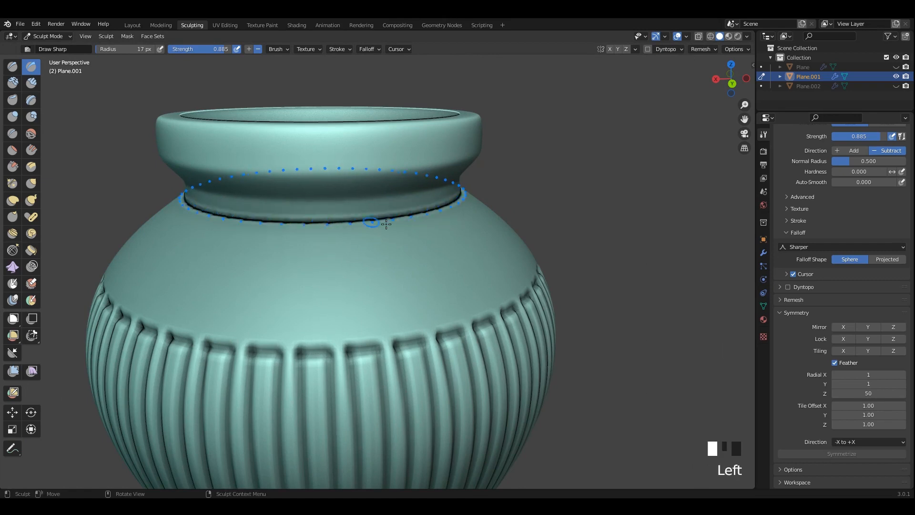
key(ctrl+z)
Lower the brush strength to 0.612, try carving the groove at the base of the neck again, and undo it.
key(shift+f)
middle_drag(345, 220, 308, 241)
click(309, 243)
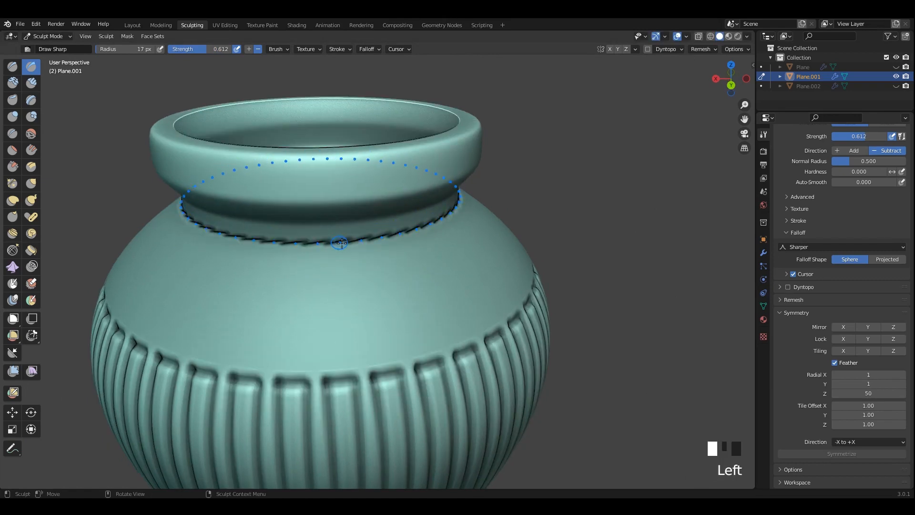
key(ctrl+z)
click(308, 243)
key(ctrl+z)
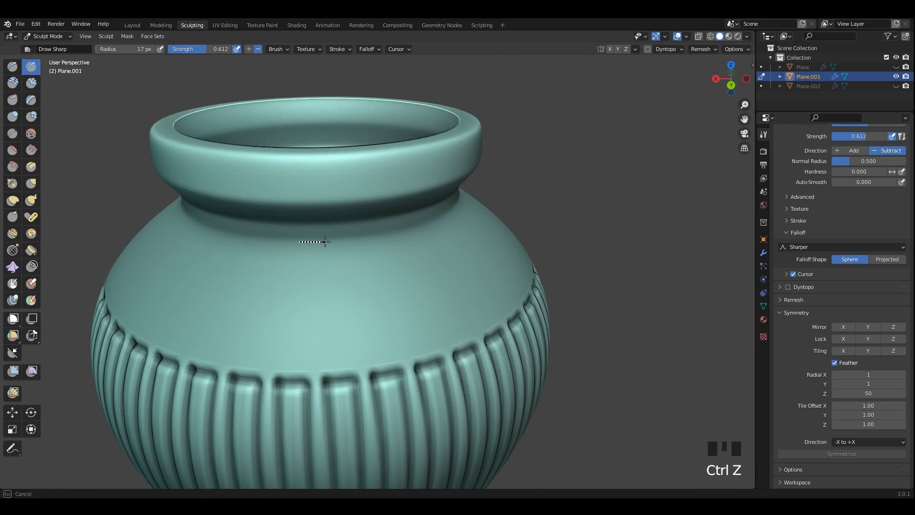
Raise a thin ridge around the base of the neck and another just above the vertical grooves on the shoulder.
ctrl+click(325, 241)
shift+middle_drag(335, 245, 348, 293)
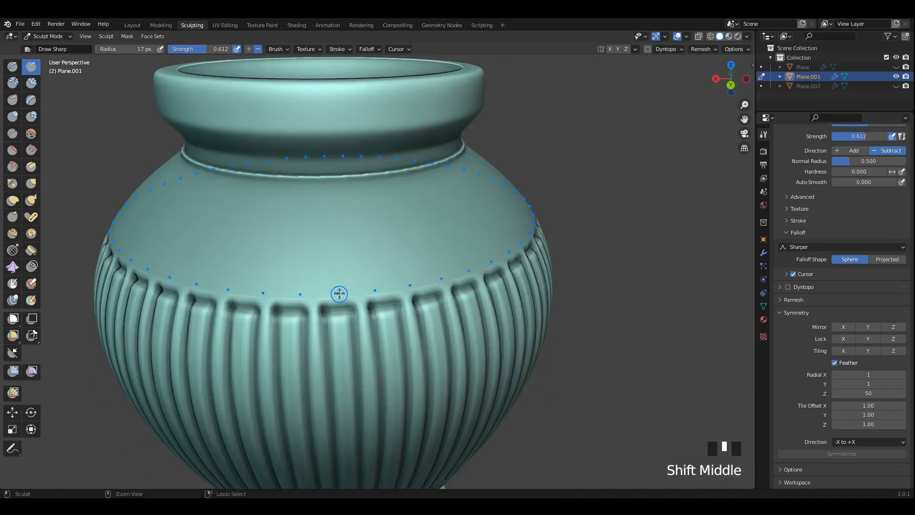
ctrl+drag(385, 288, 384, 288)
middle_drag(378, 273, 377, 286)
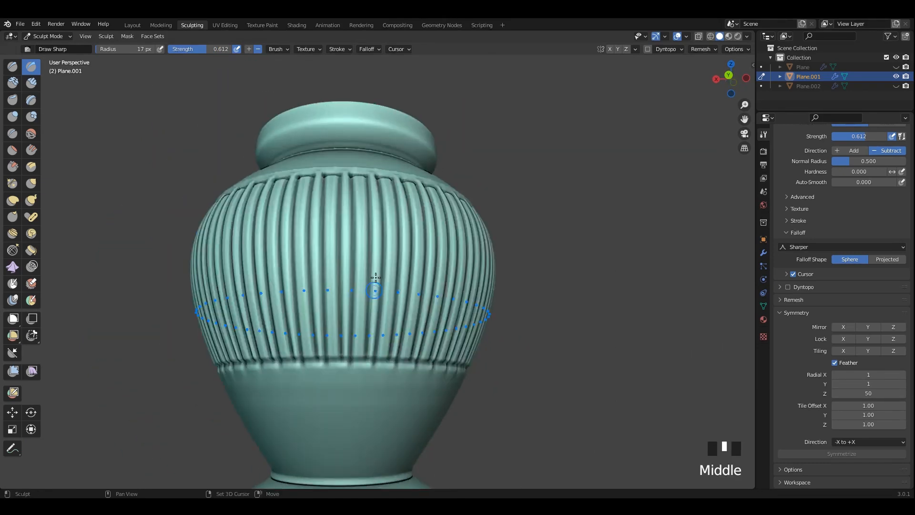
Try adding a ring just below the lower ends of the vertical grooves, and undo it.
scroll(358, 297, up, 4)
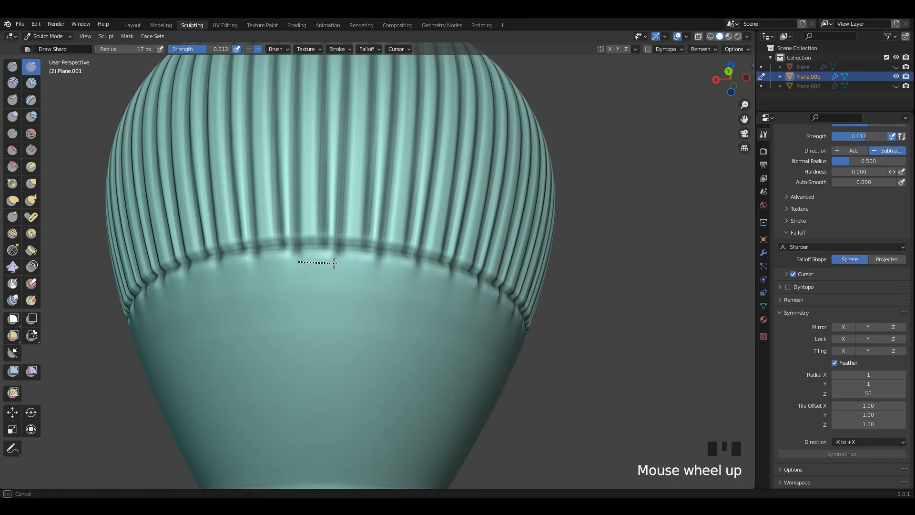
drag(341, 261, 371, 263)
scroll(391, 265, down, 3)
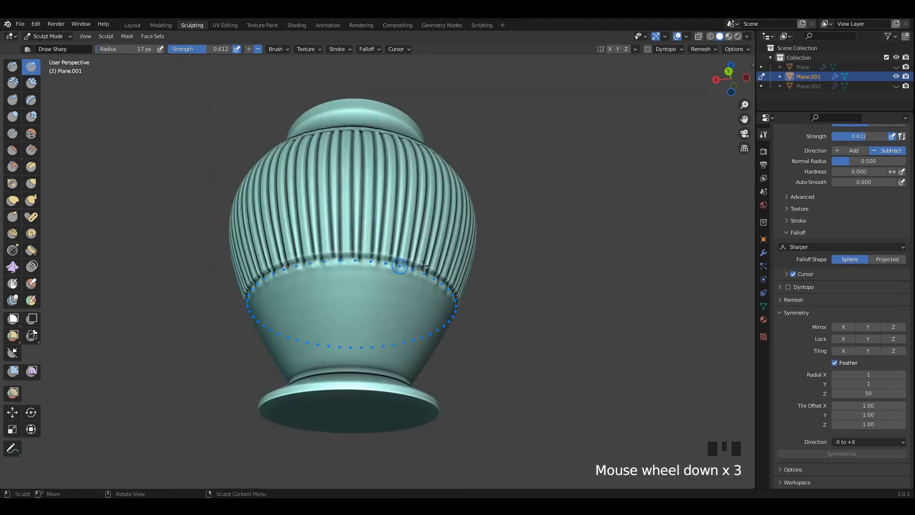
alt+middle_drag(399, 266, 416, 279)
key(z)
key(ctrl+z)
key(ctrl+z)
Switch to the Draw brush, try sculpting a bead row around the middle of the lower body, and undo it.
mouse_move(538, 257)
middle_down()
mouse_move(422, 260)
mouse_move(474, 279)
middle_up()
click(13, 66)
scroll(339, 285, up, 3)
click(339, 284)
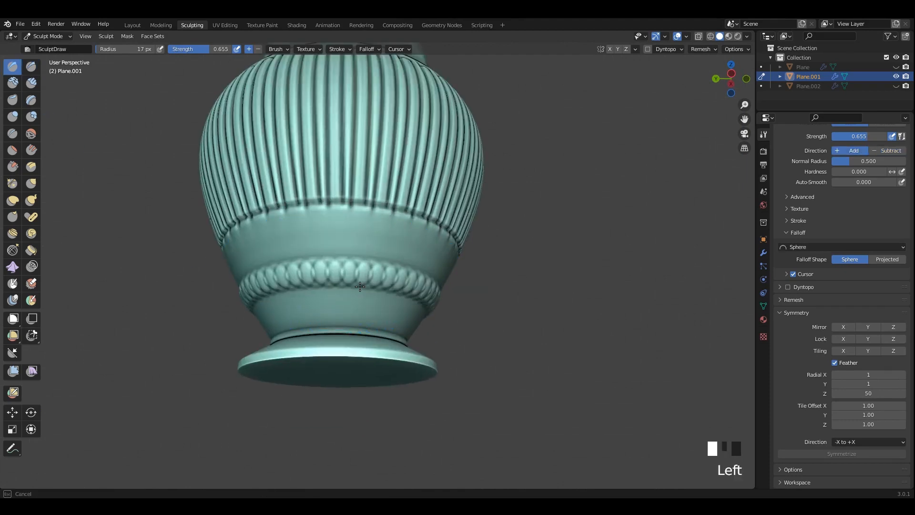
key(ctrl+z)
Sculpt a row of raised beads directly below the vertical grooves and another directly above them on the shoulder.
scroll(356, 241, up, 2)
click(356, 246)
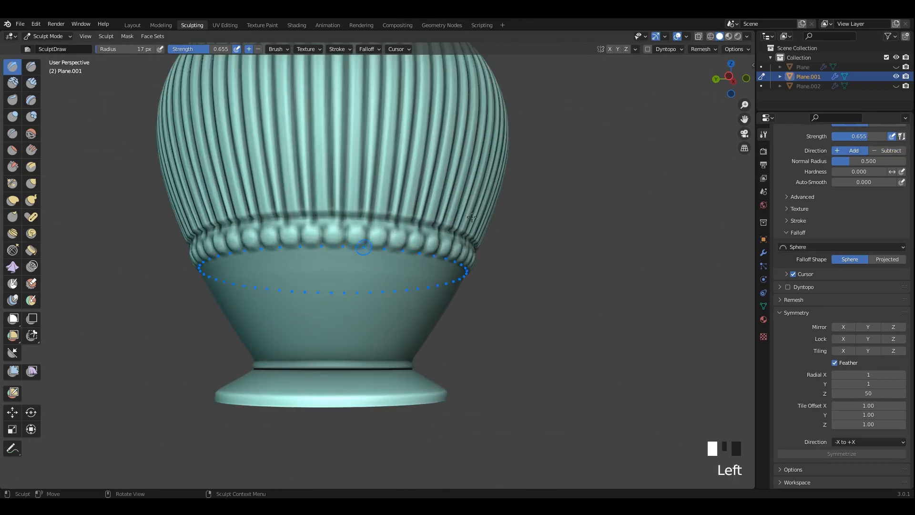
shift+middle_drag(356, 245, 388, 246)
scroll(366, 273, up, 3)
click(353, 262)
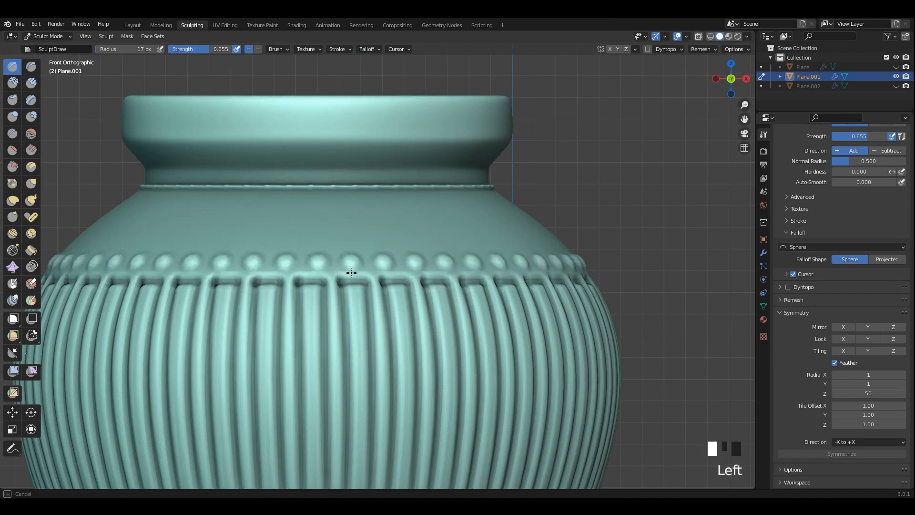
scroll(353, 261, down, 5)
shift+middle_drag(396, 316, 385, 282)
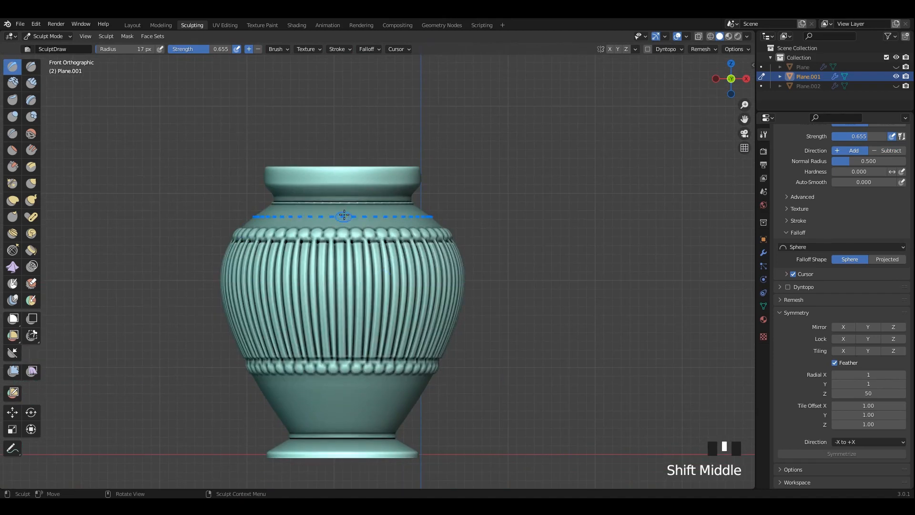
Try a row of small beads below the neck, undo it, and sculpt a row of elongated beads there instead.
middle_drag(344, 215, 357, 247)
scroll(357, 247, up, 6)
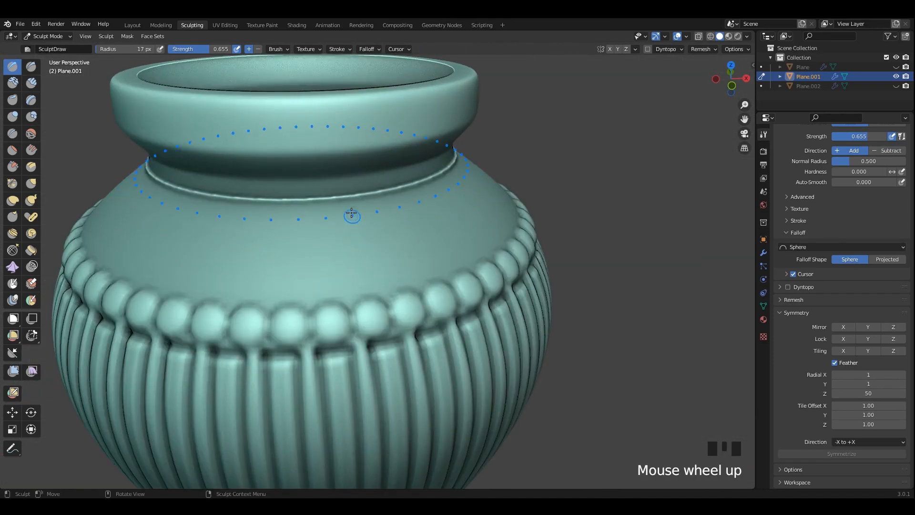
click(348, 212)
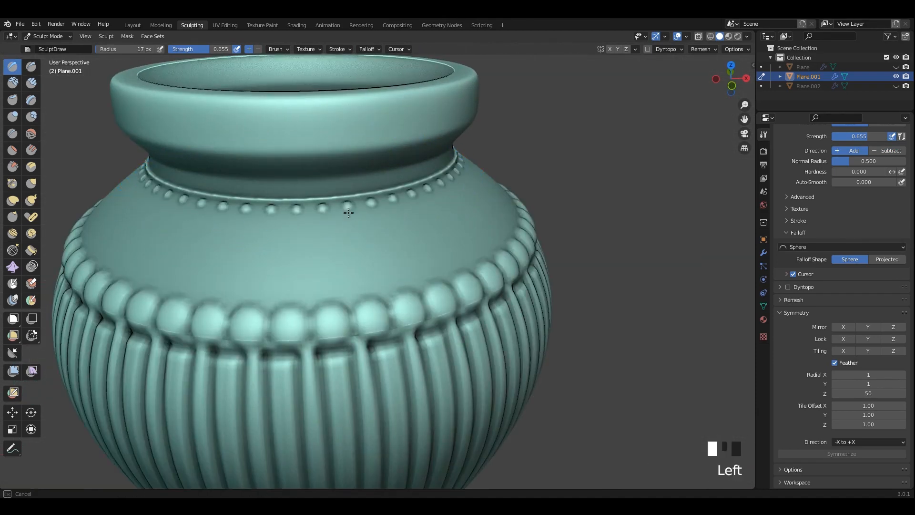
key(ctrl+z)
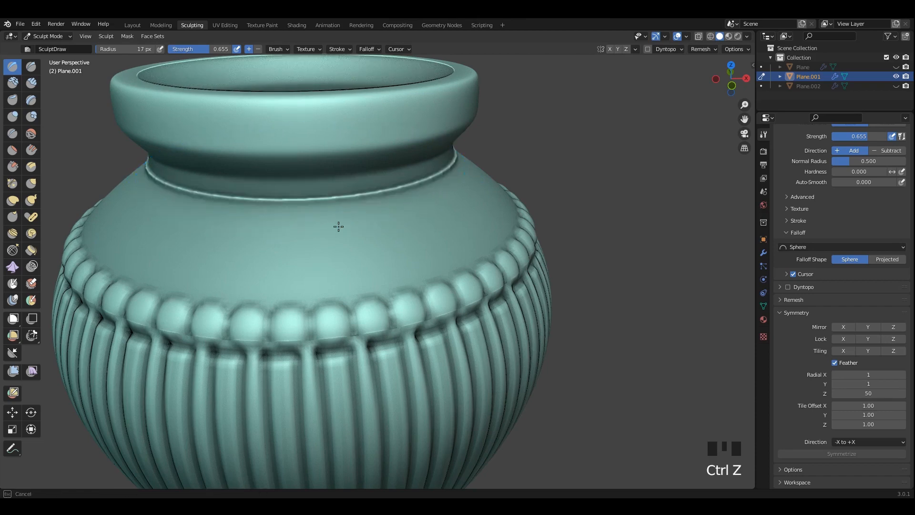
alt+middle_drag(338, 227, 534, 32)
Sculpt a band of elongated beads around the narrow part of the body just above the foot.
middle_drag(535, 320, 368, 272)
scroll(367, 271, up, 4)
drag(371, 306, 374, 330)
scroll(400, 319, down, 4)
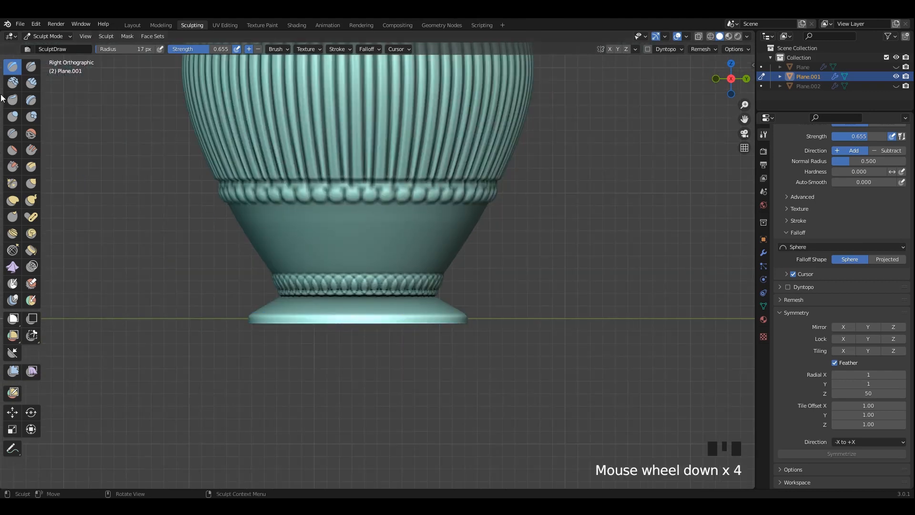
Switch to the Draw Sharp brush and carve evenly repeated radial grooves across the foot from its neck to its rim.
click(31, 67)
middle_drag(333, 248, 382, 313)
scroll(382, 313, up, 3)
shift+scroll(352, 305, up, 1)
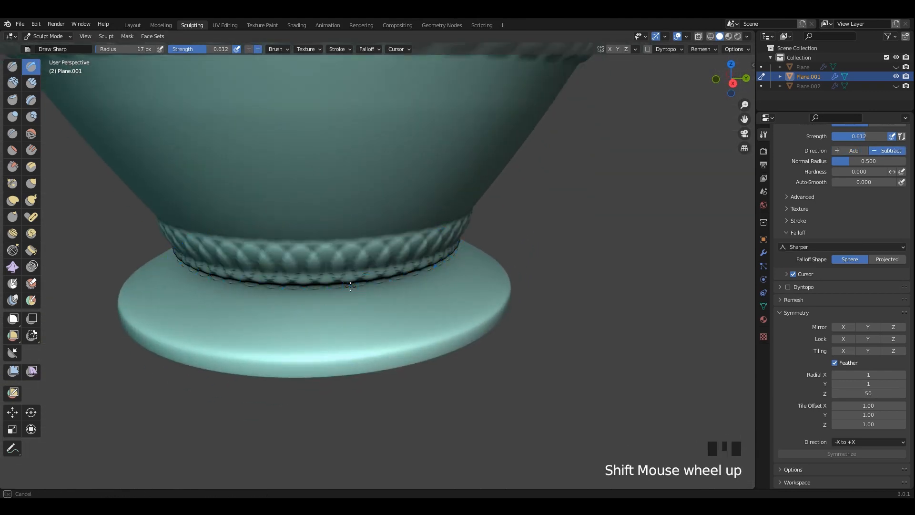
drag(378, 351, 379, 348)
mouse_move(402, 307)
middle_down()
mouse_move(287, 308)
mouse_move(400, 319)
middle_up()
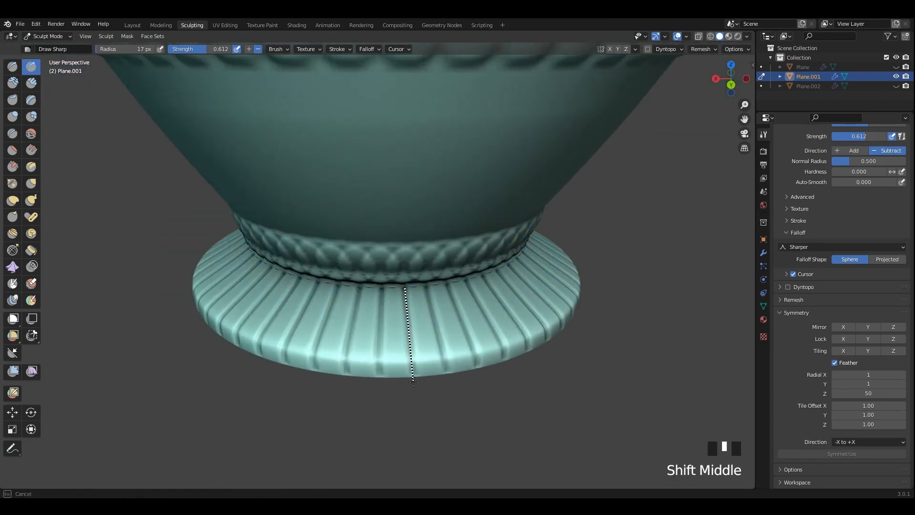
drag(414, 382, 405, 289)
Try carving crossing diagonal grooves on the lower body between the two bead bands, and undo them.
alt+middle_drag(446, 324, 441, 214)
mouse_move(441, 214)
shift+middle_down()
mouse_move(425, 258)
mouse_move(400, 268)
shift+middle_up()
shift+scroll(286, 186, up, 1)
scroll(281, 184, up, 1)
drag(281, 183, 333, 261)
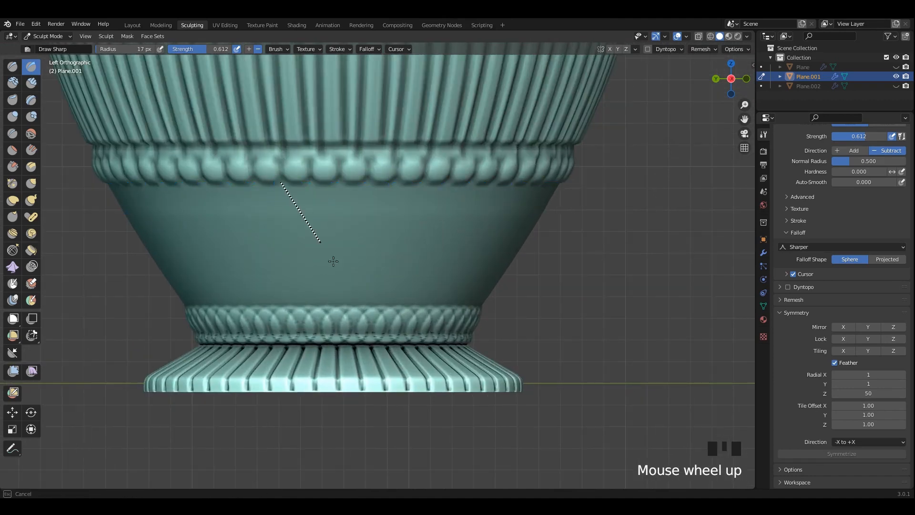
drag(357, 305, 358, 305)
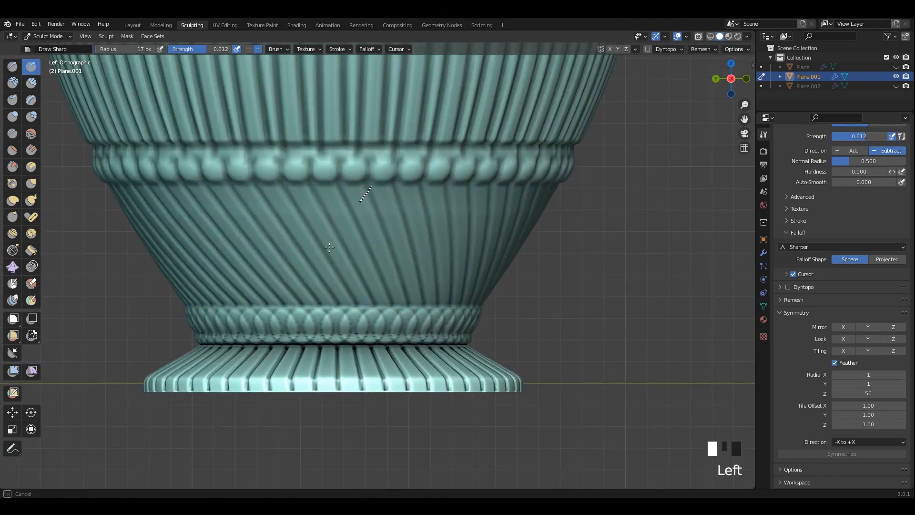
drag(297, 301, 298, 301)
scroll(525, 301, down, 7)
shift+middle_drag(529, 296, 522, 299)
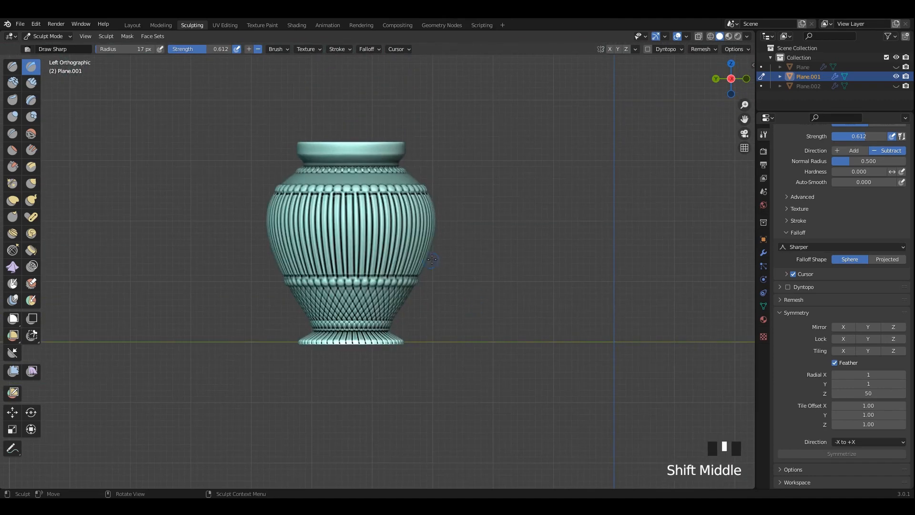
key(ctrl+z)
Try enlarging the lower bead row with the Draw brush, undo it, and return to the Draw Sharp brush.
scroll(523, 300, up, 3)
shift+middle_drag(293, 214, 147, 111)
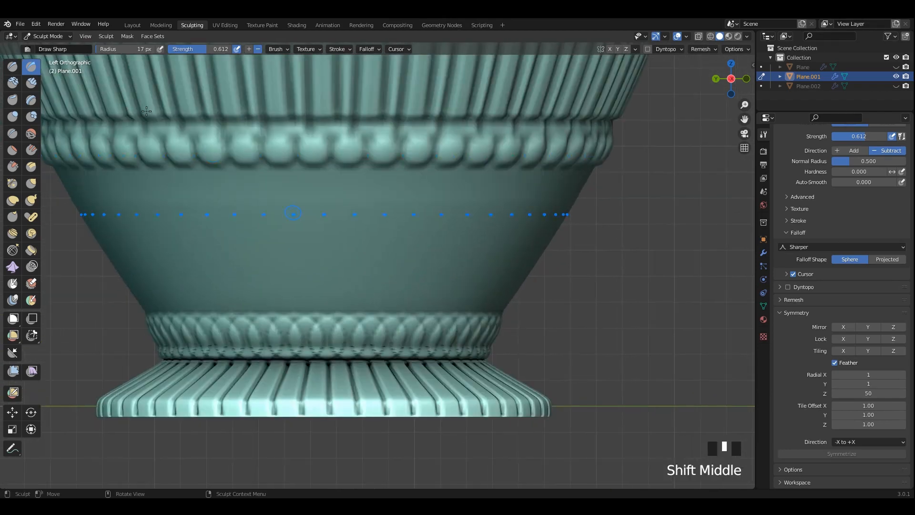
click(12, 69)
click(295, 168)
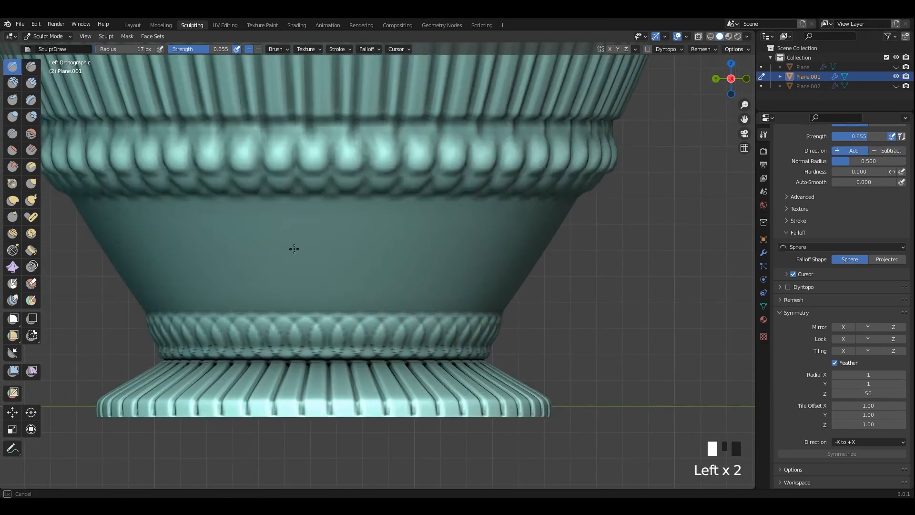
key(ctrl+z)
click(31, 67)
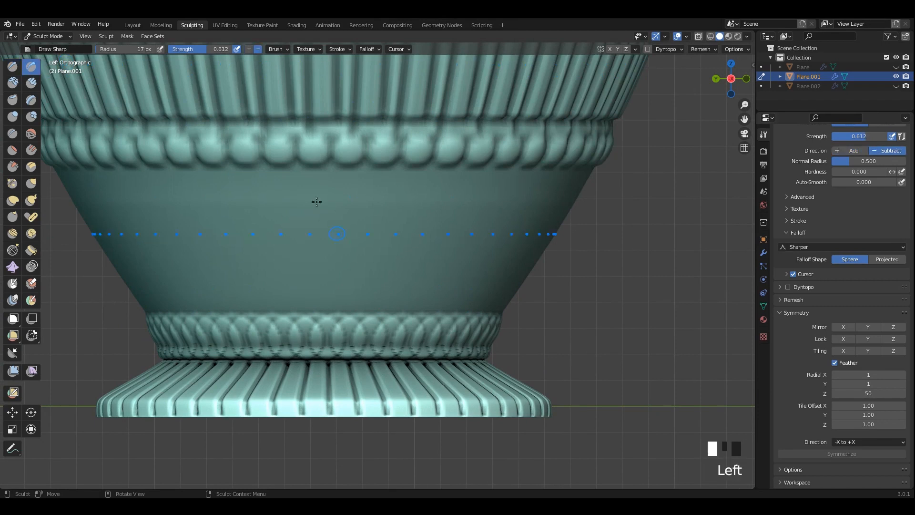
Try carving vertical grooves between the two lower bead bands, and undo them.
mouse_move(298, 170)
mouse_down()
mouse_move(312, 314)
mouse_move(302, 310)
mouse_up()
scroll(415, 258, down, 3)
key(ctrl+z)
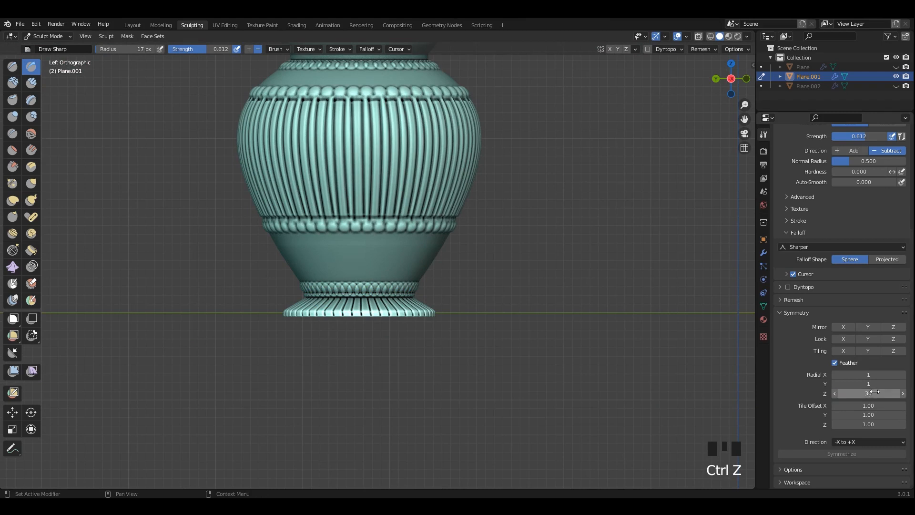
With radial symmetry on Z at 30 and brush strength at 0.752, carve vertical grooves around the lower body between the bead bands.
scroll(375, 263, up, 6)
shift+middle_drag(182, 188, 381, 234)
key(shift+f)
click(372, 225)
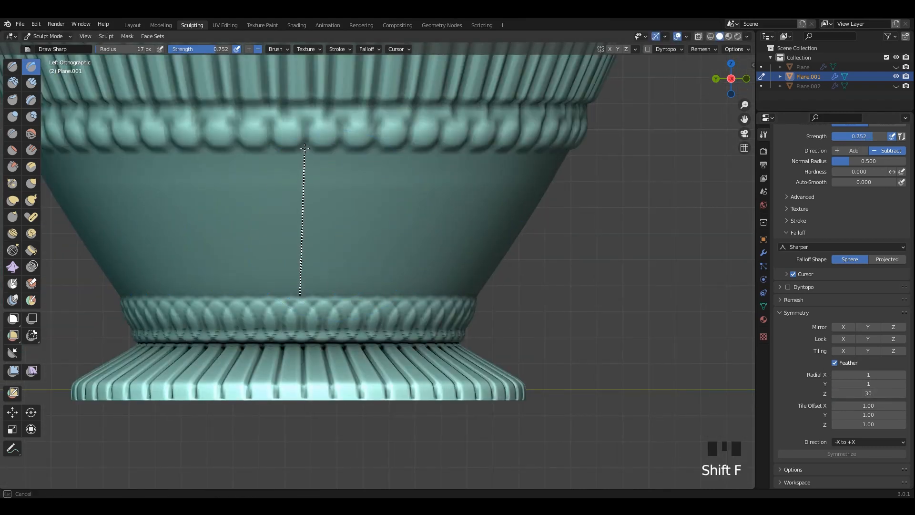
drag(304, 148, 304, 149)
drag(305, 149, 309, 261)
drag(302, 297, 300, 296)
scroll(286, 178, up, 1)
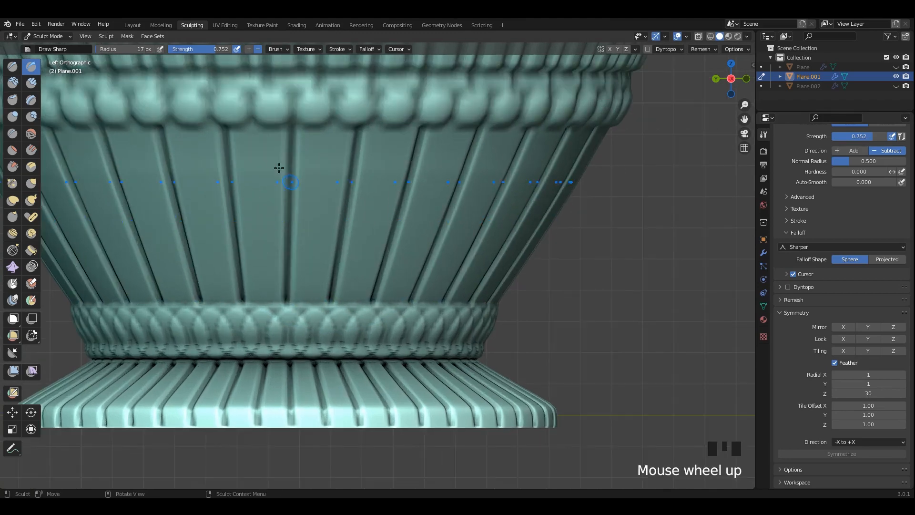
Try carving additional vertical grooves midway between those on the lower body, and undo the last two strokes.
scroll(359, 219, down, 4)
shift+middle_drag(359, 219, 373, 186)
scroll(373, 186, up, 3)
shift+scroll(370, 241, up, 1)
scroll(256, 185, up, 2)
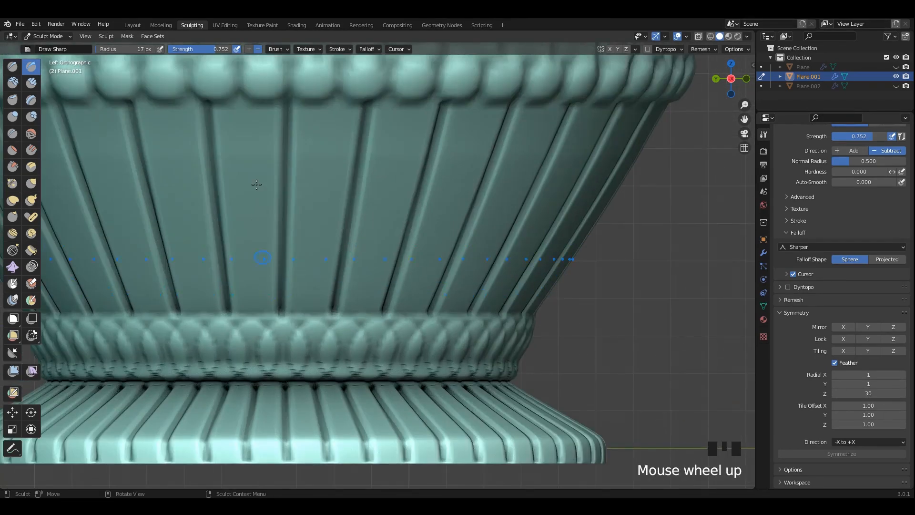
drag(255, 312, 255, 314)
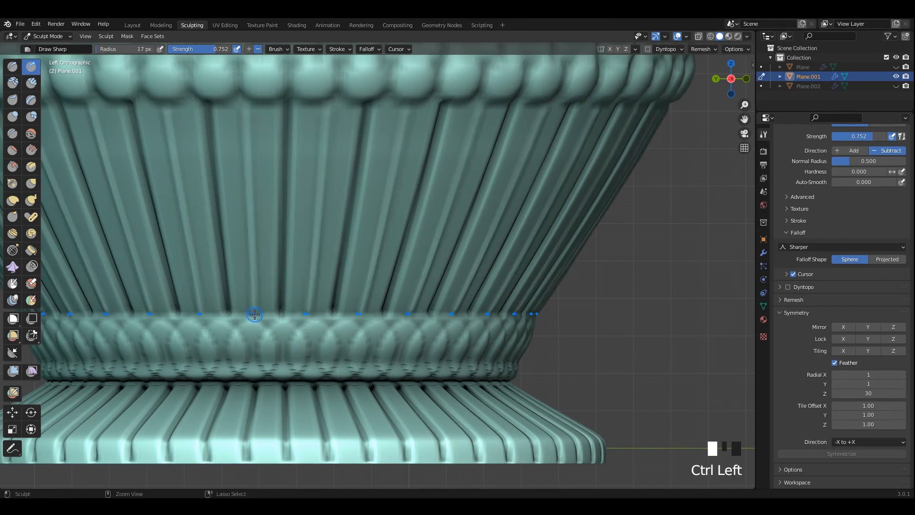
ctrl+drag(247, 116, 246, 116)
scroll(415, 159, down, 5)
mouse_move(415, 159)
shift+middle_down()
mouse_move(415, 262)
mouse_move(378, 238)
mouse_move(408, 273)
shift+middle_up()
key(ctrl+z)
key(ctrl+z)
Switch to the Draw brush, try sculpting large raised ovals on the shoulder between the two bead rows, and undo the attempts.
middle_drag(362, 248, 358, 282)
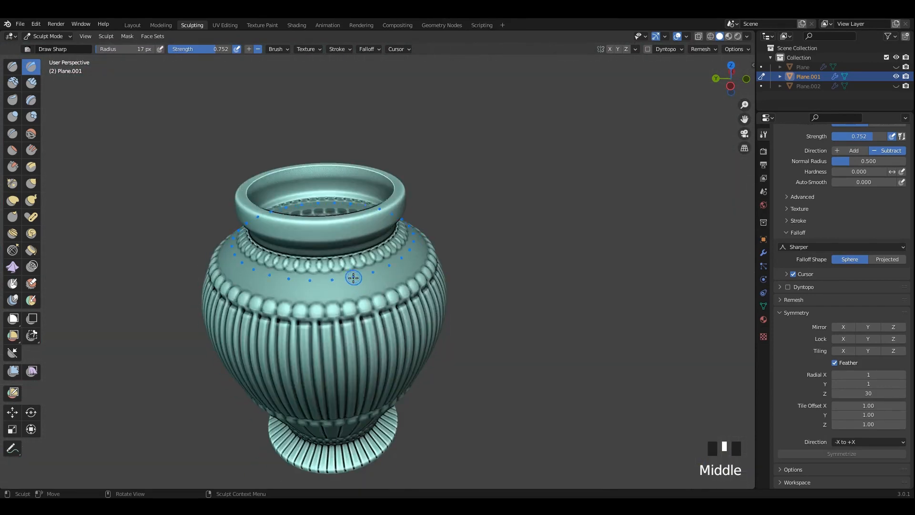
scroll(354, 279, up, 2)
click(13, 67)
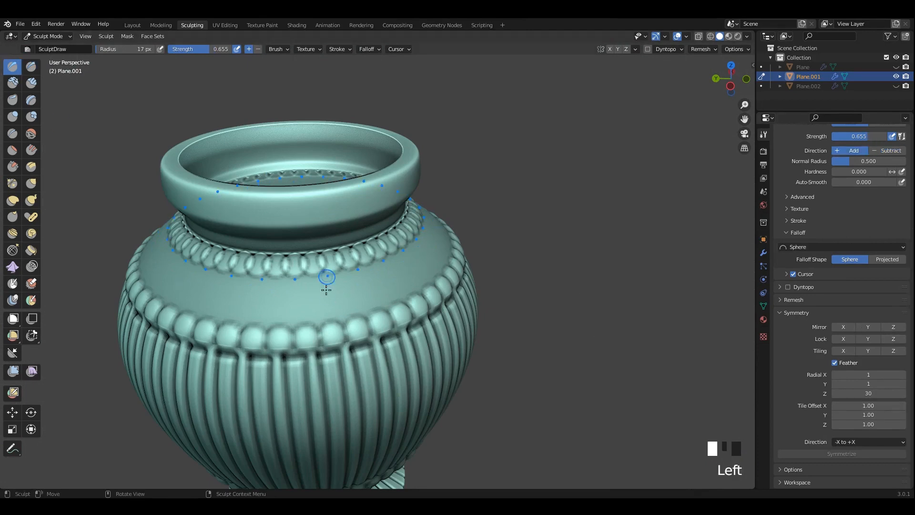
drag(328, 285, 344, 305)
scroll(334, 286, down, 3)
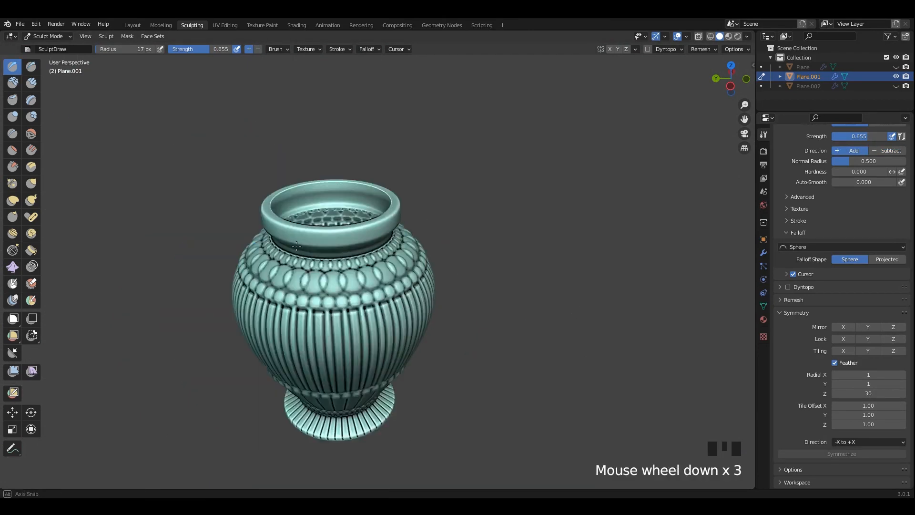
scroll(327, 265, up, 4)
scroll(326, 260, up, 1)
key(ctrl+z)
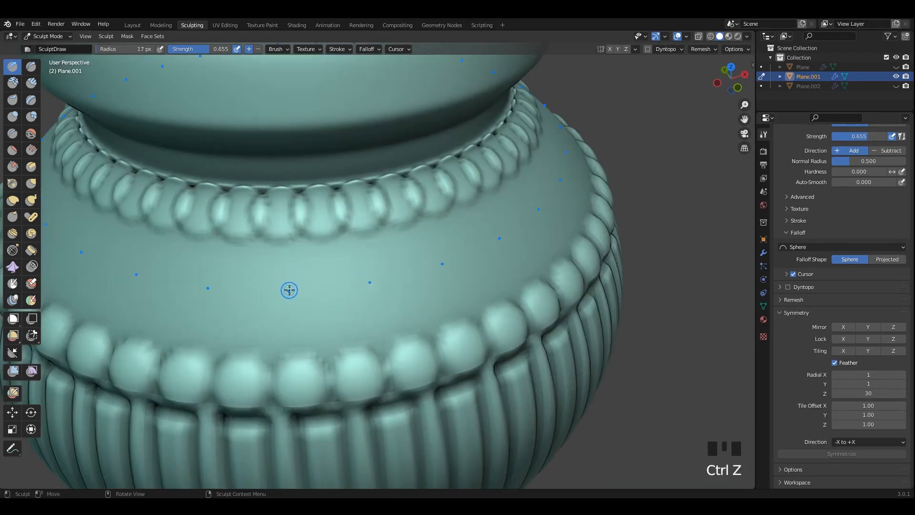
drag(289, 289, 299, 343)
key(ctrl+z)
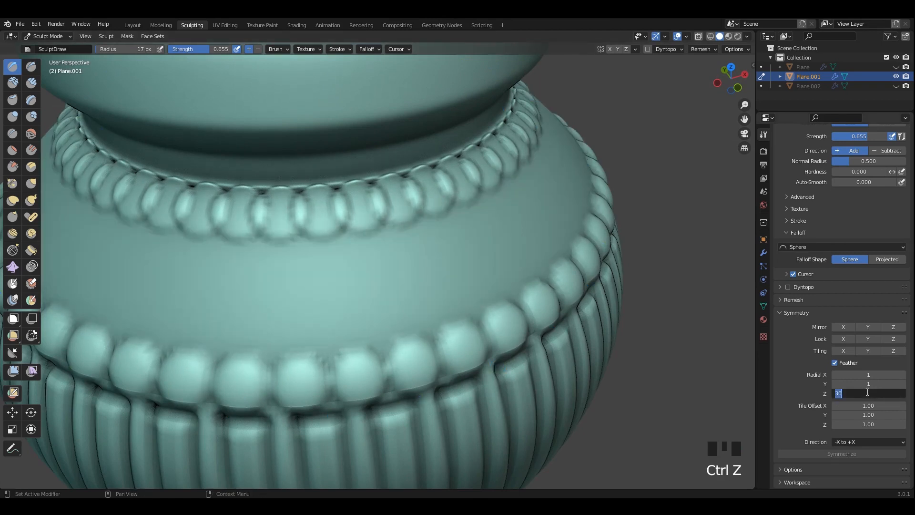
Set radial symmetry on Z to 25 and sculpt ringed ovals with recessed centres around the shoulder between the two bead rows.
key(Return)
drag(319, 286, 334, 325)
key(ctrl+z)
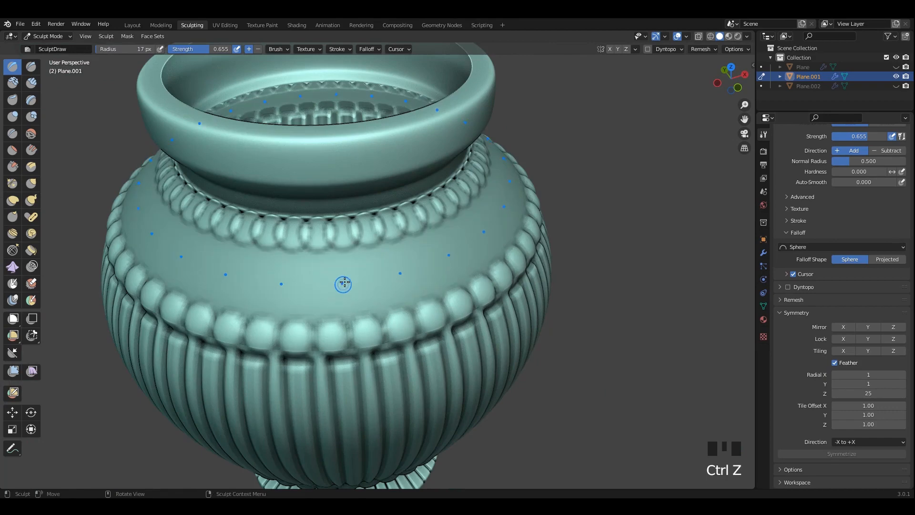
drag(339, 290, 355, 307)
ctrl+drag(344, 276, 351, 298)
scroll(346, 275, up, 2)
middle_drag(341, 292, 321, 311)
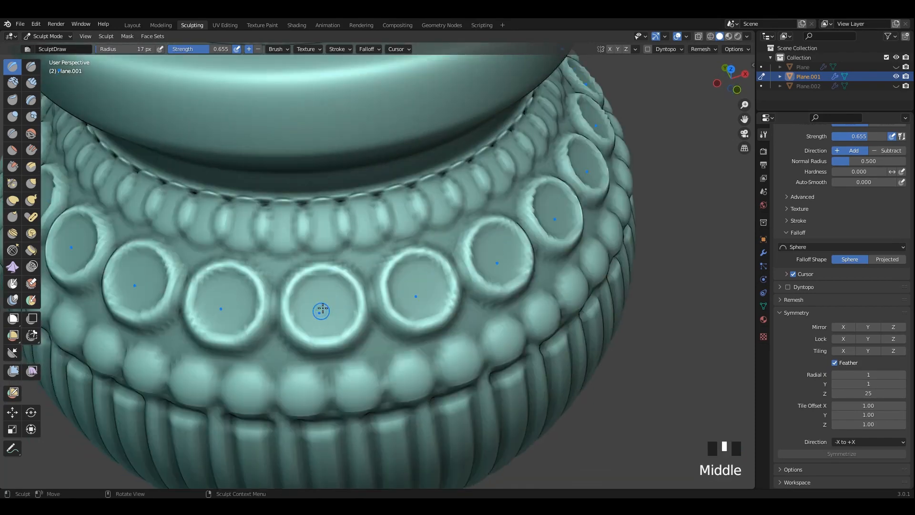
mouse_move(321, 310)
ctrl+mouse_down()
mouse_move(334, 327)
mouse_move(363, 307)
ctrl+mouse_up()
key(ctrl+z)
alt+middle_drag(362, 307, 310, 296)
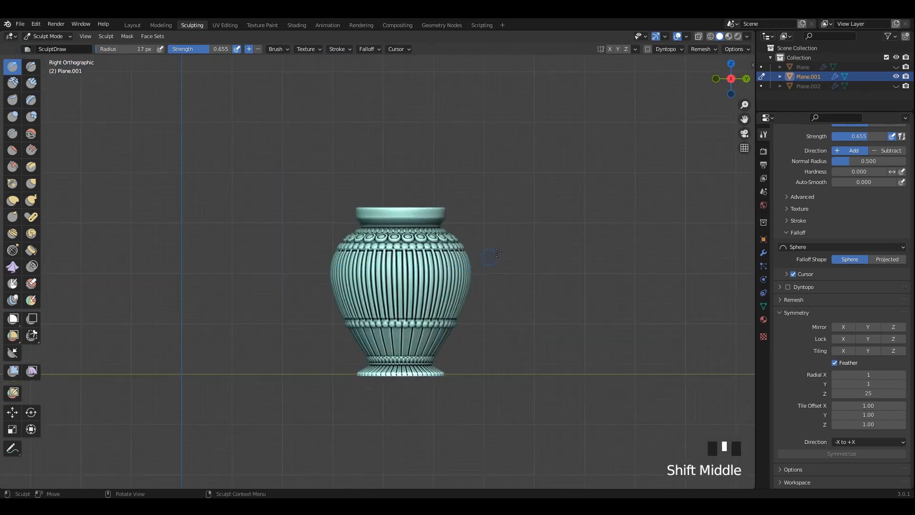
With the Draw Sharp brush at strength 0.752, carve vertical grooves around the neck and rim.
scroll(49, 96, up, 2)
scroll(376, 210, up, 4)
key(alt+z)
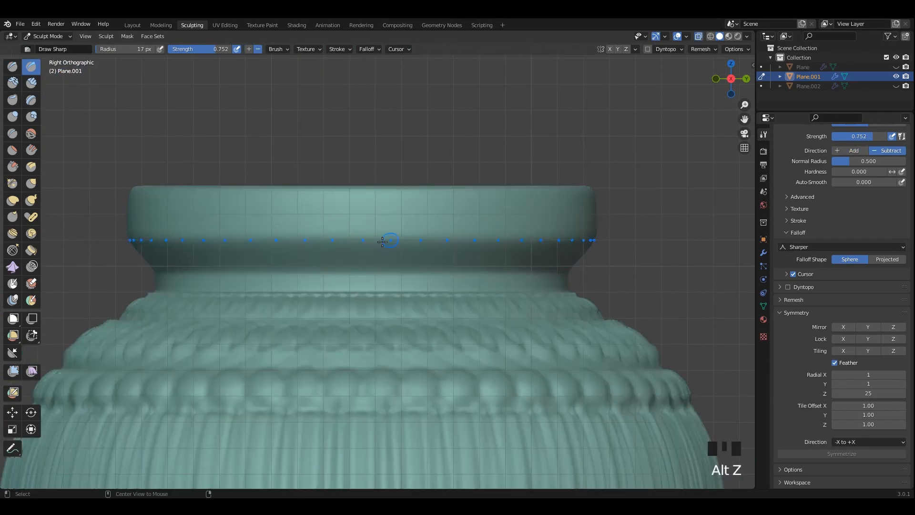
key(alt+z)
key(alt+z)
key(alt+z)
drag(375, 290, 375, 185)
drag(376, 293, 375, 293)
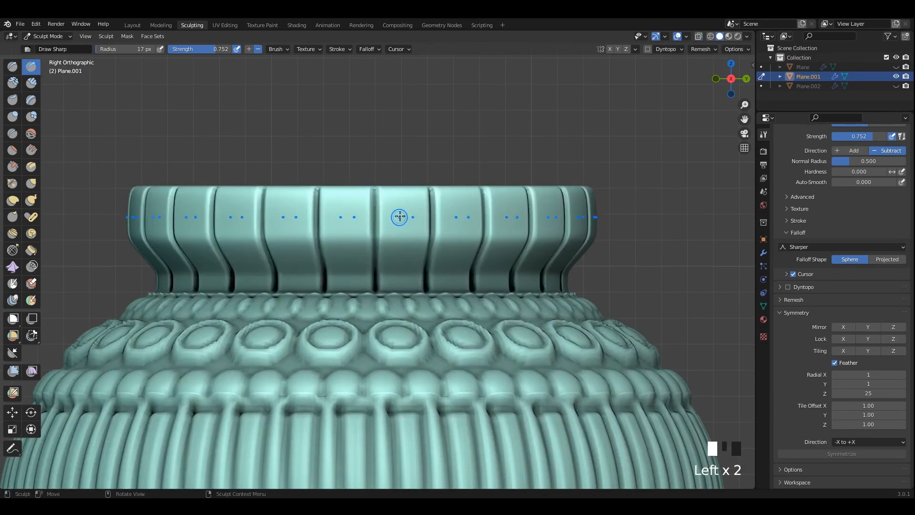
Switch to the Draw brush, try sculpting raised detail on the grooved rim, and undo it.
mouse_move(430, 217)
middle_down()
mouse_move(459, 260)
mouse_move(448, 214)
mouse_move(381, 232)
middle_up()
click(14, 70)
scroll(404, 231, up, 2)
drag(352, 237, 348, 253)
scroll(348, 253, down, 4)
mouse_move(458, 247)
middle_down()
mouse_move(484, 245)
mouse_move(477, 253)
middle_up()
shift+middle_drag(477, 286, 476, 241)
key(ctrl+z)
scroll(475, 241, down, 2)
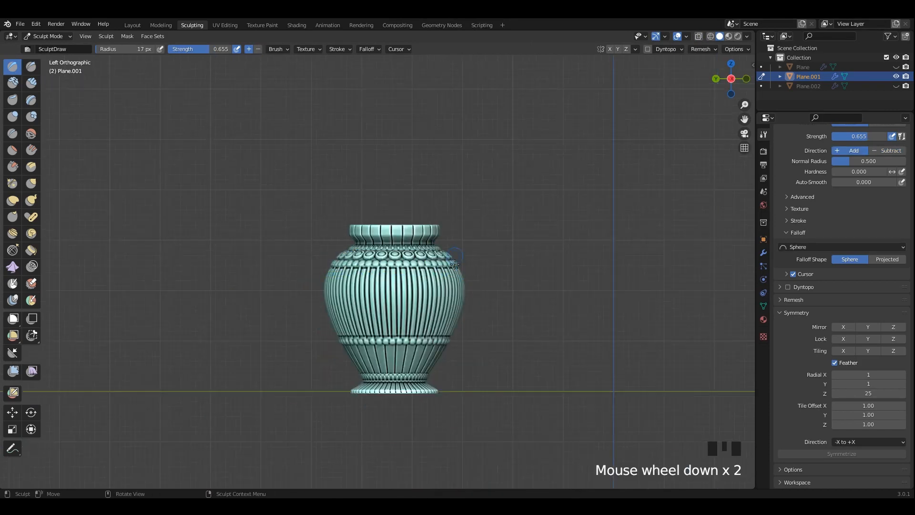
Return to the Layout workspace, leave the isolated view and reveal all three vases.
scroll(328, 303, up, 3)
scroll(376, 300, up, 2)
scroll(398, 276, down, 5)
middle_drag(377, 301, 108, 28)
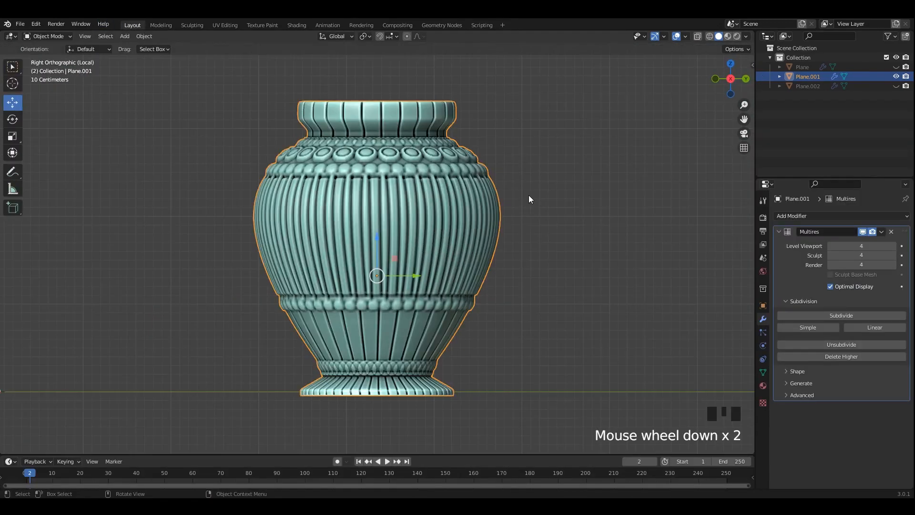
mouse_move(528, 195)
middle_down()
mouse_move(561, 211)
mouse_move(548, 214)
middle_up()
scroll(557, 202, down, 8)
key(alt+h)
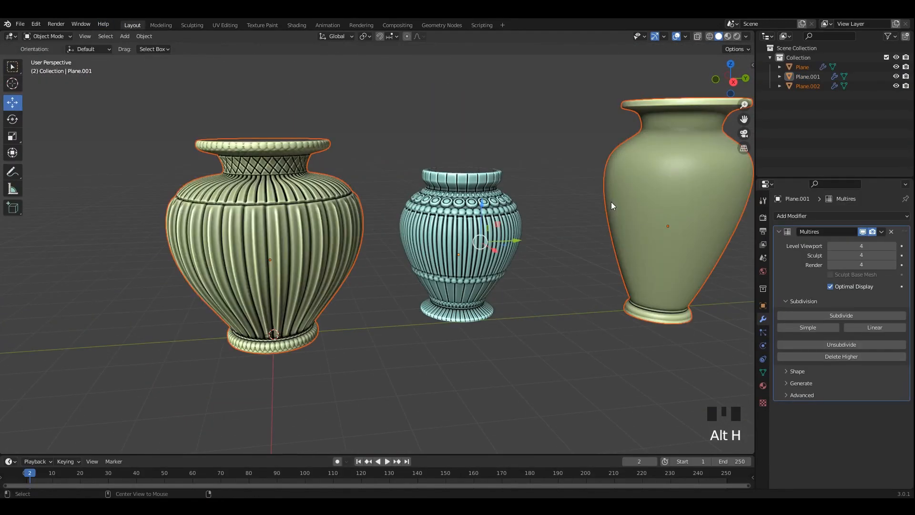
Isolate the undecorated third vase, view it from the front and open it in the Sculpting workspace.
scroll(539, 185, down, 2)
middle_drag(539, 185, 453, 229)
click(567, 224)
scroll(571, 226, up, 2)
key(slash)
key(Tab)
alt+middle_drag(549, 234, 578, 239)
key(Tab)
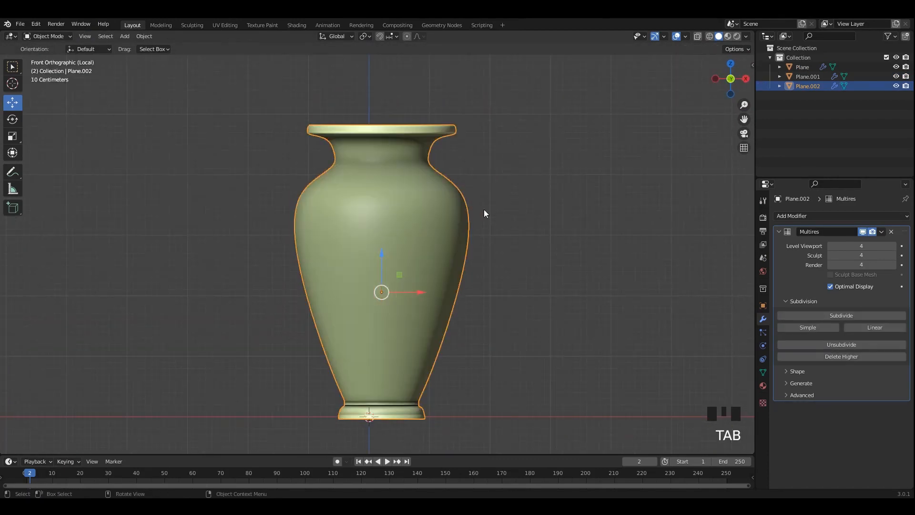
click(192, 25)
Try sculpting raised beads around the third vase's upper body at brush strengths 0.655 and 0.400, and undo both attempts.
mouse_move(402, 170)
alt+middle_down()
mouse_move(521, 239)
mouse_move(400, 224)
mouse_move(386, 297)
mouse_move(382, 251)
alt+middle_up()
scroll(395, 217, up, 3)
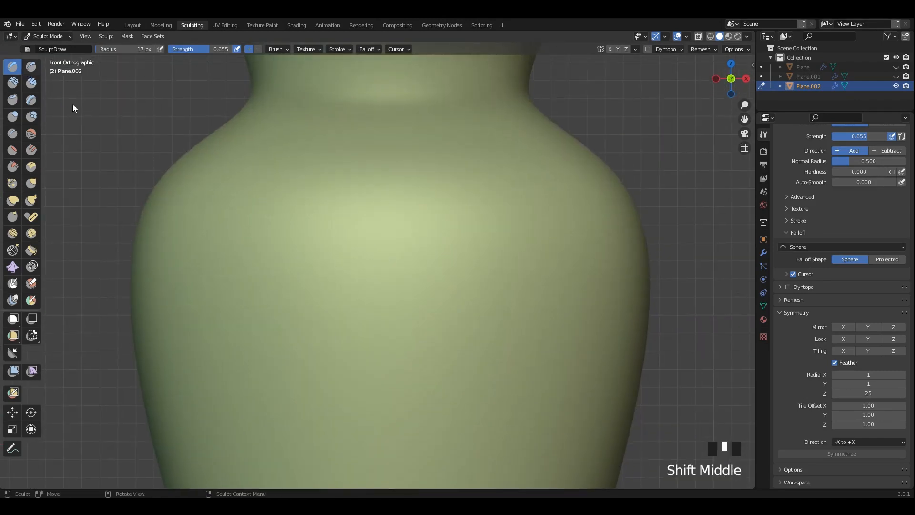
drag(395, 282, 398, 329)
scroll(398, 329, down, 6)
key(ctrl+z)
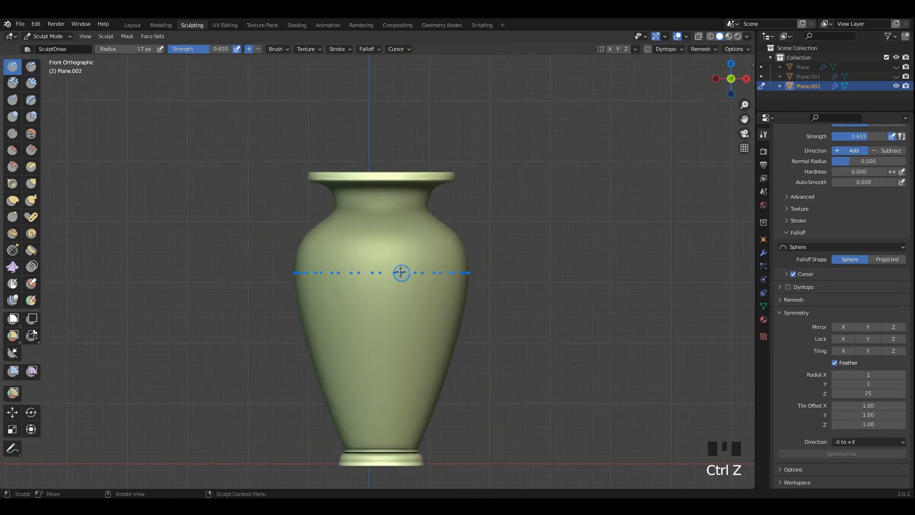
scroll(402, 272, up, 2)
shift+middle_drag(402, 272, 403, 248)
key(shift+f)
click(377, 270)
scroll(376, 271, up, 3)
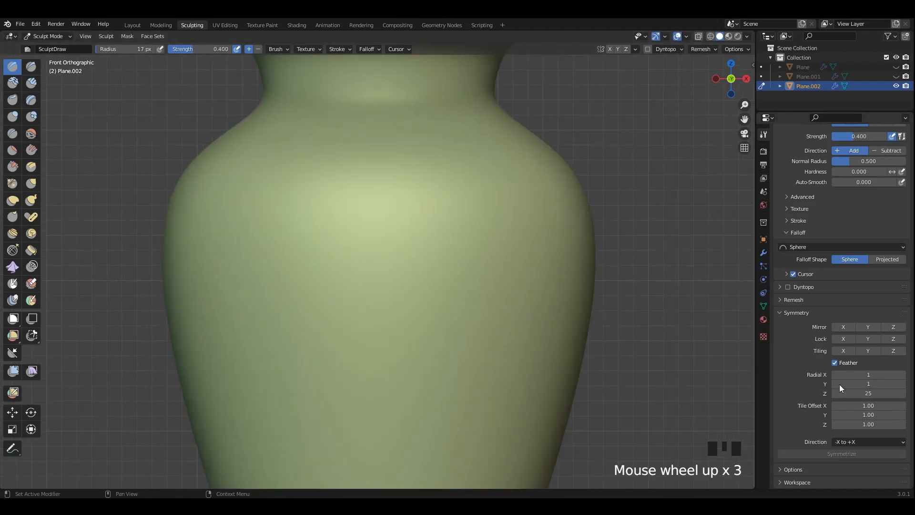
drag(393, 272, 388, 292)
key(ctrl+z)
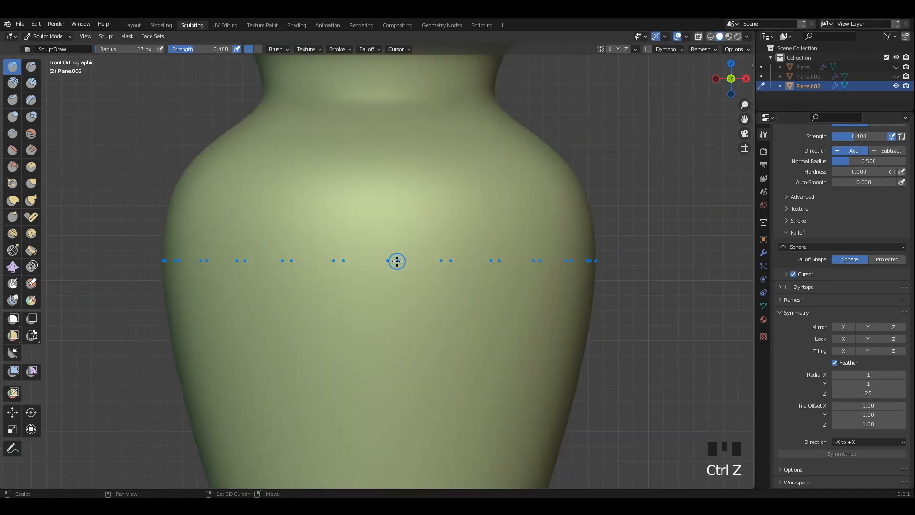
With the Draw brush at strength 0.564, sculpt one band of raised beads around the upper body and another around the lower body.
key(shift+f)
click(388, 253)
drag(387, 255, 389, 286)
scroll(388, 286, down, 2)
shift+middle_drag(388, 286, 390, 225)
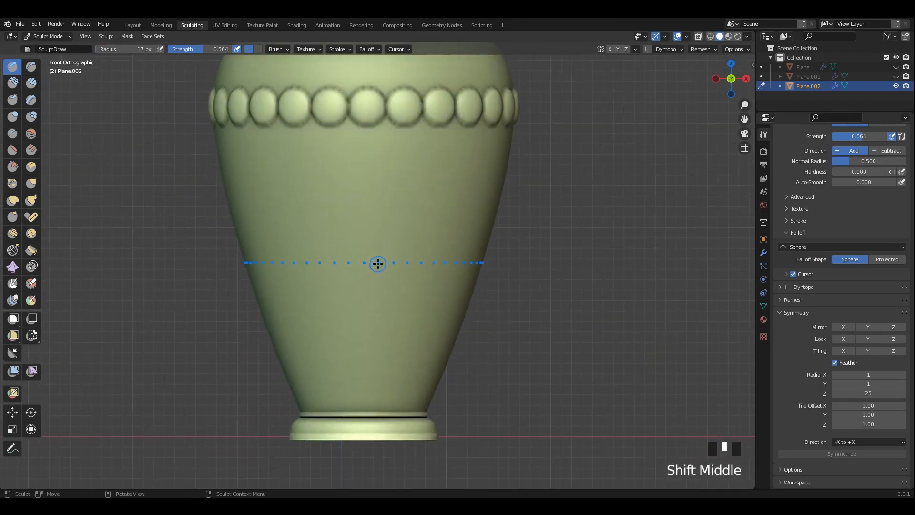
drag(375, 273, 376, 280)
scroll(376, 281, down, 3)
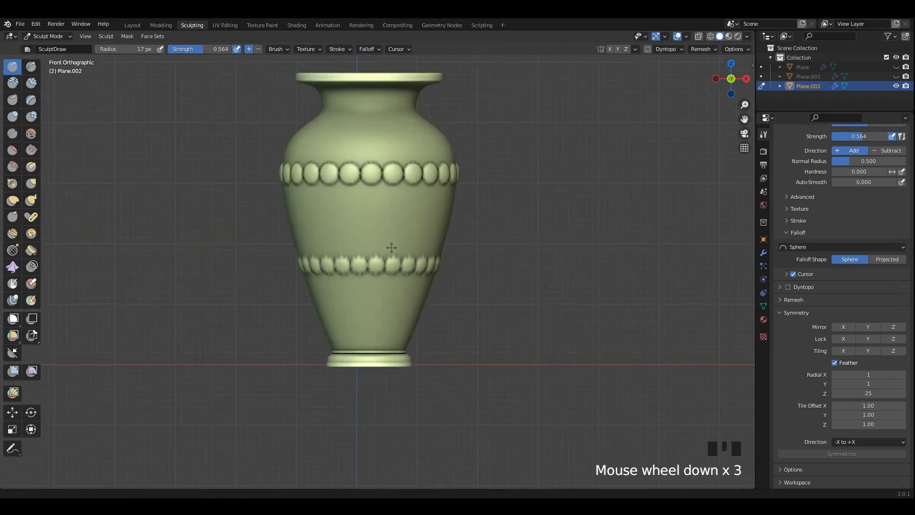
Switch to the Draw Sharp brush and raise thin horizontal ridges around the vase above and below the lower bead band.
shift+middle_drag(390, 249, 372, 339)
click(31, 66)
scroll(351, 312, up, 2)
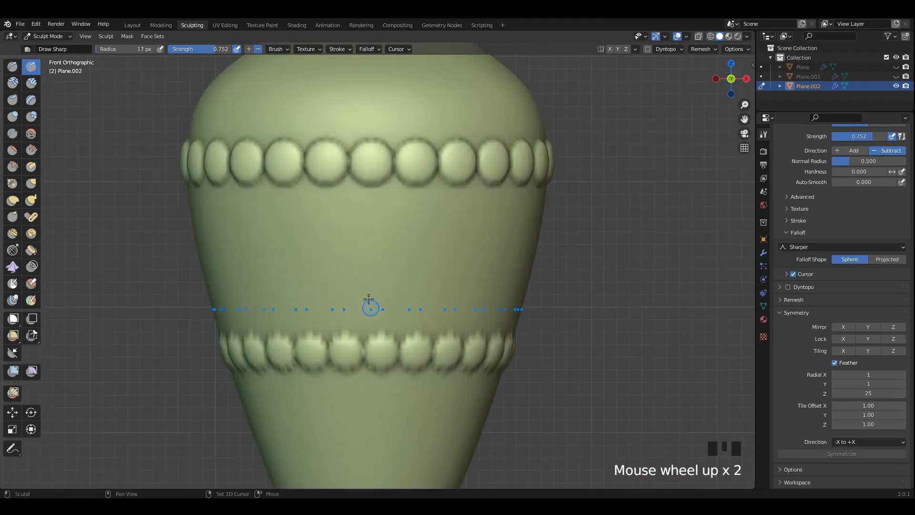
shift+scroll(334, 306, up, 1)
drag(333, 307, 431, 311)
scroll(357, 307, up, 1)
key(ctrl+z)
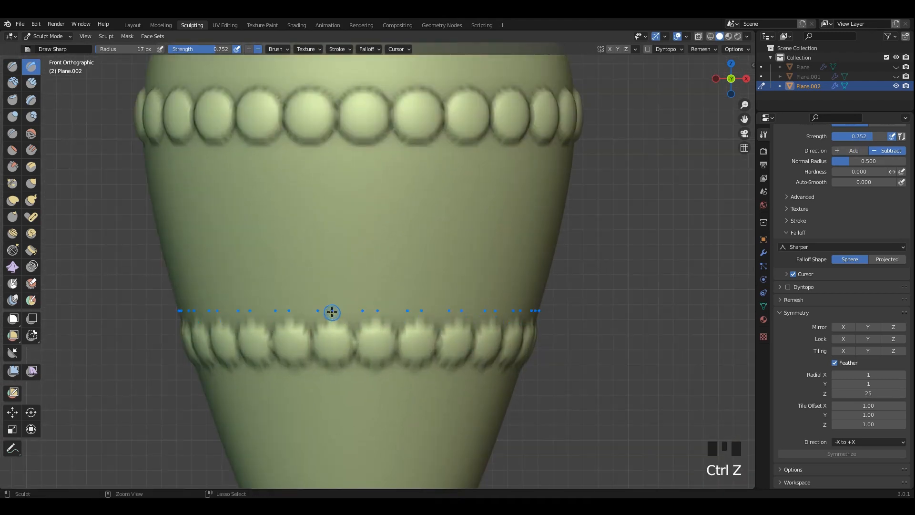
ctrl+drag(331, 312, 406, 311)
ctrl+drag(330, 313, 326, 313)
shift+middle_drag(376, 294, 371, 230)
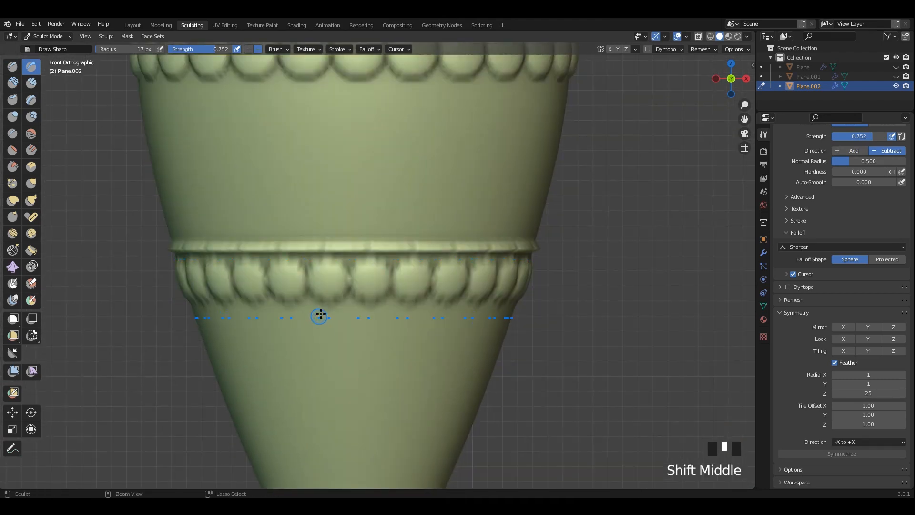
mouse_move(319, 315)
ctrl+mouse_down()
mouse_move(397, 311)
mouse_move(315, 312)
ctrl+mouse_up()
Raise a thin horizontal ridge around the body directly below the upper bead band.
scroll(315, 312, down, 4)
shift+middle_drag(339, 205, 314, 299)
scroll(314, 299, up, 4)
ctrl+drag(355, 305, 355, 305)
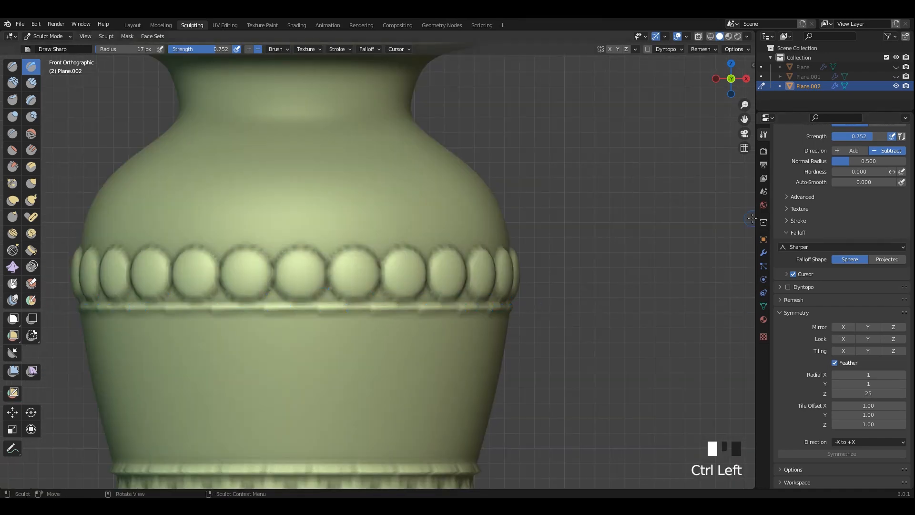
Subdivide the vase's Multires modifier once more and undo the ridge below the upper bead band.
click(764, 253)
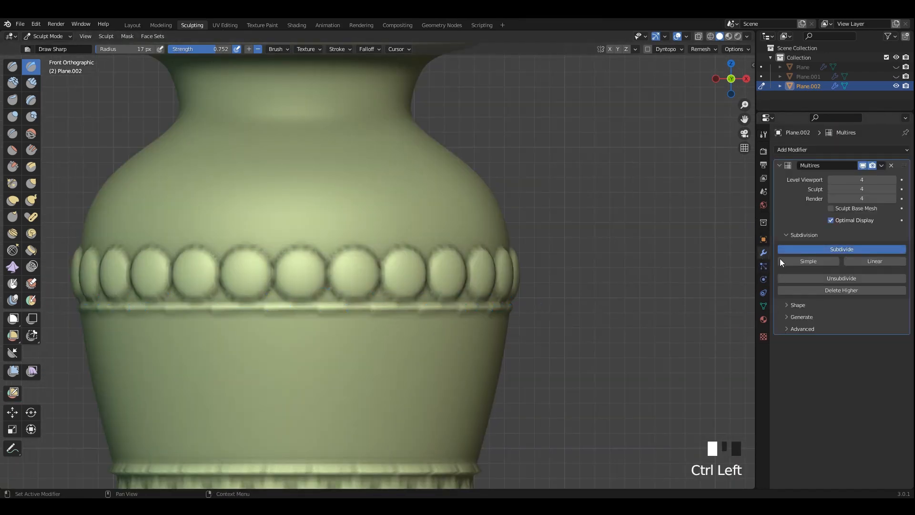
click(763, 134)
shift+middle_drag(353, 245, 368, 274)
scroll(368, 275, down, 2)
key(ctrl+z)
scroll(443, 259, up, 1)
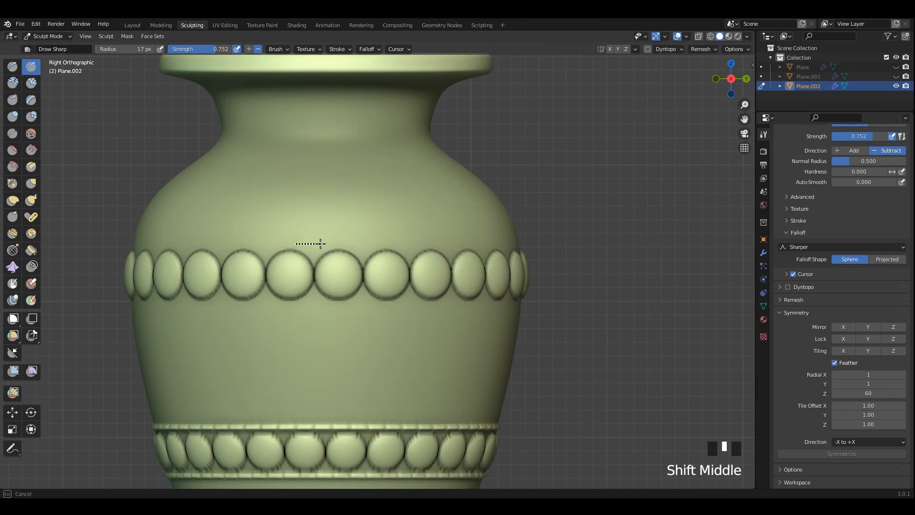
With radial symmetry on Z at 60, raise thin horizontal ridges around the vase above and below the upper bead band.
drag(320, 243, 321, 243)
key(ctrl+z)
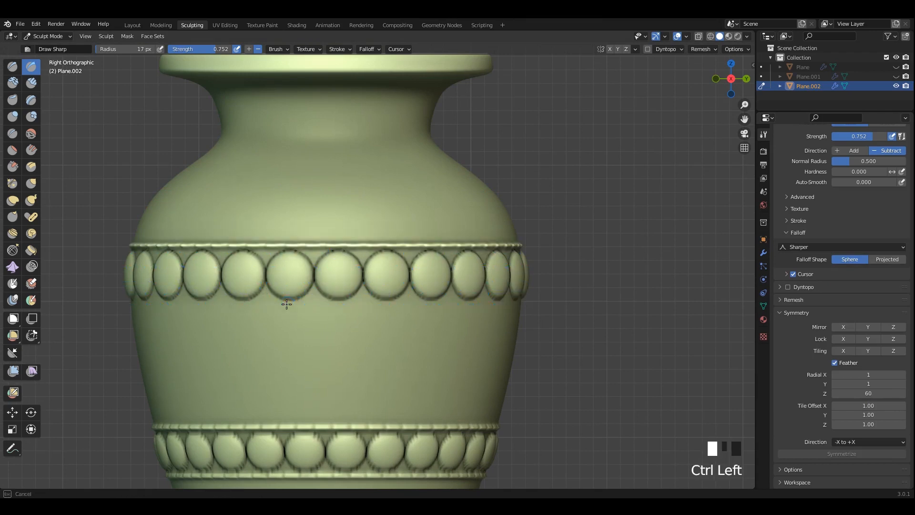
ctrl+drag(287, 304, 335, 307)
scroll(336, 286, down, 3)
shift+middle_drag(347, 258, 339, 254)
scroll(348, 286, down, 2)
shift+middle_drag(370, 323, 356, 266)
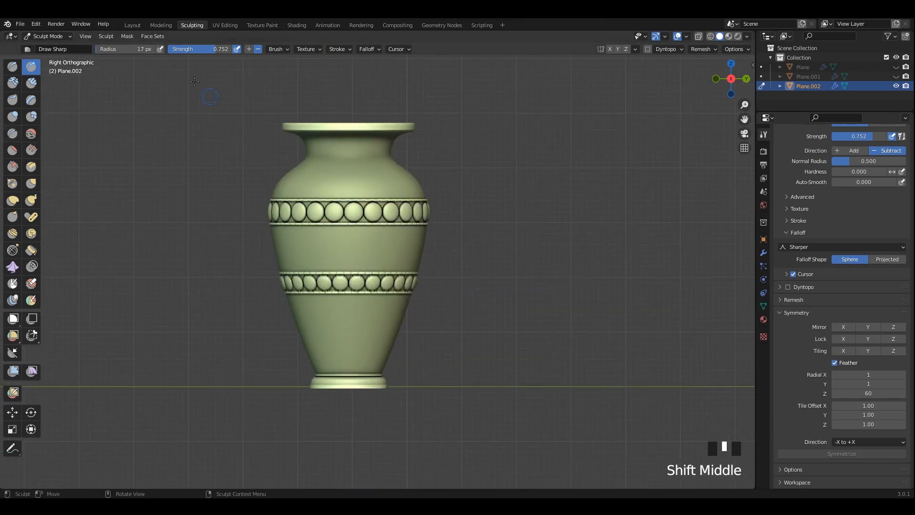
Carve vertical grooves around the lower body from the base moulding up to the lower bead band.
scroll(372, 296, up, 3)
shift+middle_drag(368, 396, 364, 285)
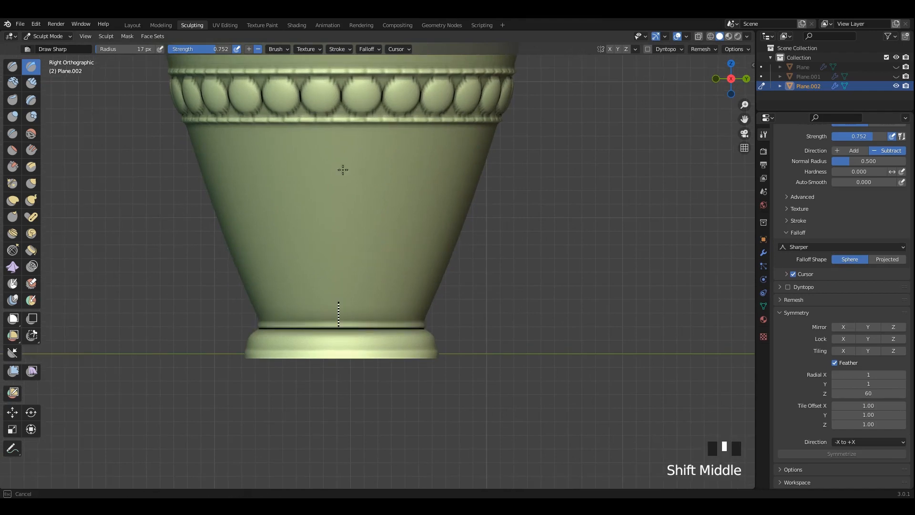
drag(342, 122, 342, 121)
scroll(359, 129, down, 1)
Set radial symmetry on Z to 40 and carve vertical grooves around the body between the two bead bands.
shift+middle_drag(362, 85, 345, 239)
scroll(345, 239, up, 2)
shift+middle_drag(310, 203, 324, 255)
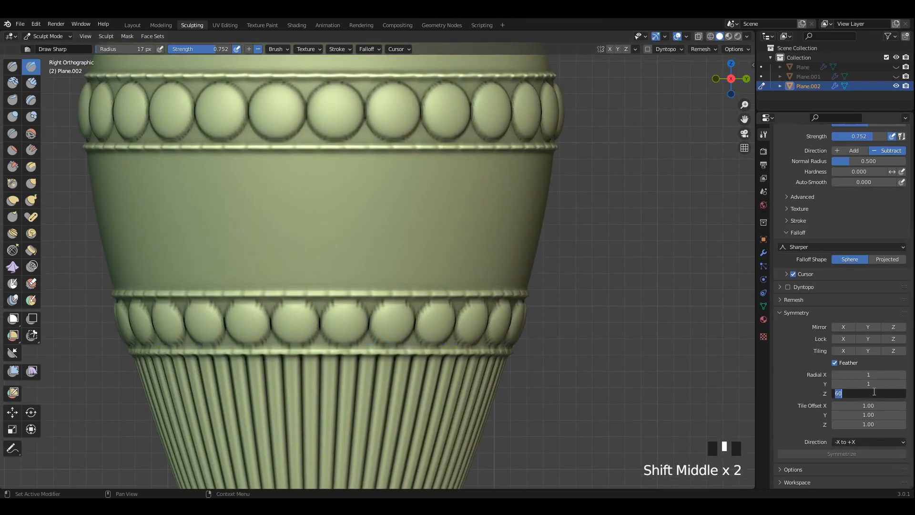
key(Return)
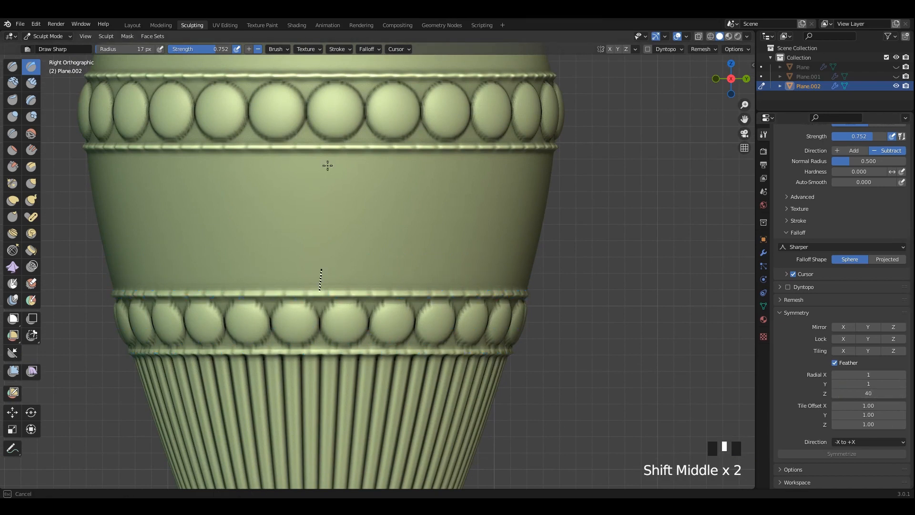
drag(323, 149, 320, 149)
key(ctrl+z)
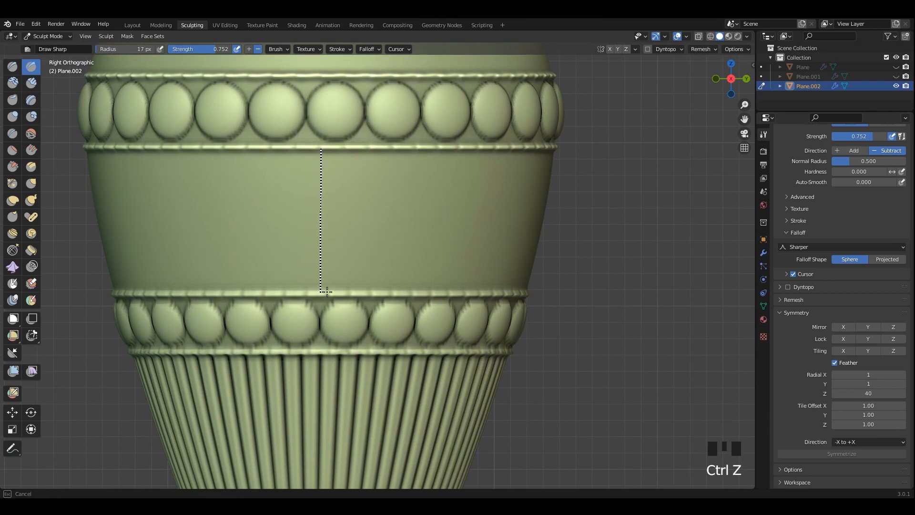
drag(326, 292, 328, 292)
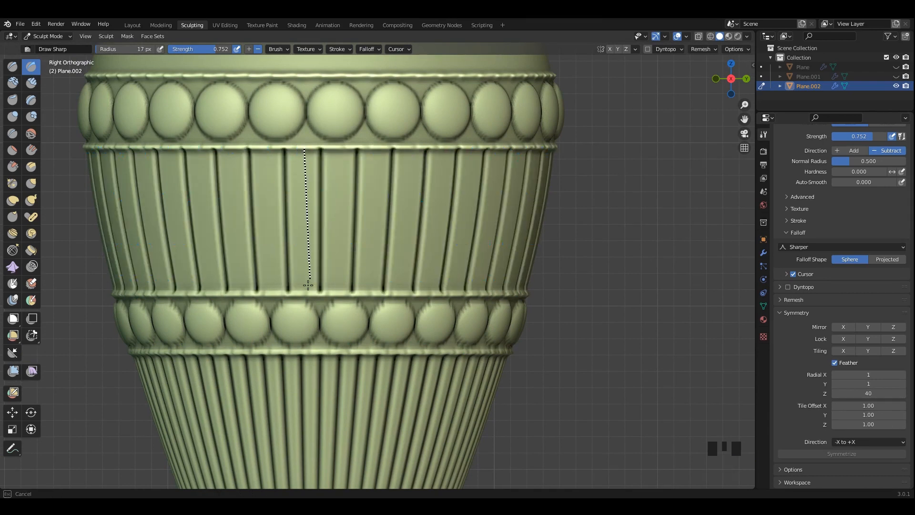
Carve a second set of vertical grooves midway between those separating the bead bands, undoing and redrawing misplaced strokes.
drag(304, 296, 304, 296)
scroll(303, 296, down, 5)
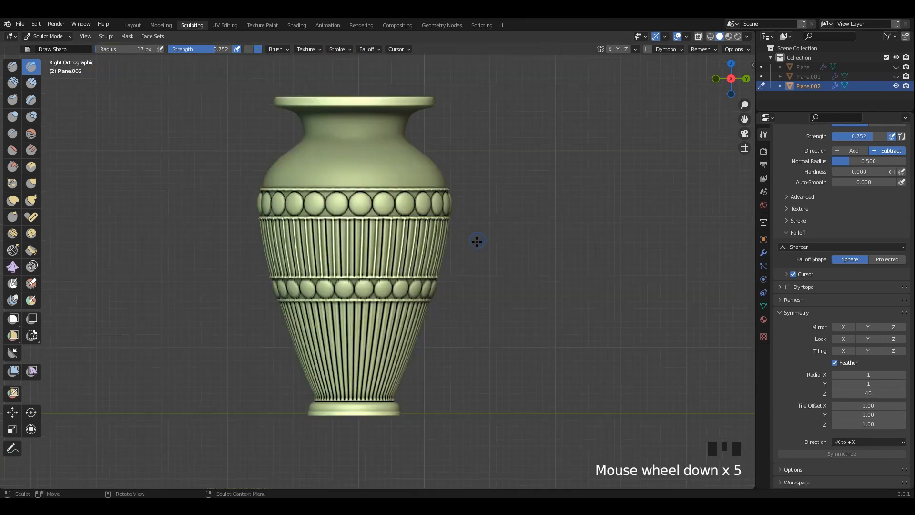
mouse_move(303, 296)
shift+middle_down()
mouse_move(301, 309)
mouse_move(335, 293)
shift+middle_up()
scroll(415, 246, up, 4)
scroll(415, 246, down, 1)
key(ctrl+z)
scroll(348, 295, up, 2)
key(alt+z)
key(alt+z)
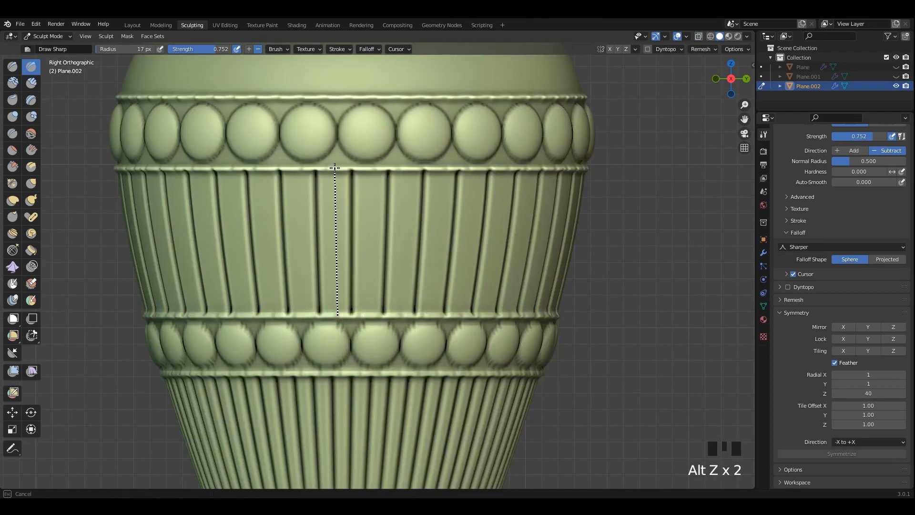
key(ctrl+z)
Switch to the Draw brush and sculpt a crossing diagonal lattice over the shoulder between the neck and upper bead band.
scroll(432, 206, down, 4)
shift+middle_drag(377, 163, 372, 258)
scroll(370, 213, up, 1)
scroll(372, 257, up, 3)
click(13, 67)
scroll(332, 175, up, 1)
mouse_move(332, 176)
mouse_down()
mouse_move(357, 184)
mouse_move(374, 224)
mouse_move(362, 216)
mouse_move(368, 282)
mouse_move(417, 316)
mouse_up()
key(ctrl+z)
scroll(417, 286, down, 6)
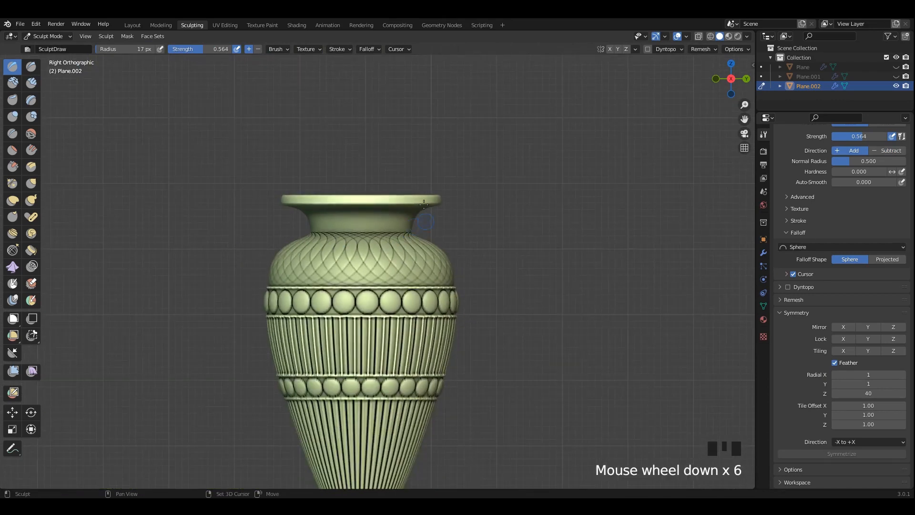
Sculpt raised rounded lobes around the edge of the vase's rim.
shift+middle_drag(424, 220, 415, 185)
shift+middle_drag(415, 186, 408, 165)
scroll(362, 172, up, 5)
shift+middle_drag(313, 186, 345, 204)
mouse_move(345, 204)
mouse_down()
mouse_move(333, 204)
mouse_move(339, 216)
mouse_up()
mouse_move(339, 216)
middle_down()
mouse_move(356, 236)
mouse_move(386, 211)
middle_up()
key(ctrl+z)
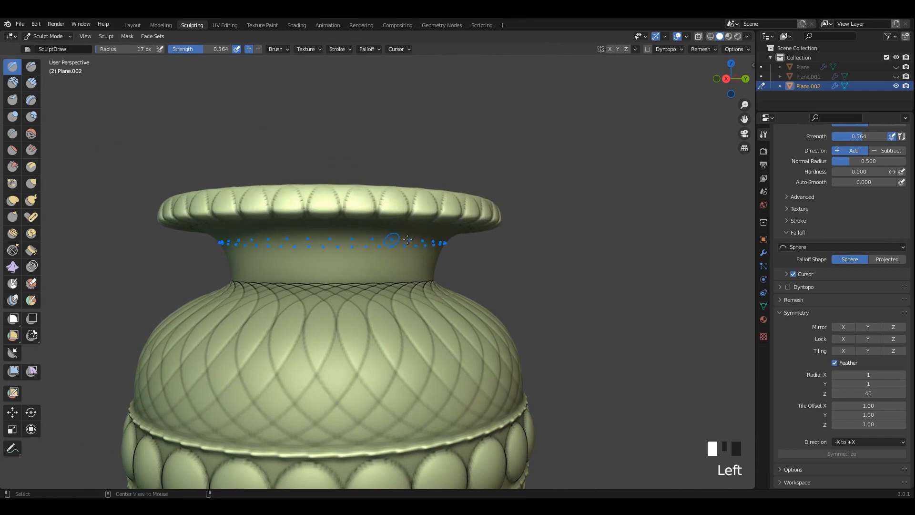
Try sculpting overlapping raised ovals around the neck below the rim, and undo them.
alt+middle_drag(408, 240, 392, 241)
shift+middle_drag(405, 242, 384, 228)
scroll(362, 224, up, 2)
drag(389, 238, 392, 268)
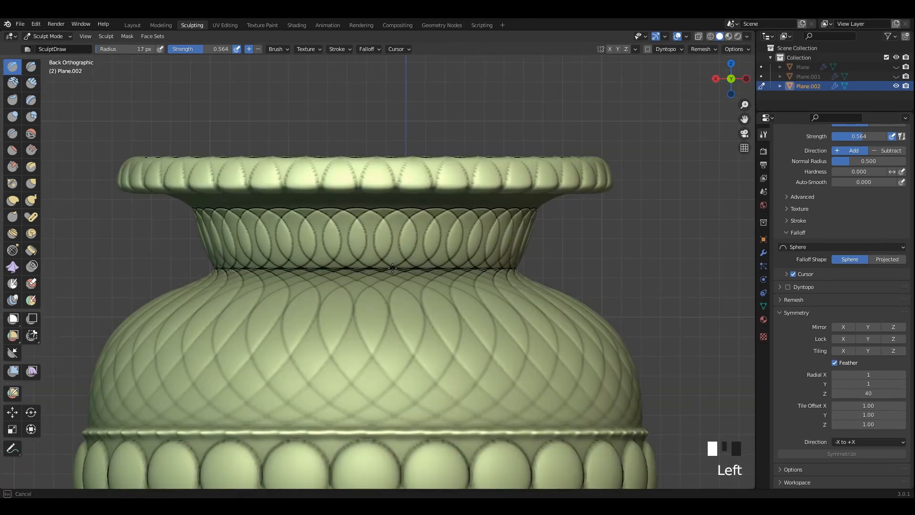
scroll(392, 268, up, 3)
key(ctrl+z)
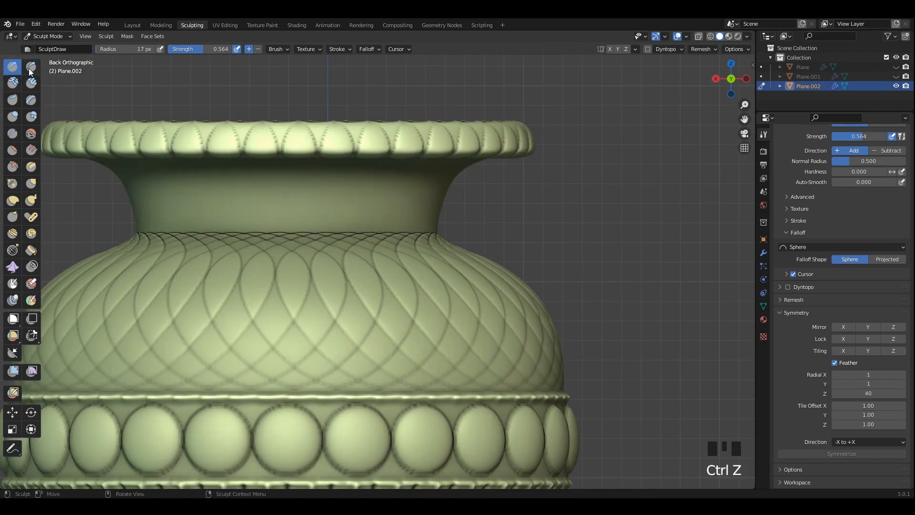
Switch to the Draw Sharp brush and carve vertical grooves around the neck from the shoulder up to the rim.
click(31, 67)
scroll(258, 217, up, 2)
shift+middle_drag(258, 217, 283, 239)
drag(285, 239, 285, 135)
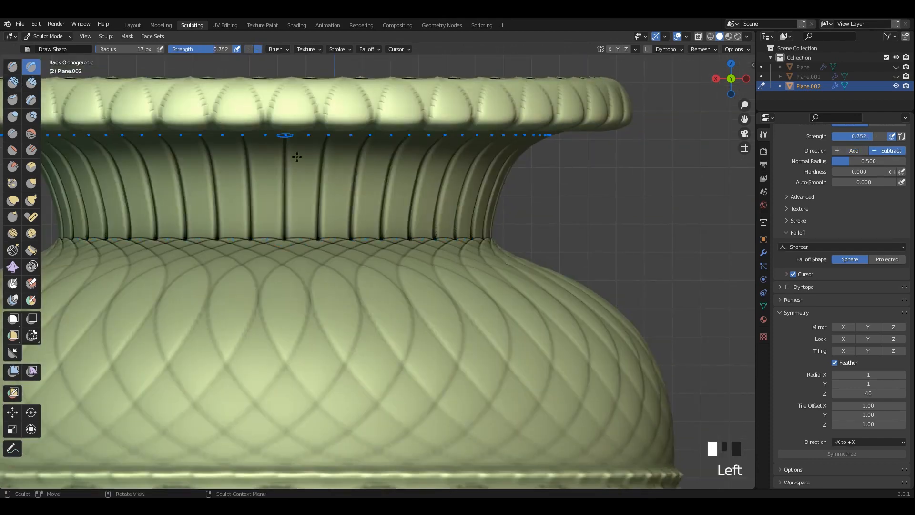
Undo the grooves carved around the vase's neck and set the radial symmetry count on Z to 60.
scroll(285, 135, down, 9)
key(ctrl+z)
click(873, 390)
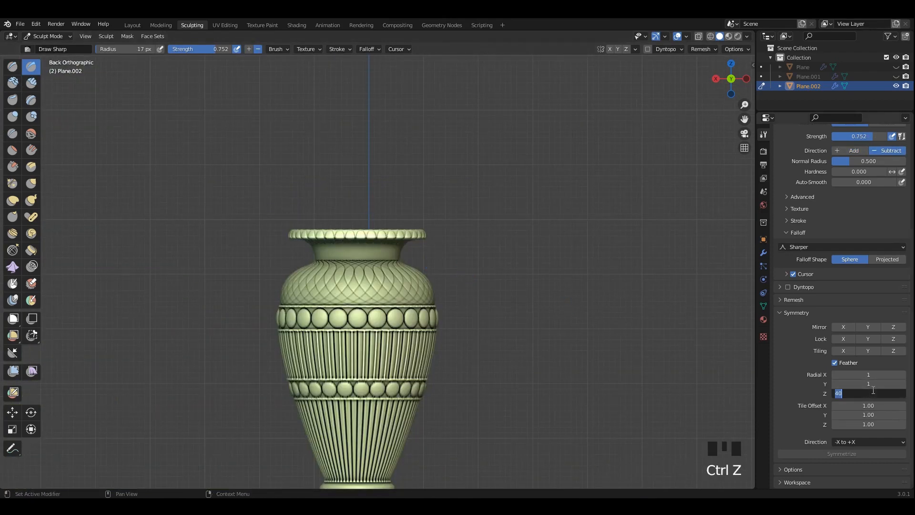
key(Return)
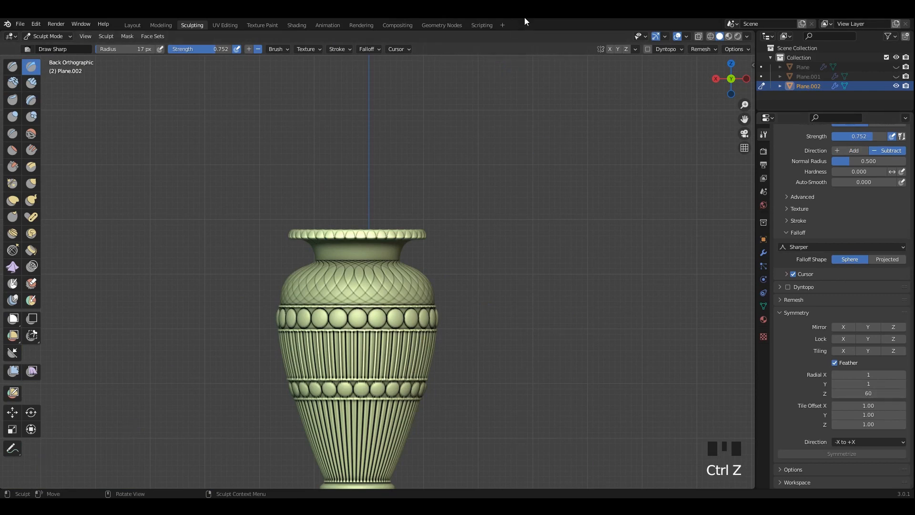
Carve denser vertical grooves around the neck from the shoulder up to the underside of the rim.
scroll(376, 241, up, 8)
middle_drag(353, 238, 382, 262)
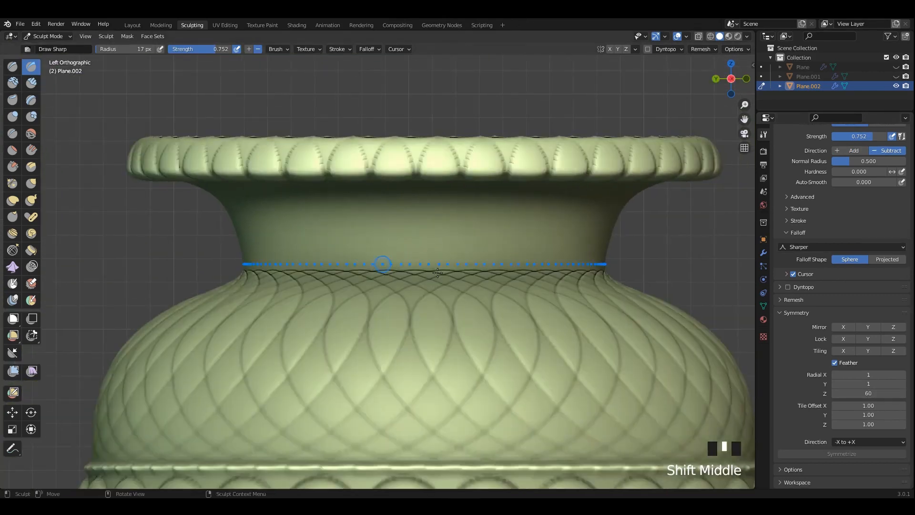
key(alt+z)
key(alt+z)
key(alt+z)
key(alt+z)
key(alt+z)
drag(432, 270, 433, 182)
Return to the Layout workspace, unhide the other two vases and leave local view to show all three from the side.
scroll(408, 248, down, 7)
mouse_move(396, 239)
middle_down()
mouse_move(408, 248)
mouse_move(448, 243)
middle_up()
scroll(408, 248, up, 2)
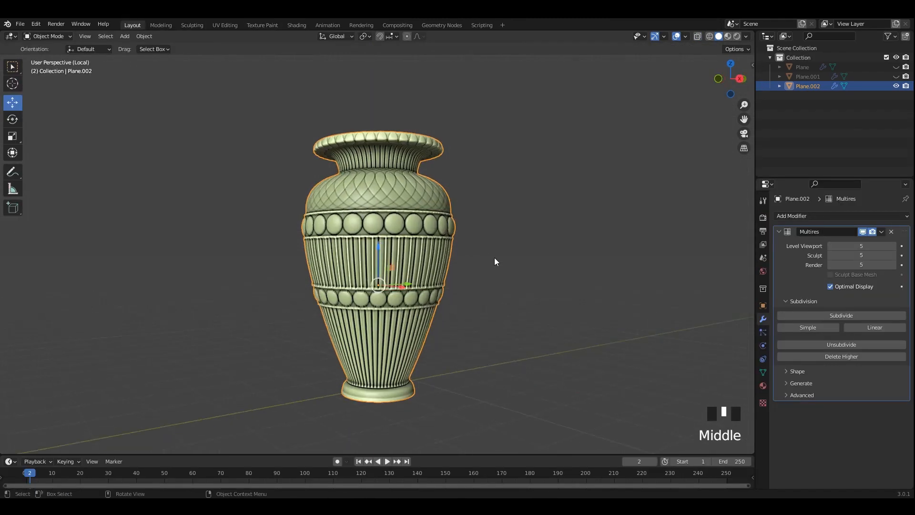
click(494, 257)
middle_drag(410, 220, 488, 233)
key(period)
key(alt+h)
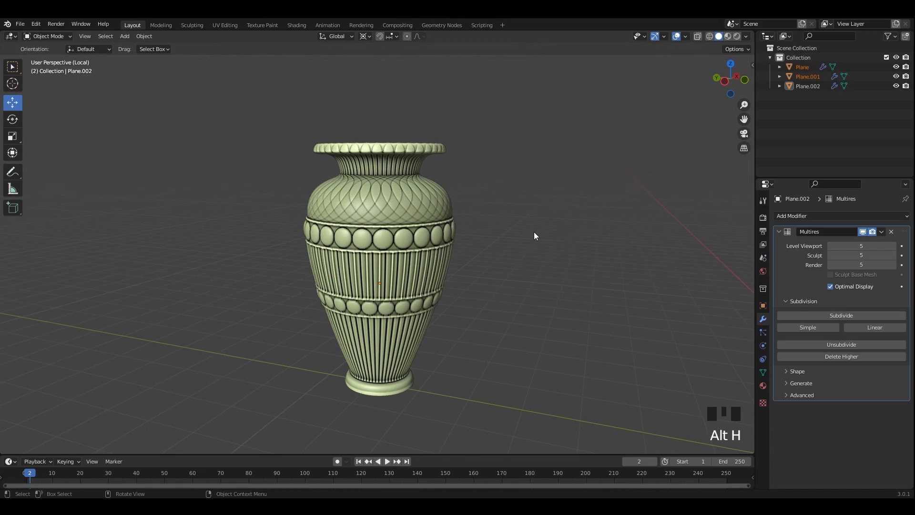
key(slash)
click(628, 248)
alt+middle_drag(628, 248, 652, 273)
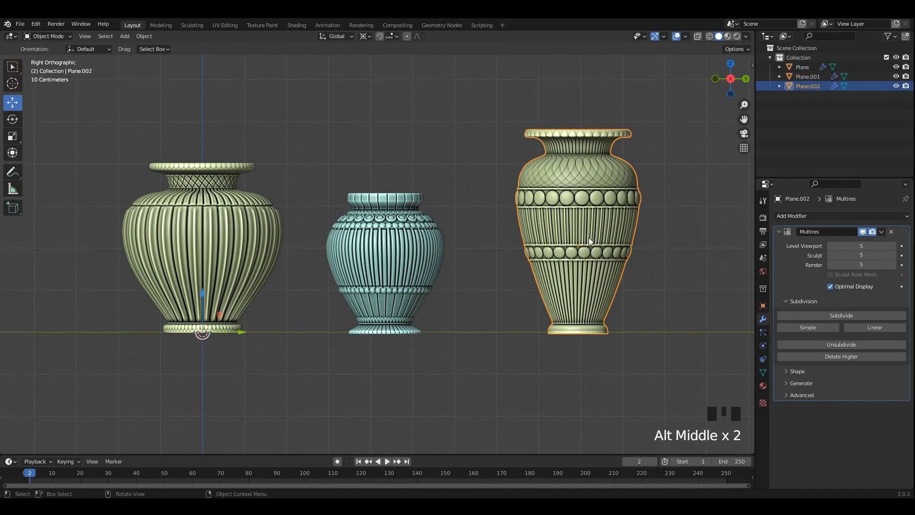
Select all three vases and set their origins to their geometry.
key(a)
right_click(588, 220)
mouse_move(555, 219)
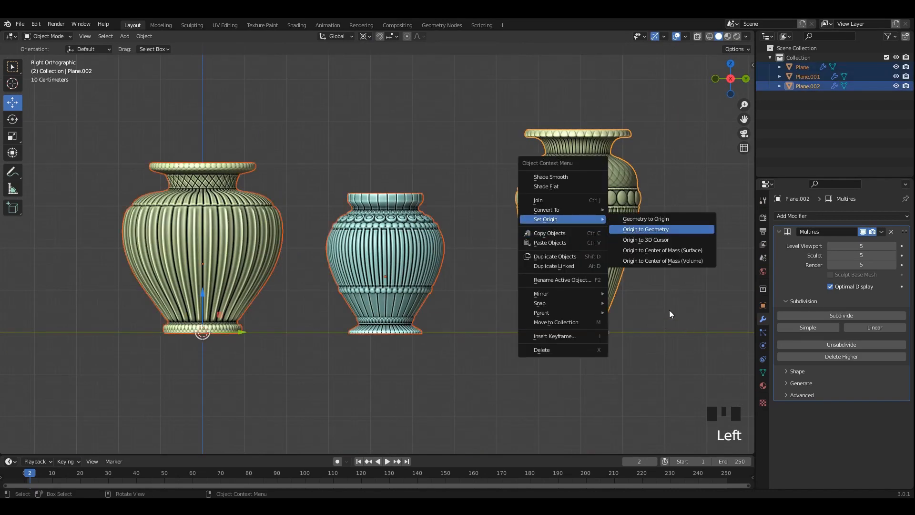
click(629, 266)
key(a)
right_click(591, 229)
mouse_move(600, 231)
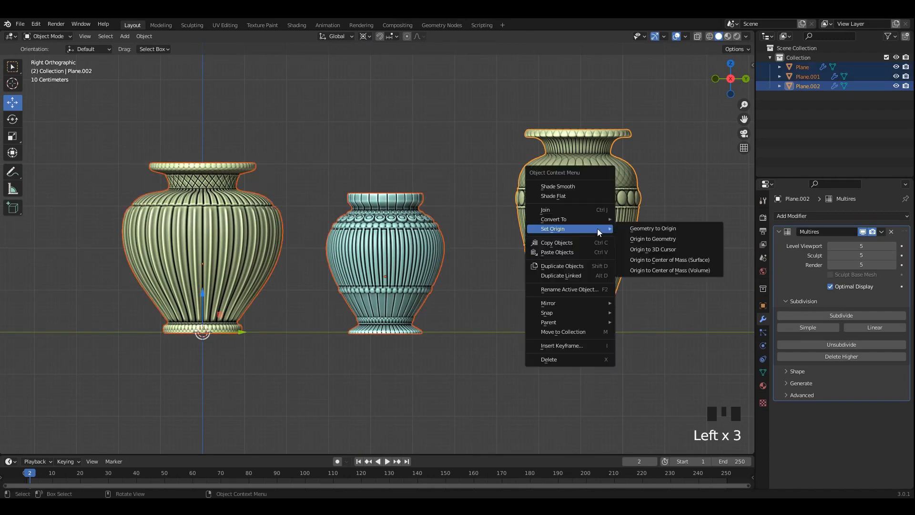
right_click(440, 226)
right_click(570, 216)
mouse_move(577, 215)
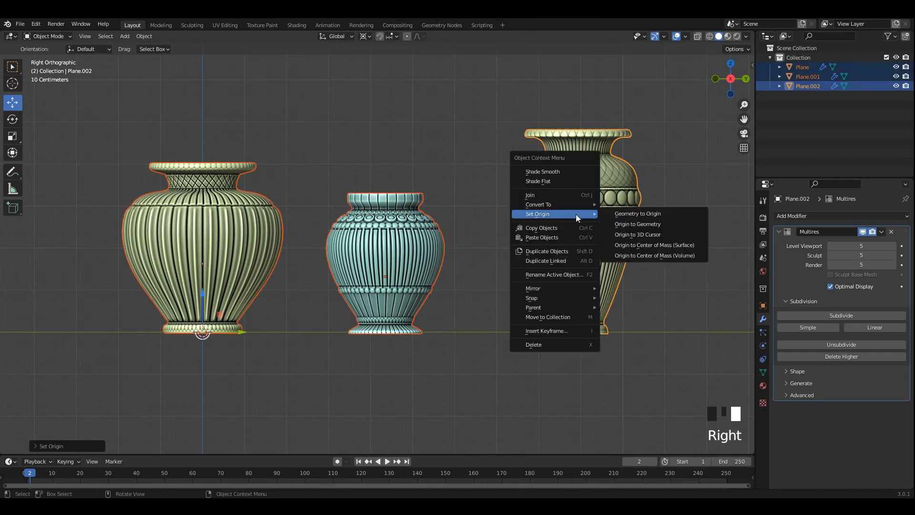
click(395, 287)
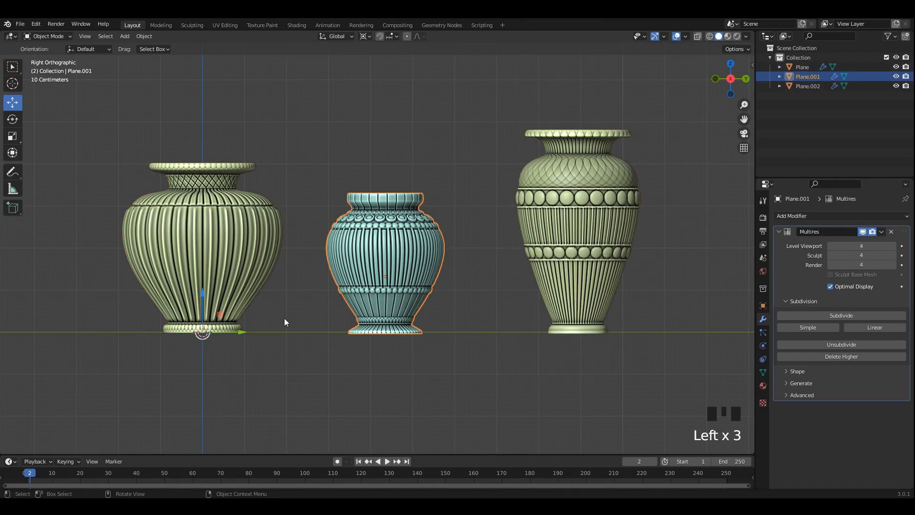
Change the transform pivot point away from the 3D cursor and shift the three vases slightly along Y to bring them closer together.
click(248, 305)
click(604, 241)
click(364, 36)
click(384, 76)
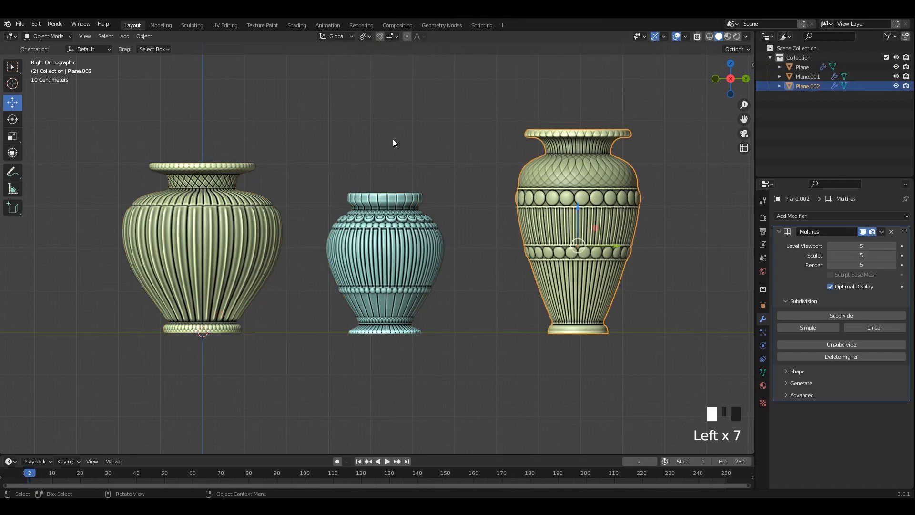
click(397, 249)
drag(419, 275, 425, 275)
click(607, 276)
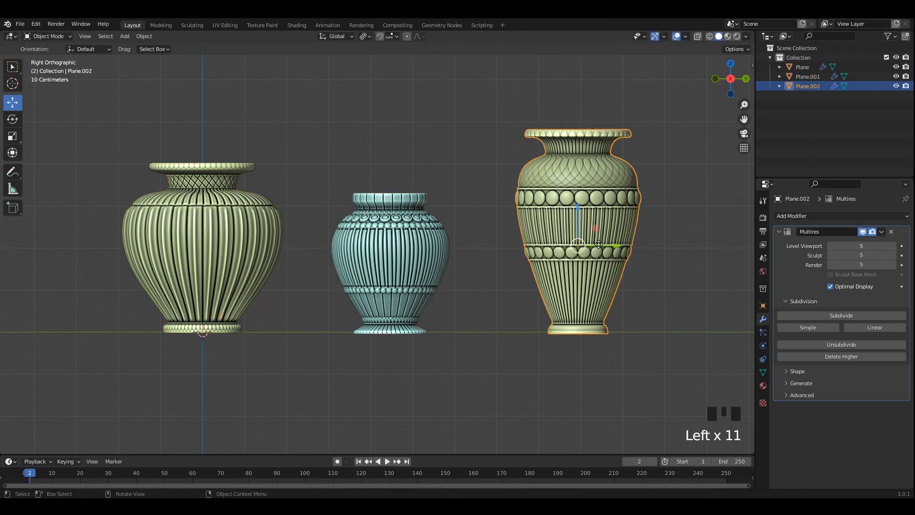
drag(599, 244, 590, 244)
click(270, 241)
drag(234, 264, 241, 264)
Set the Multires viewport level to 1 on all three vases, and the tall vase's sculpt level to 1 as well.
click(419, 264)
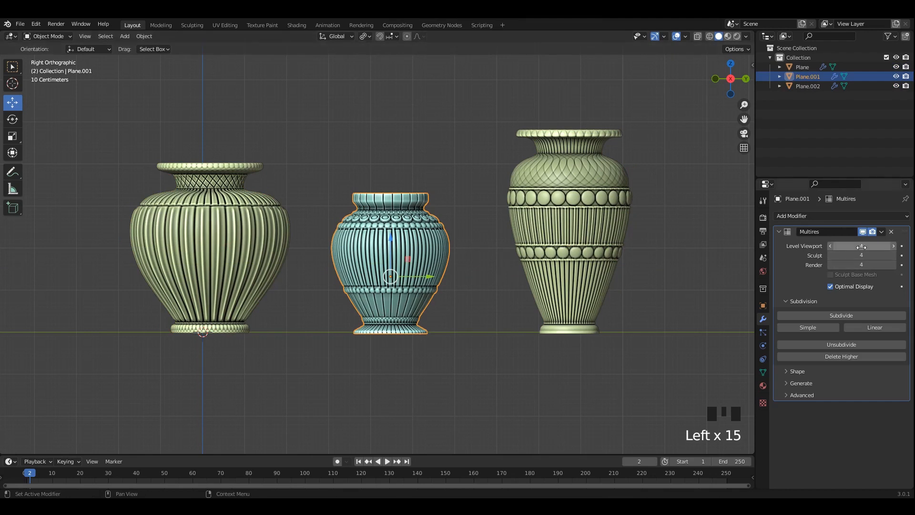
drag(862, 246, 814, 246)
click(570, 202)
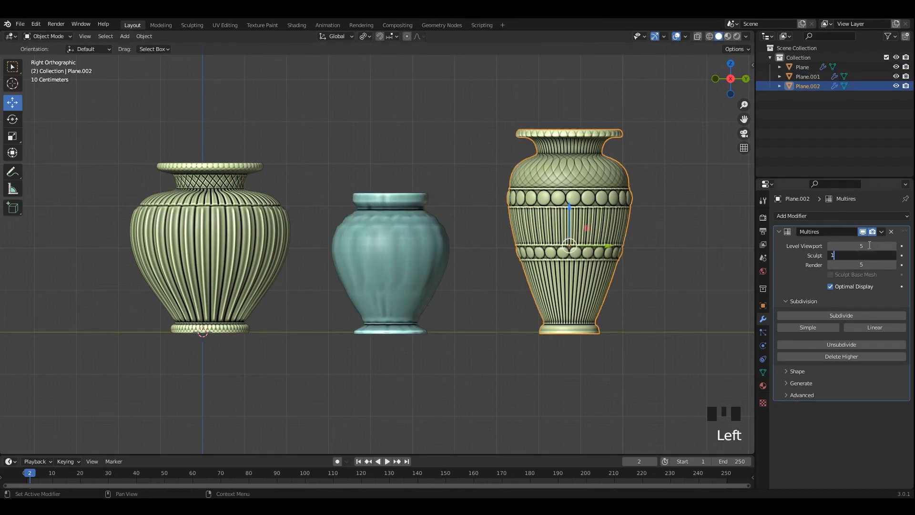
click(864, 246)
click(865, 246)
text(1)
click(790, 246)
click(779, 232)
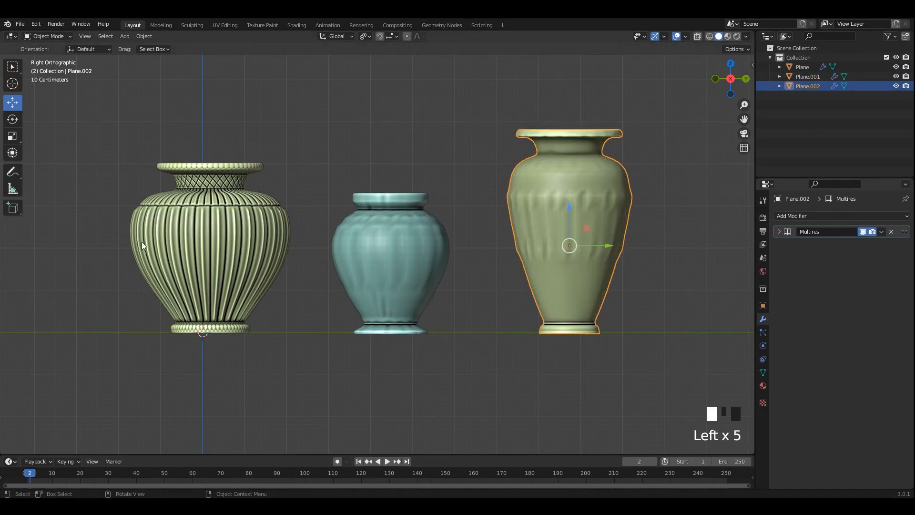
click(142, 246)
click(801, 243)
click(779, 232)
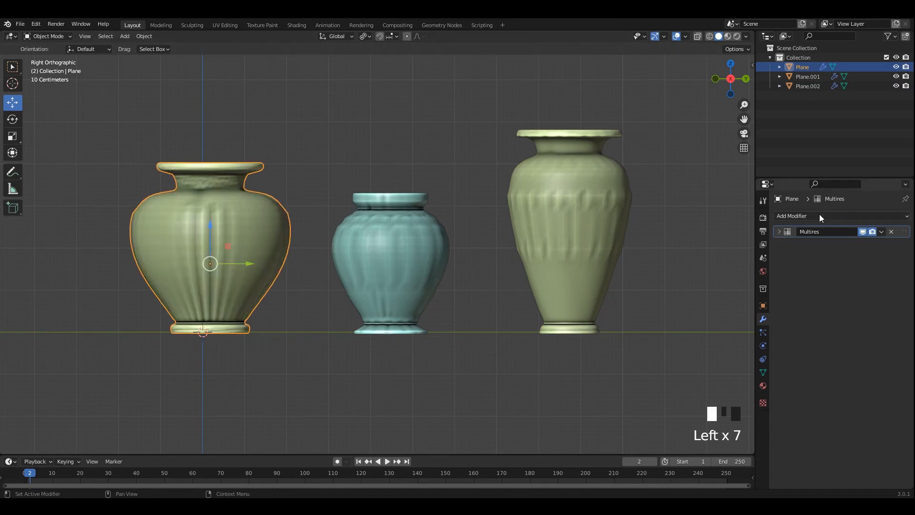
Add a Subdivision Surface modifier to the wide green vase and the small blue vase, and select the tall vase.
click(821, 217)
click(731, 389)
click(402, 222)
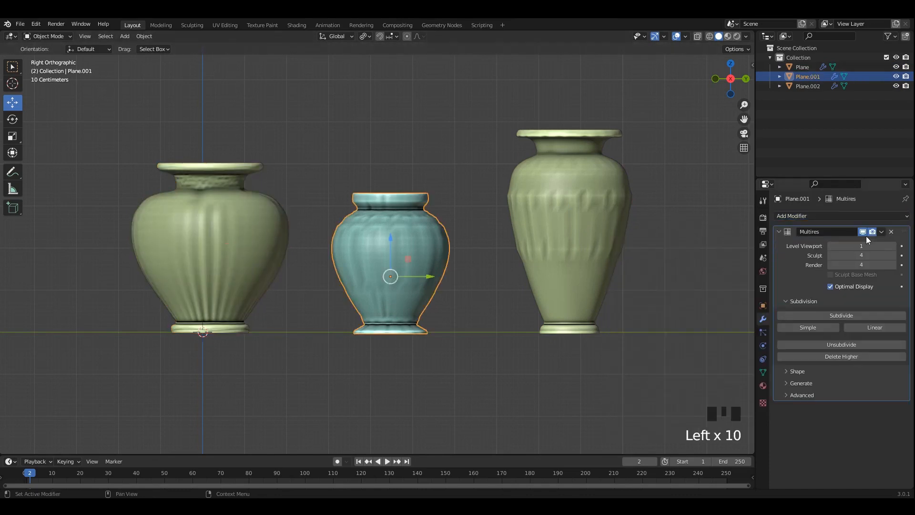
click(779, 232)
click(821, 217)
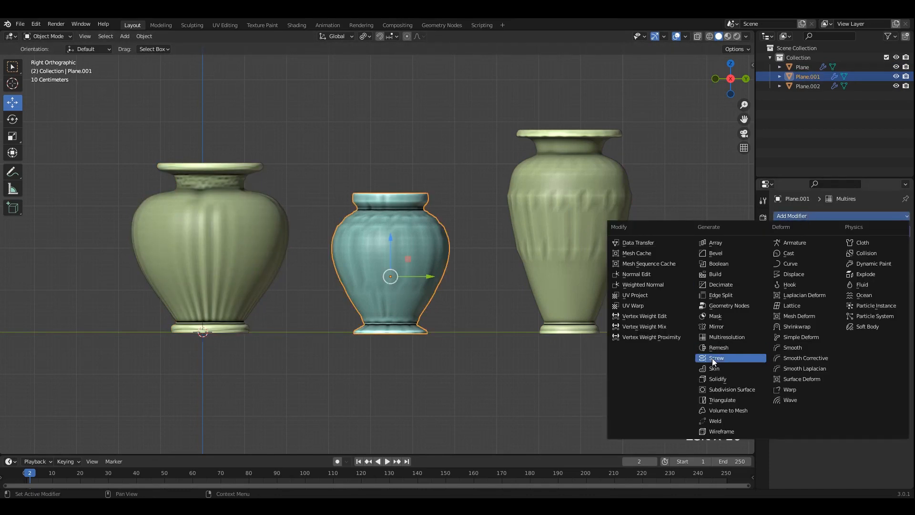
click(731, 388)
click(602, 186)
click(821, 217)
click(731, 335)
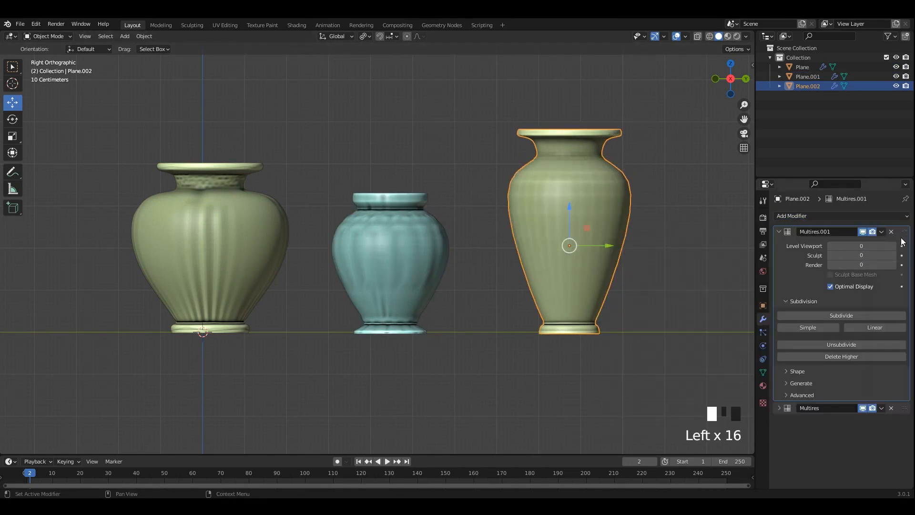
click(892, 409)
key(ctrl+z)
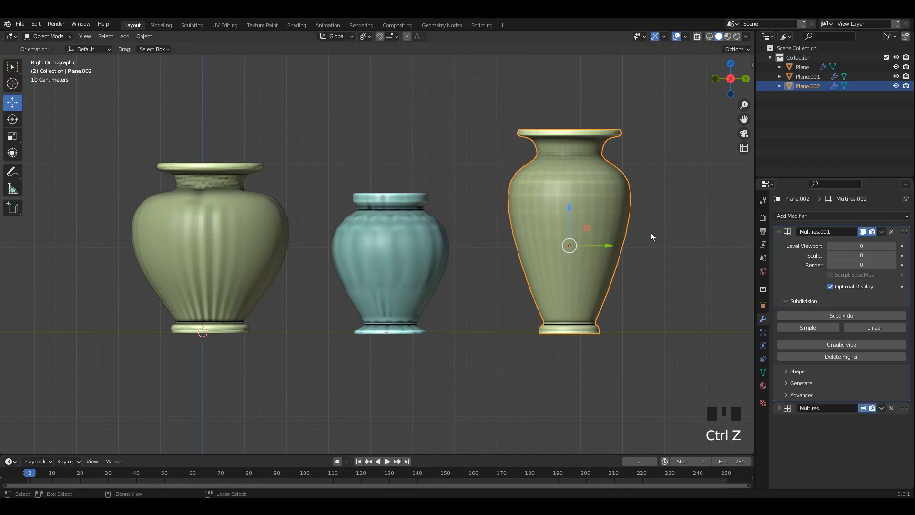
key(ctrl+z)
Add a Subdivision Surface modifier to the tall vase and deselect it.
click(821, 216)
click(731, 389)
click(663, 287)
middle_drag(662, 287, 698, 55)
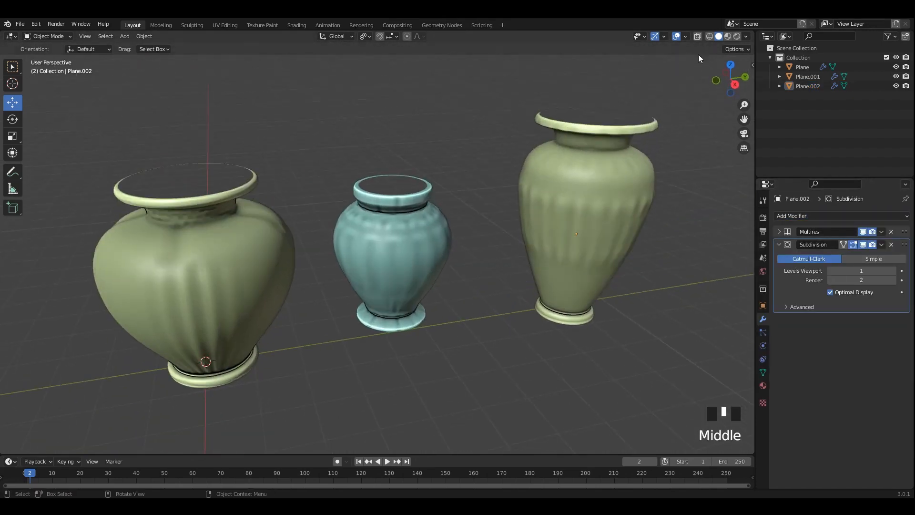
Turn off backface culling in the viewport shading options and save the file.
click(746, 37)
click(692, 220)
click(596, 224)
middle_drag(582, 218, 508, 161)
shift+middle_drag(508, 161, 496, 176)
click(523, 184)
key(ctrl+s)
Select all three low-detail vases and export only the selected objects as FBX to Lp.fbx.
drag(193, 148, 608, 266)
middle_drag(482, 219, 392, 247)
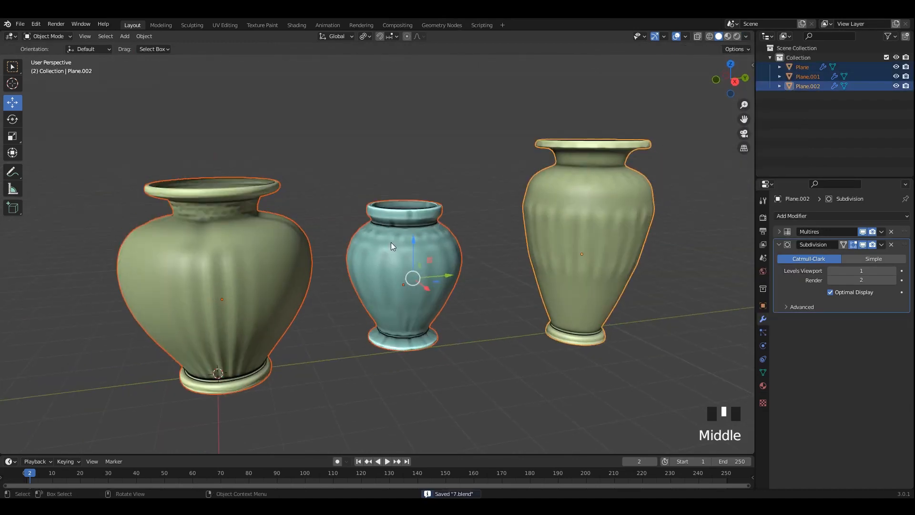
key(g)
right_click(376, 200)
middle_drag(376, 196, 385, 187)
key(F4)
mouse_move(351, 242)
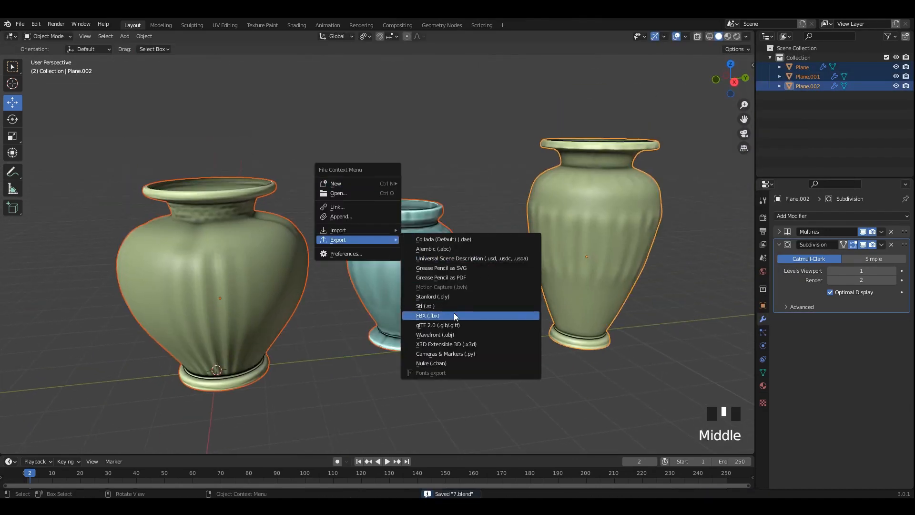
click(419, 315)
click(304, 327)
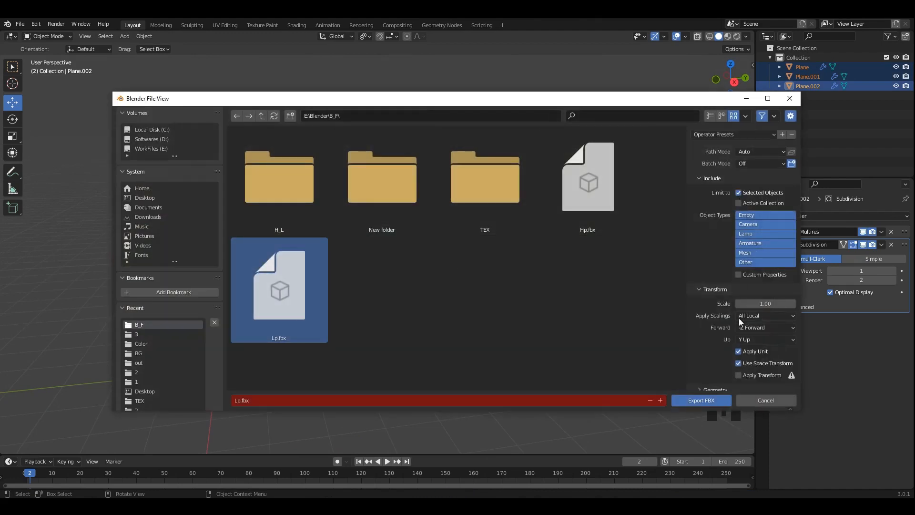
click(708, 400)
scroll(494, 276, down, 1)
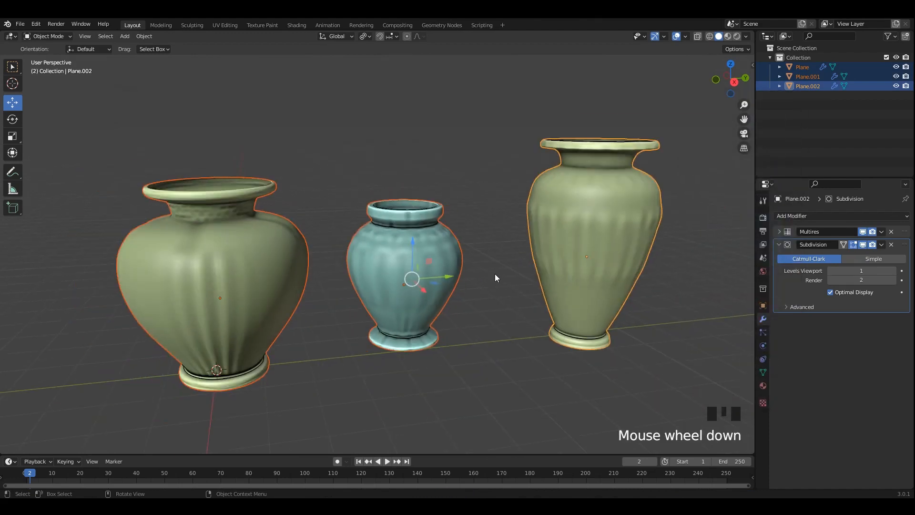
Remove the Subdivision modifier from each of the three vases.
middle_drag(495, 275, 707, 303)
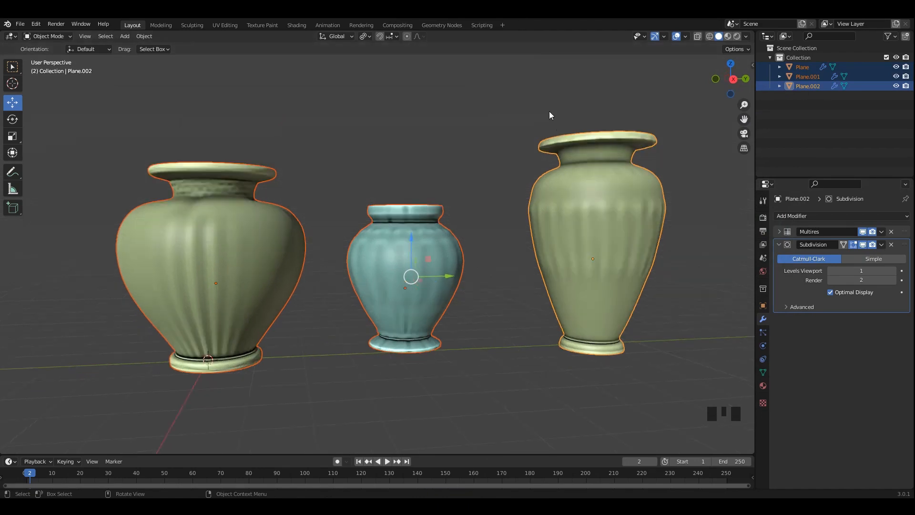
click(584, 174)
click(891, 244)
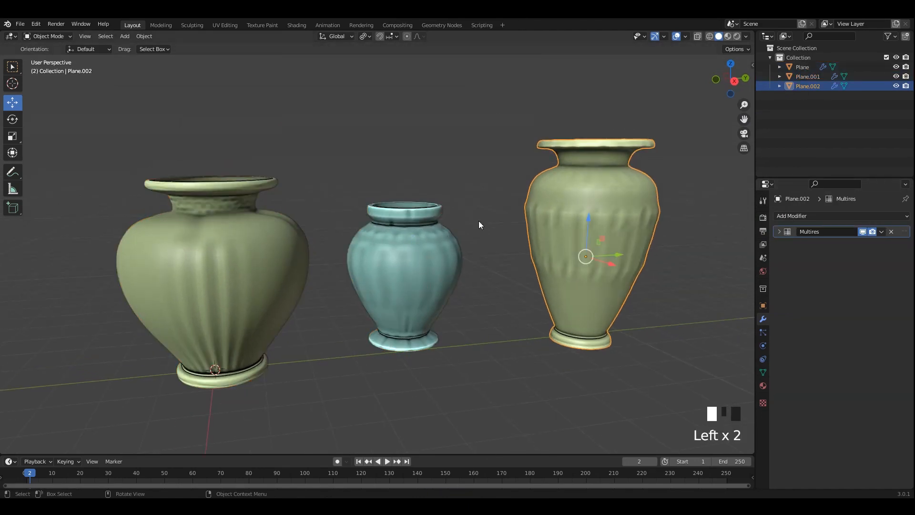
click(444, 238)
click(891, 245)
click(252, 290)
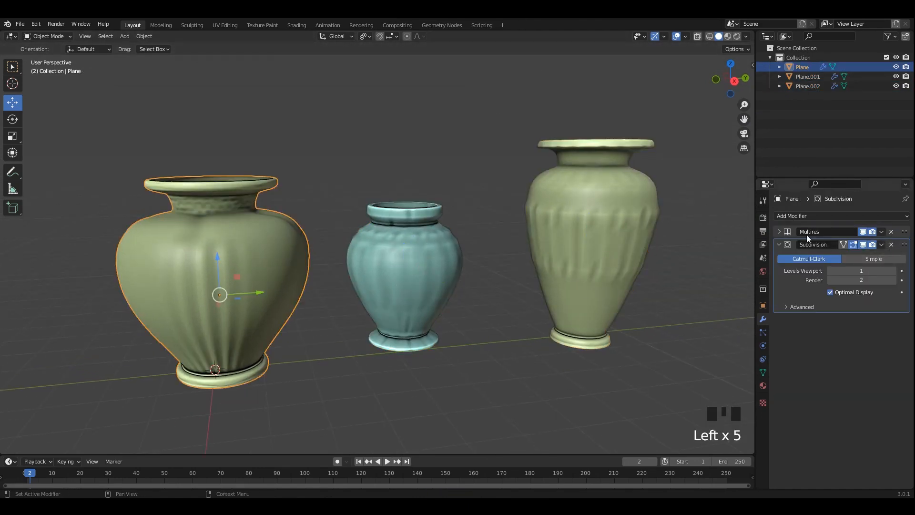
click(891, 245)
Set the Multires viewport level to 4 on the wide green vase and the small blue vase.
click(780, 231)
click(861, 244)
text(4)
key(Return)
click(443, 248)
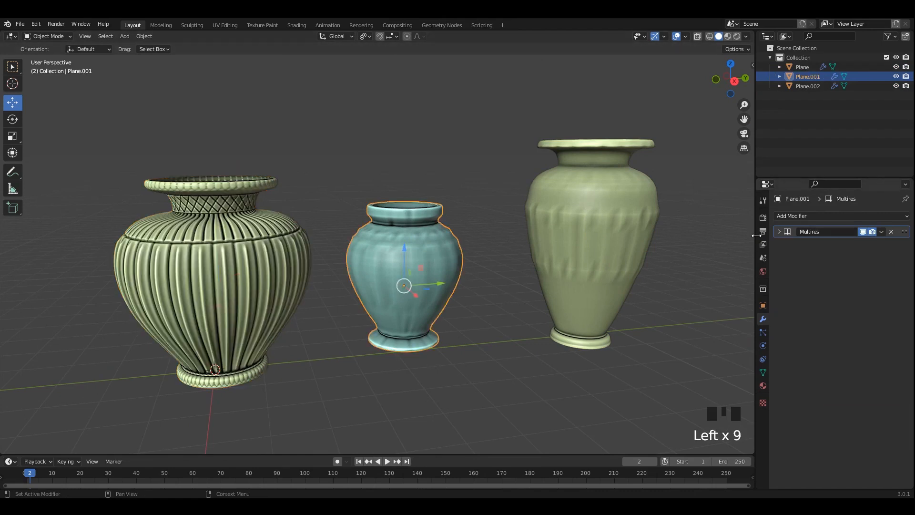
click(779, 232)
click(861, 244)
text(4)
key(Return)
Set the tall vase's Multires viewport level to 5 and deselect it.
click(548, 246)
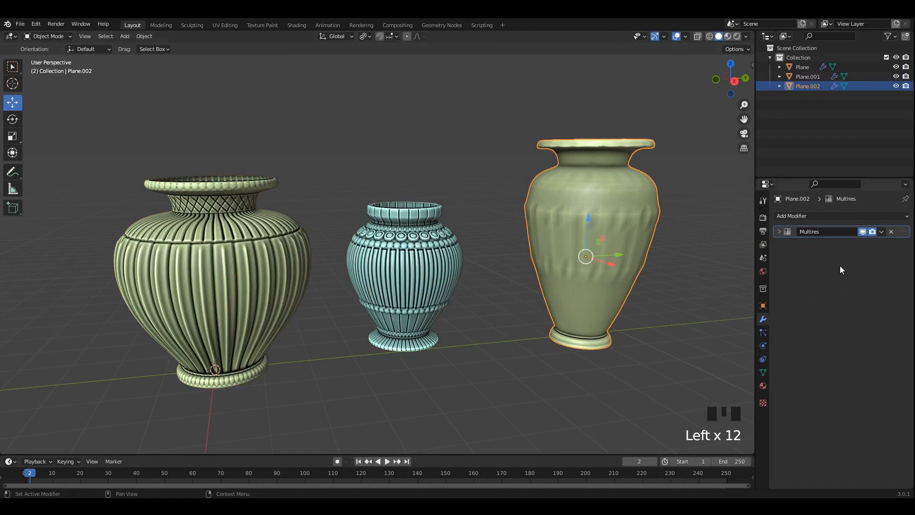
click(781, 231)
click(880, 246)
text(5)
key(Return)
click(633, 319)
scroll(633, 216, down, 1)
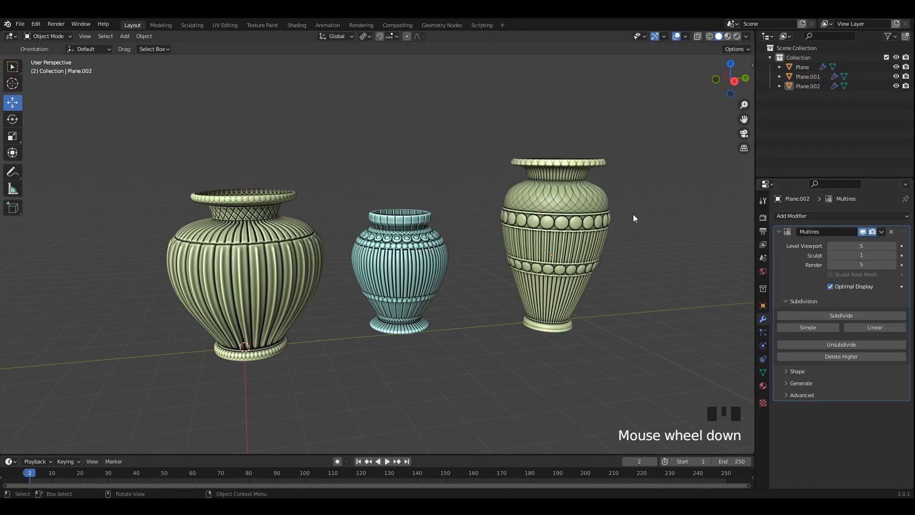
Select all three high-detail vases and set up their FBX export with Hp.fbx as the file.
drag(512, 218, 293, 254)
middle_drag(359, 217, 364, 219)
key(F4)
mouse_move(364, 219)
click(409, 294)
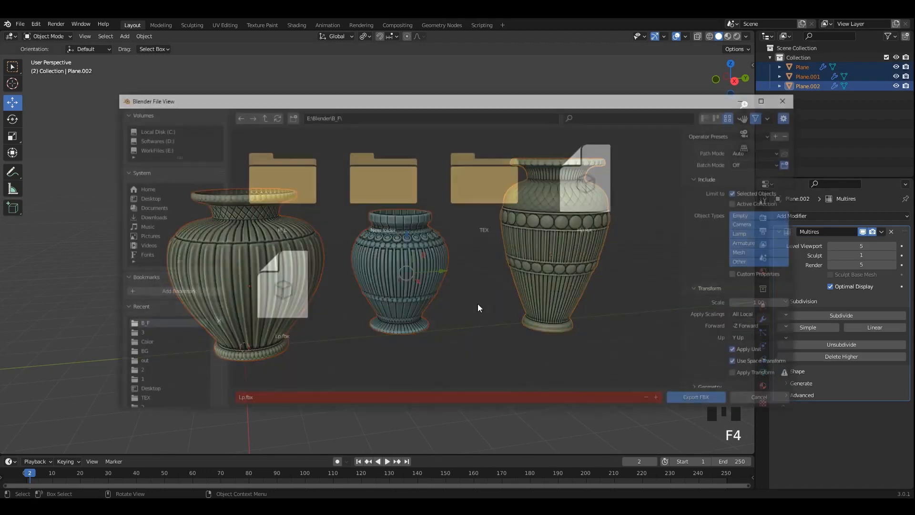
click(587, 201)
click(766, 400)
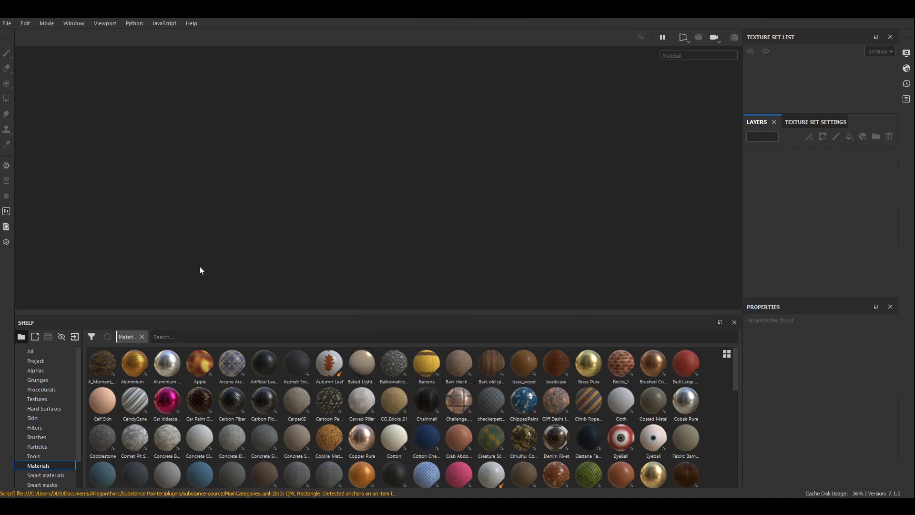
Create a new project in Substance Painter from the low-poly Lp mesh, keeping the default project settings.
click(9, 26)
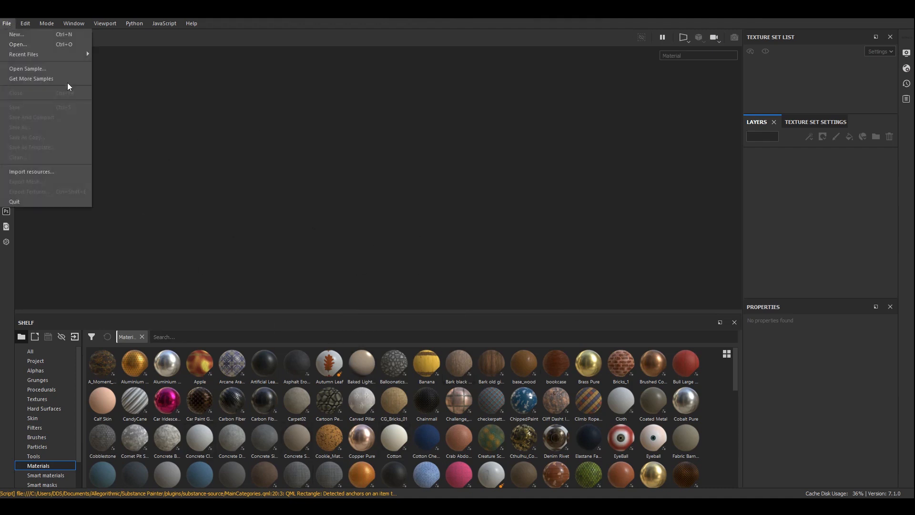
click(17, 35)
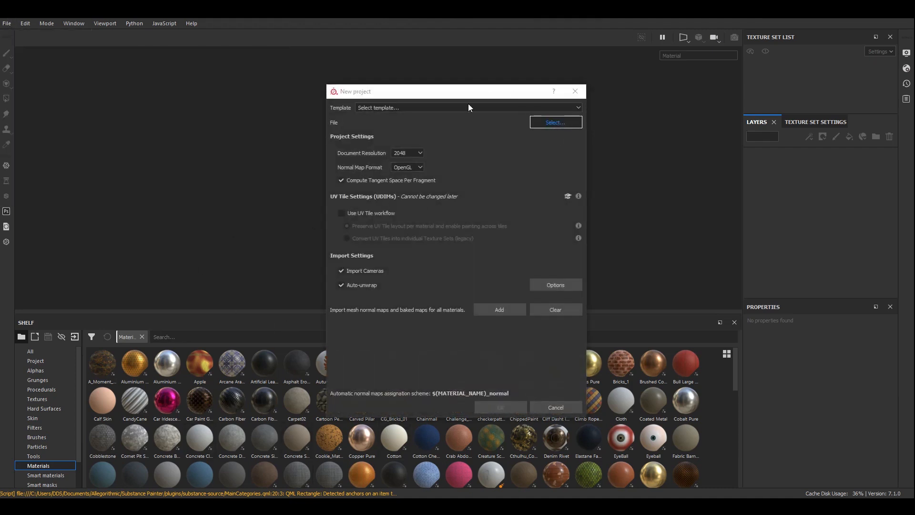
click(556, 122)
click(742, 189)
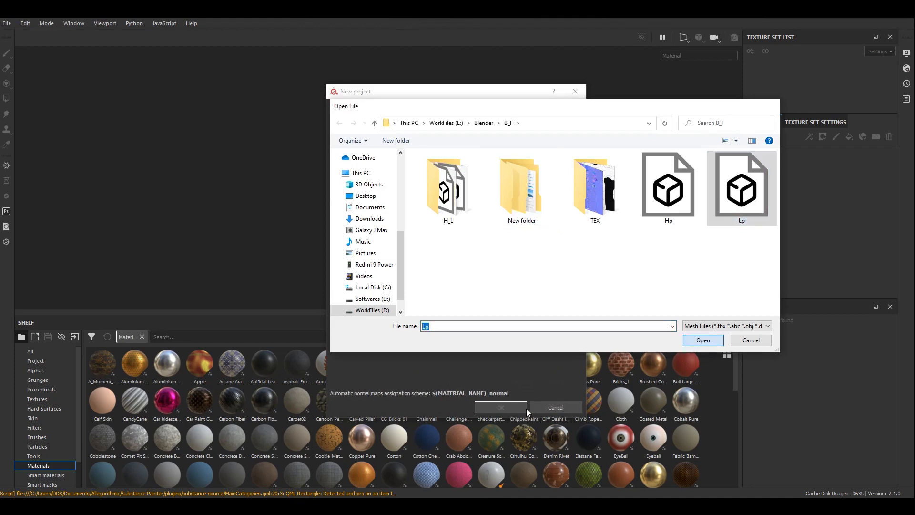
key(Return)
click(508, 402)
alt+drag(455, 176, 475, 198)
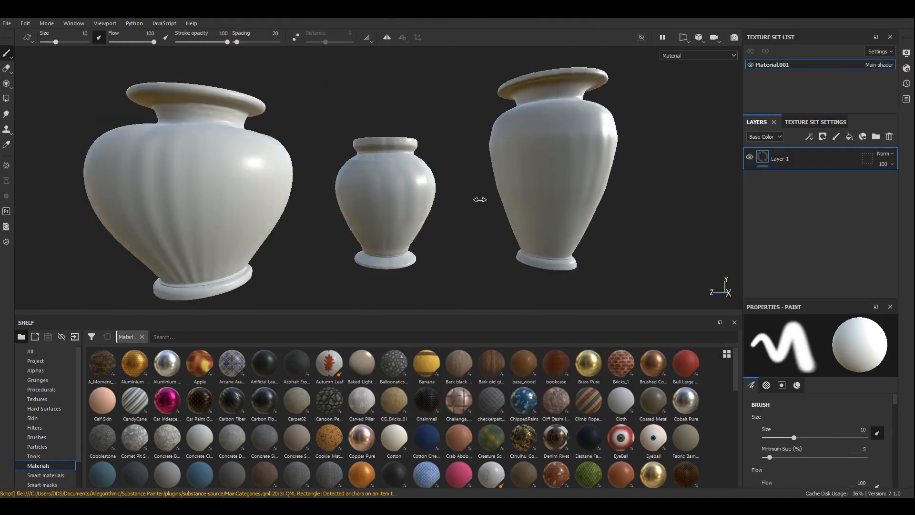
Add an Ambient occlusion channel to the Material.001 texture set.
click(815, 122)
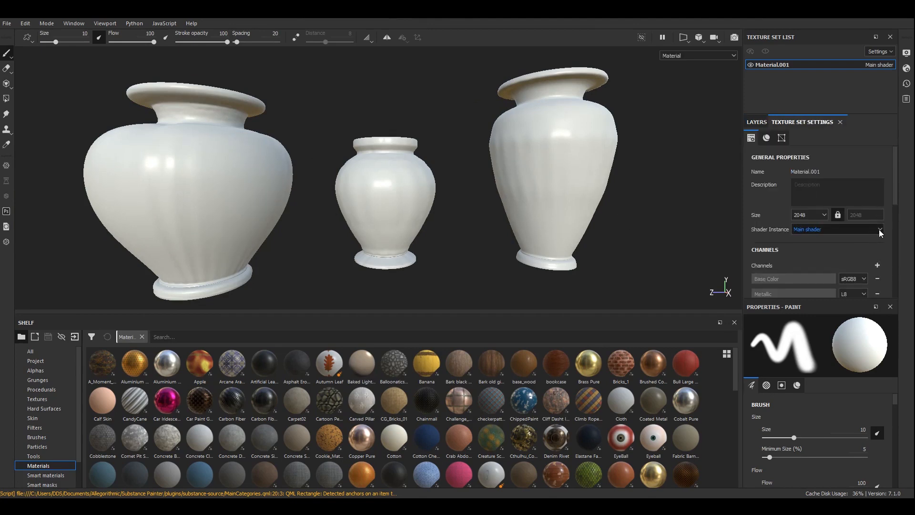
click(878, 266)
click(888, 56)
Bake the vases' high-poly detail into all mesh maps at an output size of 4096.
scroll(836, 231, down, 5)
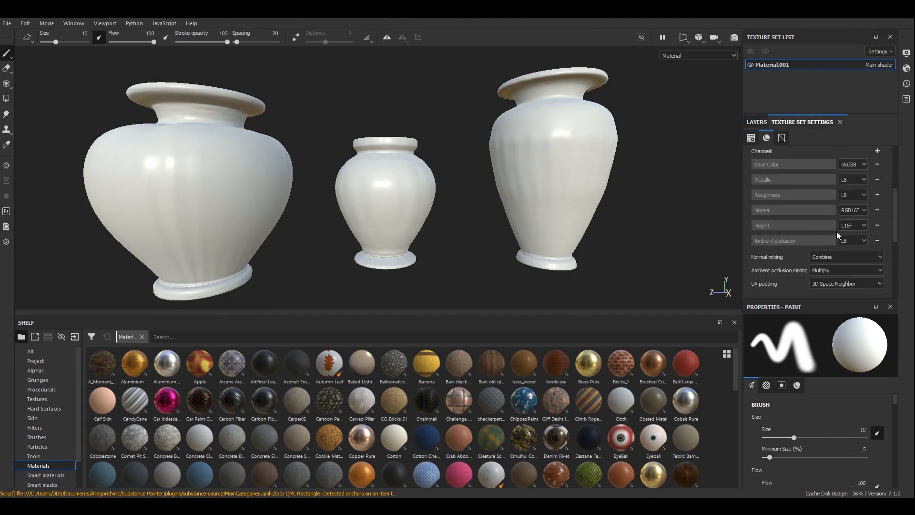
click(856, 205)
click(457, 125)
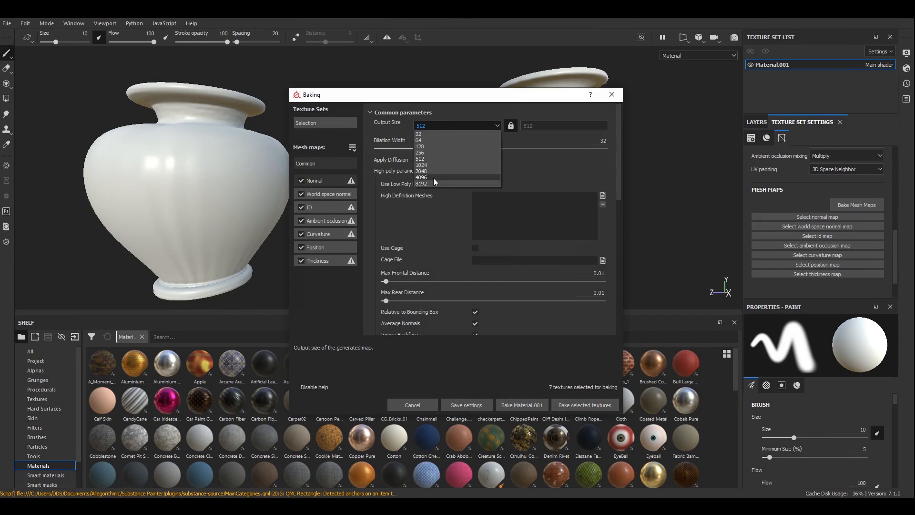
click(433, 180)
click(581, 405)
drag(453, 200, 753, 161)
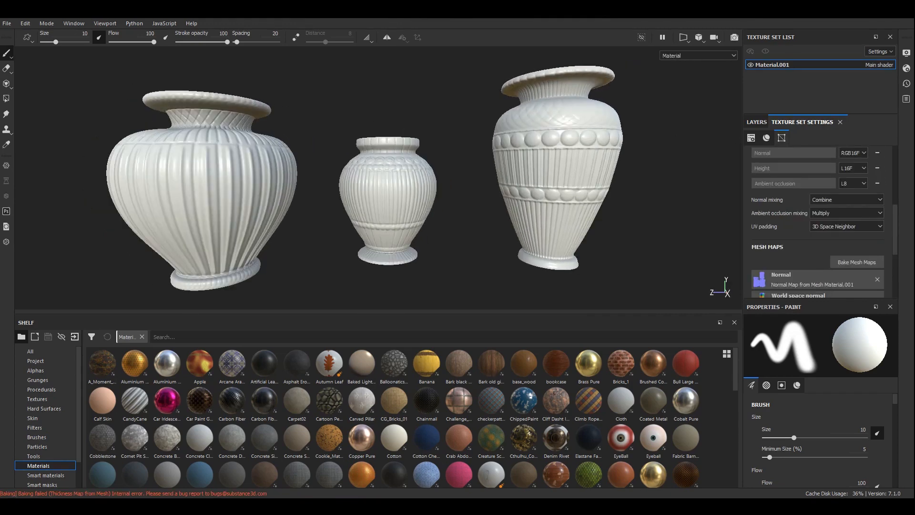
Add the Brass_Old smart material beneath Layer 1 and Gold Damaged above it, and bring up the smart masks.
scroll(57, 458, down, 1)
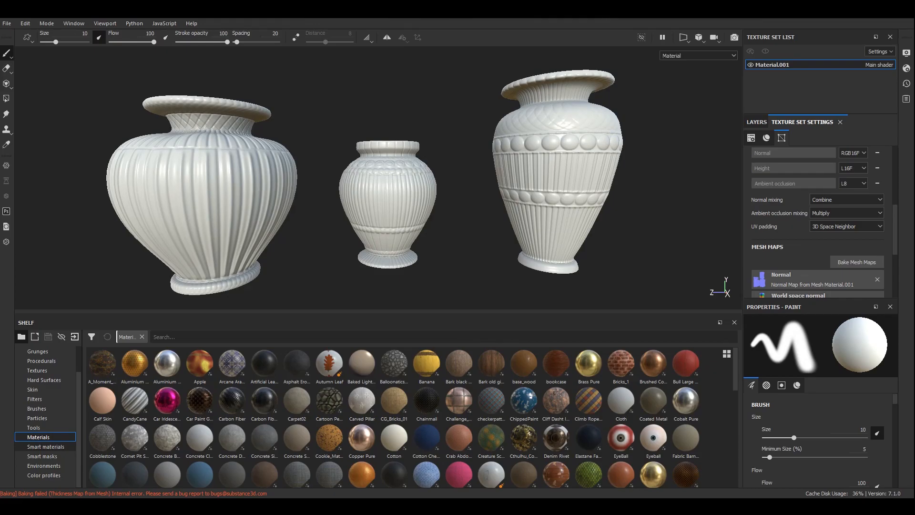
click(46, 447)
click(761, 122)
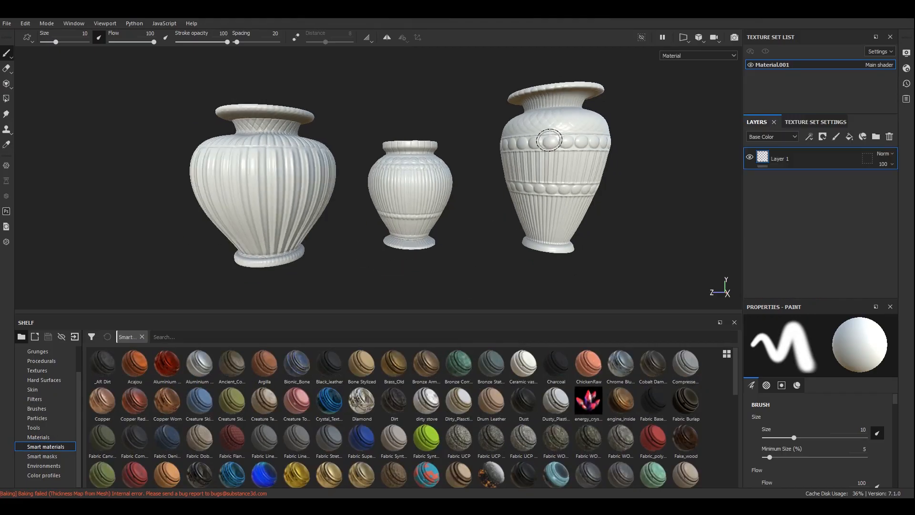
drag(394, 363, 829, 211)
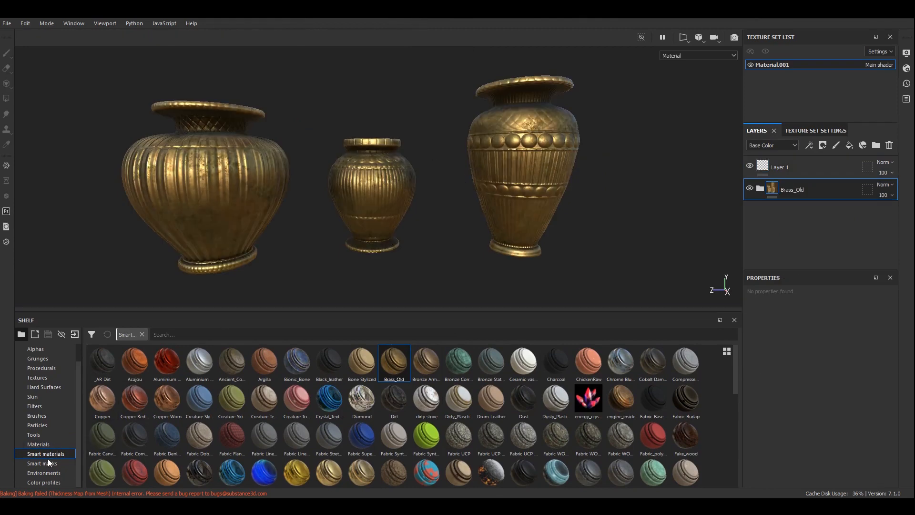
drag(333, 475, 820, 164)
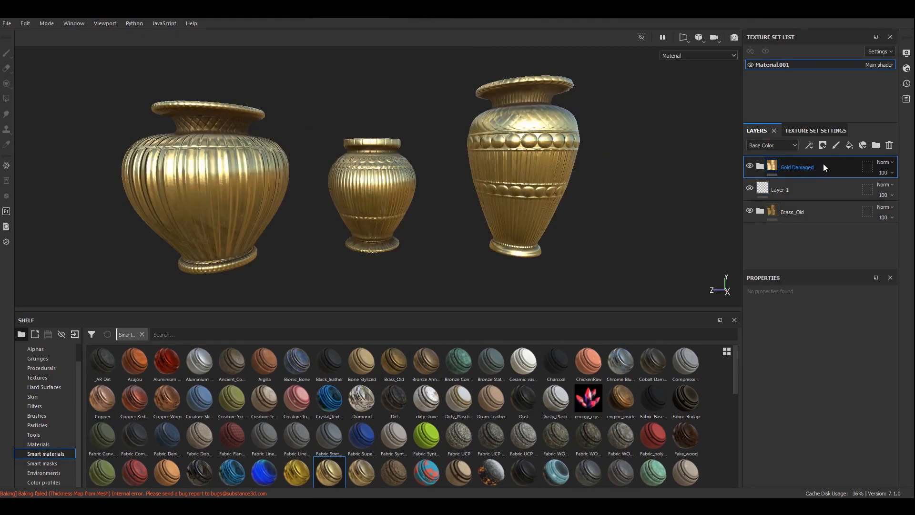
click(42, 463)
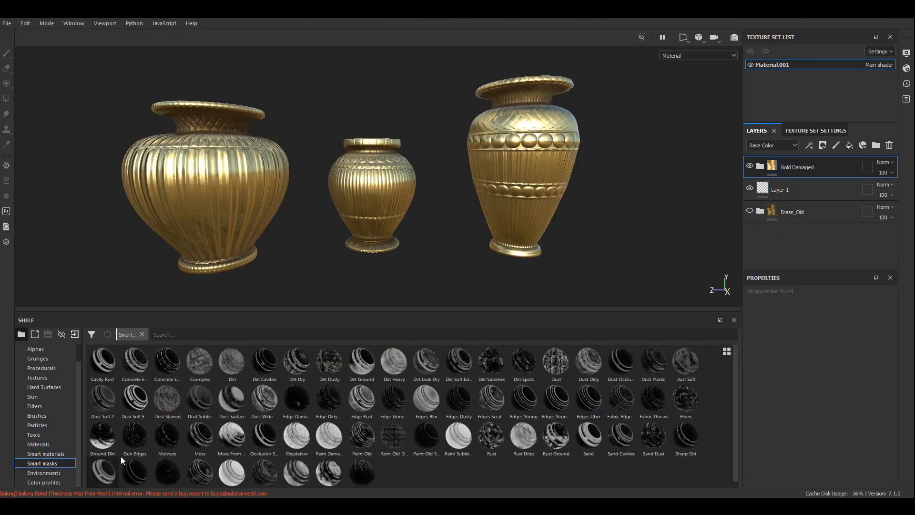
Try a concrete smart mask and the Edges Blur smart mask on the Gold Damaged layer, undoing each.
drag(168, 362, 831, 170)
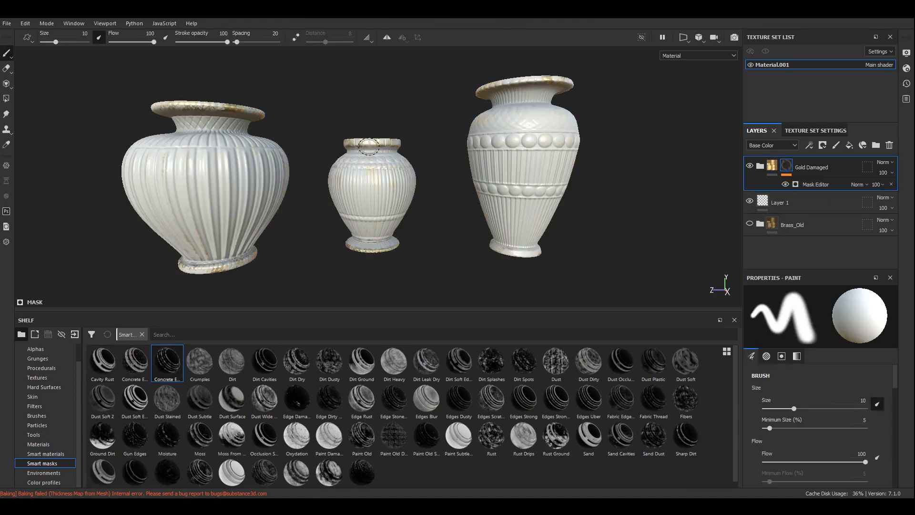
key(ctrl+z)
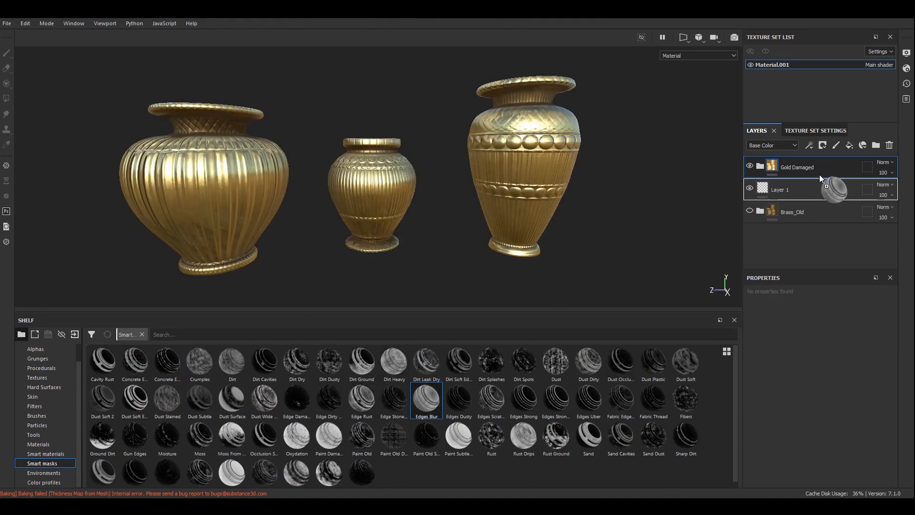
alt+drag(500, 150, 479, 139)
key(ctrl+z)
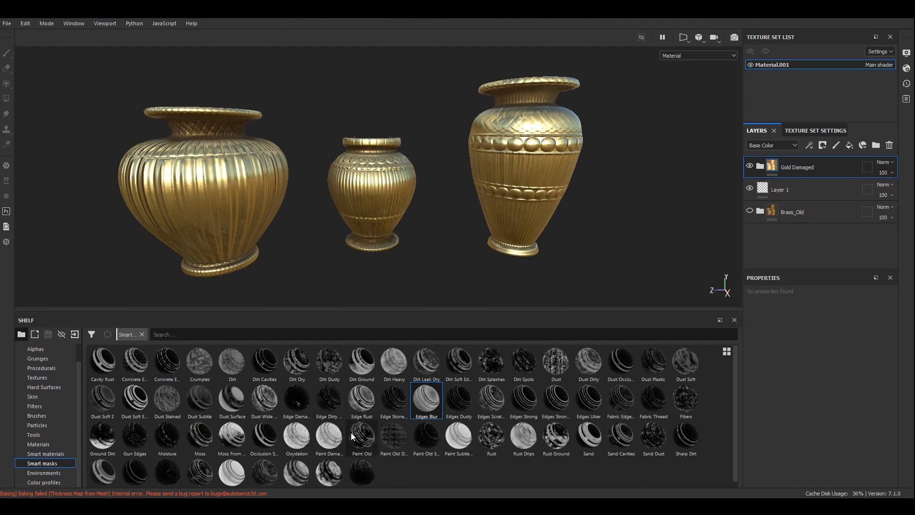
Mask Gold Damaged with the Paint Old smart mask, show Brass_Old beneath it, and compare with Gold Damaged hidden and shown.
drag(354, 433, 793, 164)
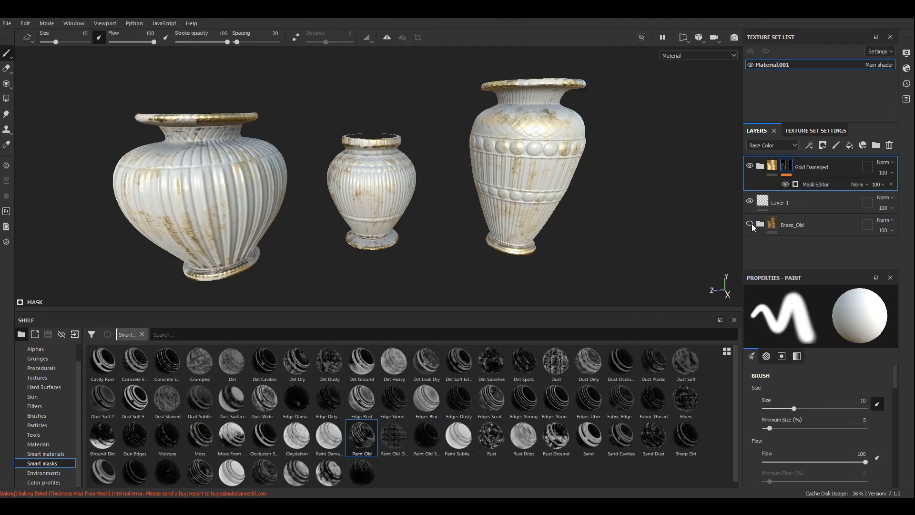
click(750, 224)
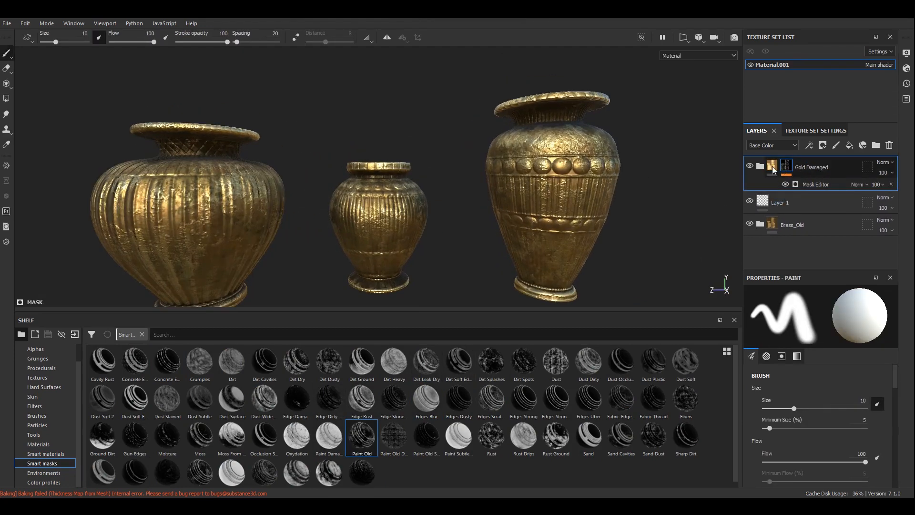
click(750, 166)
click(750, 167)
mouse_move(424, 183)
alt+mouse_down()
mouse_move(462, 183)
mouse_move(523, 157)
alt+mouse_up()
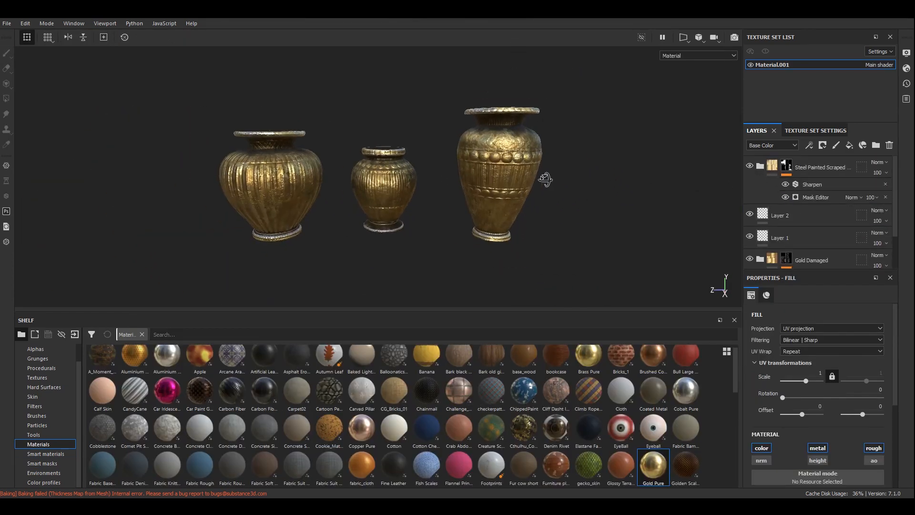
Export the Material.001 textures with the Document channels + Normal + AO (No Alpha) template and open the output directory.
alt+drag(545, 179, 531, 178)
scroll(528, 186, up, 4)
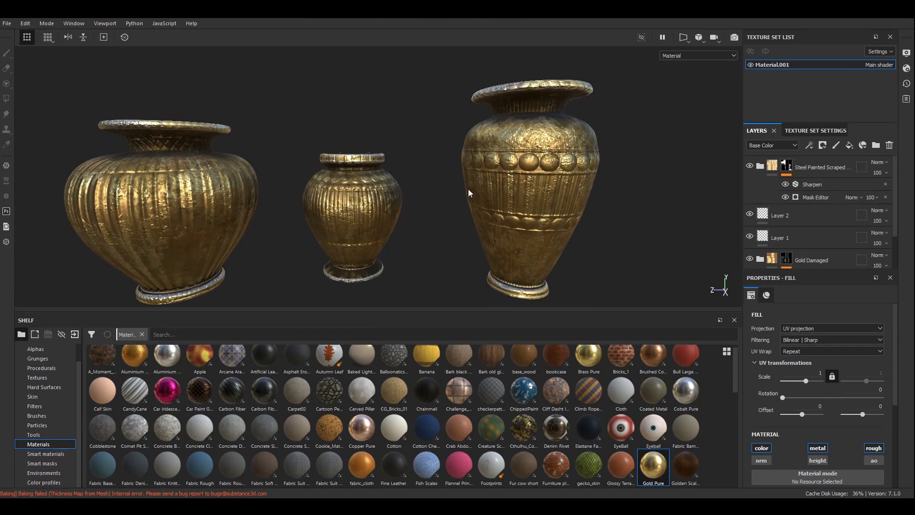
alt+drag(469, 193, 452, 167)
alt+drag(496, 149, 486, 143)
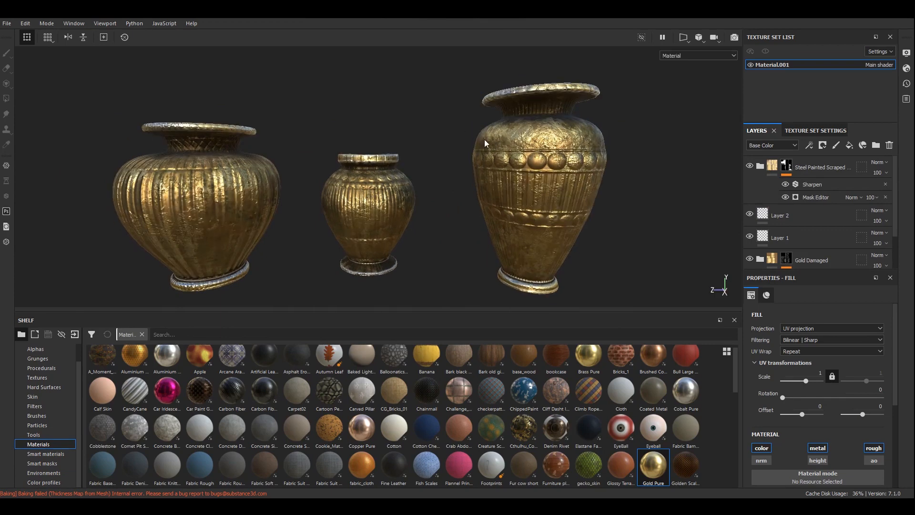
click(7, 23)
click(67, 190)
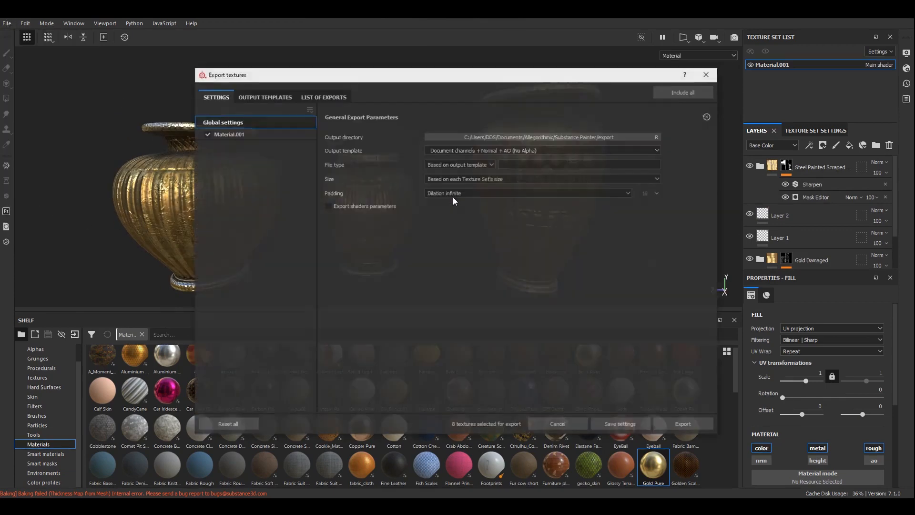
click(684, 425)
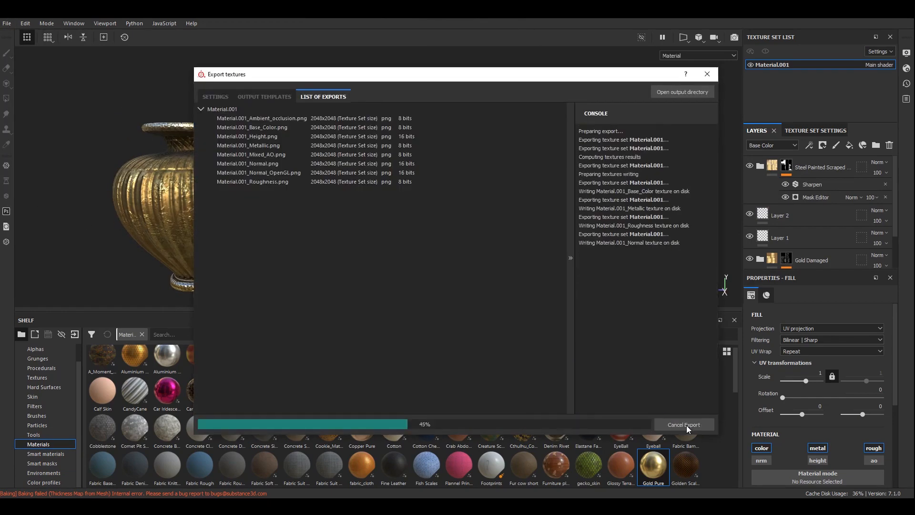
click(682, 93)
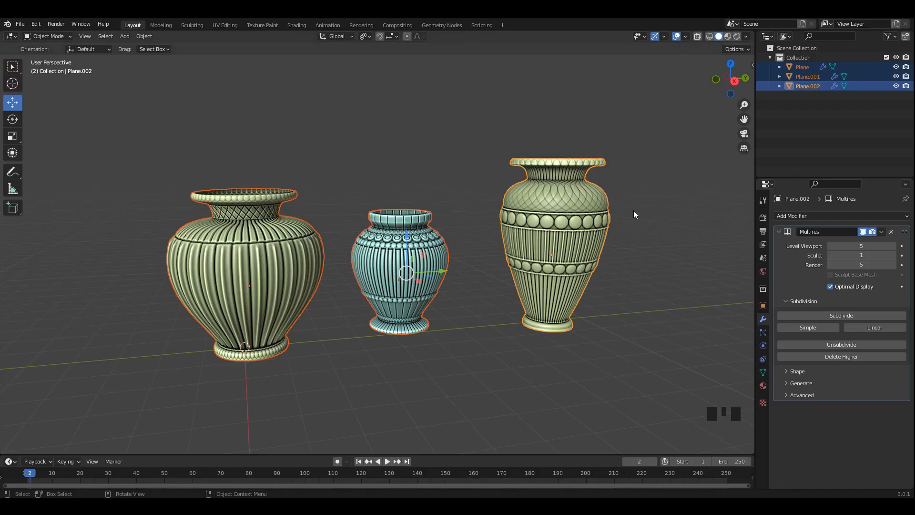
Switch to Blender, select all three vases and open the Shading workspace.
middle_drag(633, 197, 477, 233)
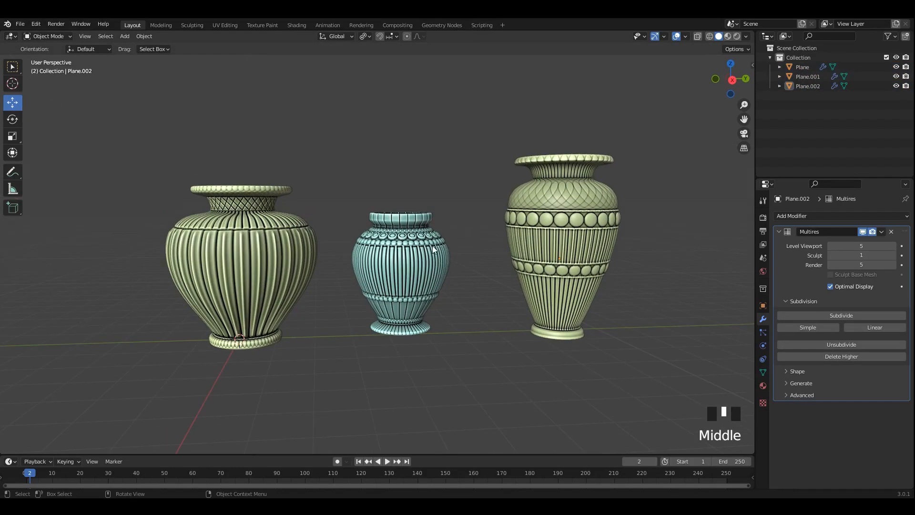
click(379, 265)
key(a)
click(327, 24)
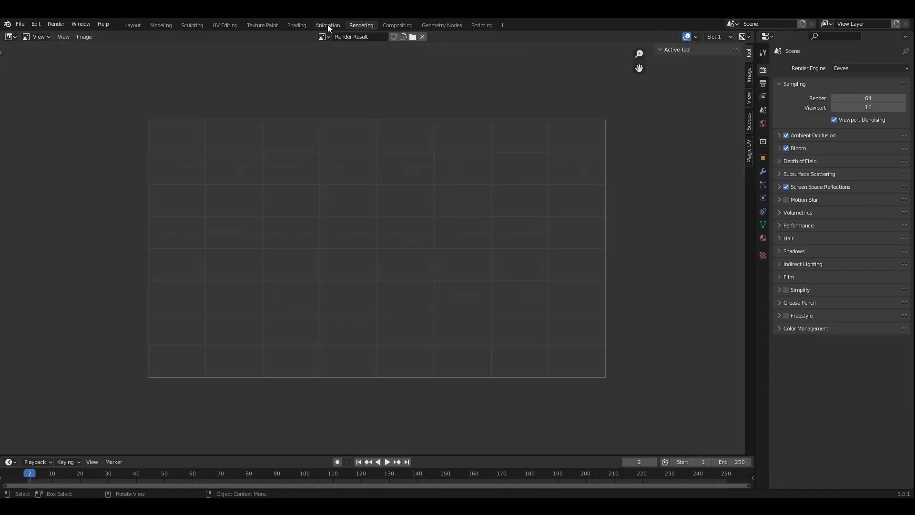
click(356, 25)
click(296, 24)
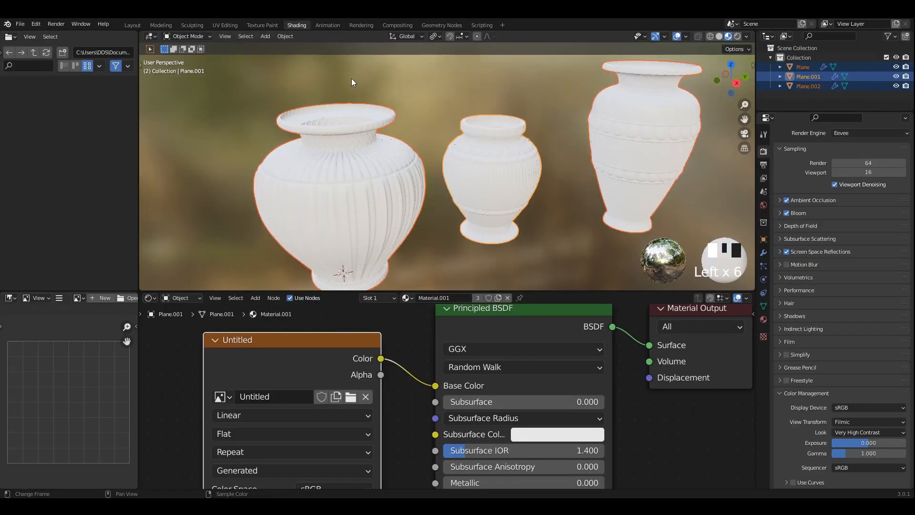
mouse_move(351, 79)
middle_down()
mouse_move(515, 154)
mouse_move(596, 105)
middle_up()
Inspect the vases in Solid shading, look over its shading options, and return to Material Preview.
click(719, 36)
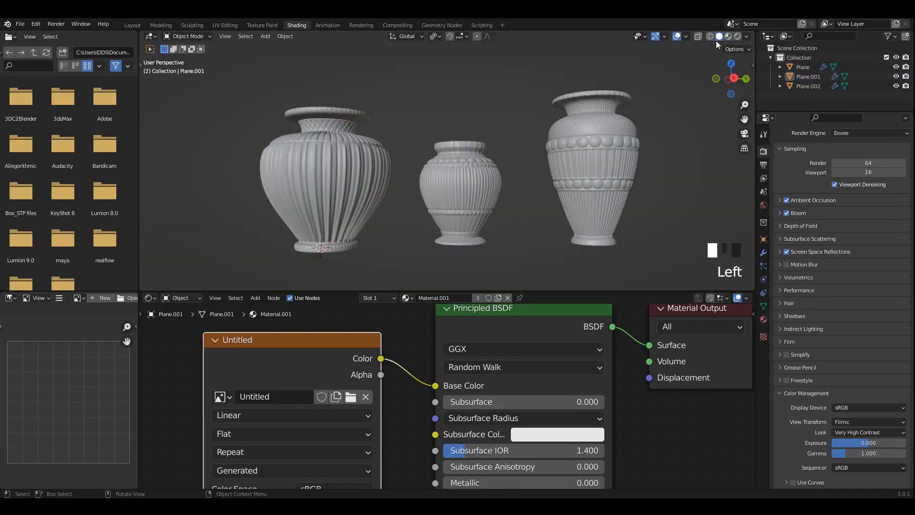
scroll(718, 48, up, 2)
shift+middle_drag(719, 48, 745, 41)
click(746, 37)
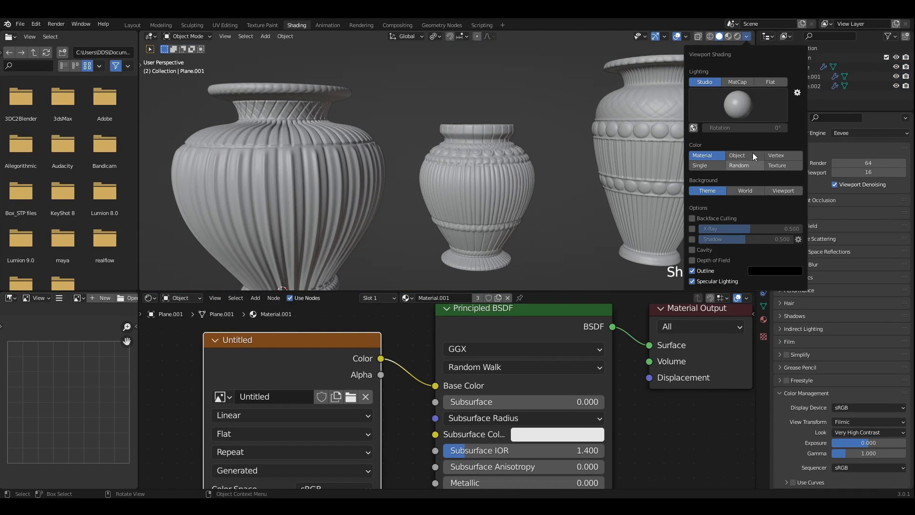
click(727, 36)
Unlink the checker material from the wide vase and give the vase a new material.
click(311, 206)
key(KP_Decimal)
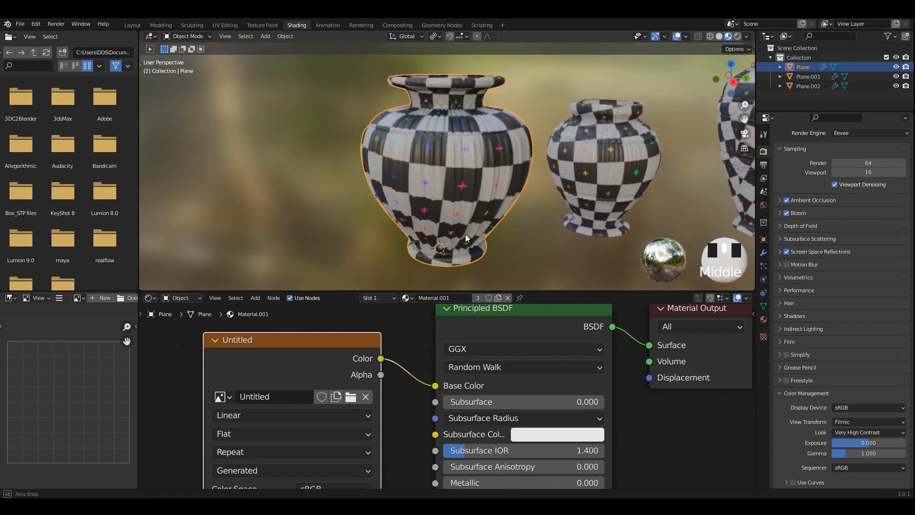
click(507, 297)
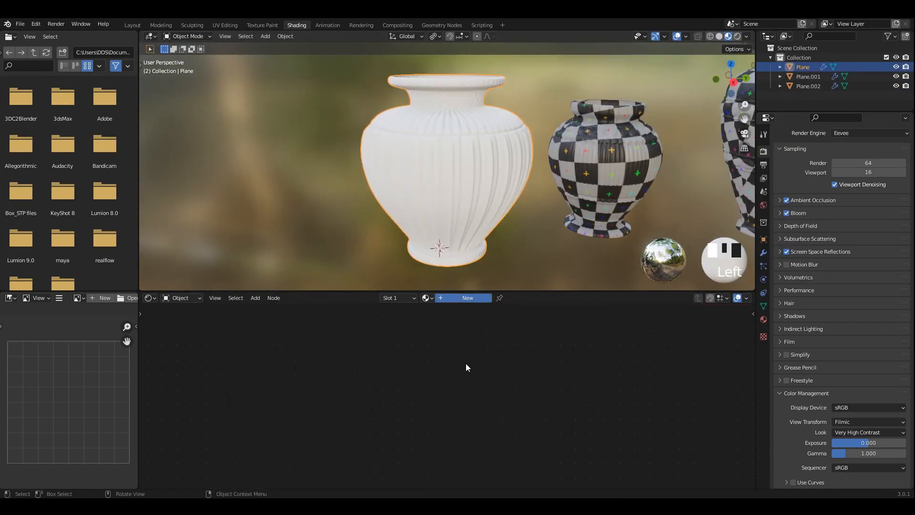
scroll(477, 354, down, 4)
middle_drag(481, 350, 485, 392)
click(402, 382)
Run Principled Texture Setup on the Principled BSDF with the Material.001 base color, metallic, Normal_OpenGL and roughness maps from the TEX folder.
click(531, 370)
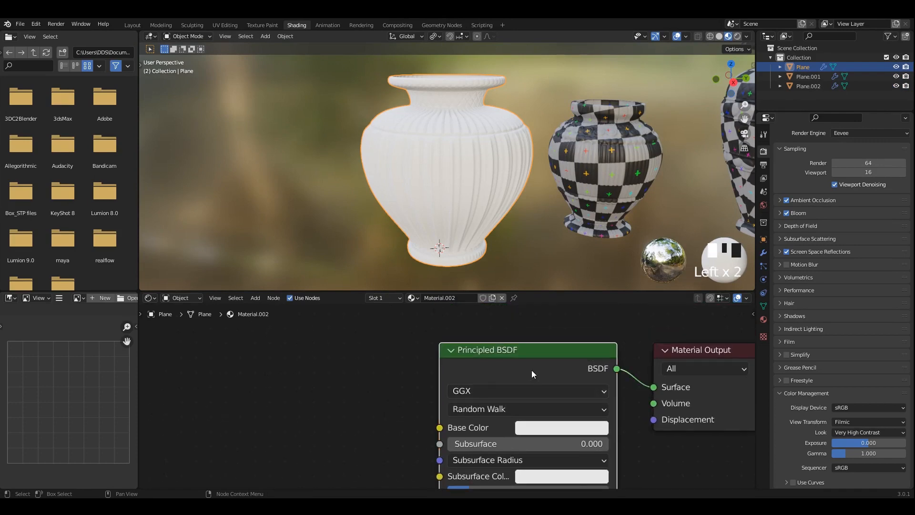
key(ctrl+shift+t)
double_click(502, 175)
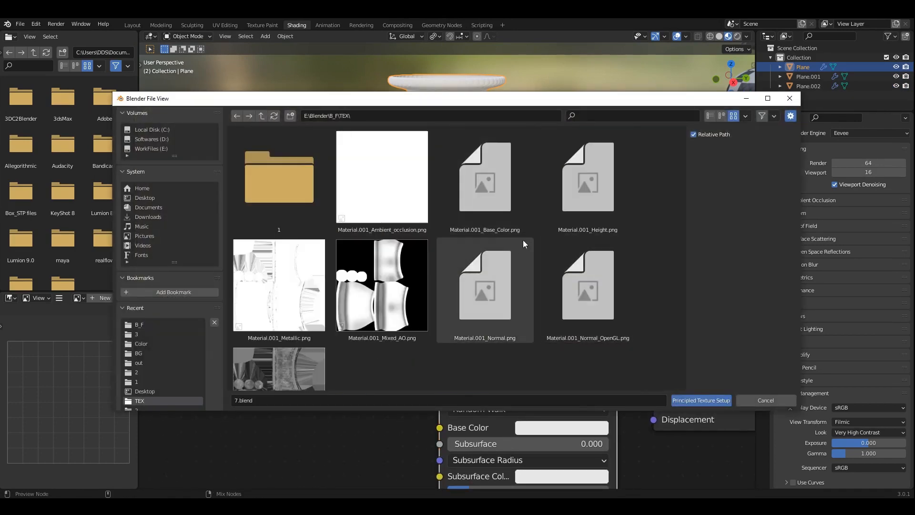
click(494, 192)
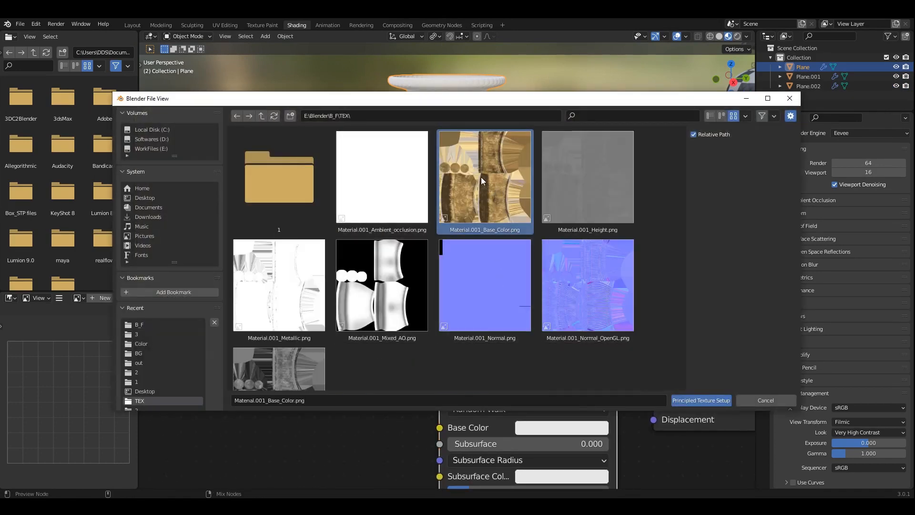
ctrl+click(300, 285)
click(469, 201)
scroll(382, 248, down, 1)
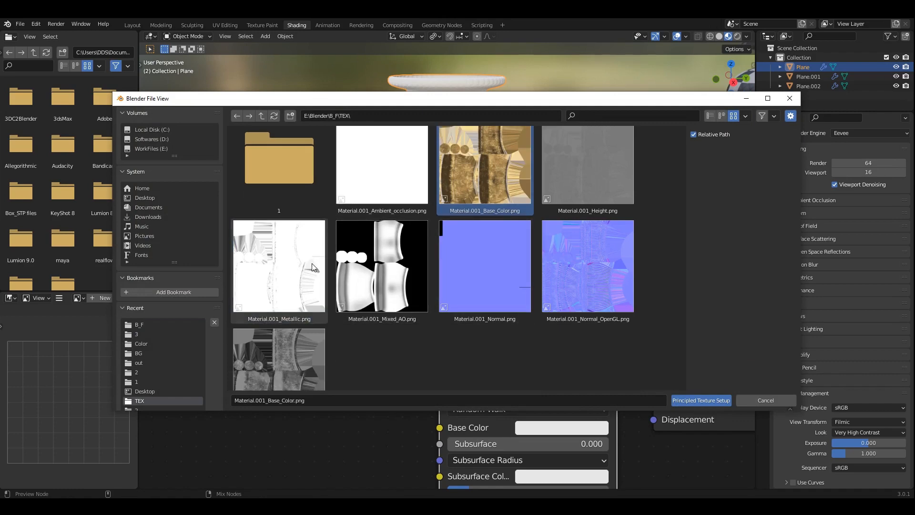
ctrl+click(311, 263)
ctrl+click(588, 267)
ctrl+click(302, 362)
scroll(380, 338, down, 1)
click(695, 400)
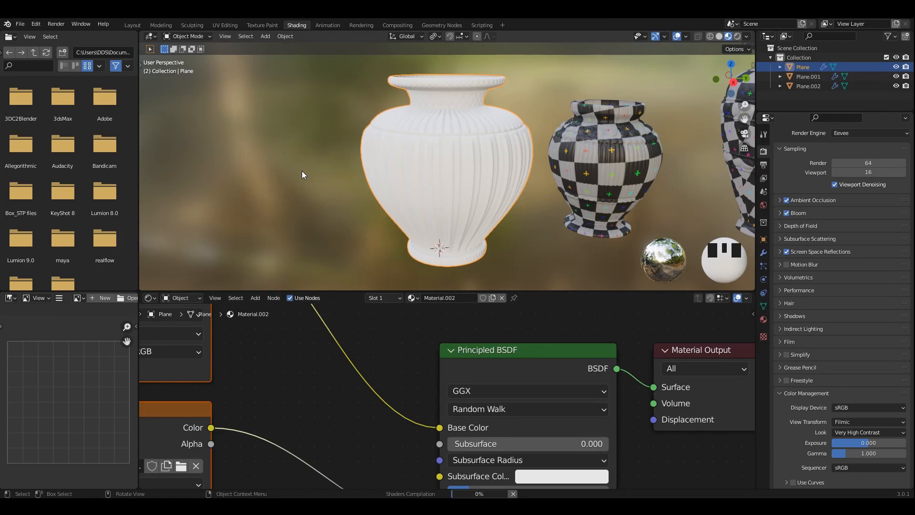
Set the Material Preview environment lighting to strength 2.000 and rotation 101°.
scroll(538, 173, up, 2)
middle_drag(716, 73, 706, 61)
click(747, 36)
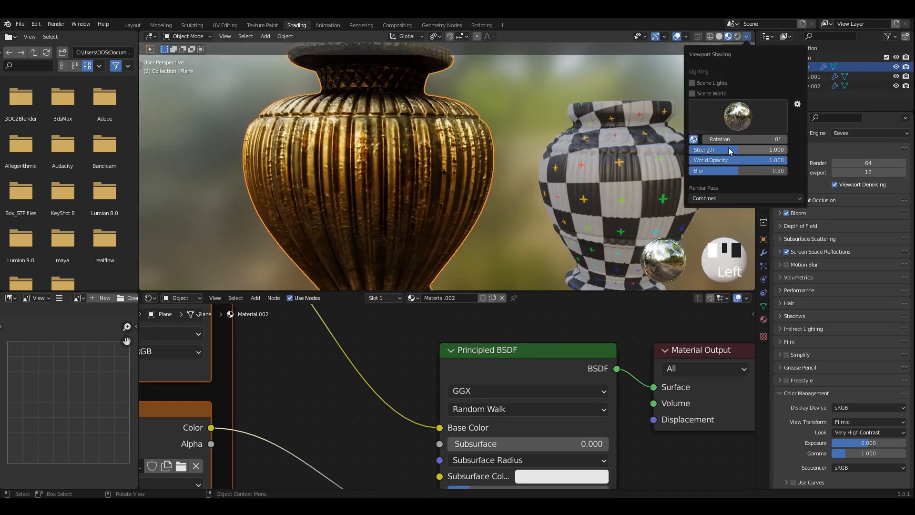
mouse_move(730, 149)
mouse_down()
mouse_move(780, 150)
mouse_move(763, 139)
mouse_move(696, 140)
mouse_up()
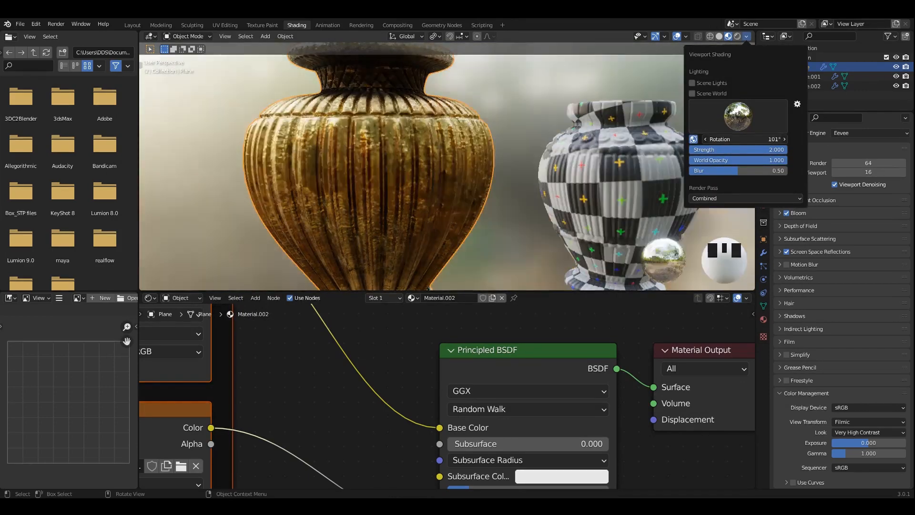
Select both checkered vases with the gold vase as the active object and link its material to them.
scroll(539, 153, down, 4)
shift+middle_drag(538, 153, 488, 160)
click(620, 162)
shift+click(487, 169)
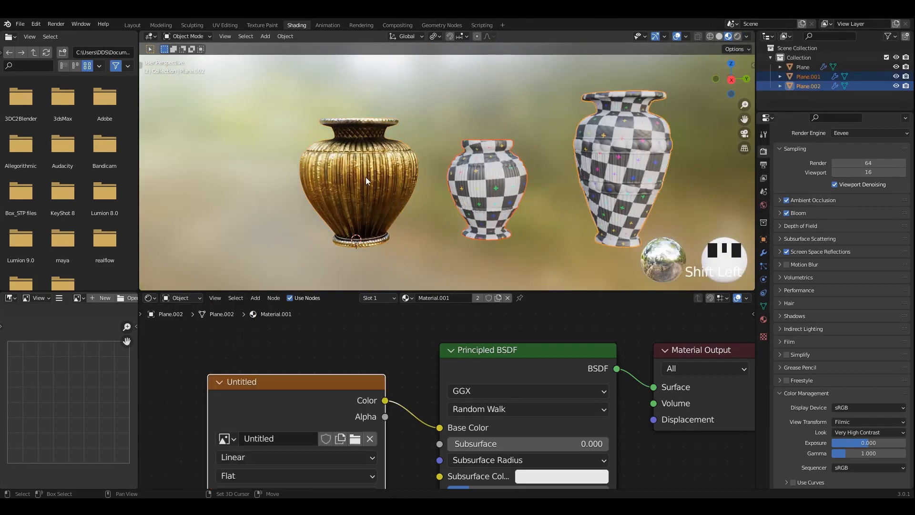
shift+click(385, 163)
key(ctrl+l)
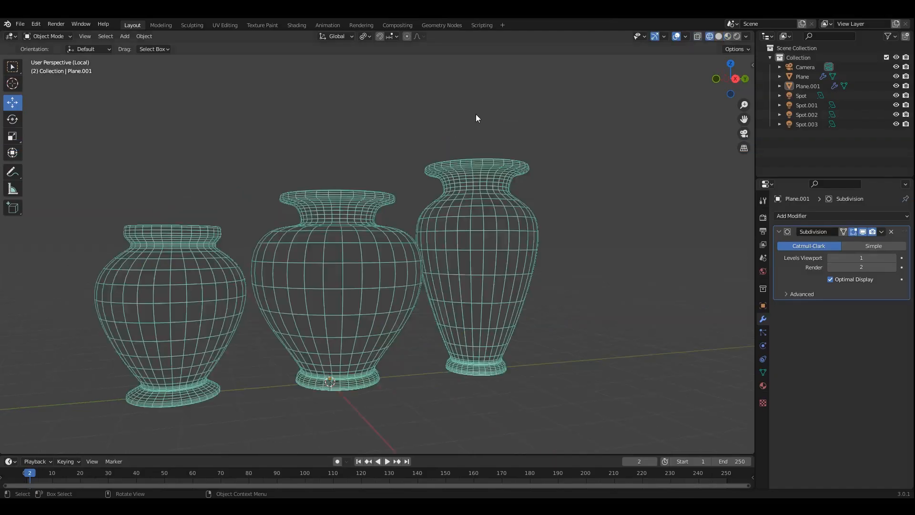
Examine the three low-poly vases' topology in wireframe and toggle the wireframe display.
middle_drag(434, 131, 462, 136)
mouse_move(488, 238)
shift+middle_down()
mouse_move(500, 205)
mouse_move(462, 254)
mouse_move(454, 288)
mouse_move(468, 190)
mouse_move(528, 259)
mouse_move(611, 168)
shift+middle_up()
scroll(506, 211, up, 2)
key(shift+z)
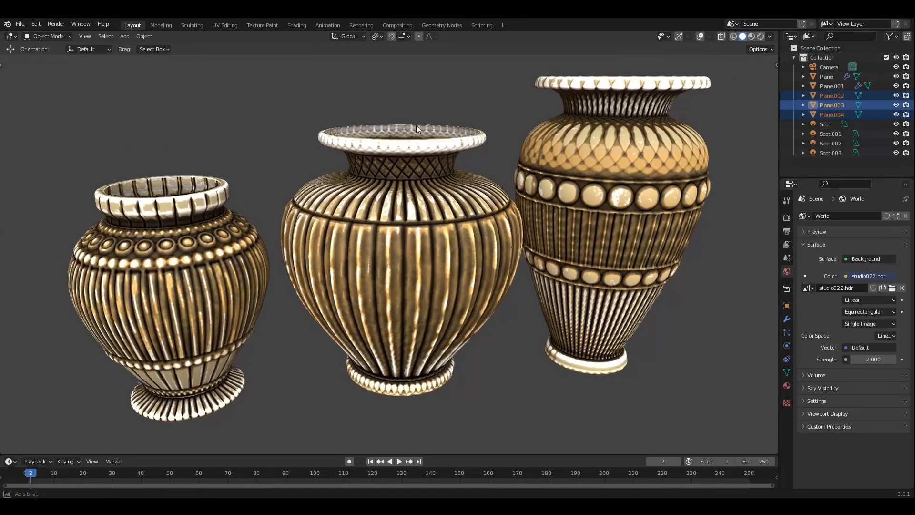
Deselect everything, display the textured vases in Material Preview, and examine their gold surfaces and lighting from several angles.
middle_drag(416, 125, 453, 172)
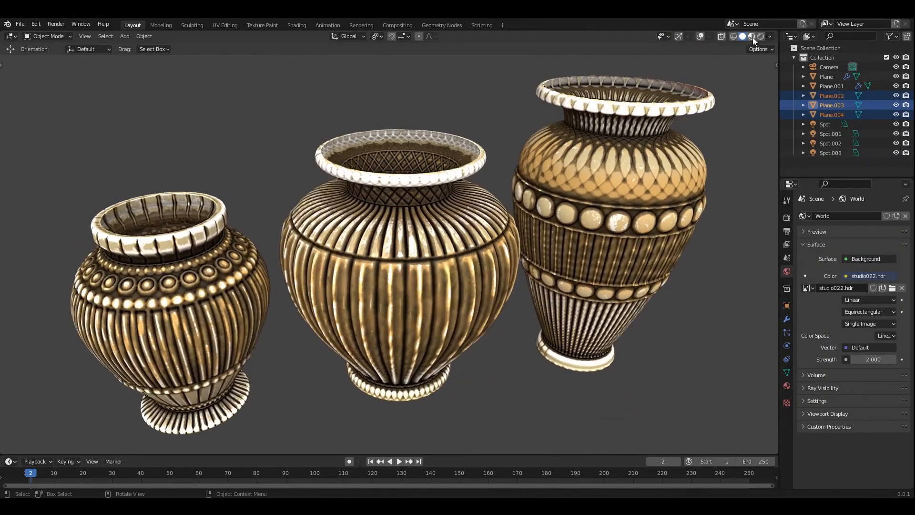
click(752, 36)
key(alt+a)
mouse_move(640, 177)
middle_down()
mouse_move(594, 133)
mouse_move(539, 134)
mouse_move(473, 179)
mouse_move(549, 165)
mouse_move(522, 147)
mouse_move(496, 153)
mouse_move(490, 144)
mouse_move(526, 153)
mouse_move(373, 226)
middle_up()
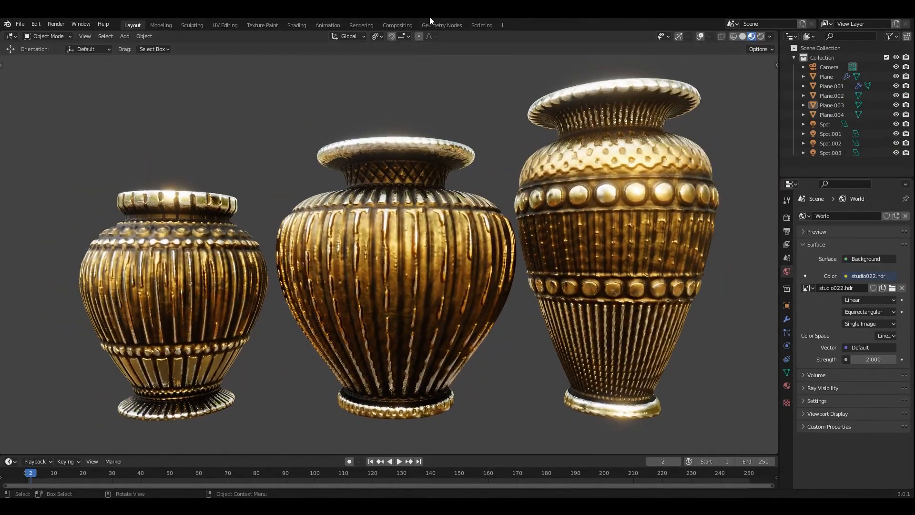
mouse_move(496, 153)
middle_down()
mouse_move(499, 179)
mouse_move(509, 170)
middle_up()
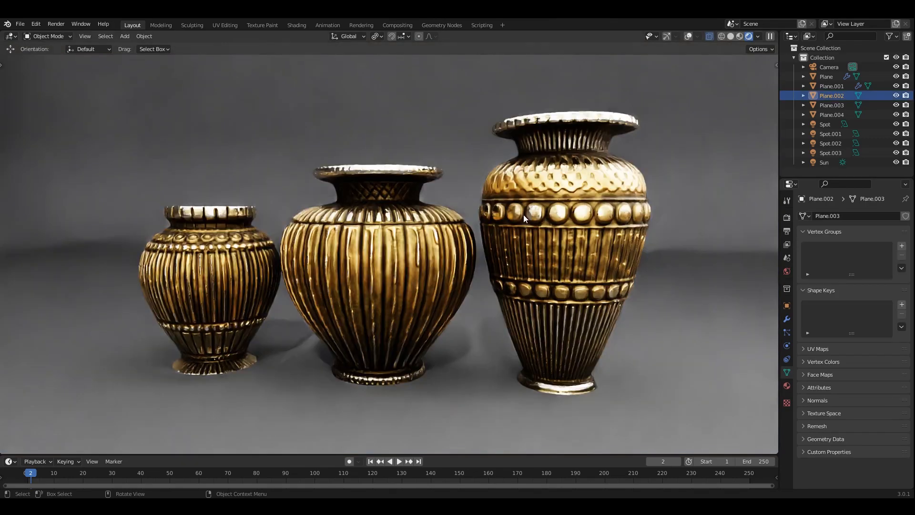
middle_drag(523, 215, 535, 259)
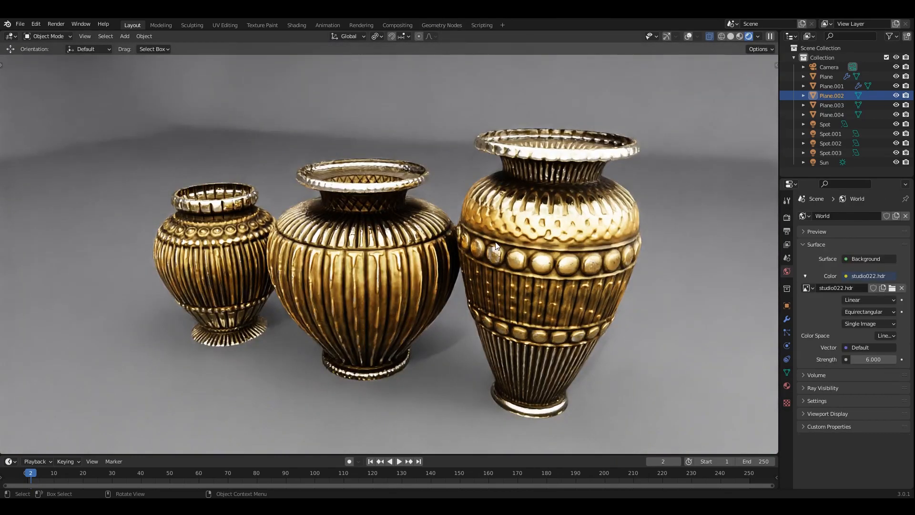
middle_drag(420, 227, 445, 225)
scroll(447, 228, up, 1)
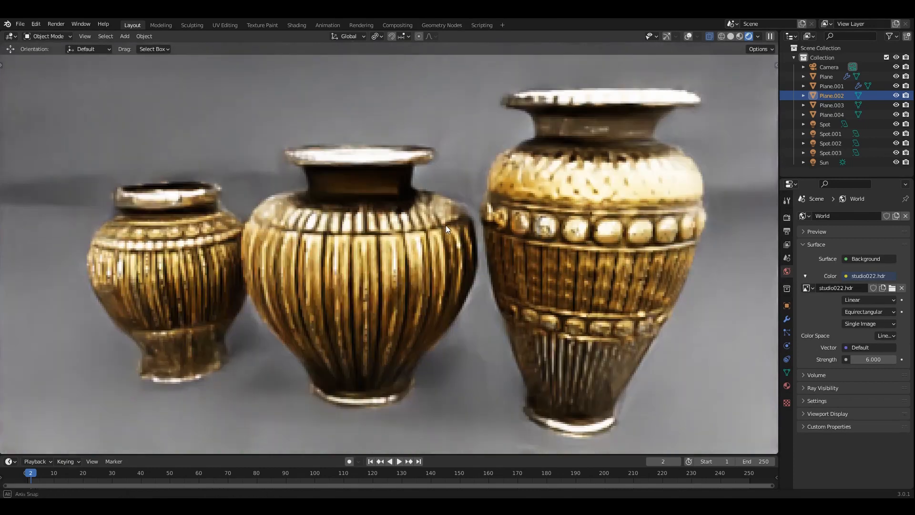